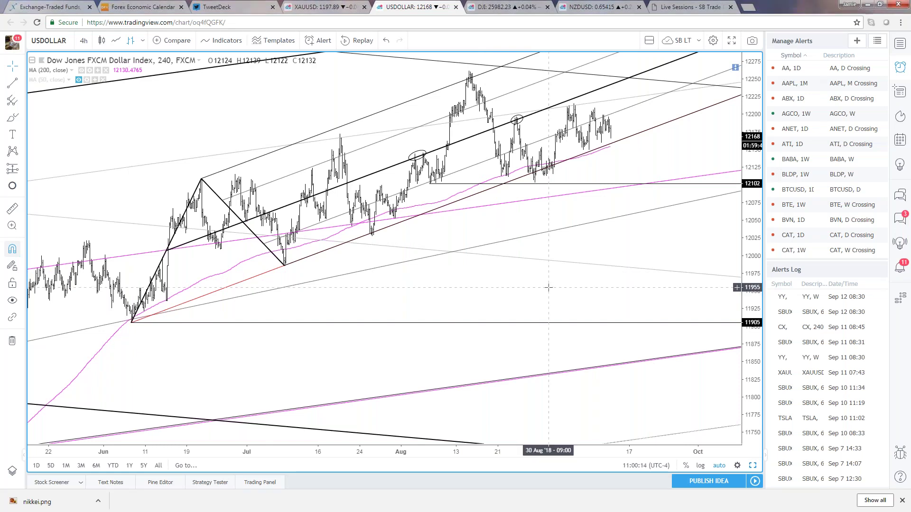
Examine the 4-hour Dow Jones FXCM Dollar Index from the spring rally to September, focusing on price within the ascending pitchfork
scroll(547, 287, down, 1)
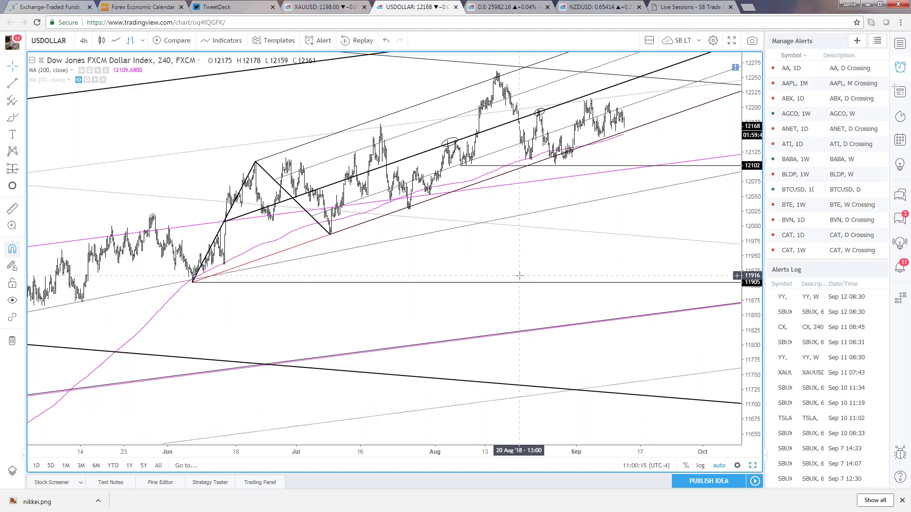
scroll(578, 258, down, 2)
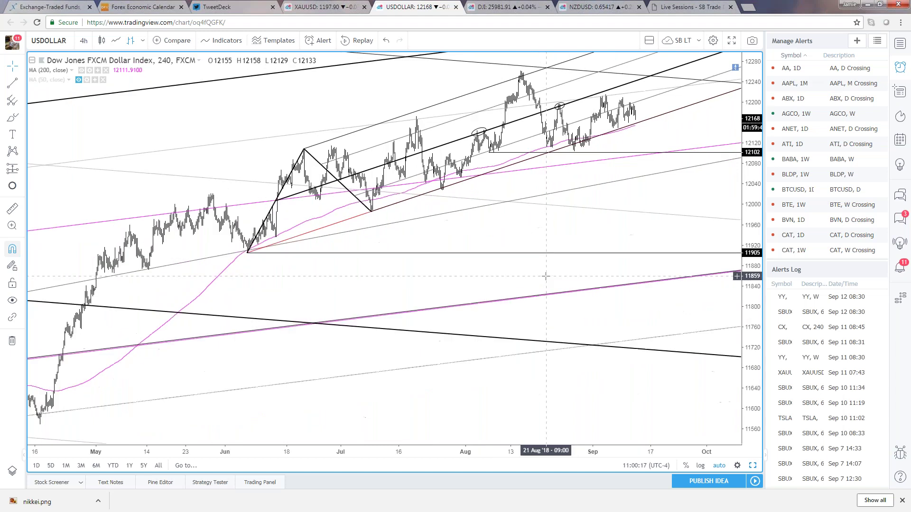
scroll(593, 252, down, 1)
scroll(607, 247, up, 1)
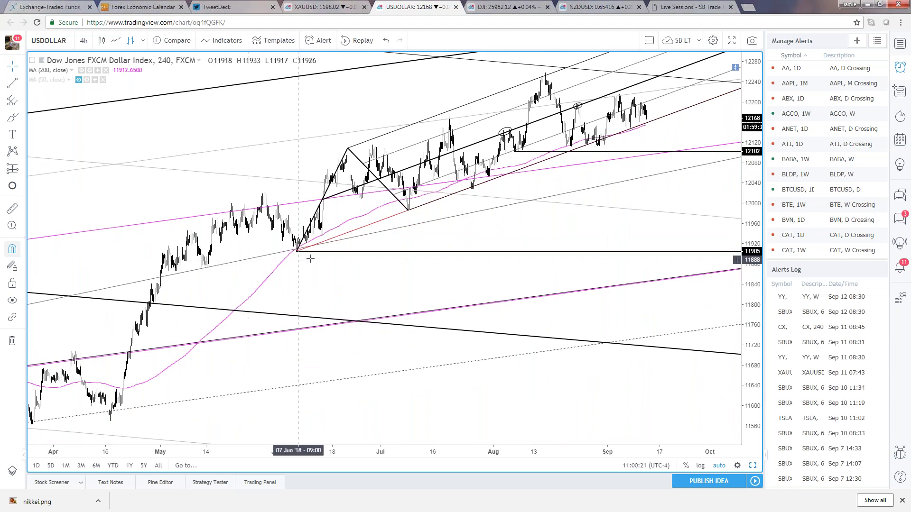
scroll(310, 258, up, 1)
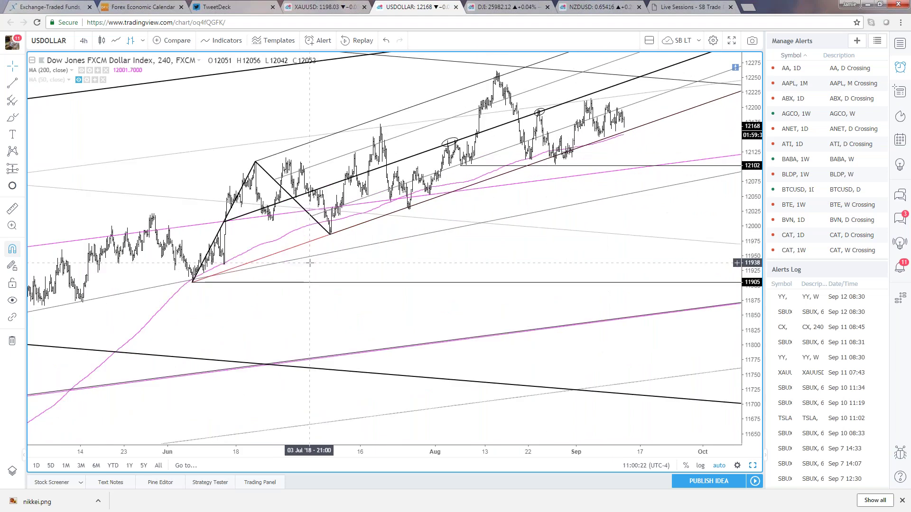
scroll(310, 262, up, 1)
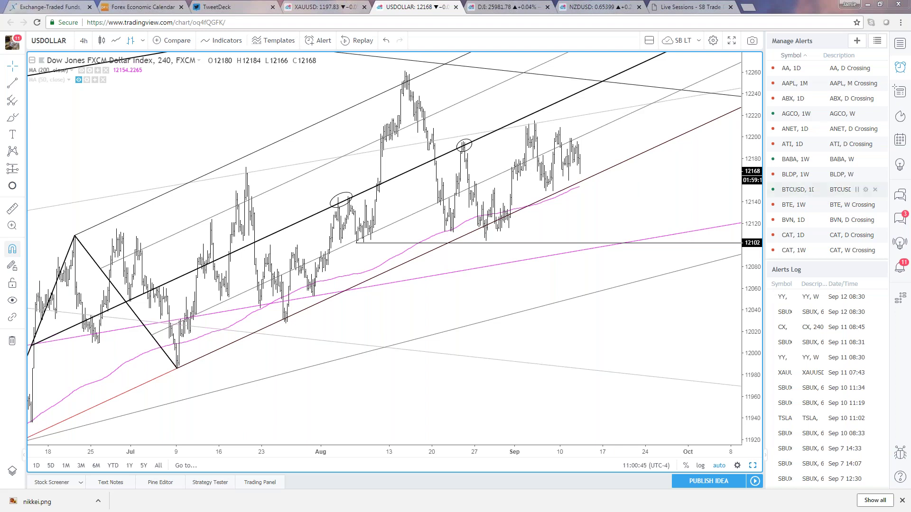
drag(574, 315, 638, 316)
scroll(623, 314, down, 1)
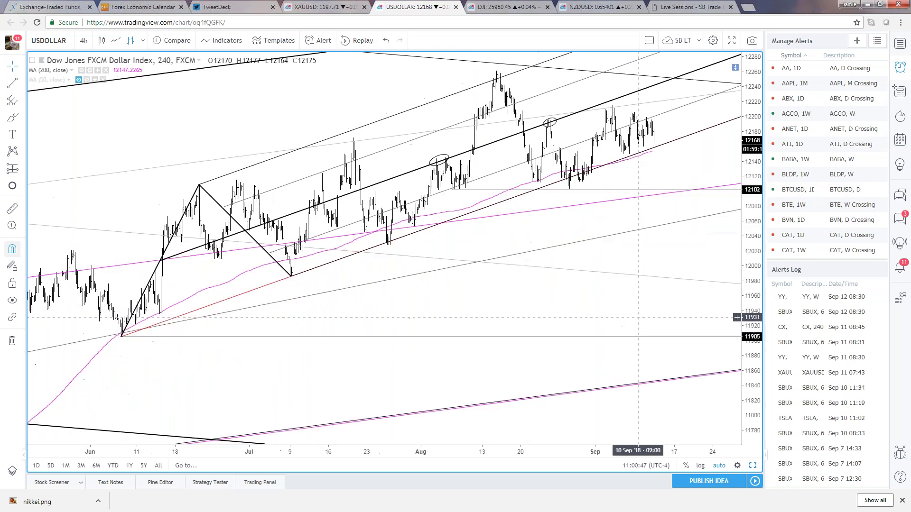
scroll(589, 314, up, 1)
mouse_move(600, 308)
mouse_down()
mouse_move(659, 305)
mouse_move(597, 300)
mouse_up()
scroll(659, 304, up, 1)
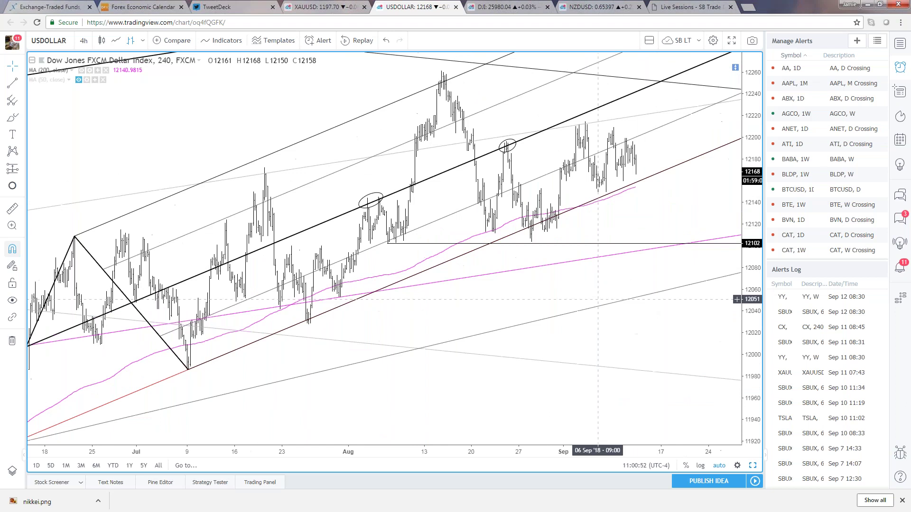
scroll(598, 299, down, 3)
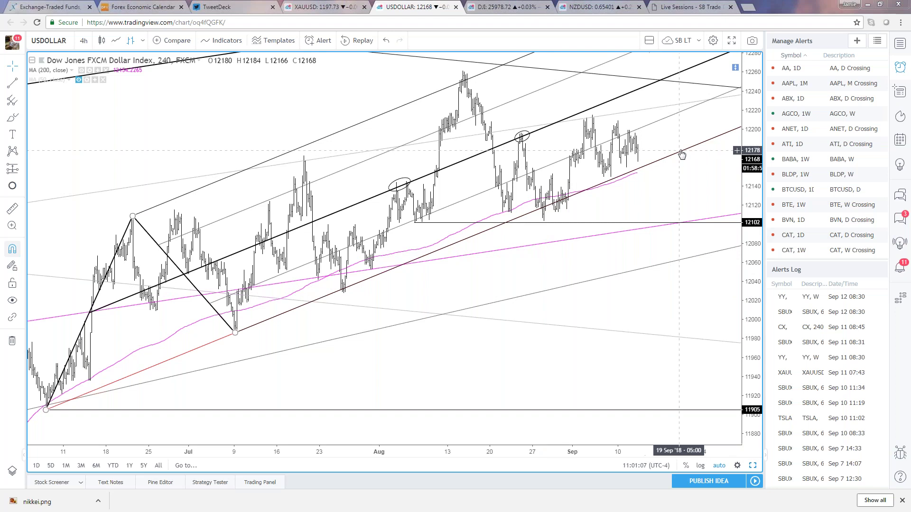
scroll(692, 159, down, 1)
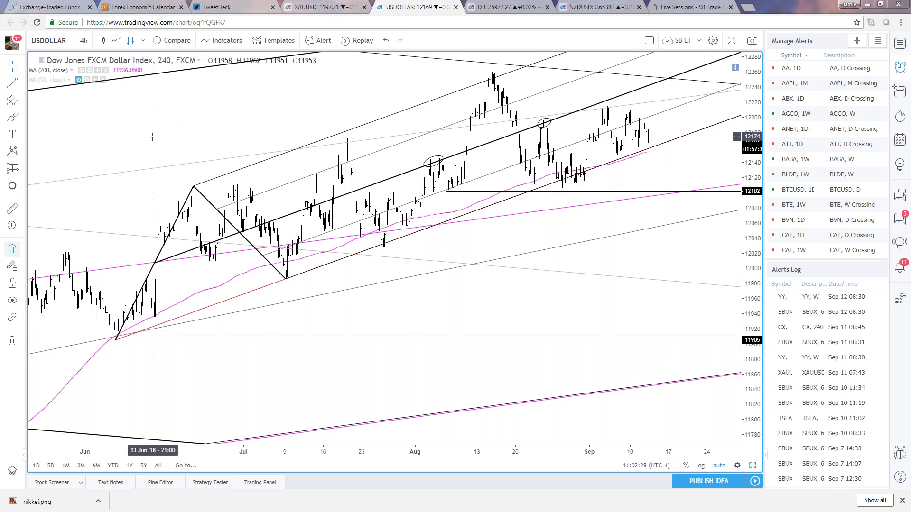
scroll(149, 136, down, 1)
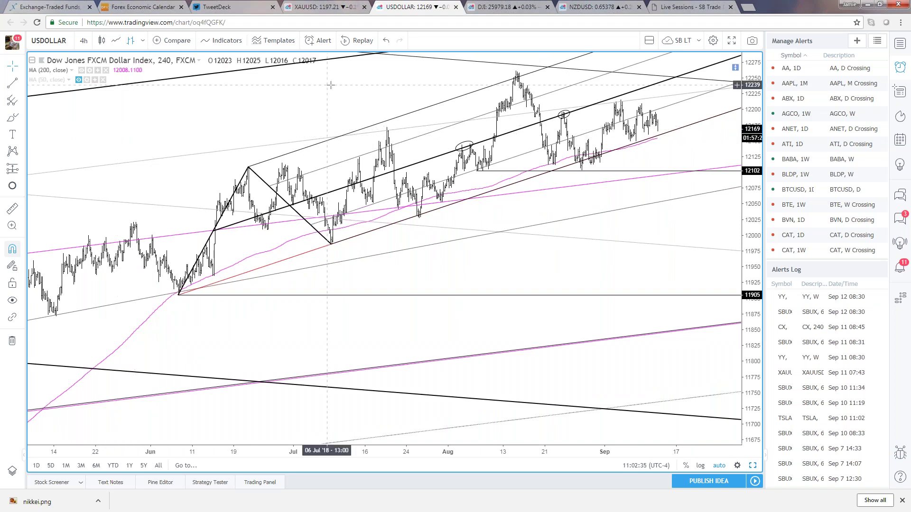
scroll(330, 85, up, 1)
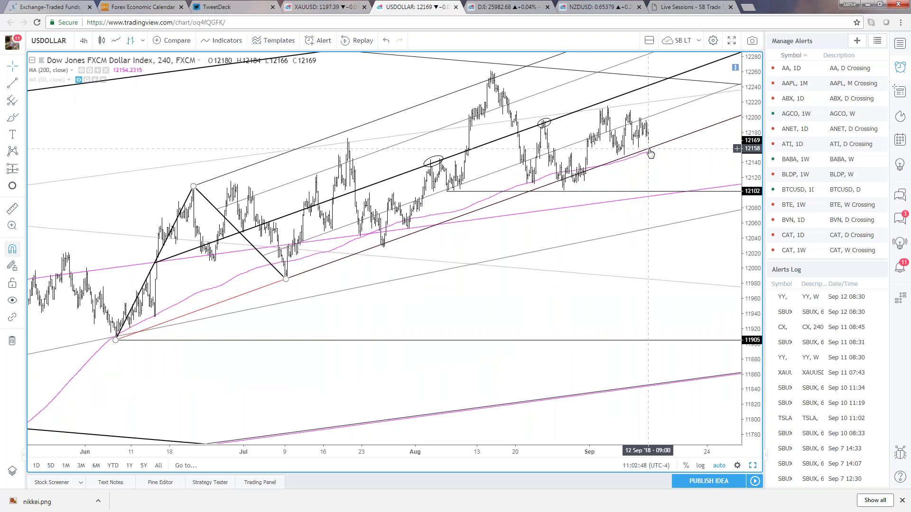
scroll(649, 154, up, 3)
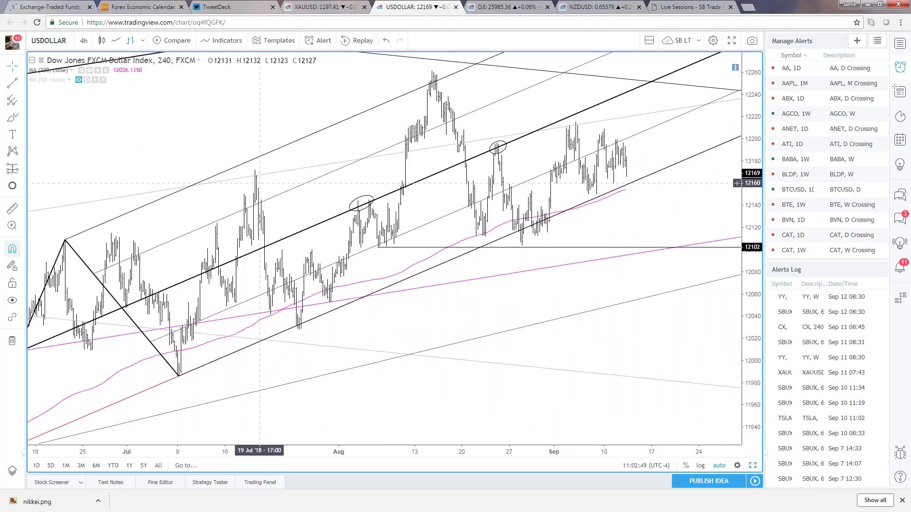
scroll(252, 185, down, 2)
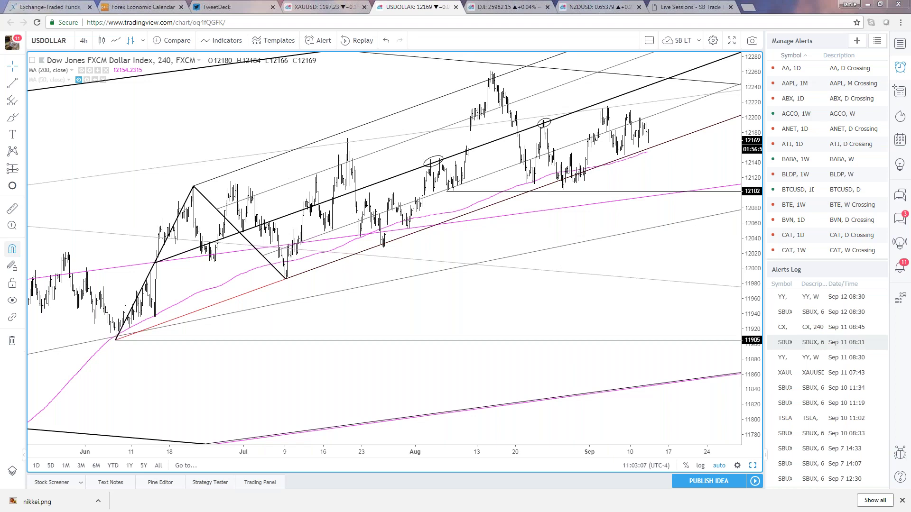
scroll(481, 323, up, 1)
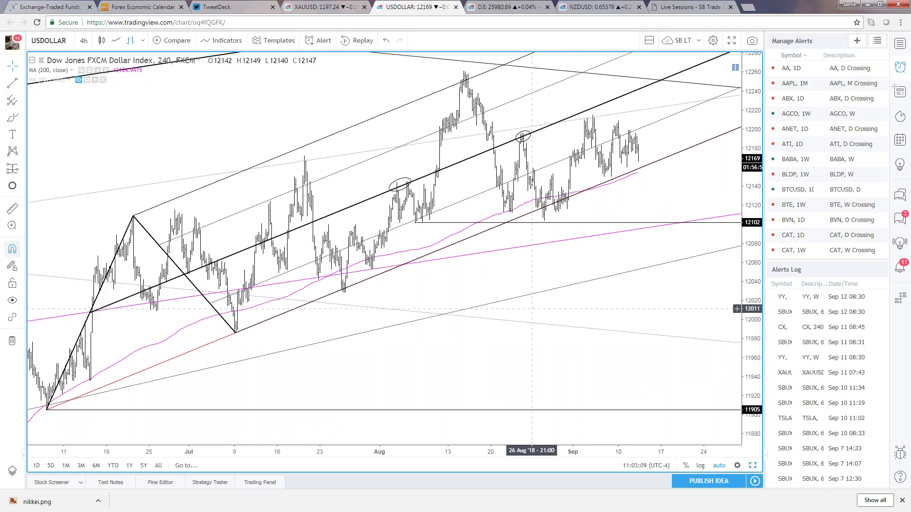
Compress the dollar index's price scale slightly and examine recent price action against the pitchfork's lower parallel and the 12102 level
drag(756, 261, 756, 283)
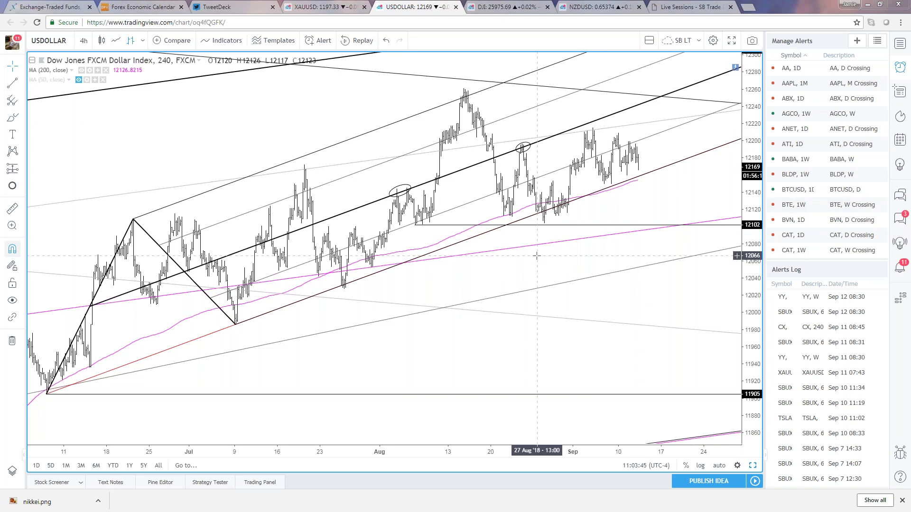
scroll(536, 256, down, 1)
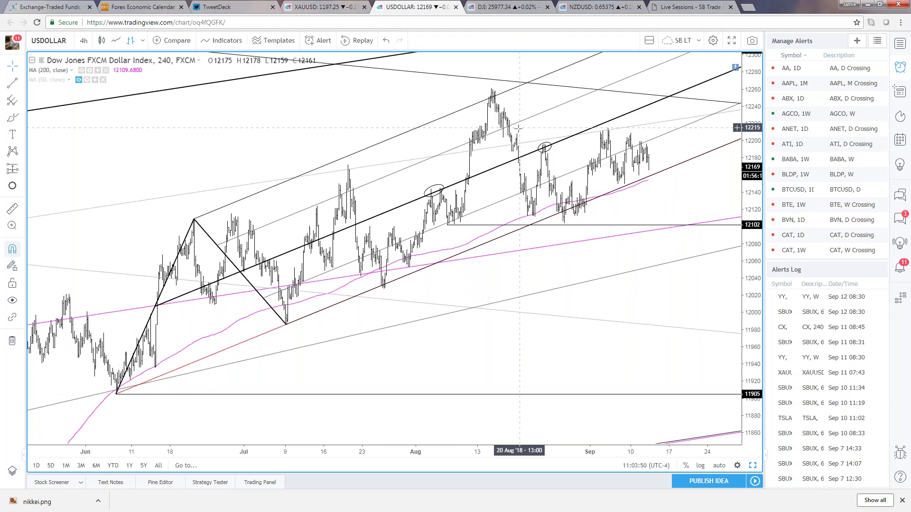
scroll(600, 149, up, 2)
scroll(600, 149, up, 1)
scroll(598, 138, down, 1)
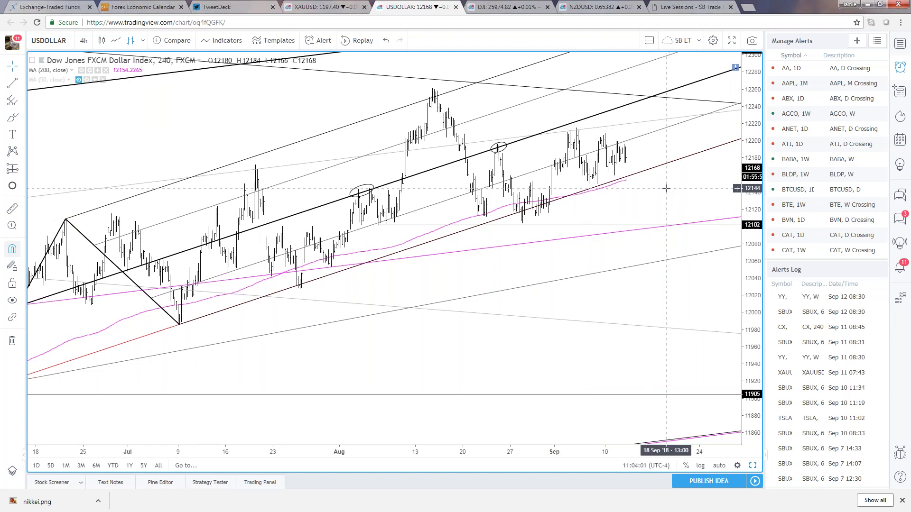
scroll(667, 191, down, 1)
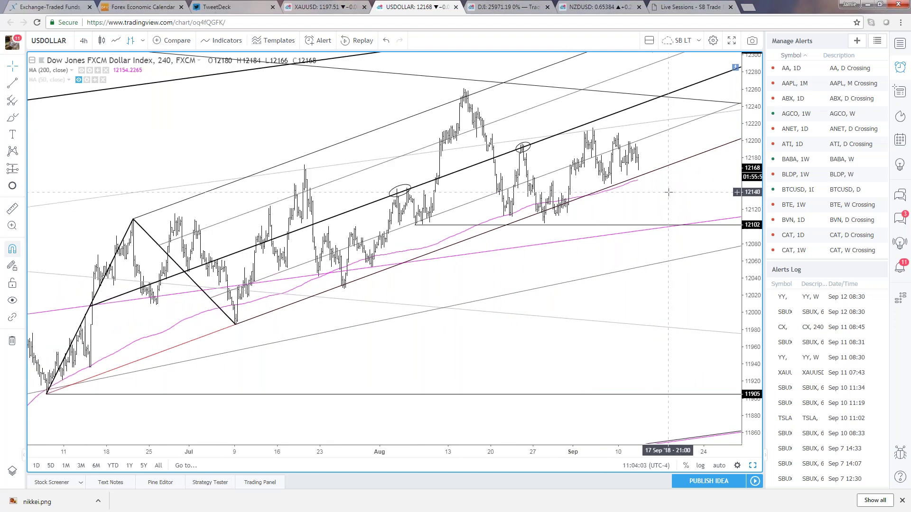
scroll(668, 194, up, 1)
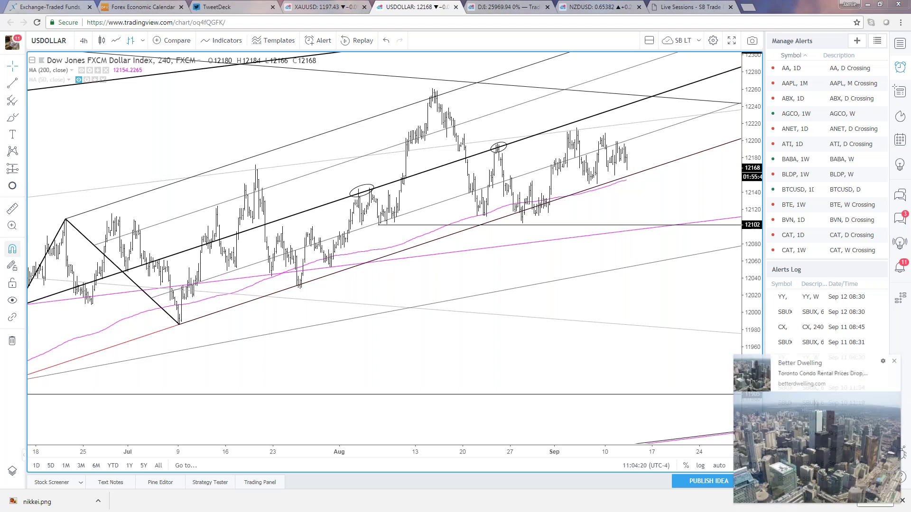
Dismiss the Better Dwelling notification and restore automatic scaling of the dollar index's price axis
click(897, 361)
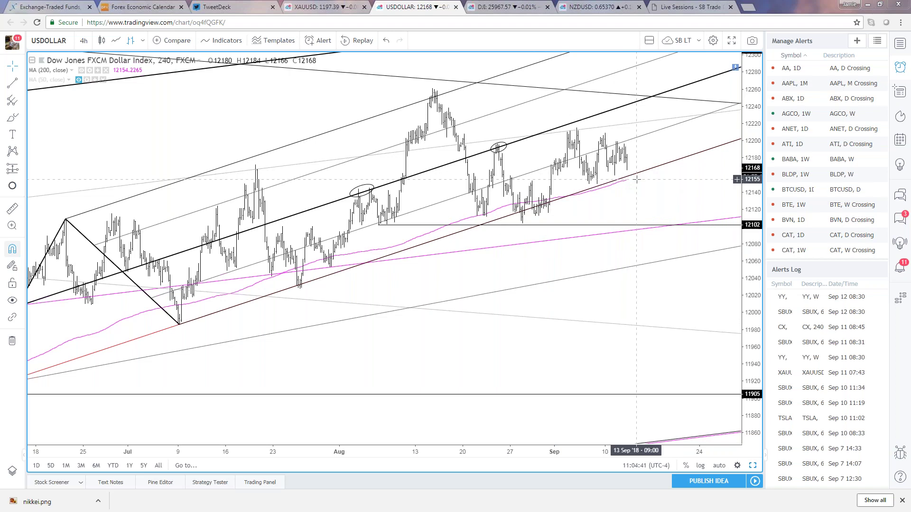
scroll(640, 179, down, 1)
scroll(646, 179, down, 2)
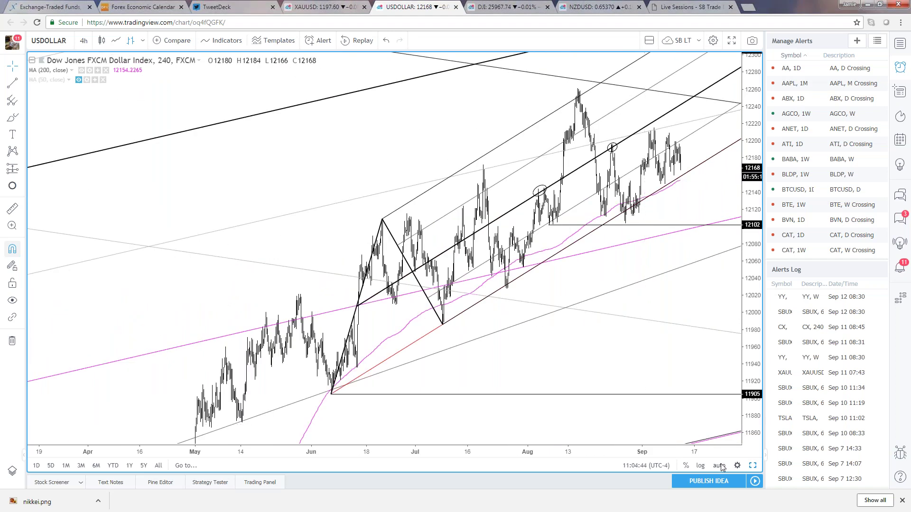
click(720, 465)
Review the dollar index's advance since February, and inspect September price near the pitchfork's lower parallel and the 200-period moving average
scroll(653, 365, down, 2)
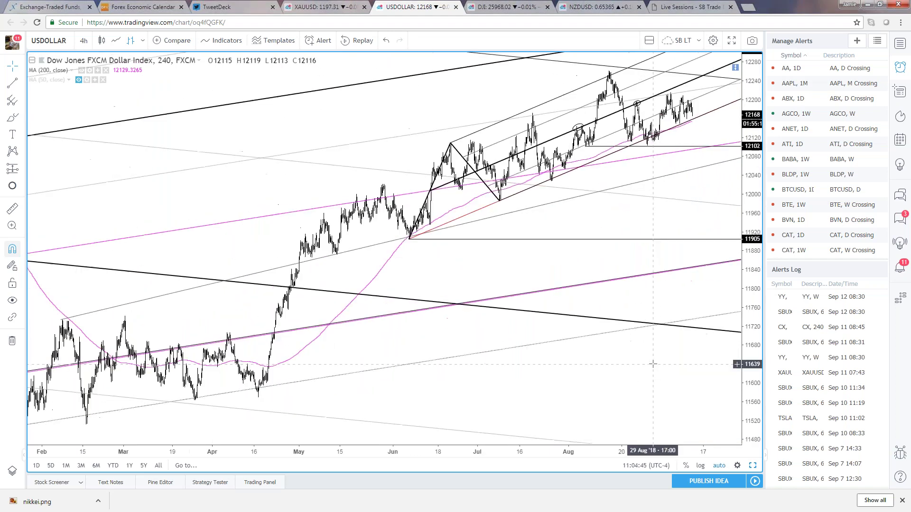
scroll(474, 256, up, 1)
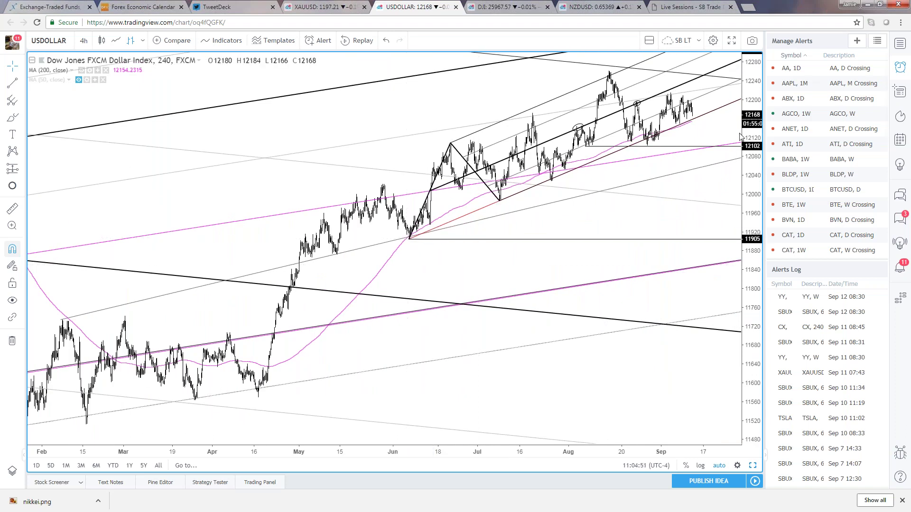
scroll(692, 107, up, 1)
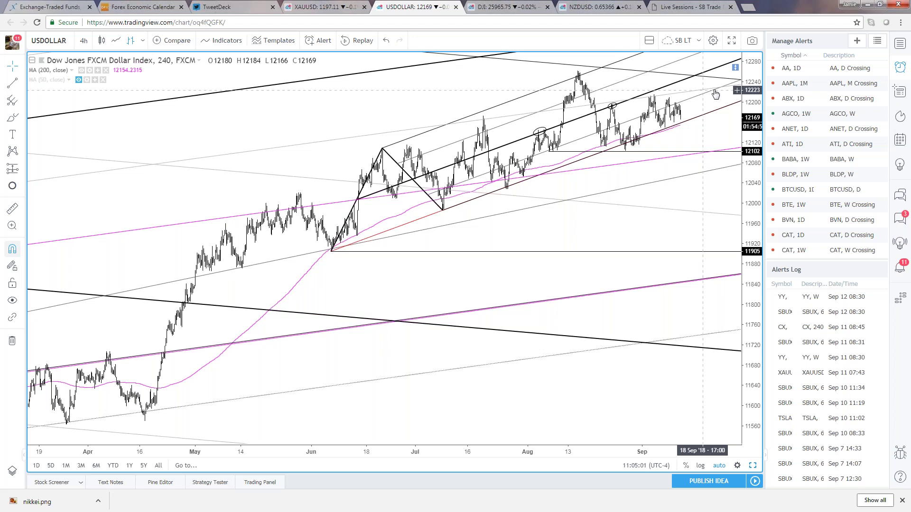
scroll(709, 141, up, 4)
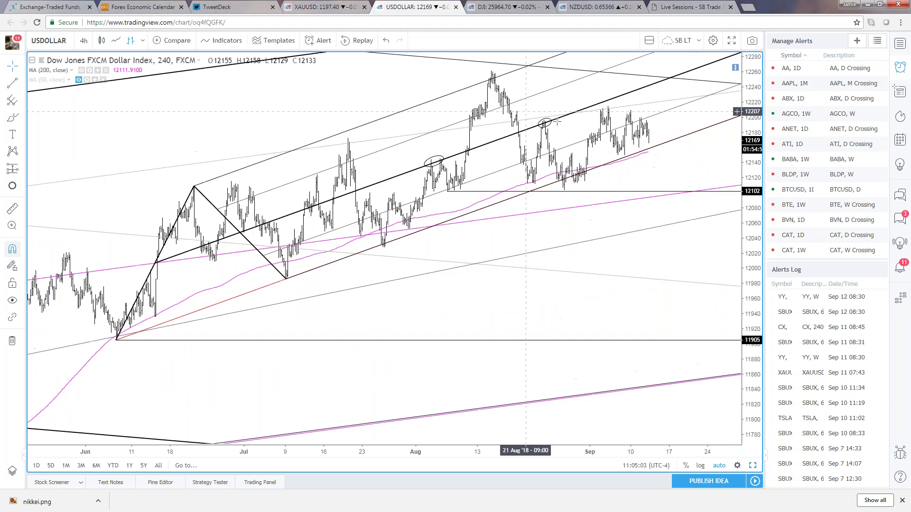
click(651, 153)
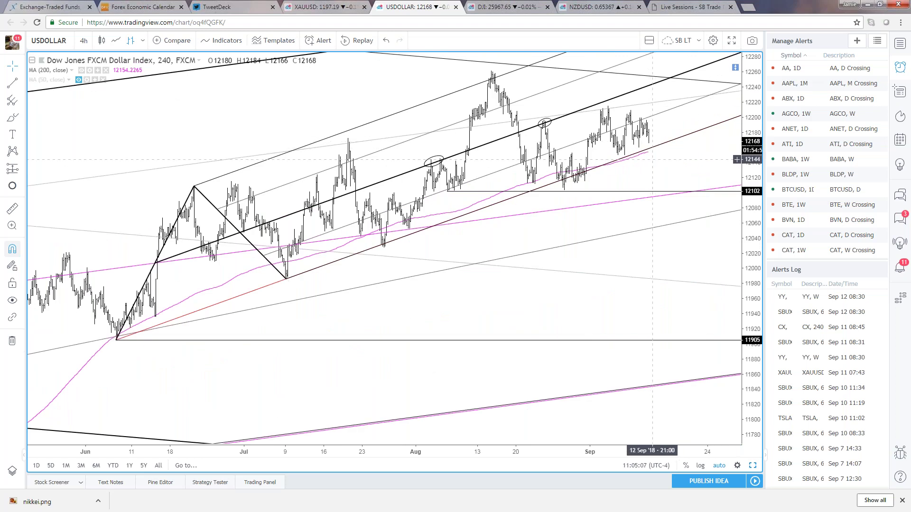
click(660, 177)
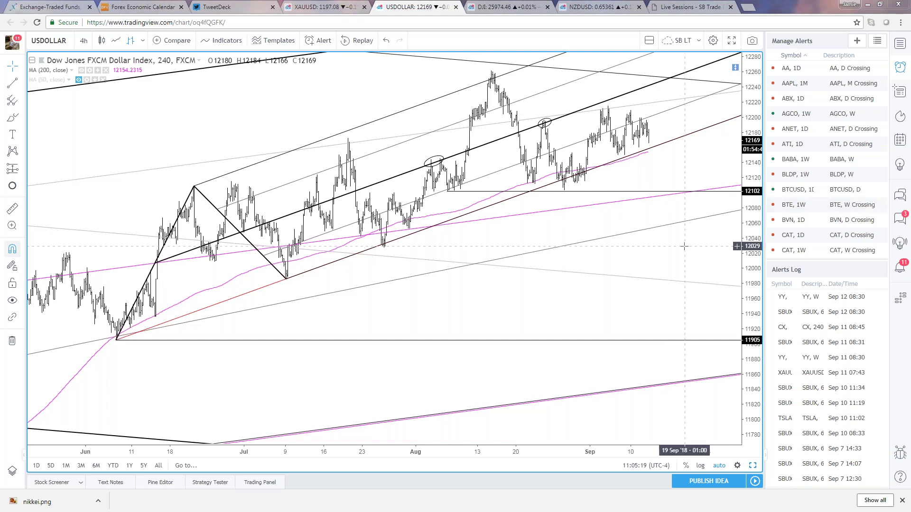
scroll(689, 244, up, 1)
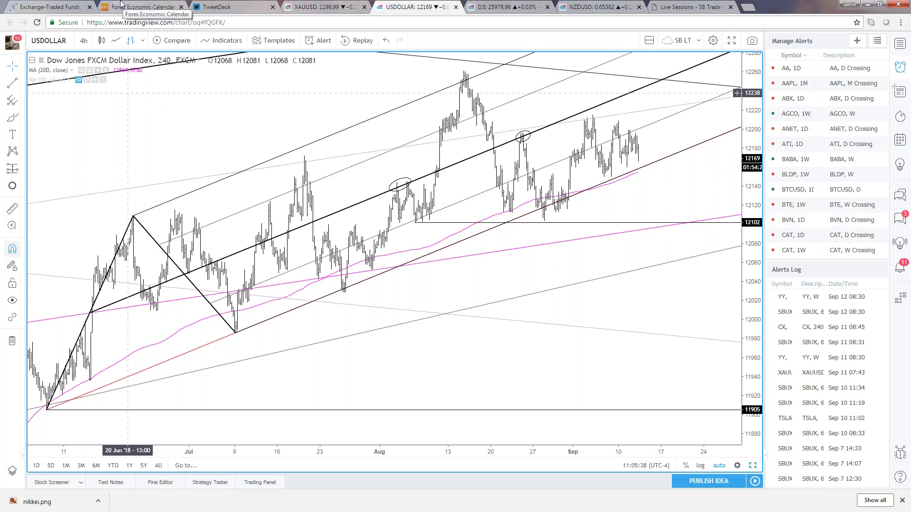
Check the economic calendar for the September 12 and 13 releases, and return to the dollar index chart to review support at 12102
click(143, 7)
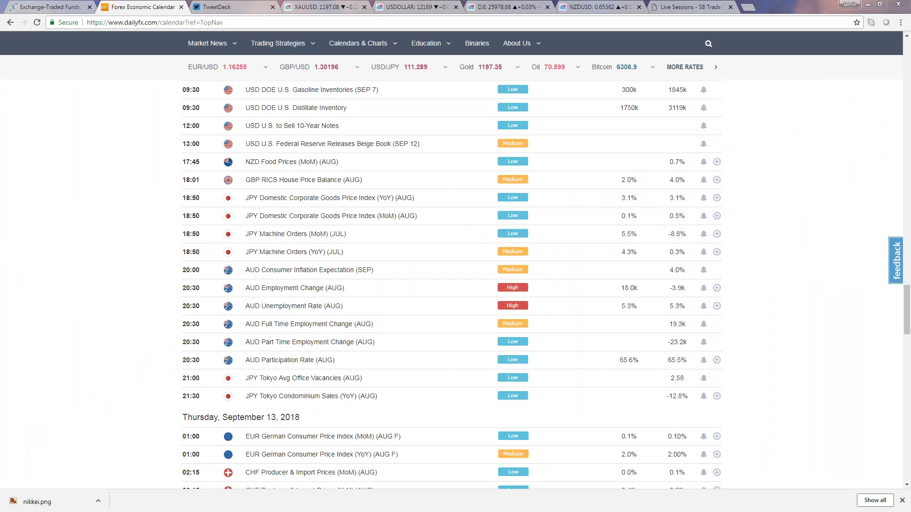
click(411, 8)
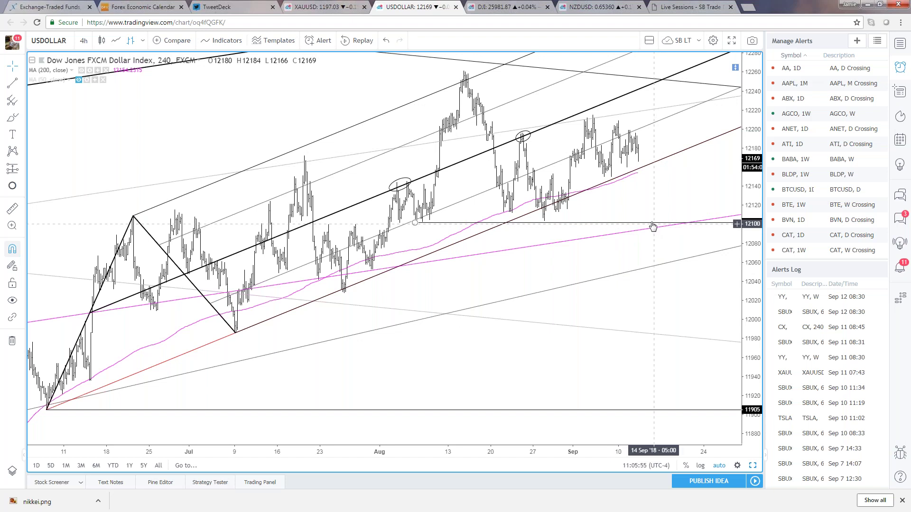
scroll(653, 219, down, 2)
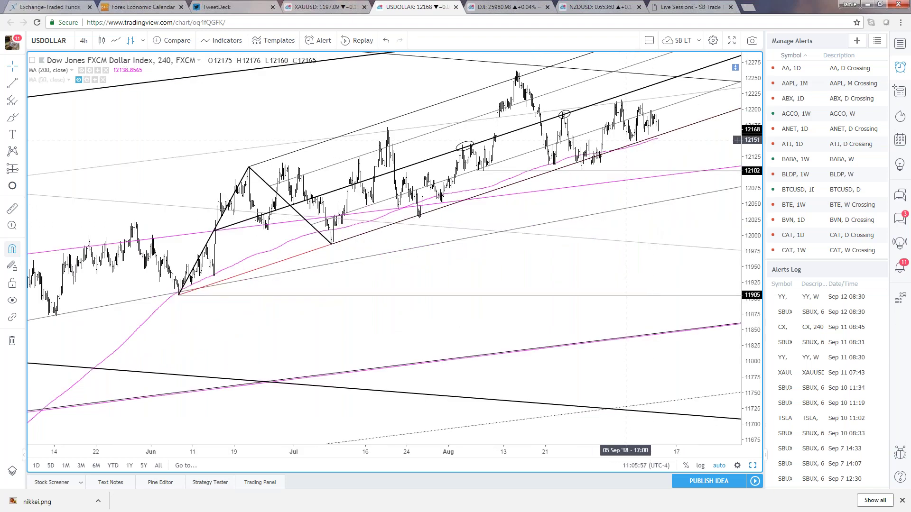
scroll(701, 235, up, 3)
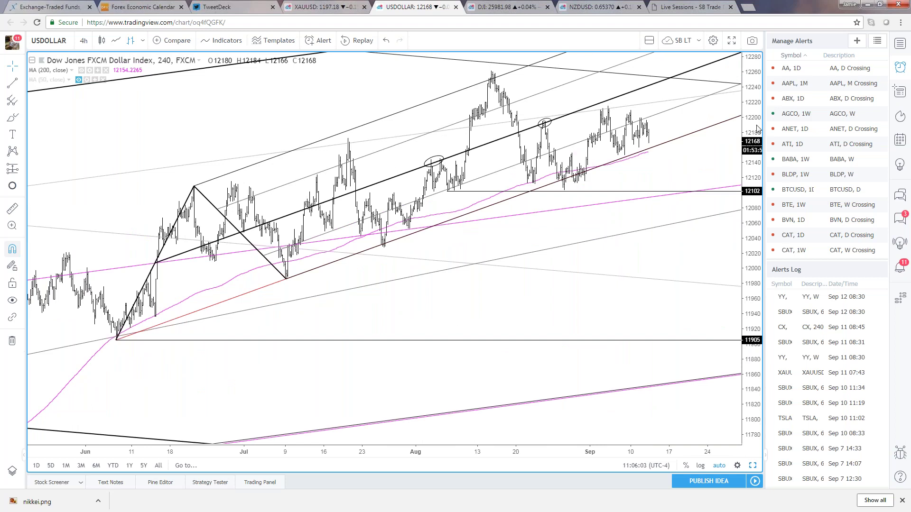
Switch to the multi-chart currency layout, maximize the EURUSD 4-hour chart and enlarge its price action since late August
click(598, 6)
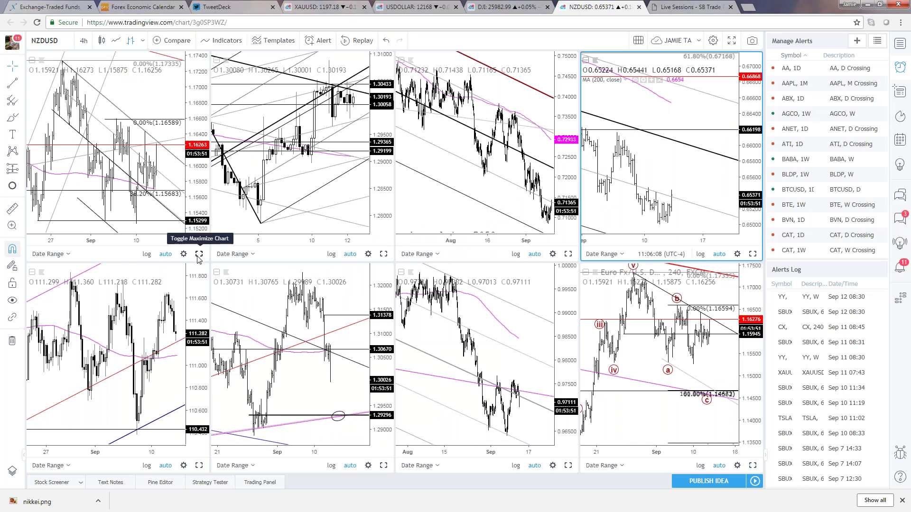
click(199, 254)
scroll(201, 250, up, 5)
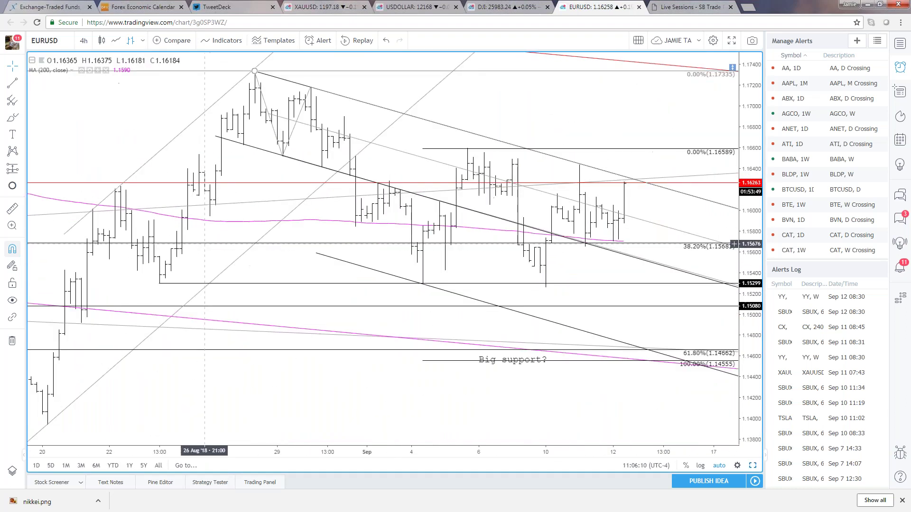
Format the descending trend line from the late-August EURUSD high as a thicker magenta line
double_click(286, 83)
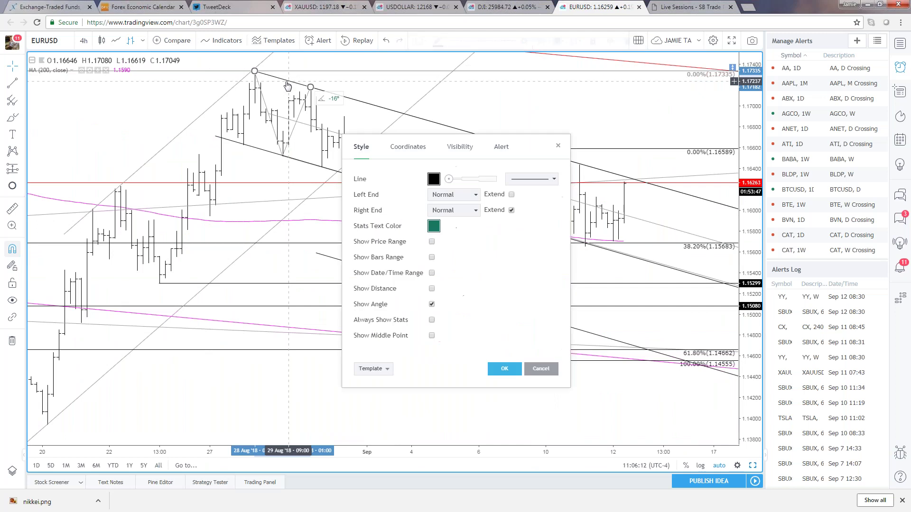
click(469, 180)
click(433, 179)
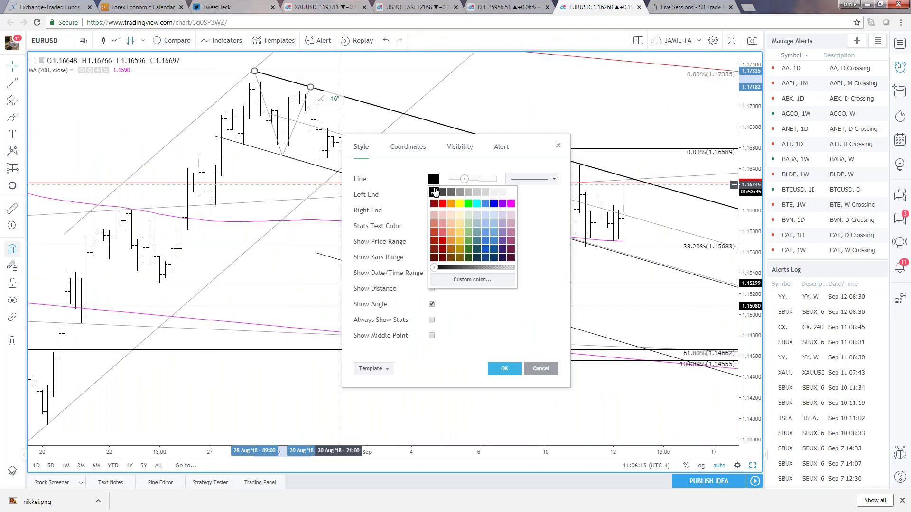
click(510, 204)
click(504, 369)
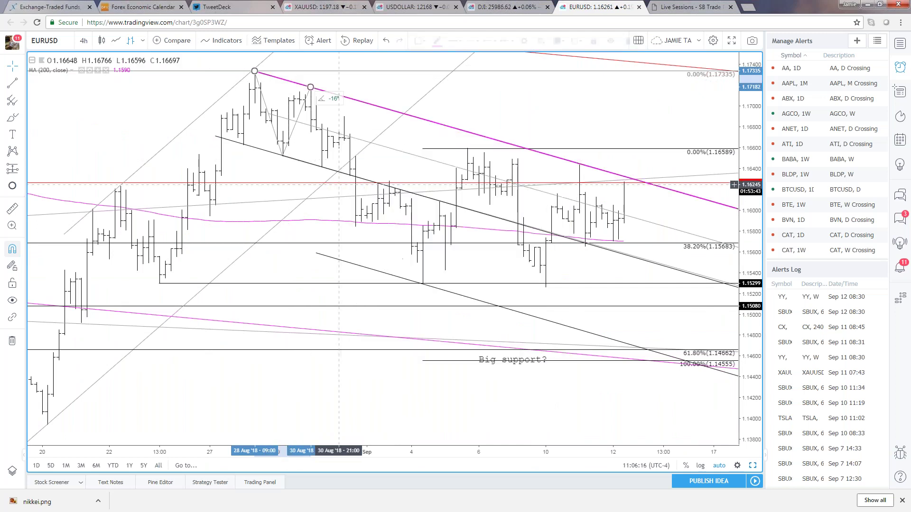
scroll(583, 143, up, 1)
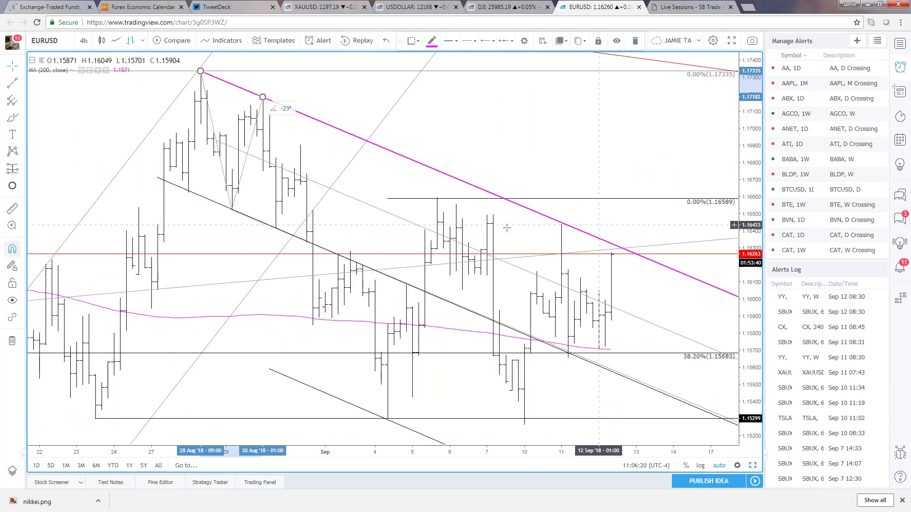
scroll(599, 227, down, 2)
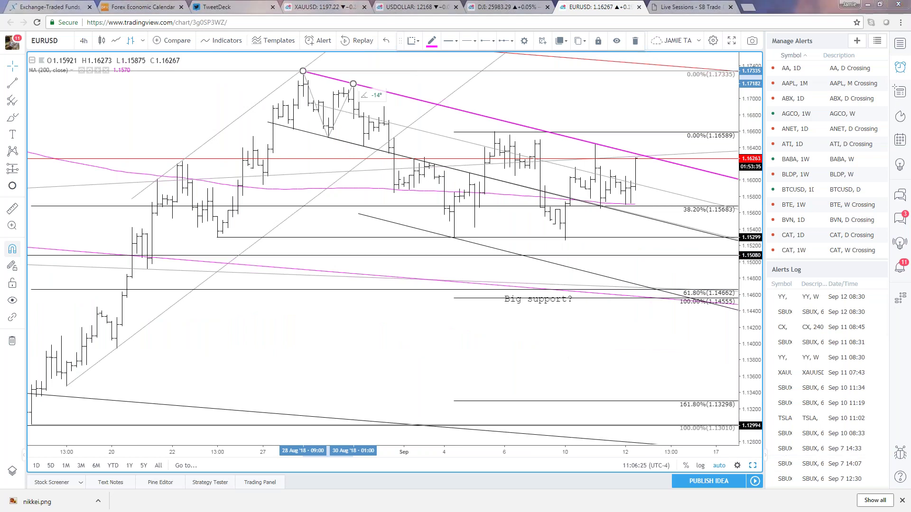
Switch to TradeStation and maximize the EURUSD 60-minute chart to show price action since late July
key(alt+Tab)
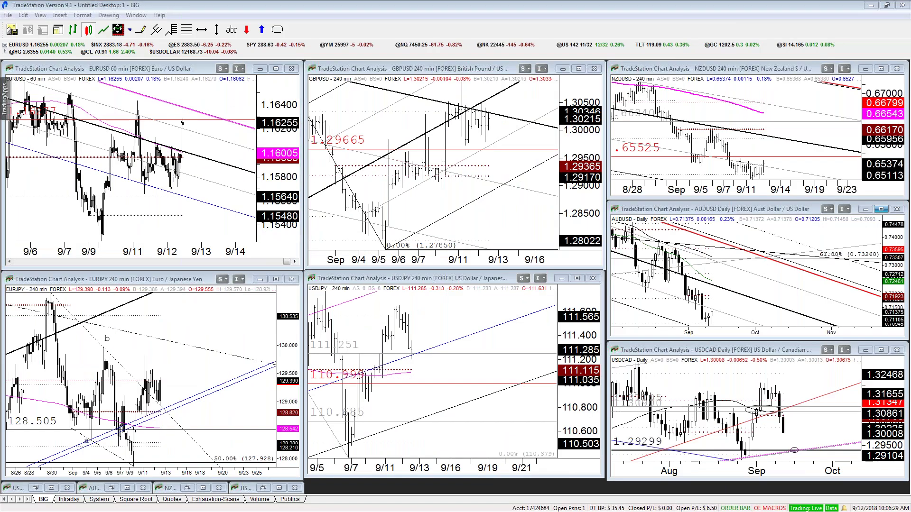
click(192, 227)
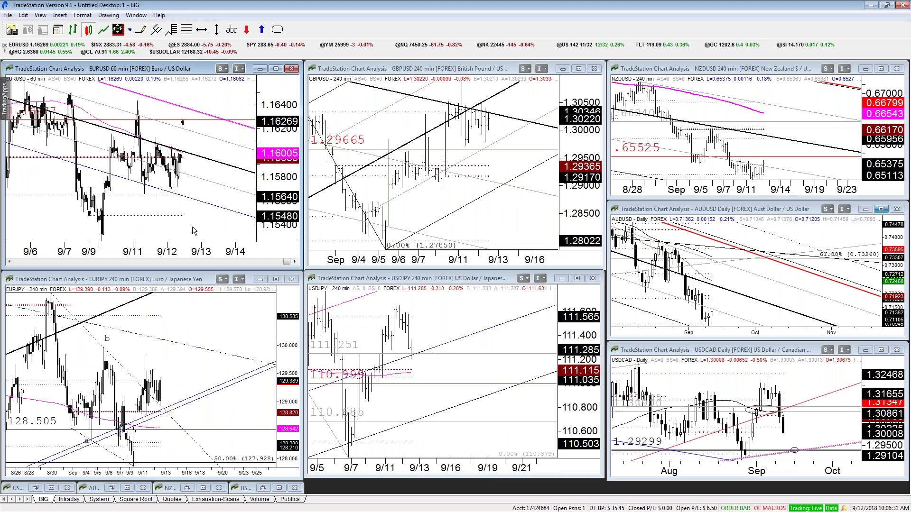
key(ctrl+F10)
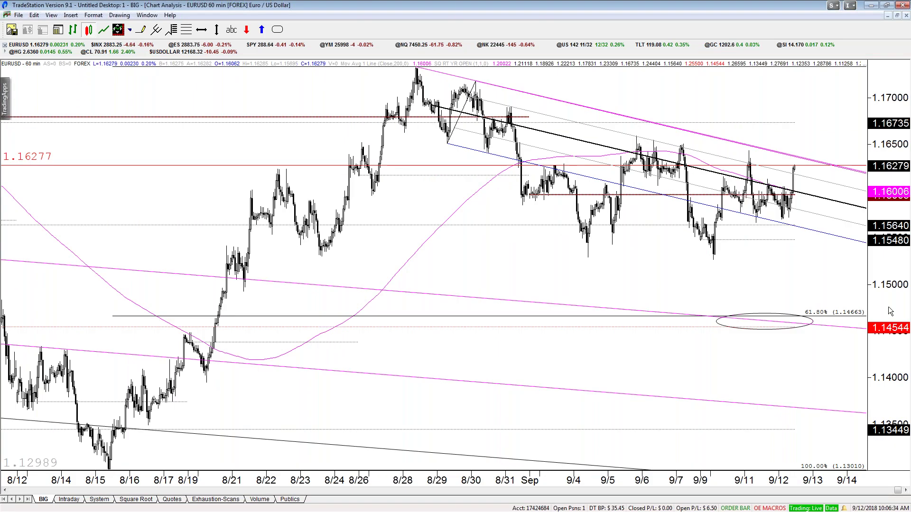
key(Down)
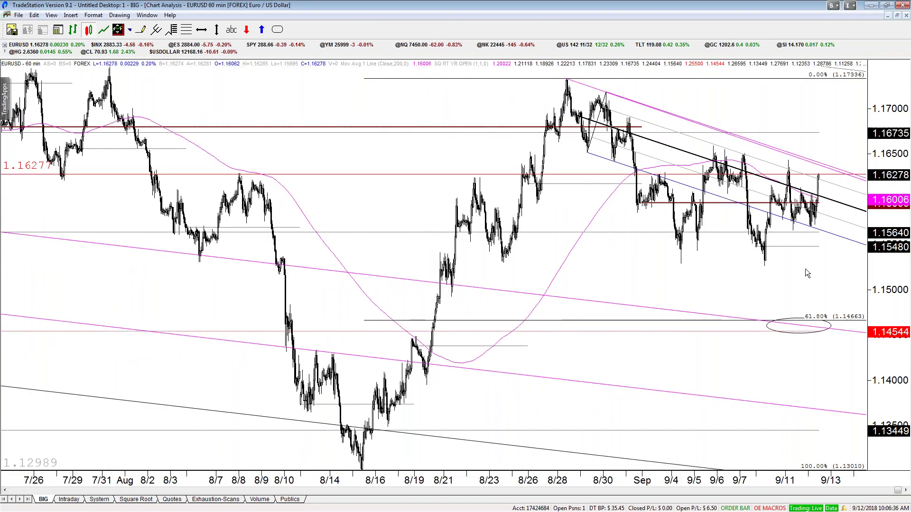
Inspect the price level of the September 4 and September 10 lows on the EURUSD 60-minute chart
middle_click(784, 267)
drag(763, 278, 805, 332)
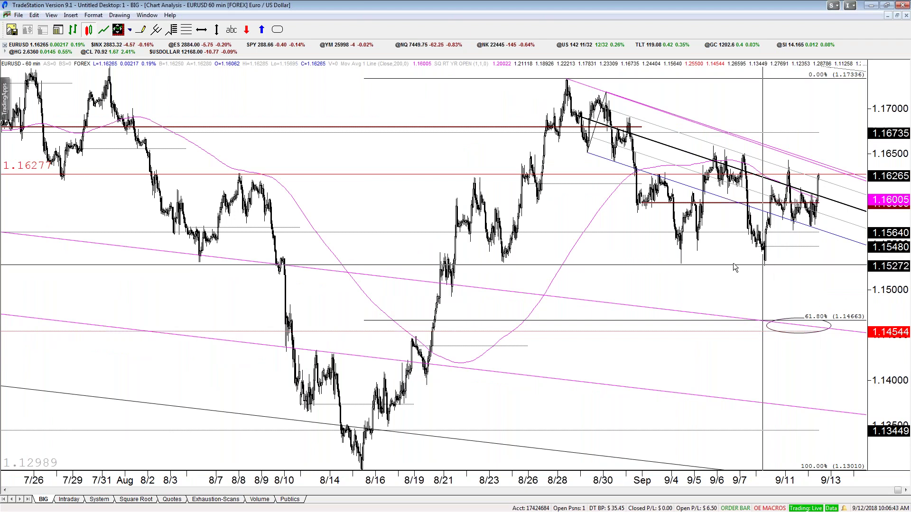
click(762, 269)
drag(762, 266, 766, 272)
key(Up)
scroll(765, 269, up, 2)
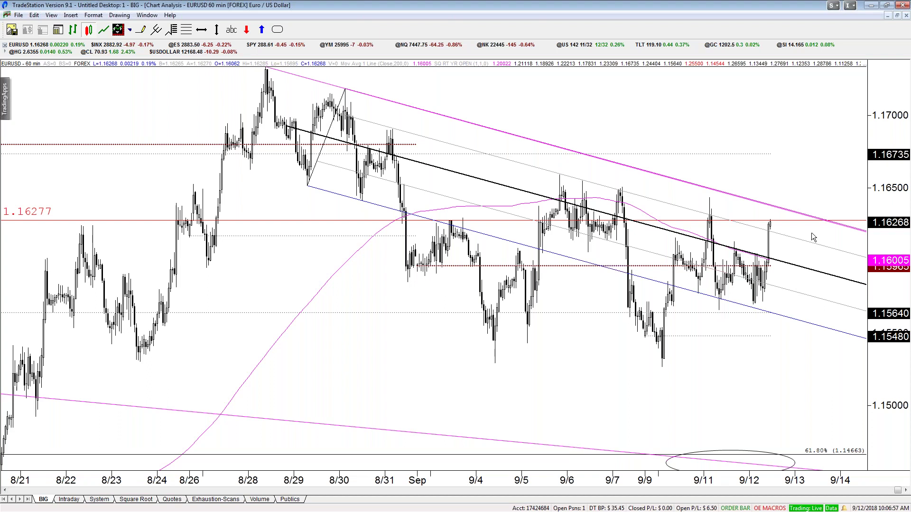
drag(768, 351, 772, 352)
click(773, 352)
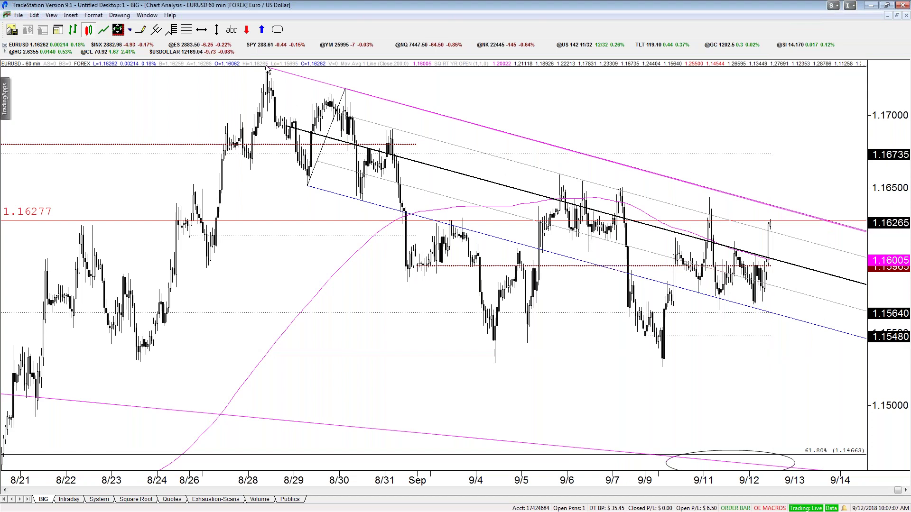
drag(667, 386, 663, 385)
key(ctrl+r)
key(ctrl+r)
key(ctrl+r)
click(776, 364)
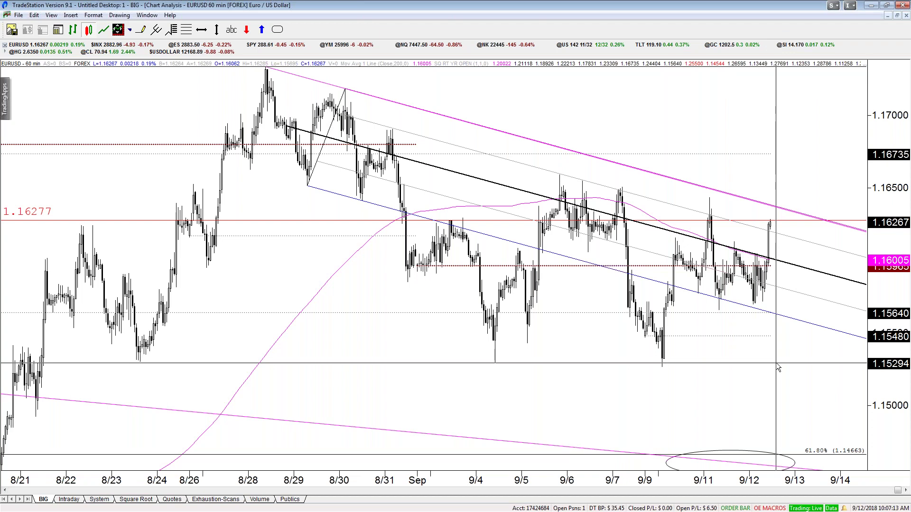
key(ctrl+r)
Examine where the descending magenta trend line from the late-August high sits above current price for September 12 and 13
drag(789, 200, 778, 207)
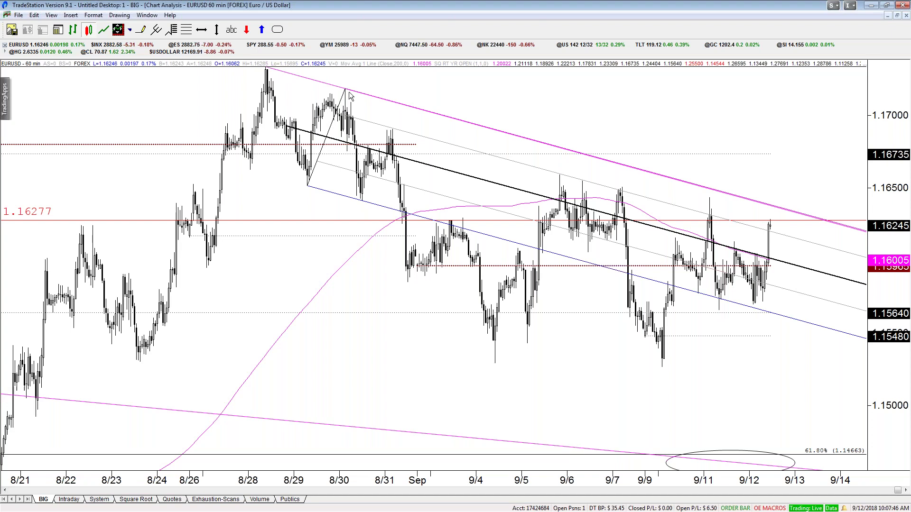
drag(774, 194, 775, 153)
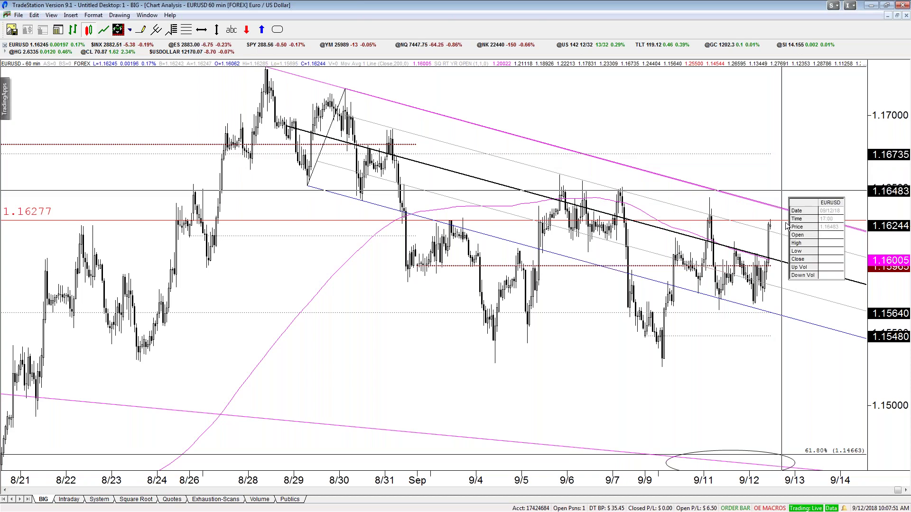
right_click(792, 210)
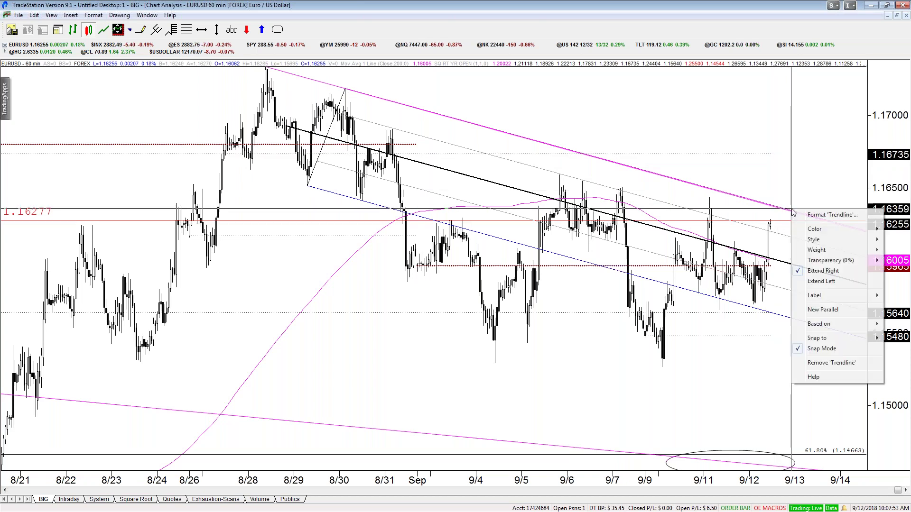
click(747, 121)
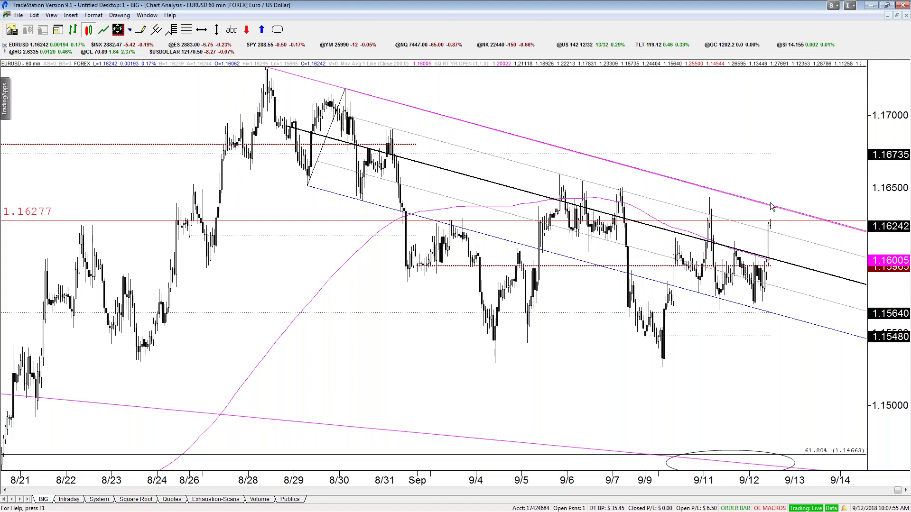
click(771, 154)
click(818, 107)
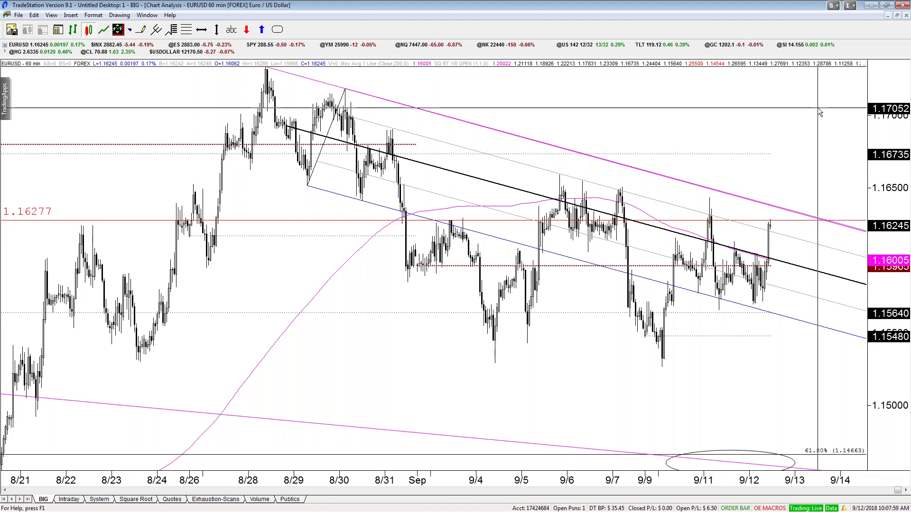
right_click(815, 110)
click(773, 123)
drag(774, 145, 783, 260)
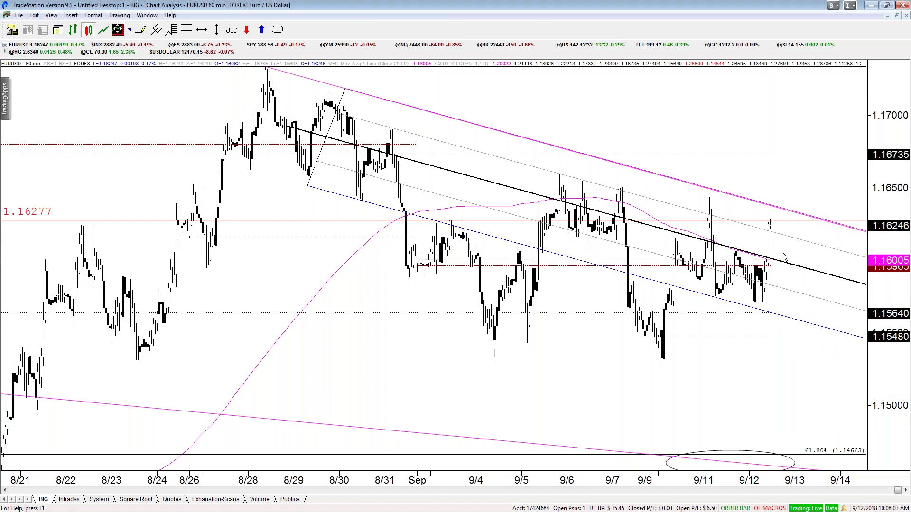
Examine the September 12 bars and read price levels along the black median line into September 13
scroll(806, 189, up, 2)
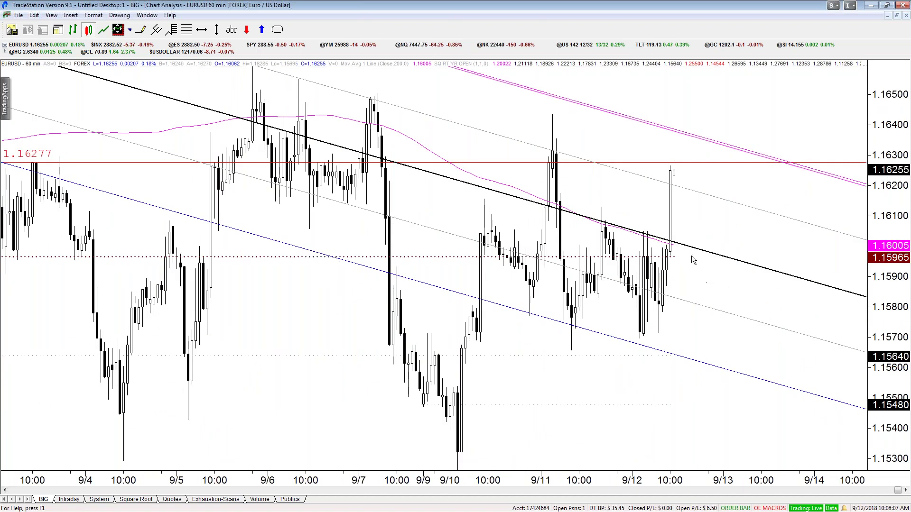
drag(689, 254, 689, 255)
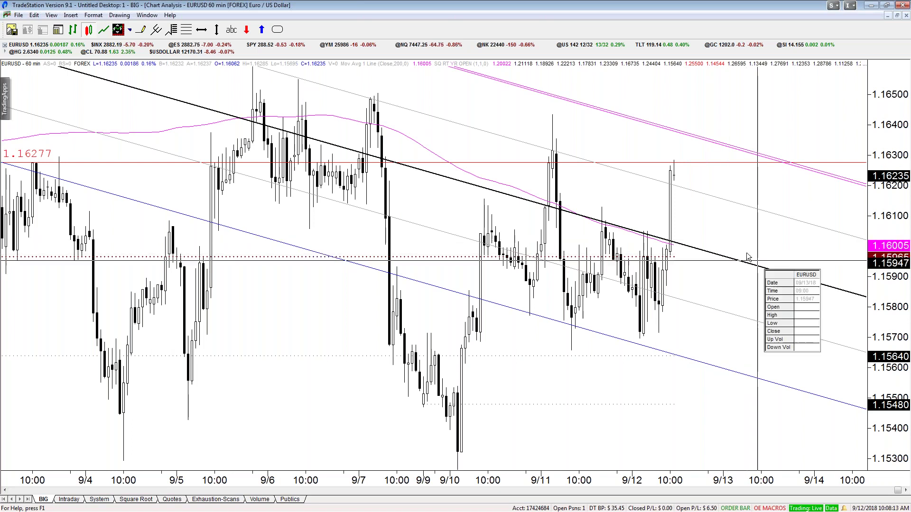
drag(754, 269, 744, 264)
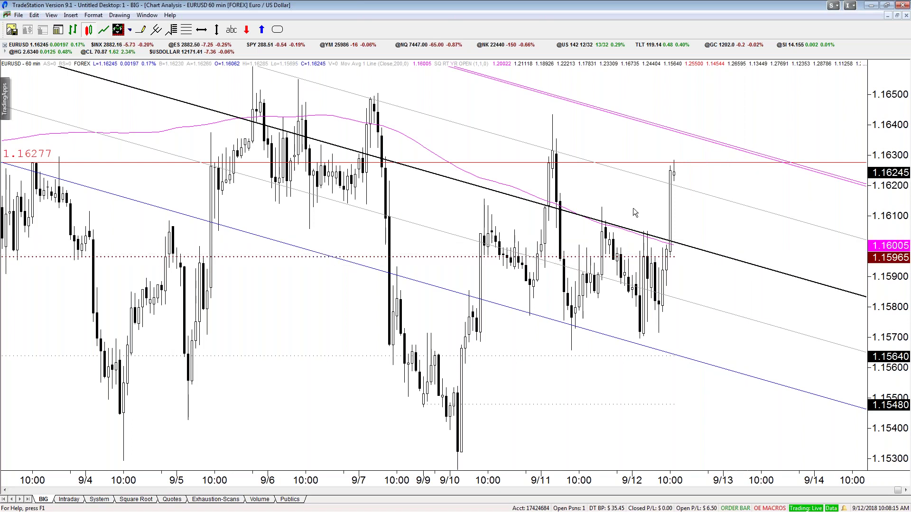
key(ctrl+r)
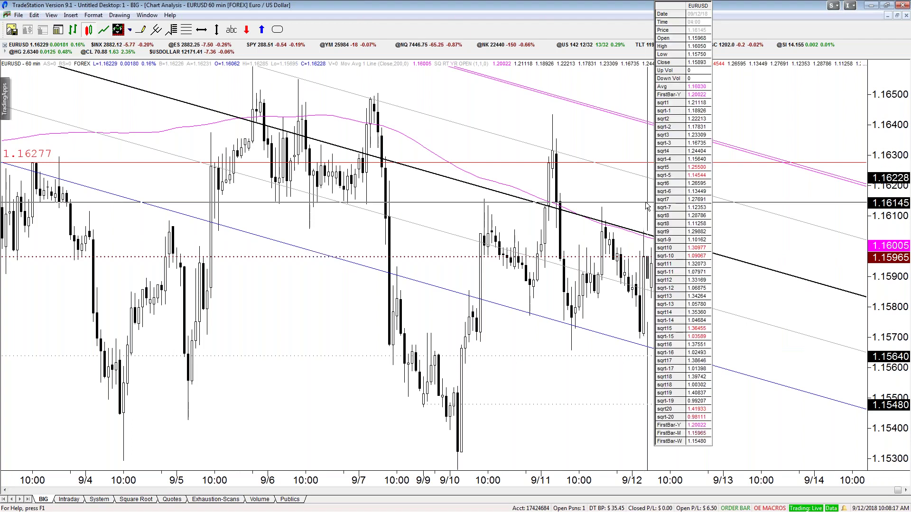
key(Escape)
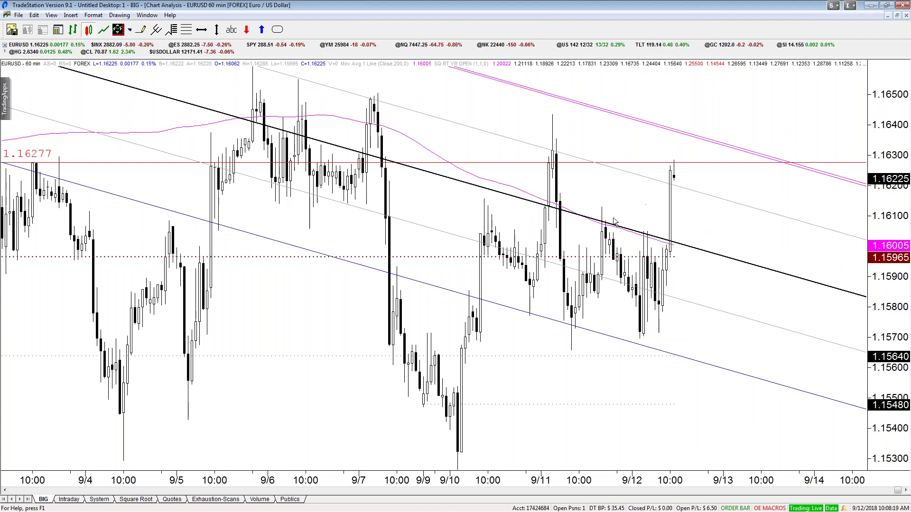
key(ctrl+r)
drag(647, 222, 644, 231)
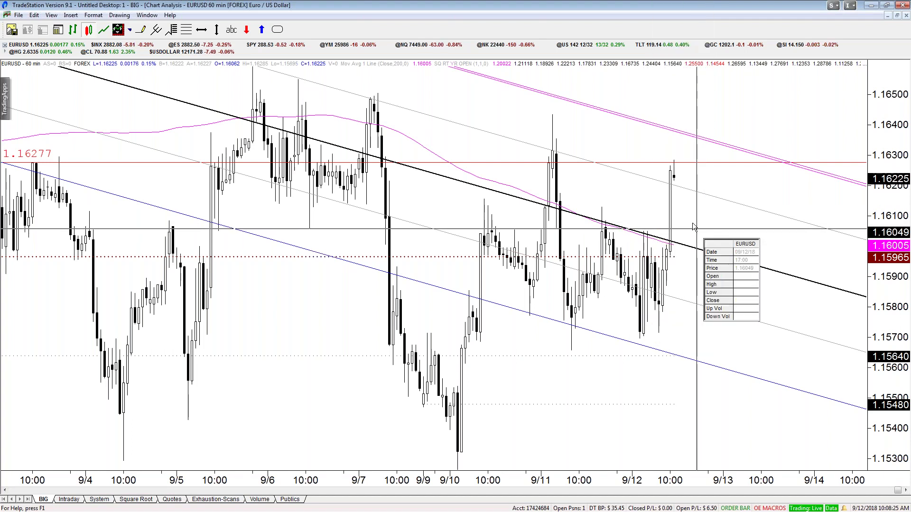
drag(684, 208, 731, 261)
key(ctrl+r)
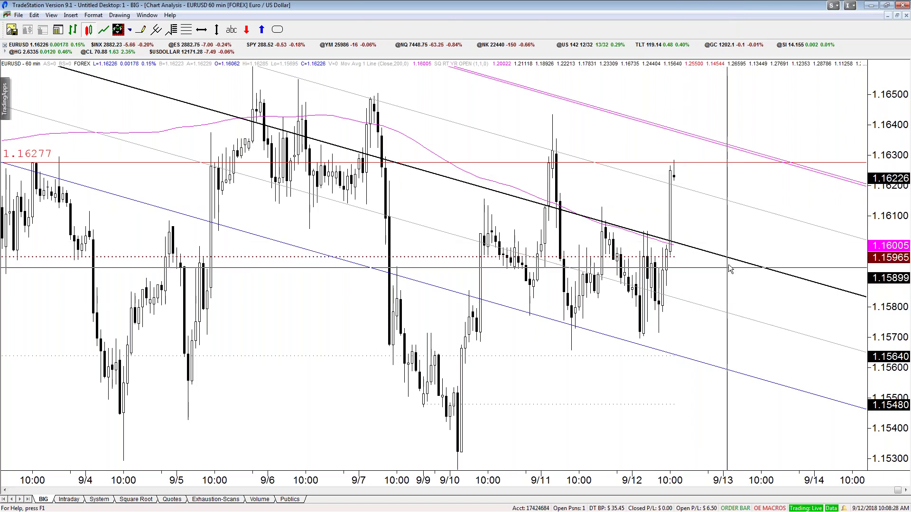
click(729, 261)
drag(732, 259, 732, 257)
click(688, 93)
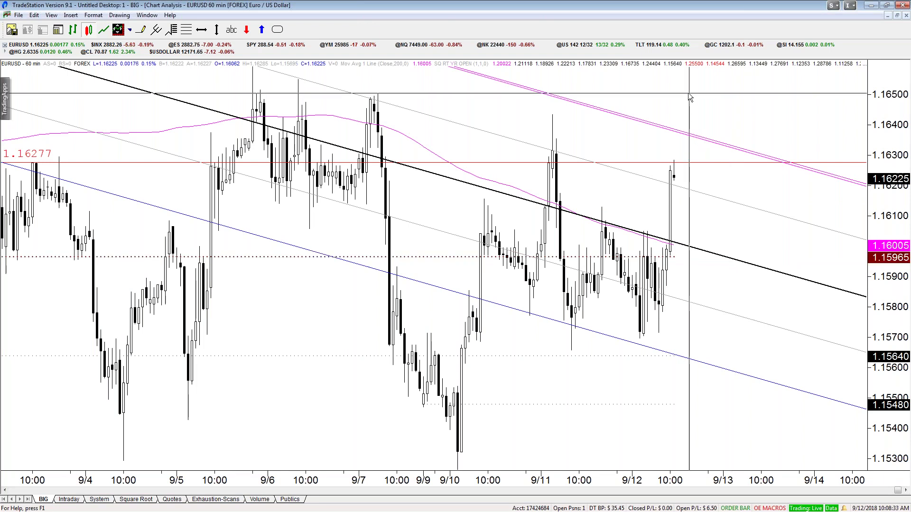
Review EURUSD's decline since late August within the descending channel, and read the black median line's price for early September 13
key(Down)
key(Down)
key(Down)
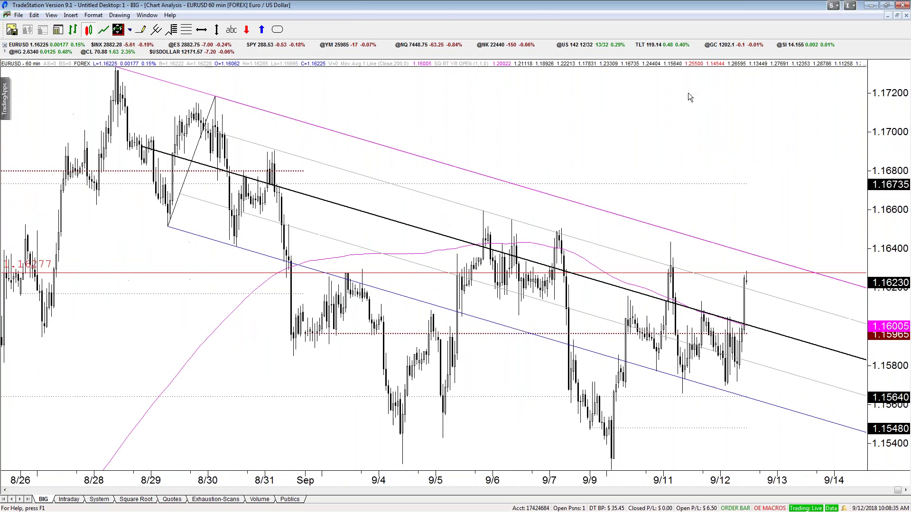
key(Down)
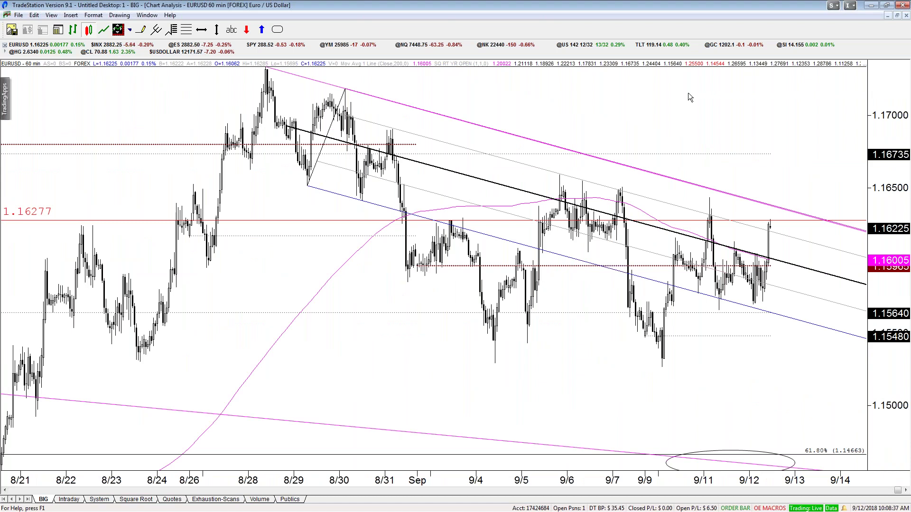
key(Up)
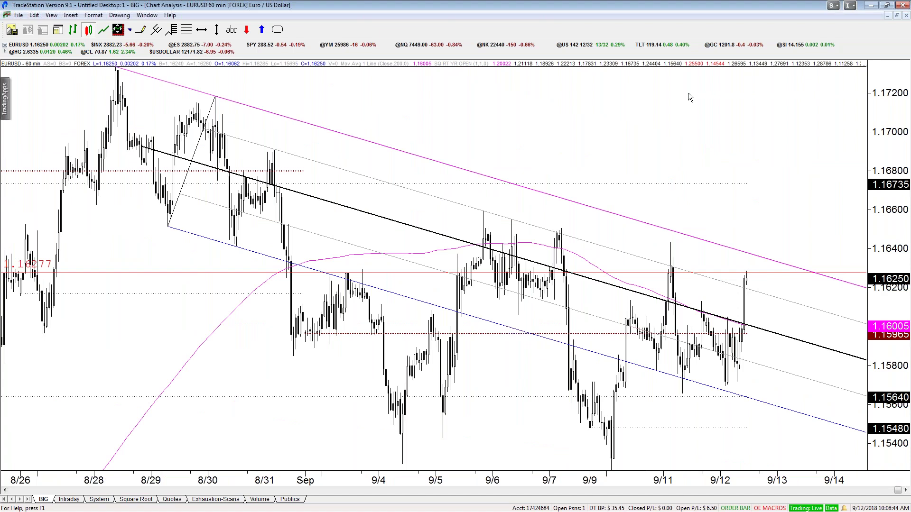
key(Down)
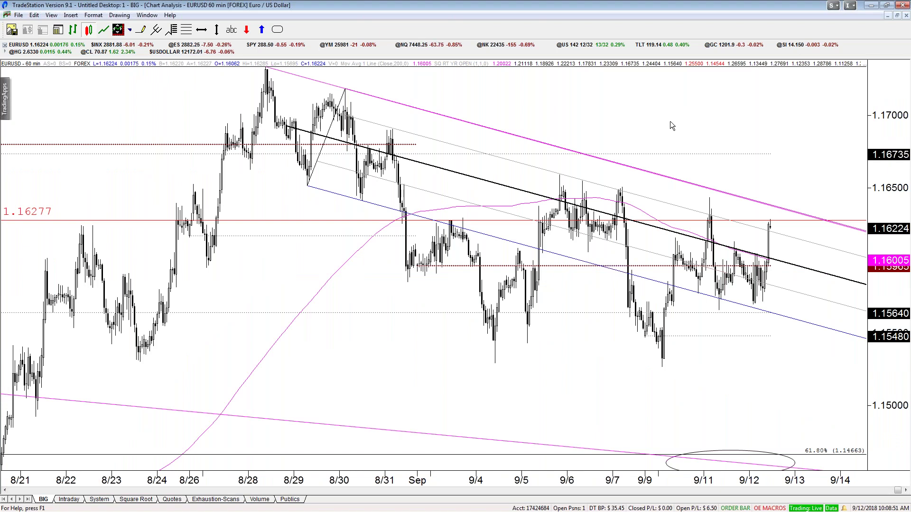
drag(785, 120, 779, 109)
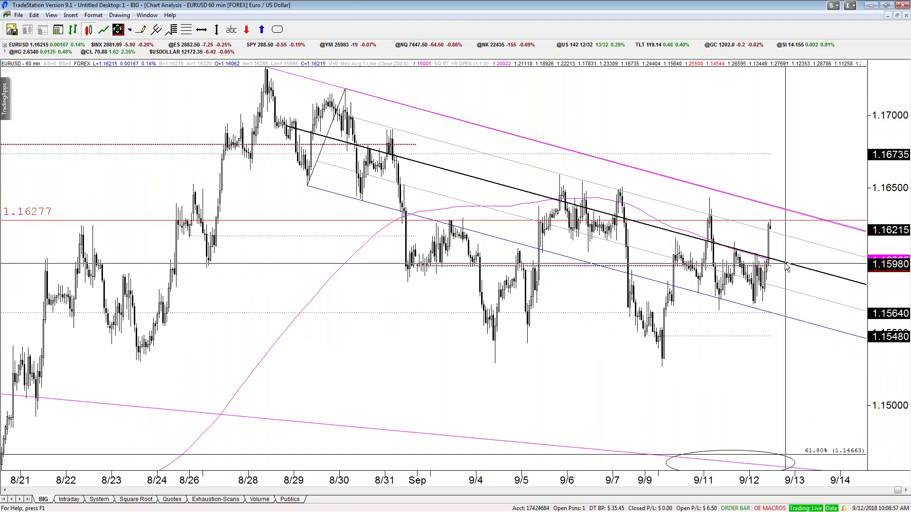
mouse_move(787, 264)
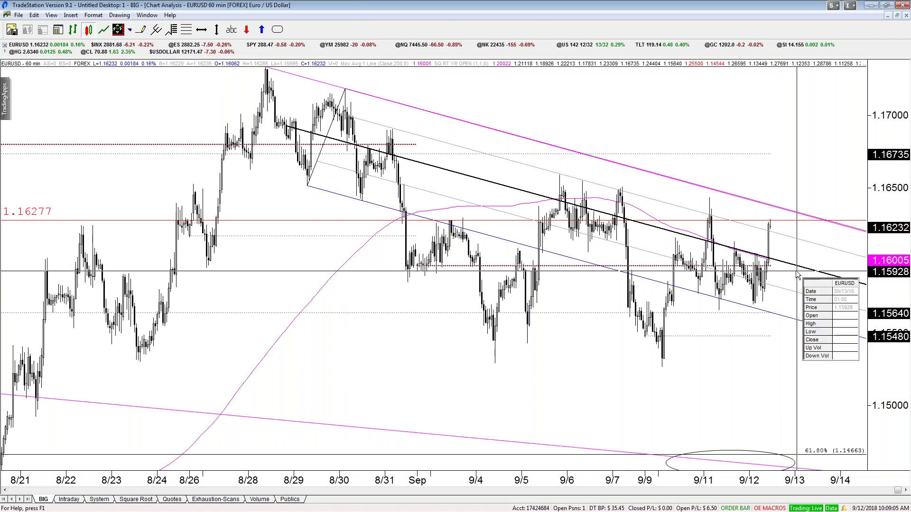
drag(796, 271, 798, 268)
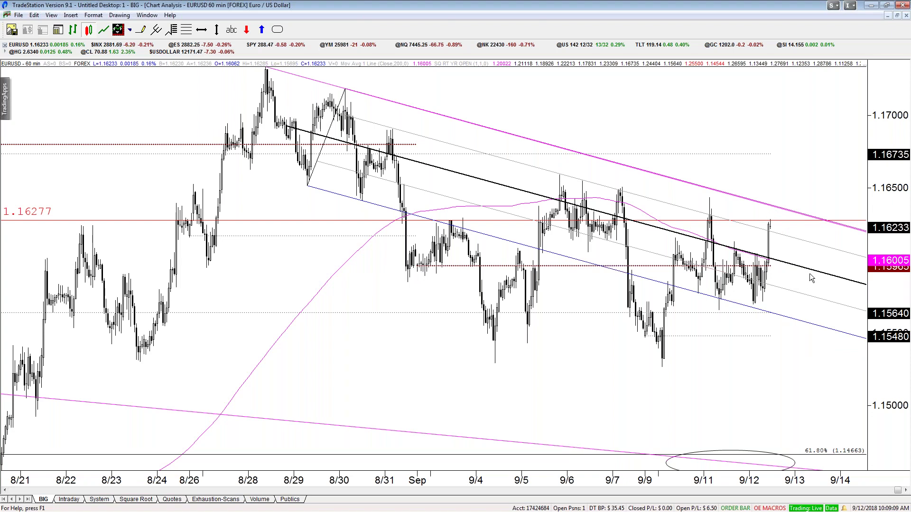
key(ctrl+r)
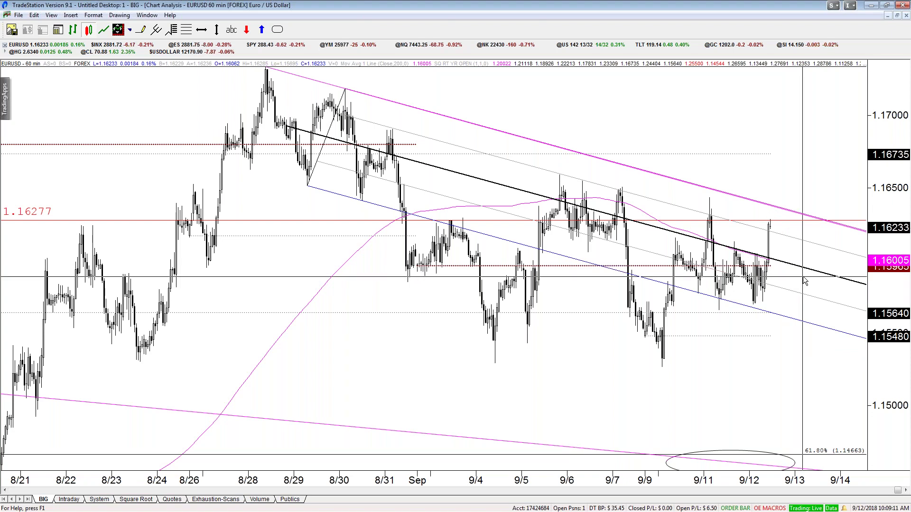
Select the magenta trend line descending from the late-August high to highlight it against current EURUSD price, and clear the selection
drag(800, 278, 785, 266)
click(762, 203)
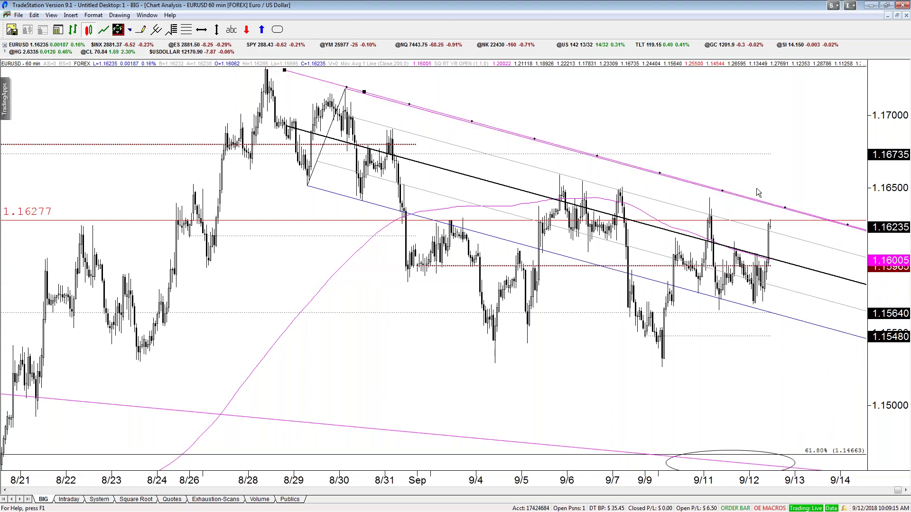
drag(308, 81, 295, 77)
click(226, 91)
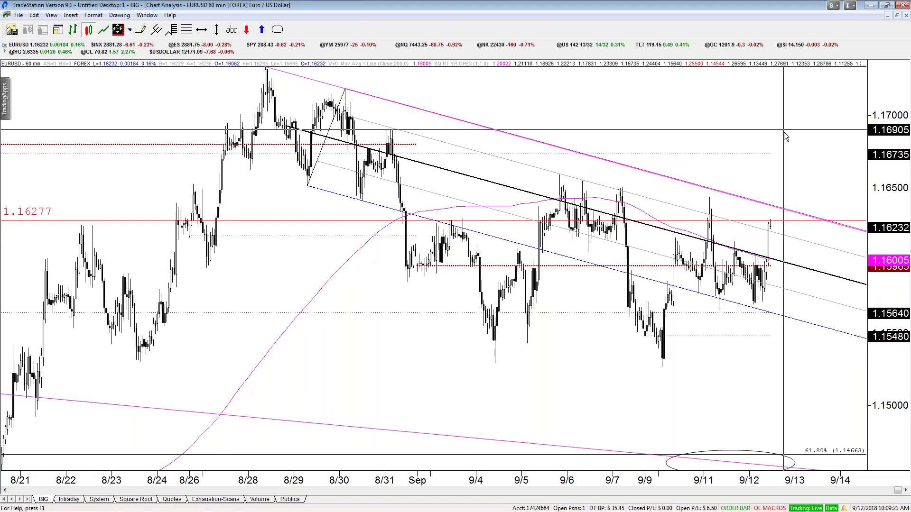
Draw a Fibonacci retracement from the late-August high to the September 4 low, and delete it after checking its levels
click(186, 30)
drag(266, 67, 494, 363)
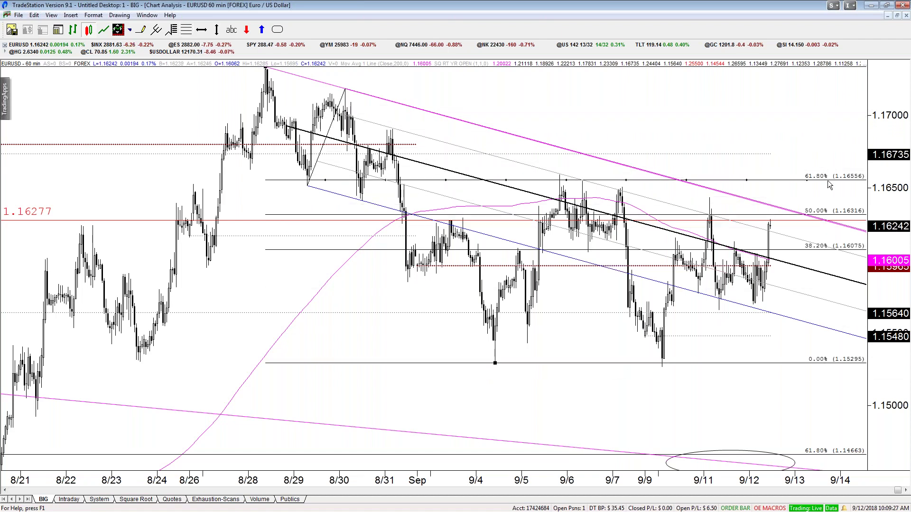
key(Delete)
drag(787, 144, 798, 156)
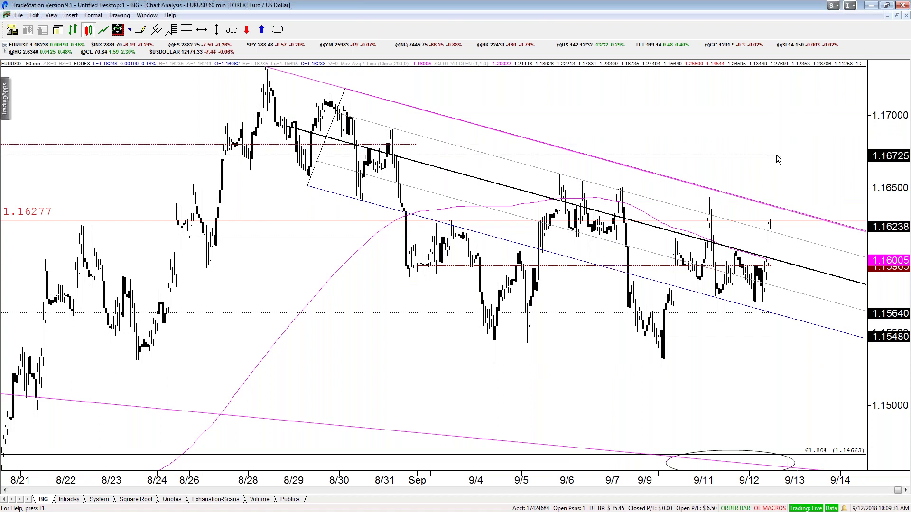
Switch the EURUSD chart to the 240-minute interval
middle_click(776, 155)
key(Down)
key(Down)
drag(804, 99, 808, 91)
middle_click(809, 95)
text(240)
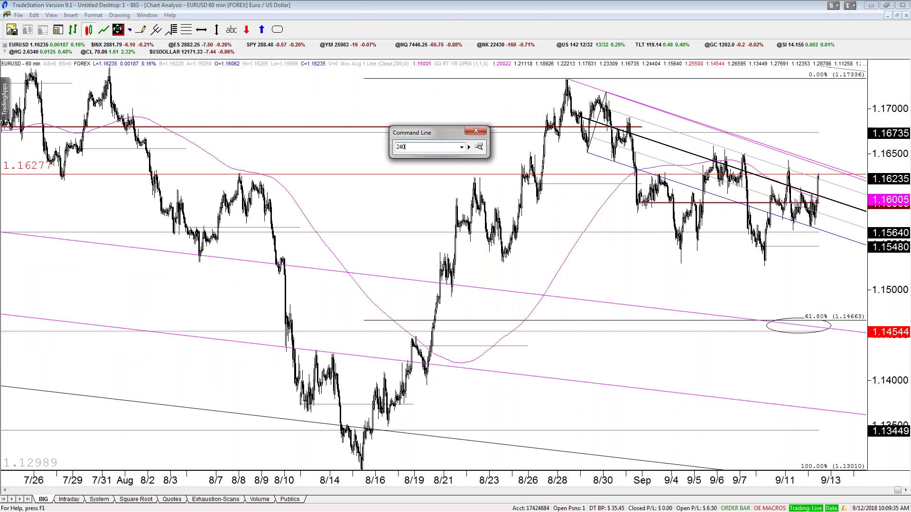
key(Return)
Delete the separate magenta trend line descending from the late-August high, keeping the pitchfork beside it
key(Up)
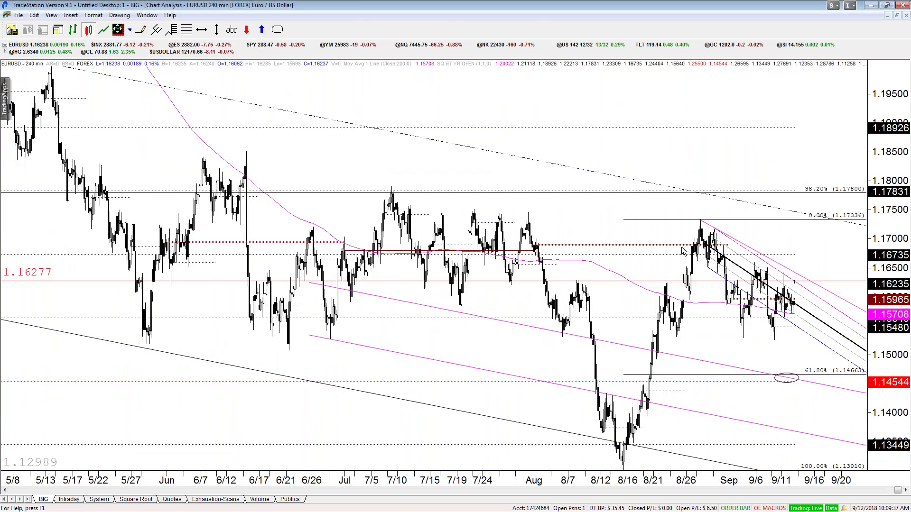
click(707, 228)
key(Delete)
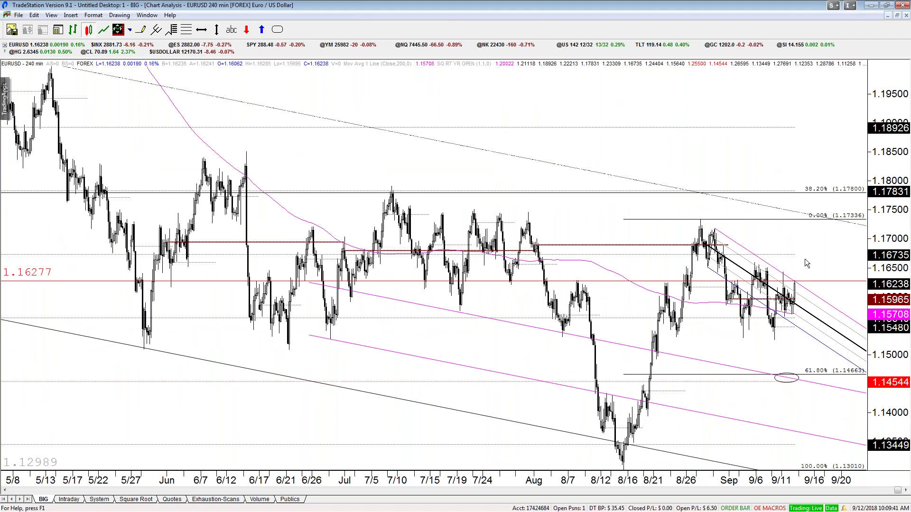
Format the long dashed descending trend line on the EURUSD 240-minute chart as a solid red line
drag(799, 248, 801, 245)
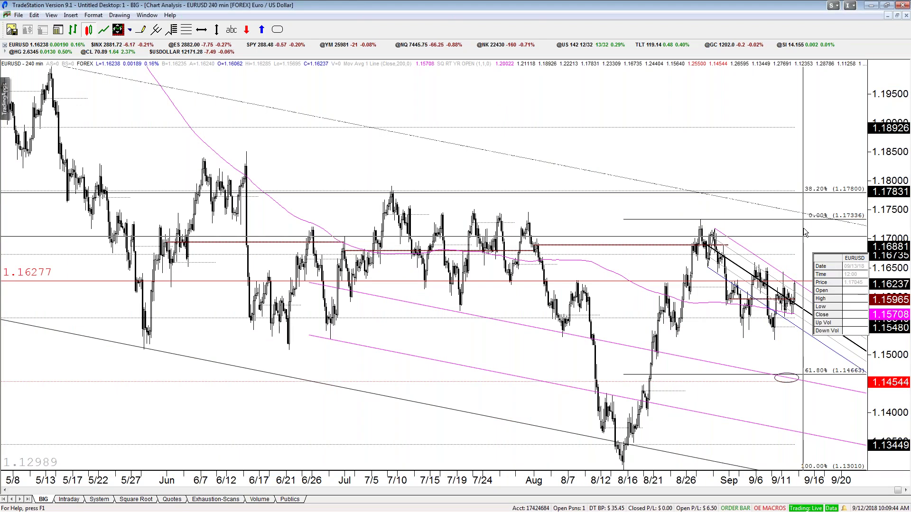
key(ctrl+r)
click(833, 246)
key(Down)
key(Down)
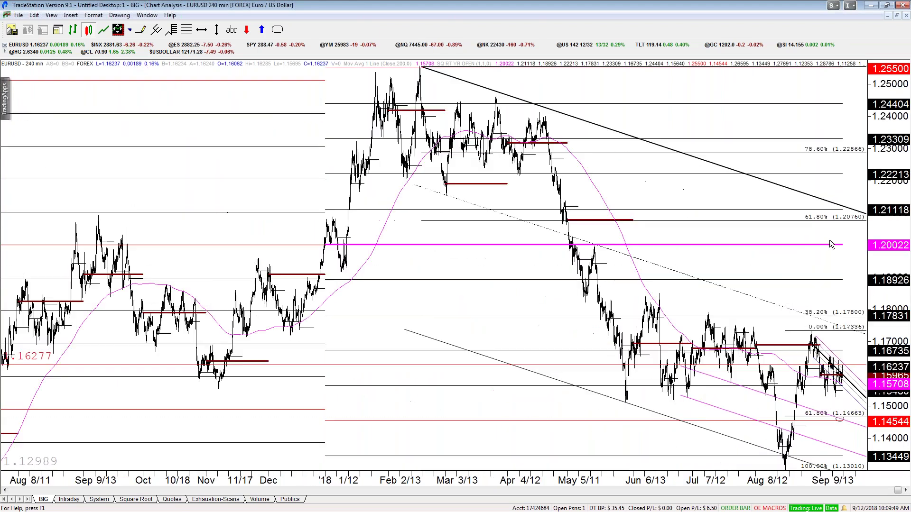
key(Up)
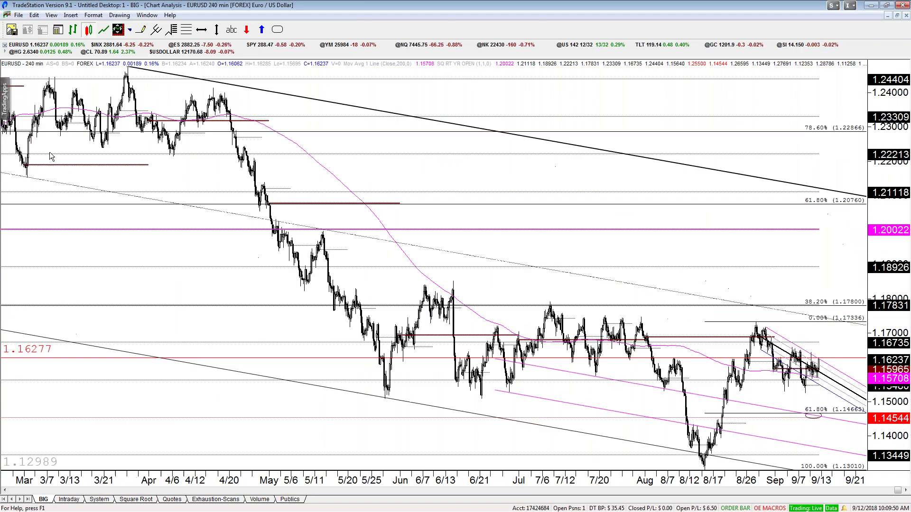
double_click(57, 182)
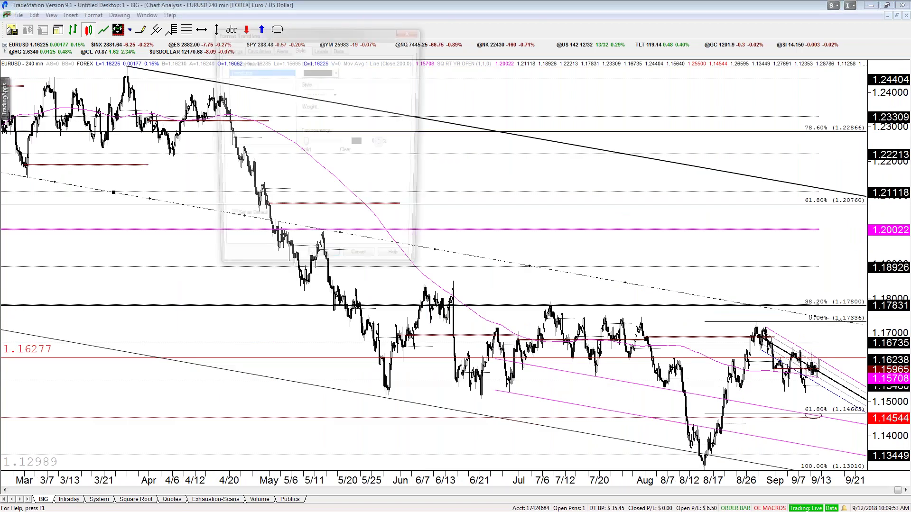
click(325, 94)
click(323, 103)
click(336, 71)
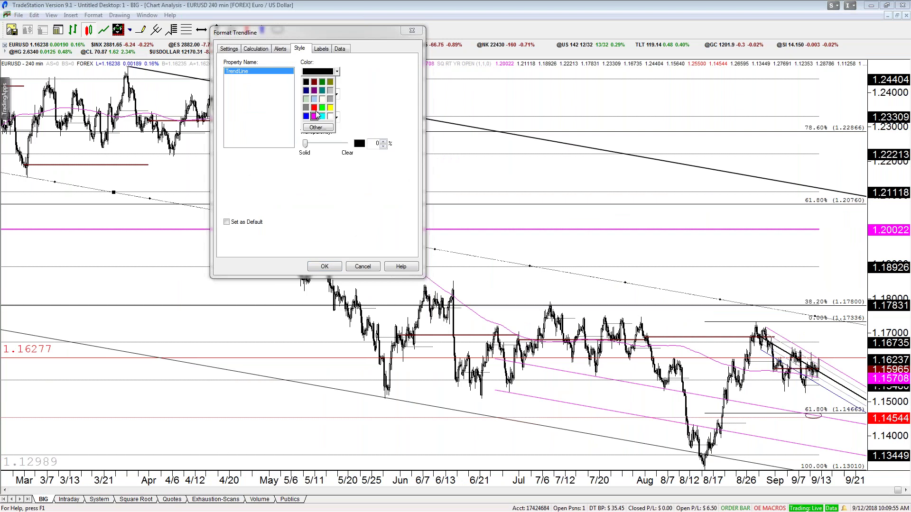
click(322, 109)
key(Return)
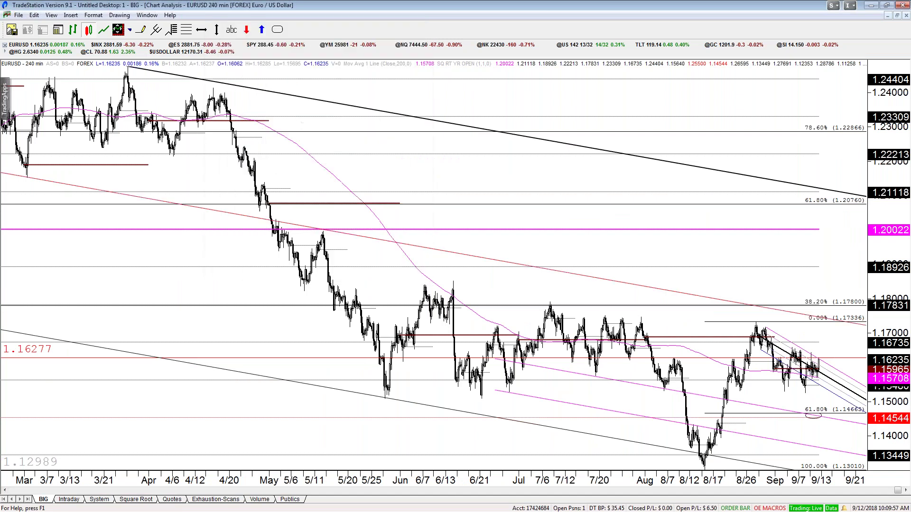
Examine EURUSD's recent bars against the red trend line and the descending pitchfork on the 240-minute chart
right_click(62, 184)
click(69, 186)
click(29, 191)
click(320, 232)
mouse_move(836, 270)
mouse_down()
mouse_move(823, 318)
mouse_move(835, 278)
mouse_up()
scroll(837, 271, up, 4)
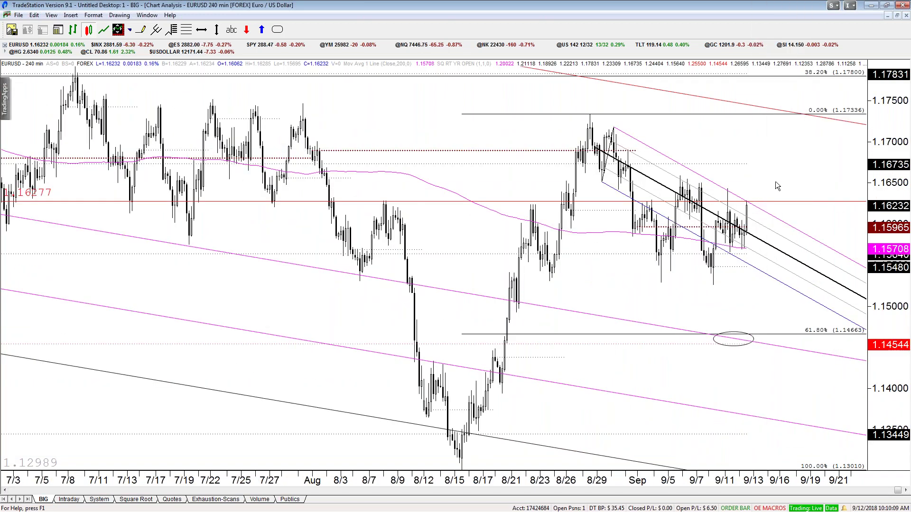
Return the EURUSD chart to the 60-minute interval and restore it to the multi-chart layout
text(60)
key(Return)
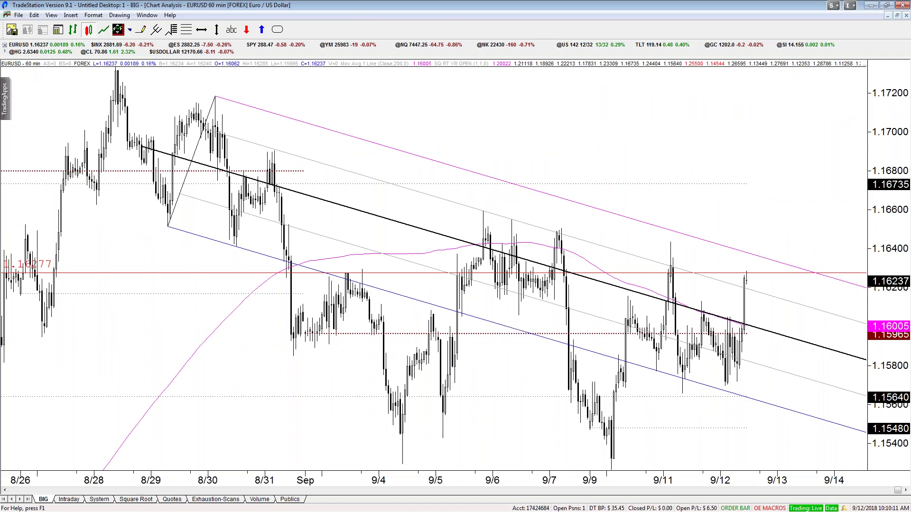
scroll(817, 280, down, 4)
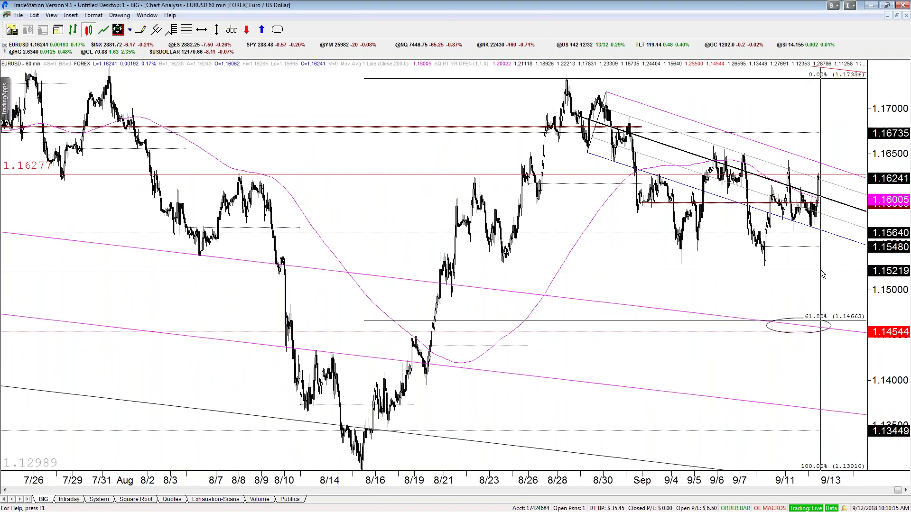
key(ctrl+F5)
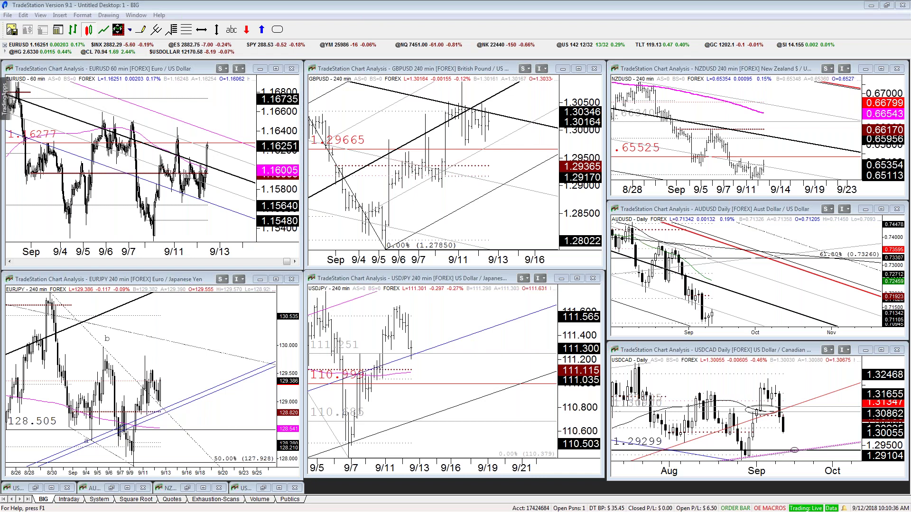
Check the latest bars on the AAPL 60-minute chart in the Publics workspace, and return to the BIG workspace
click(289, 500)
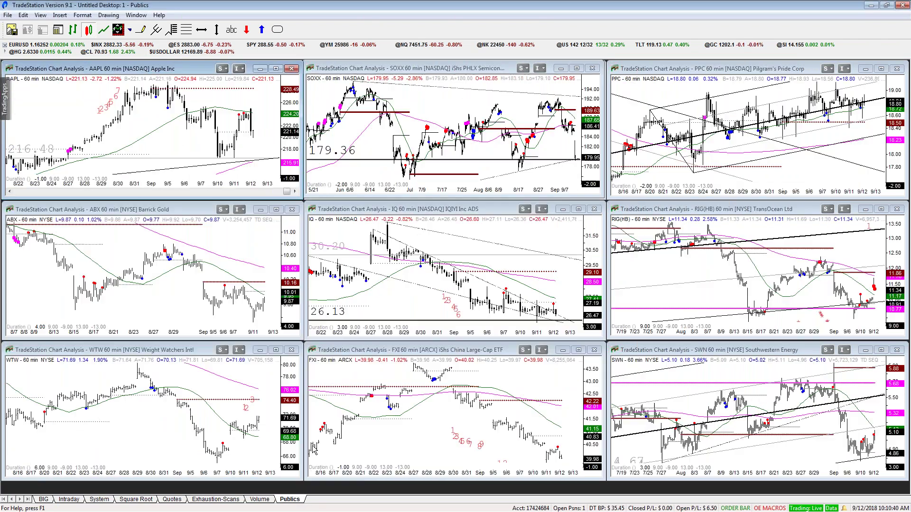
click(729, 350)
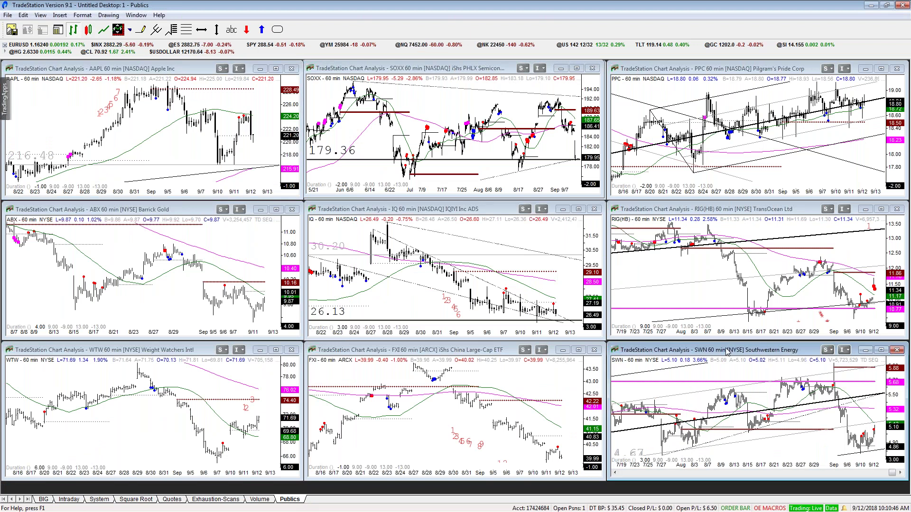
click(293, 147)
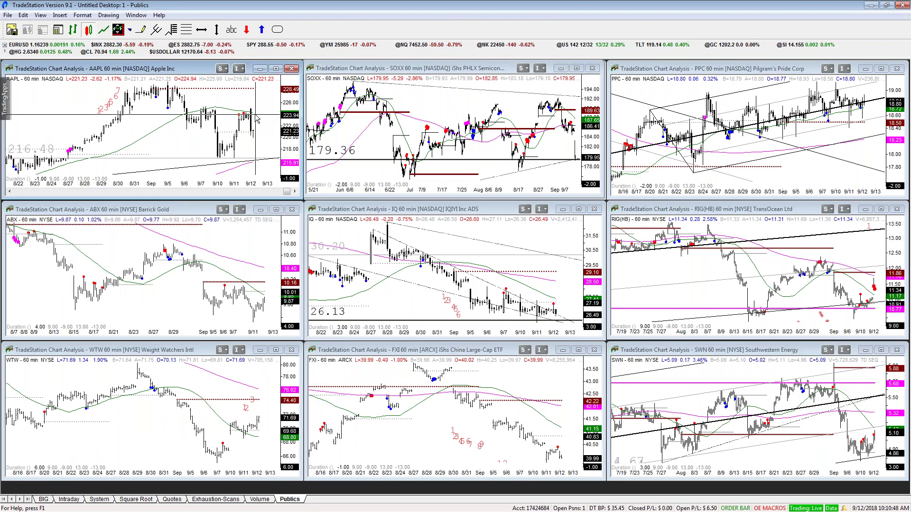
drag(255, 114, 257, 133)
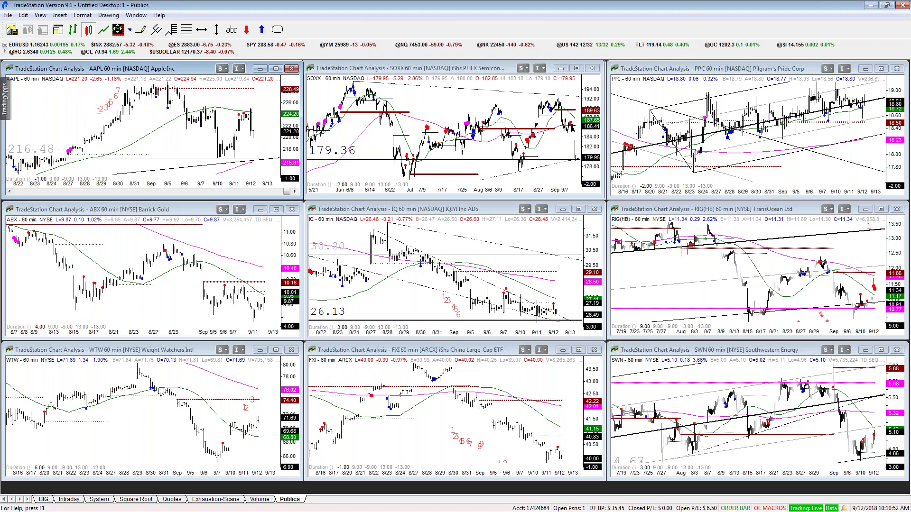
click(43, 499)
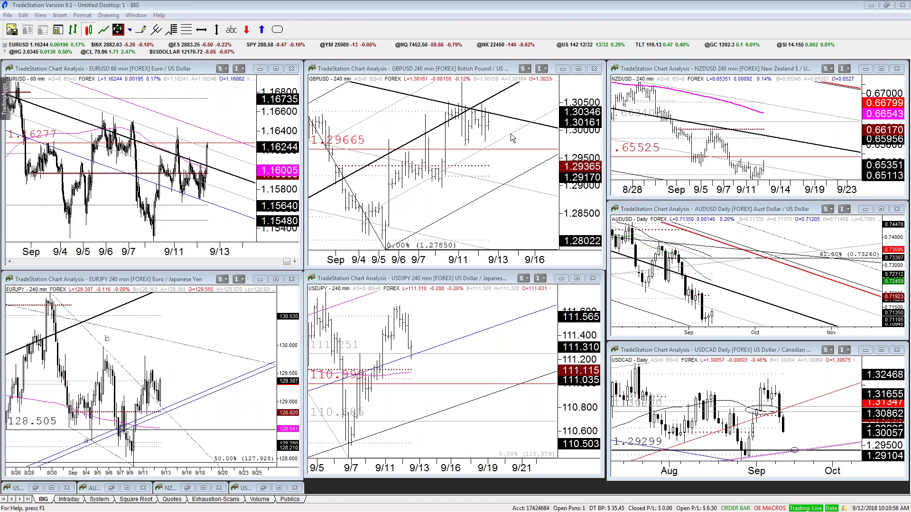
Maximize the GBPUSD 240-minute chart and compress it to show price history from late February to September
click(524, 214)
key(ctrl+F10)
key(Down)
key(Down)
key(Down)
key(Down)
key(Down)
key(Up)
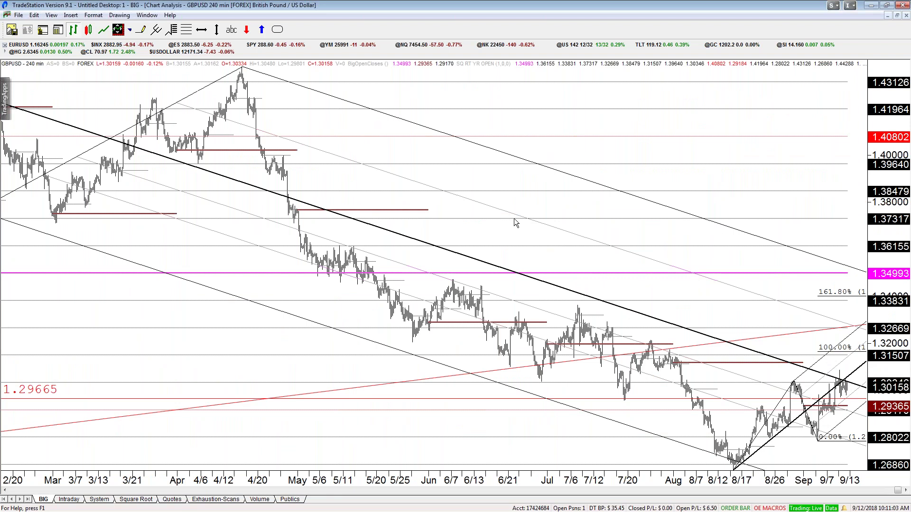
Review GBPUSD's January and April highs and the black trend line descending from the January high
scroll(304, 112, down, 2)
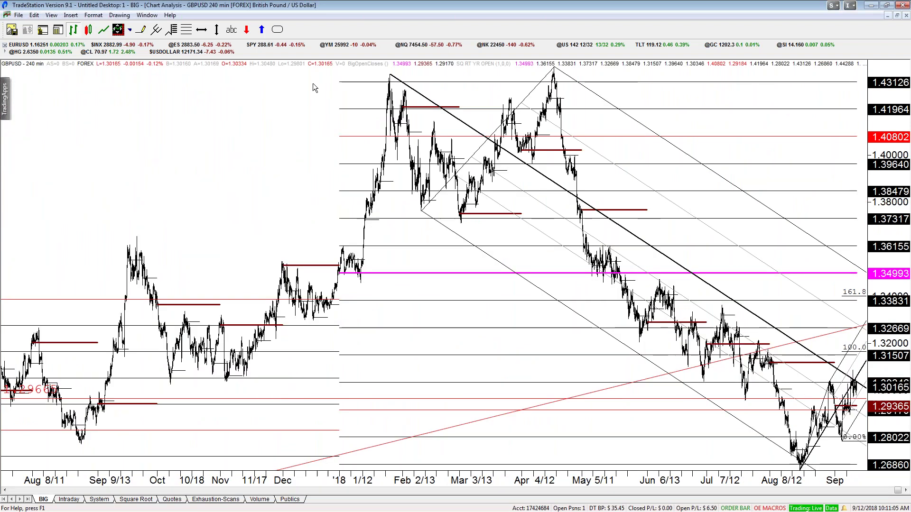
click(392, 177)
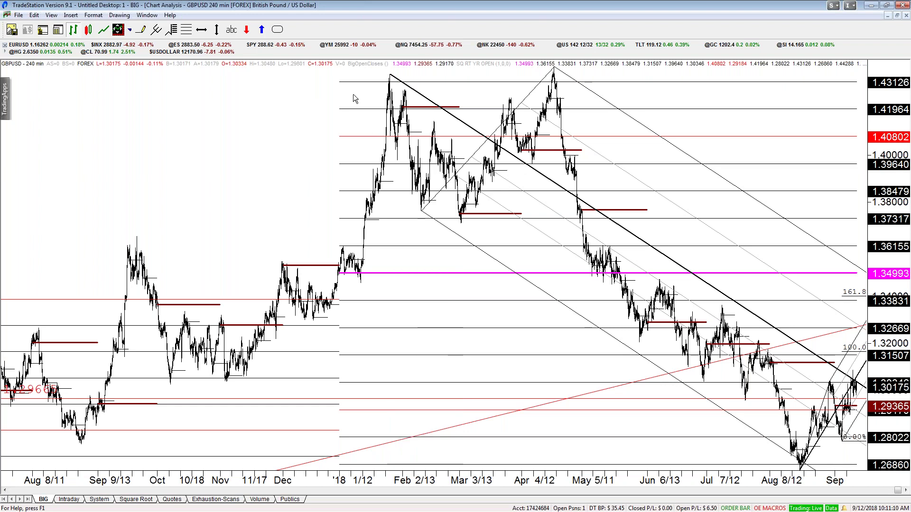
drag(570, 93, 553, 97)
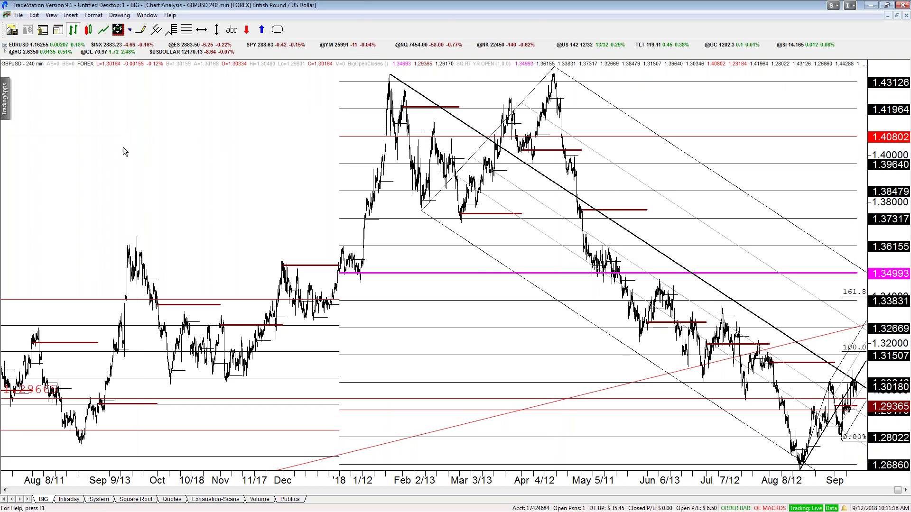
key(Up)
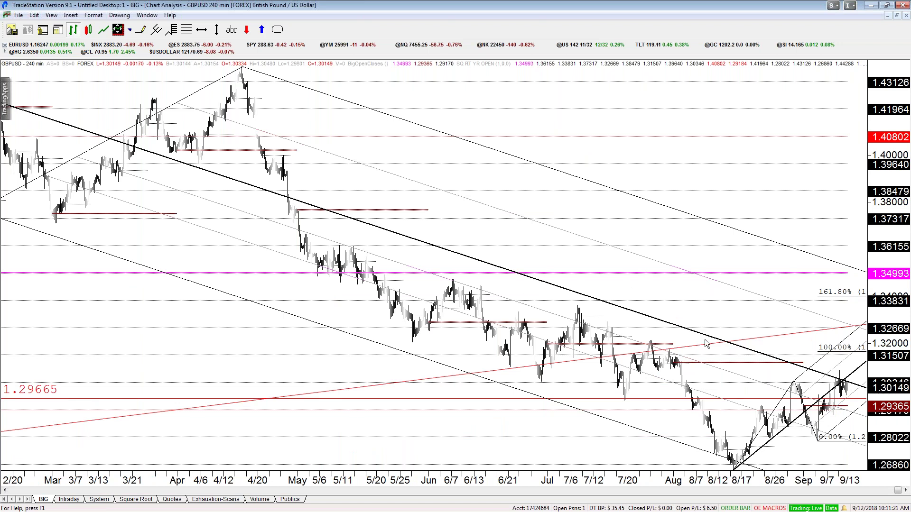
Examine GBPUSD's September bars where the descending and rising black lines cross, and read the price along the rising pitchfork's lower line
scroll(742, 353, down, 2)
scroll(832, 393, down, 1)
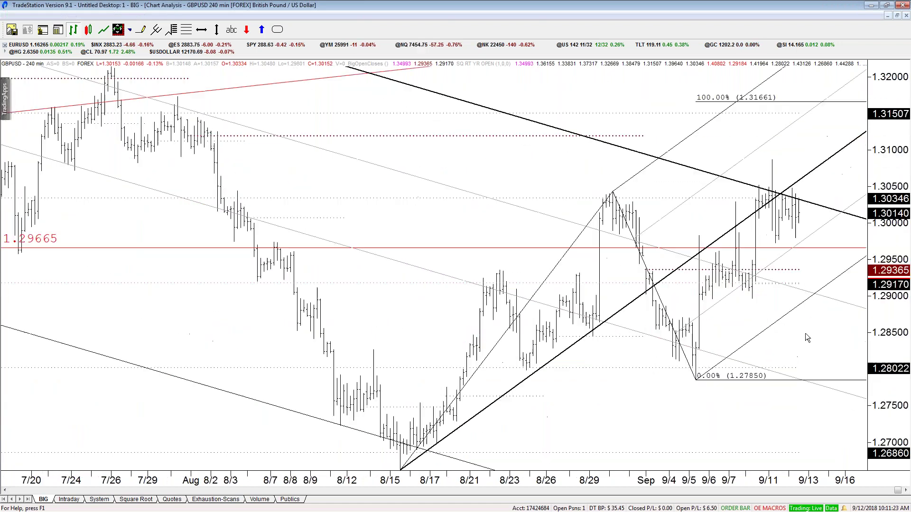
mouse_move(760, 202)
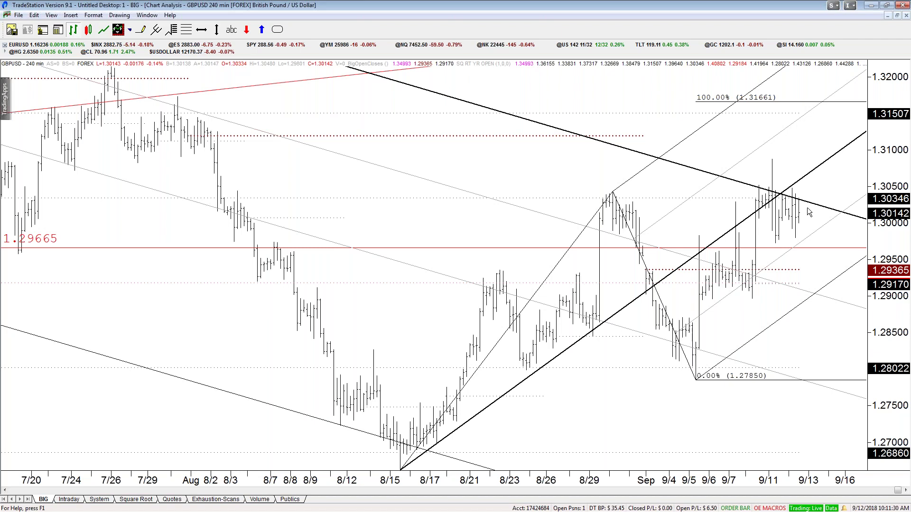
drag(801, 213, 771, 211)
drag(803, 182, 803, 183)
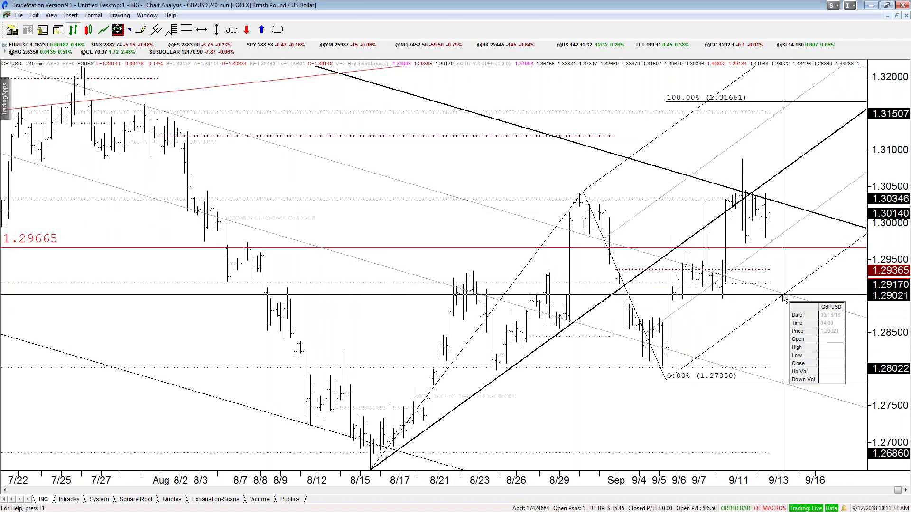
scroll(787, 329, up, 2)
click(809, 330)
right_click(808, 330)
click(792, 342)
drag(791, 343, 799, 342)
Change the 62.5% line of GBPUSD's descending Andrew's Pitchfork to magenta
key(Down)
key(Down)
key(Down)
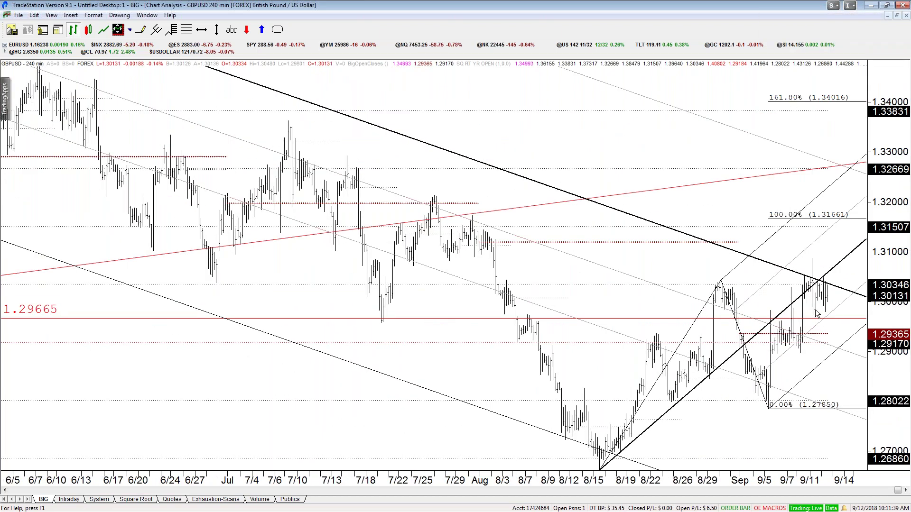
scroll(818, 314, down, 1)
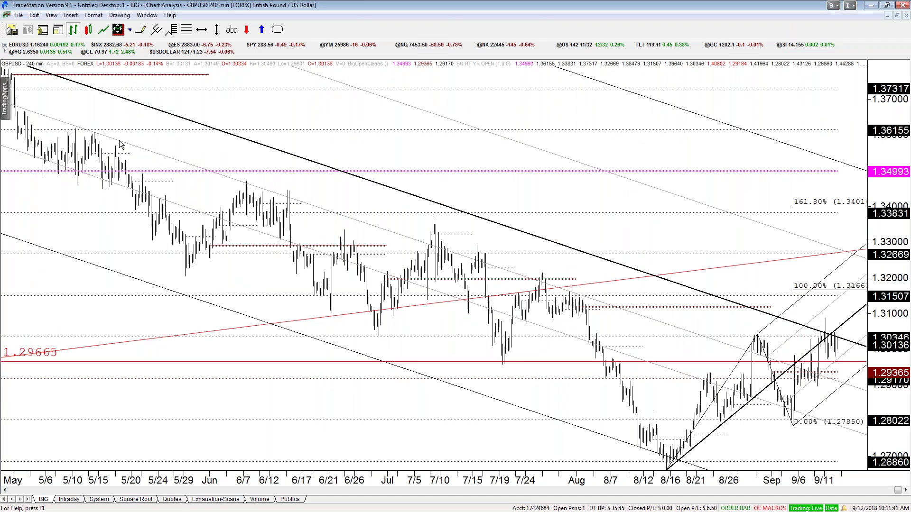
key(Down)
key(Up)
double_click(192, 165)
click(56, 84)
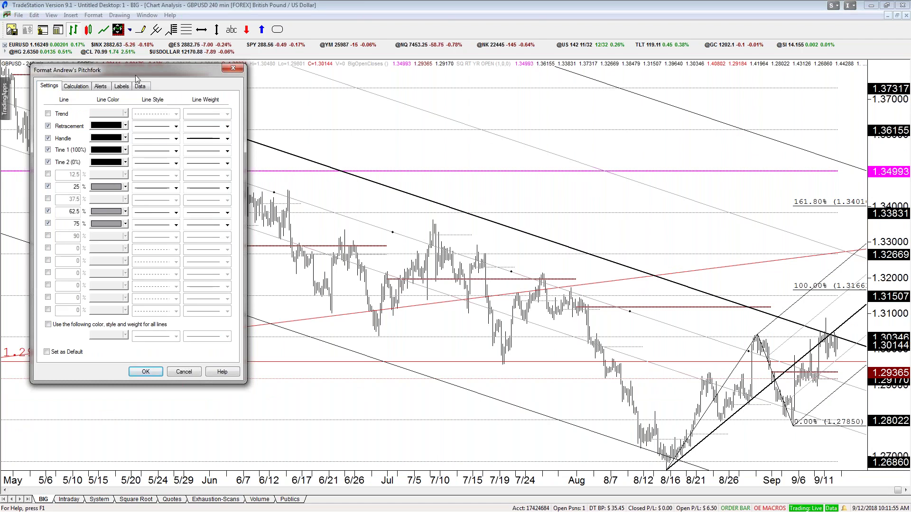
click(95, 212)
click(101, 255)
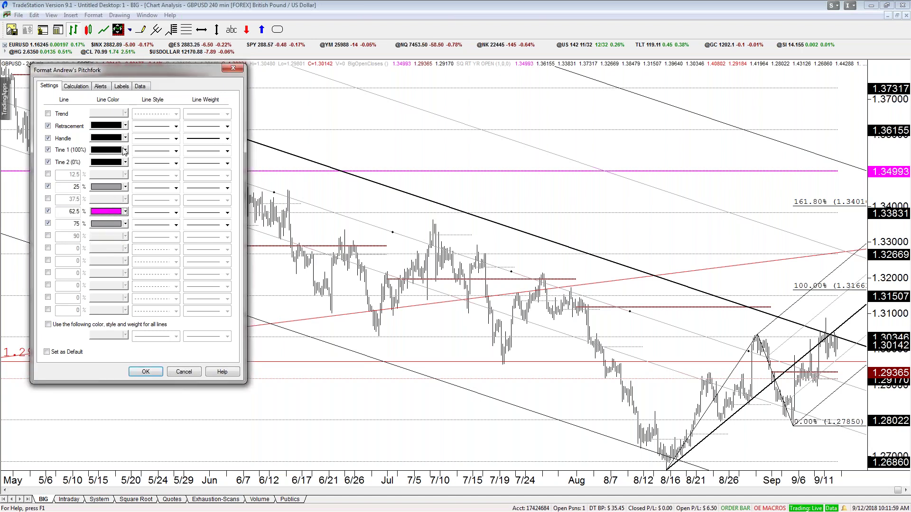
key(Return)
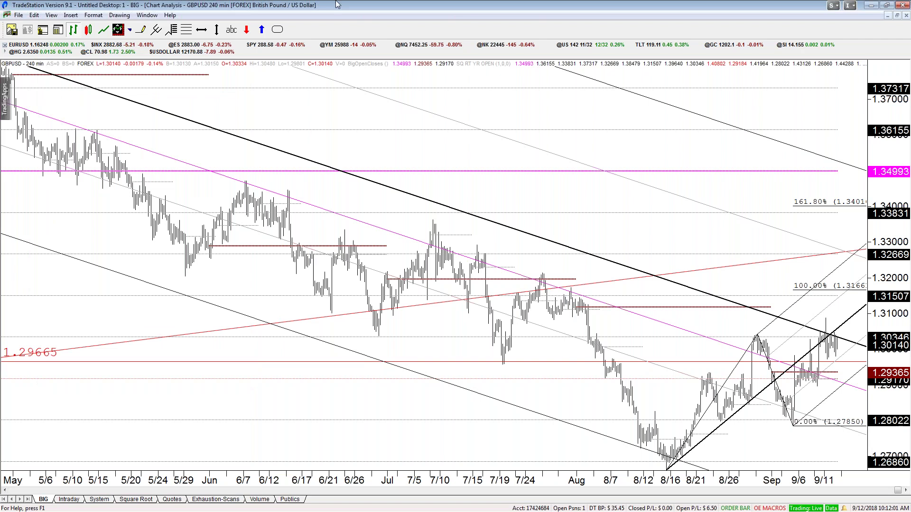
Examine GBPUSD's decline from the April high along the black trend line and the descending pitchfork
click(358, 109)
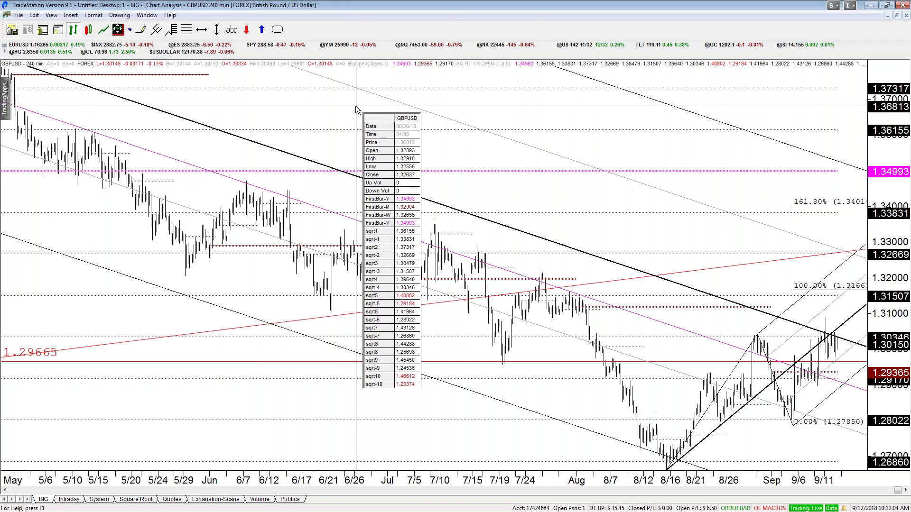
drag(355, 106, 354, 107)
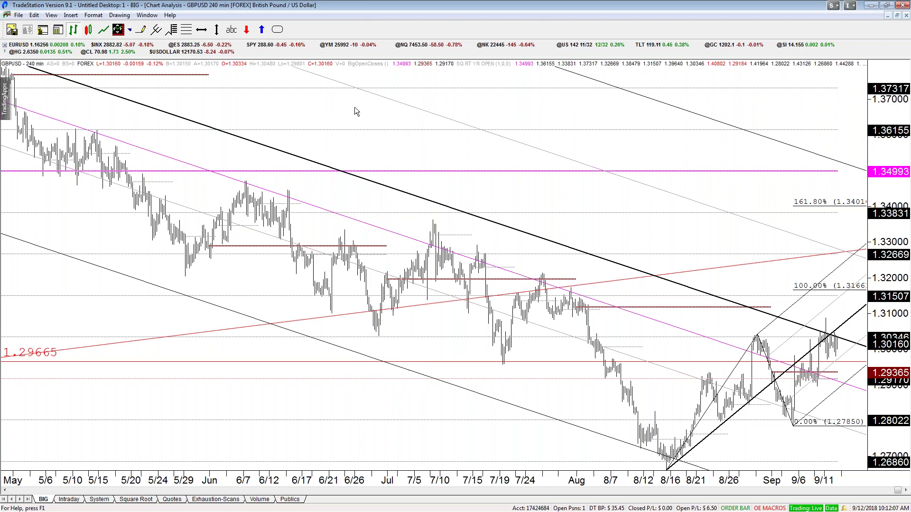
key(Down)
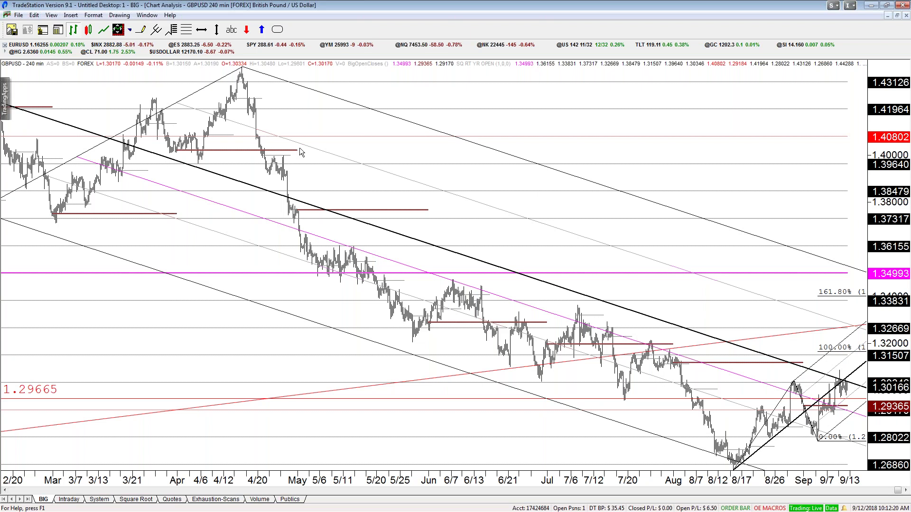
key(ctrl+r)
click(718, 124)
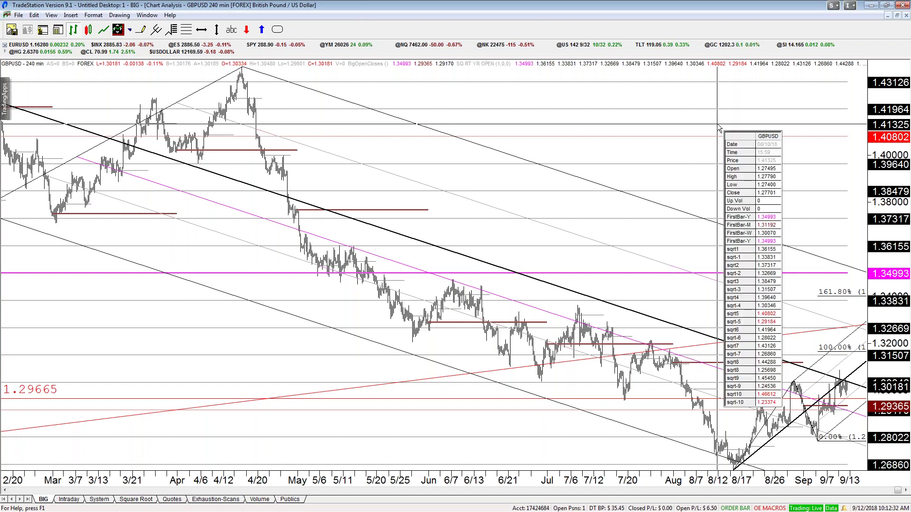
key(ctrl+r)
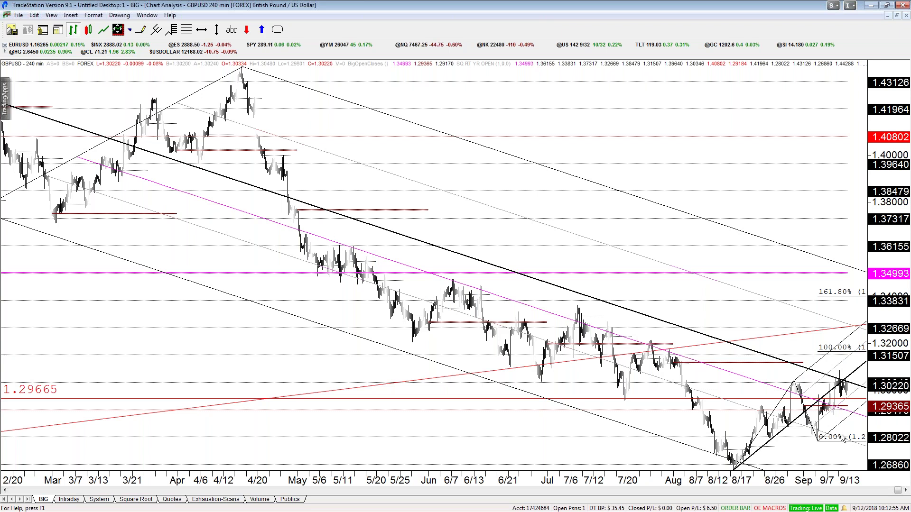
Examine GBPUSD's August and September bars up close and read the price beneath the rising pitchfork's lower line
click(852, 421)
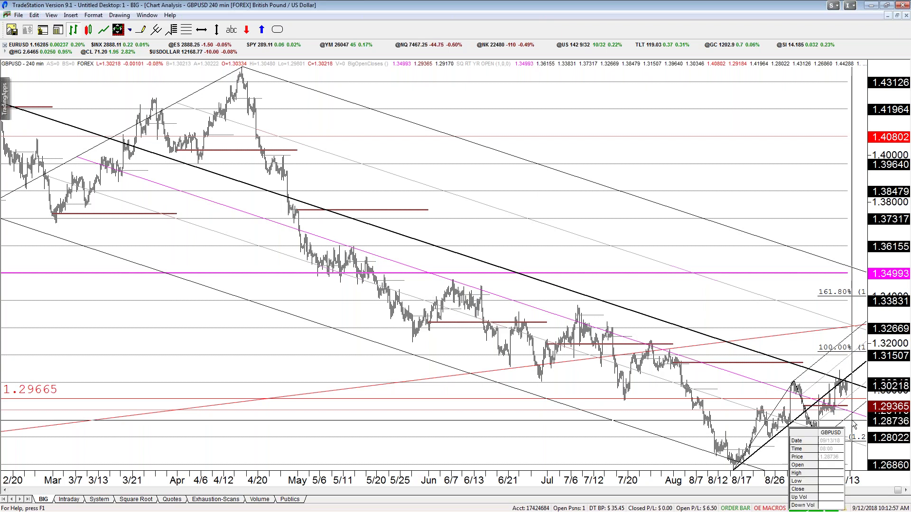
click(852, 421)
click(852, 423)
key(Up)
key(Up)
key(Up)
key(Up)
key(Up)
key(Up)
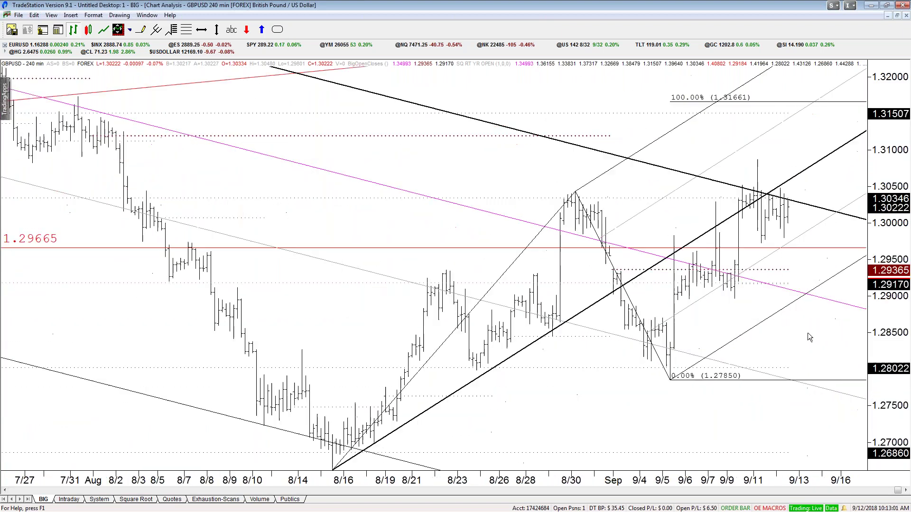
scroll(807, 332, up, 1)
click(800, 299)
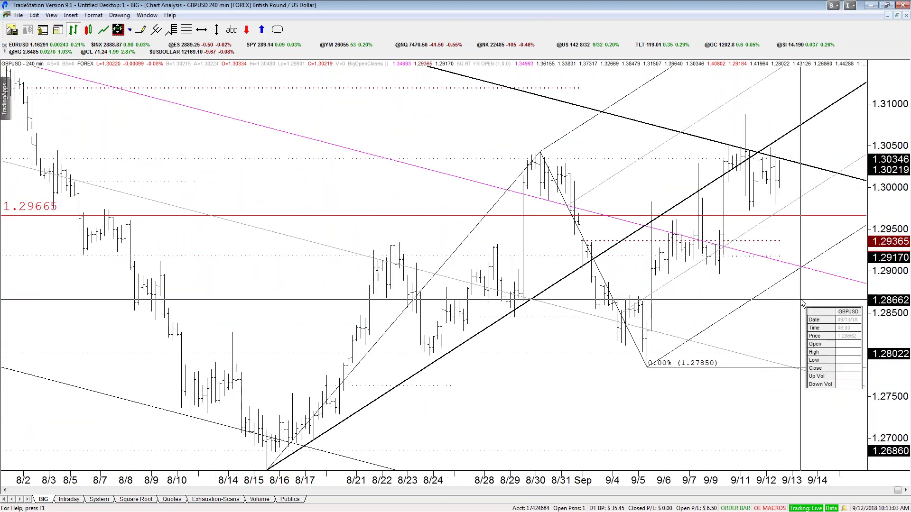
click(800, 299)
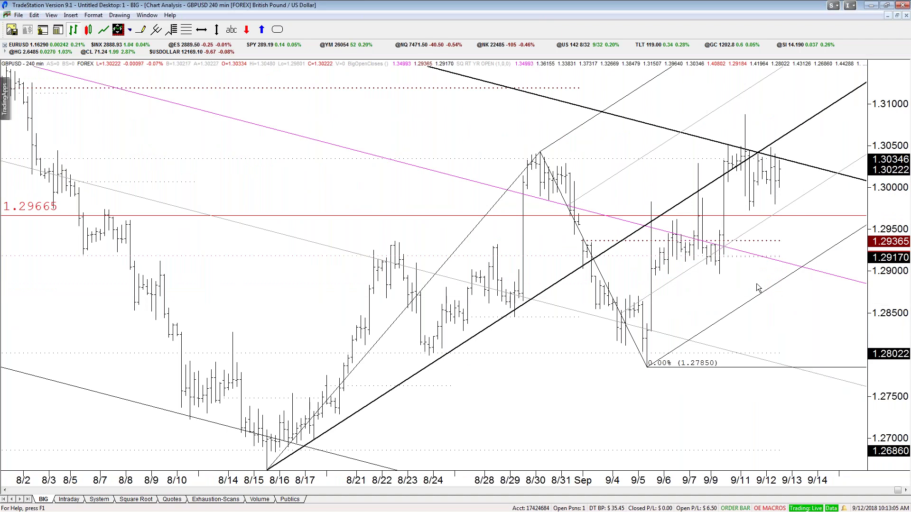
Read the GBPUSD price where the magenta pitchfork line crosses the rising pitchfork's lower line around September 13
click(804, 286)
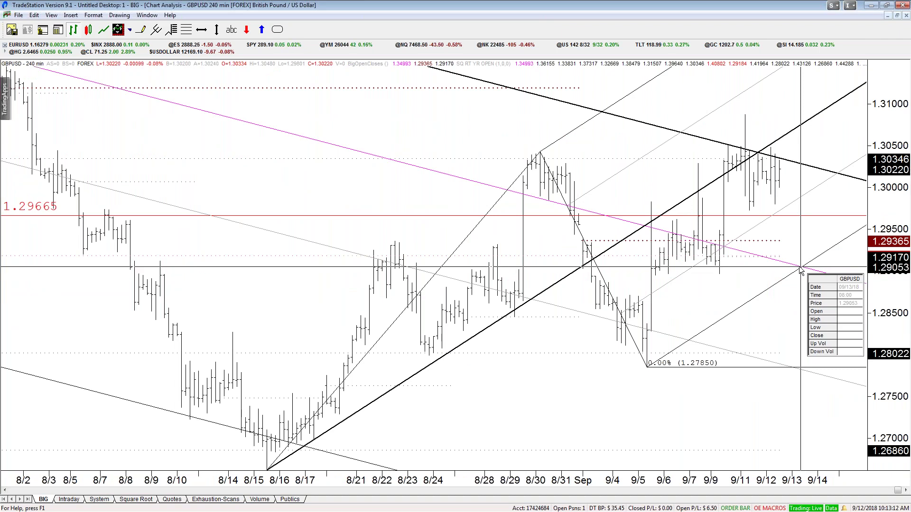
click(800, 269)
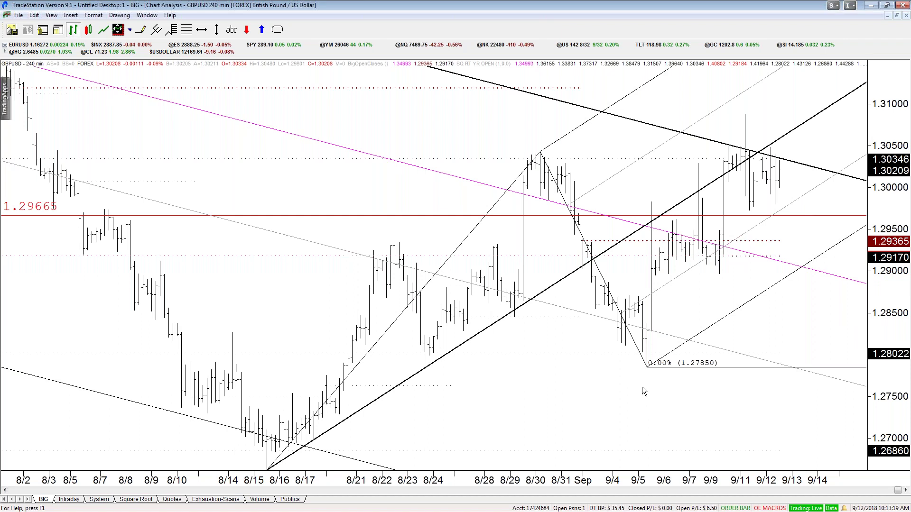
click(715, 294)
click(272, 364)
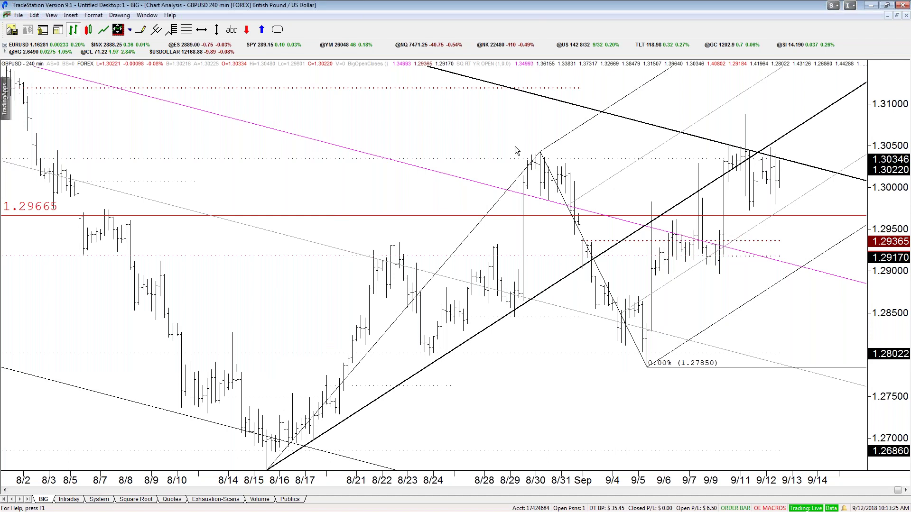
click(533, 115)
drag(767, 105, 676, 233)
drag(774, 98, 803, 271)
drag(803, 305, 803, 269)
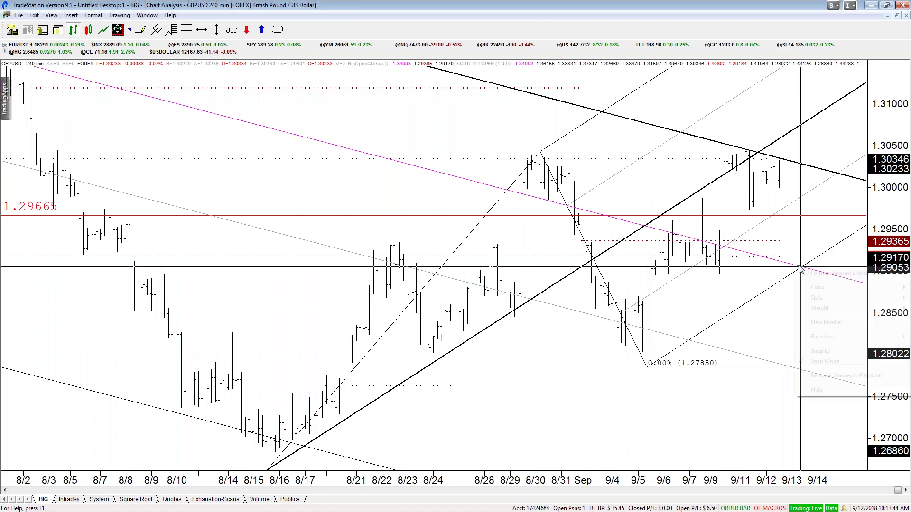
click(766, 315)
Review GBPUSD from June to September and read the price along the rising pitchfork's upper line near the red trend line
key(Down)
key(Down)
key(Down)
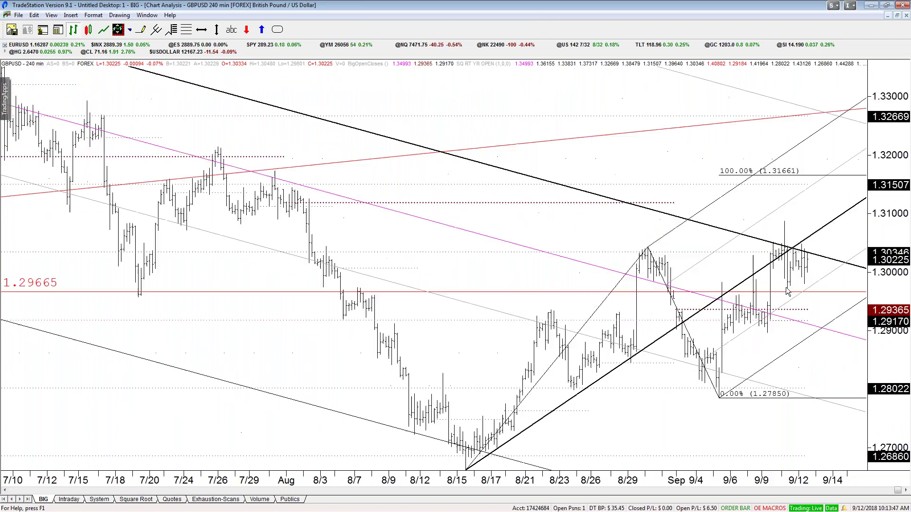
scroll(786, 291, down, 3)
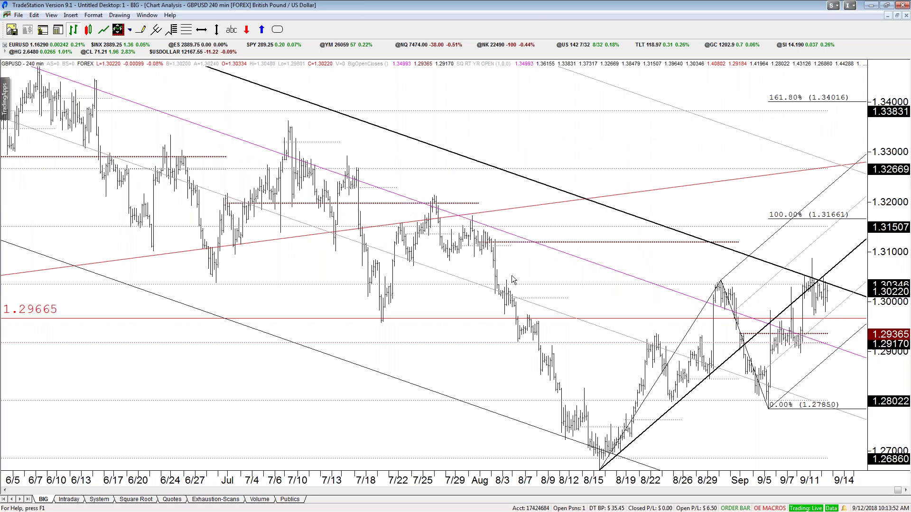
click(495, 264)
key(Right)
key(Right)
key(Right)
click(793, 241)
drag(782, 245, 789, 211)
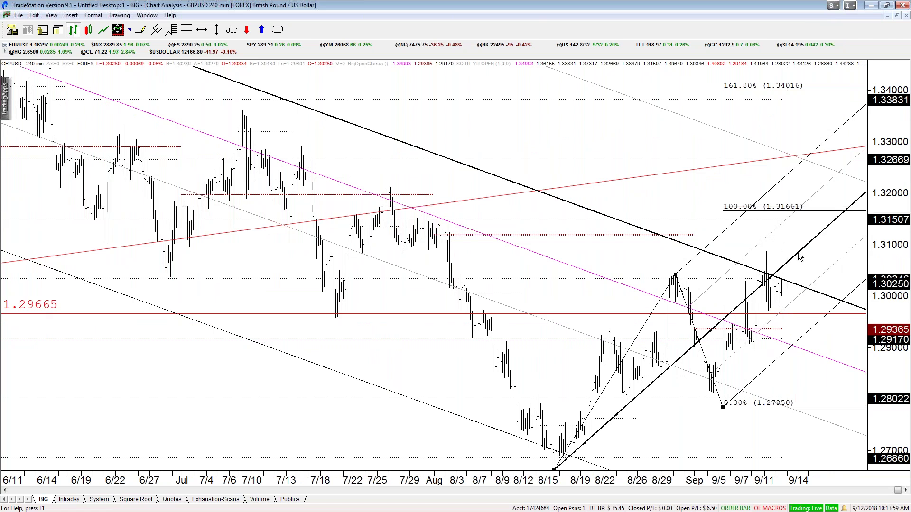
drag(799, 117, 807, 160)
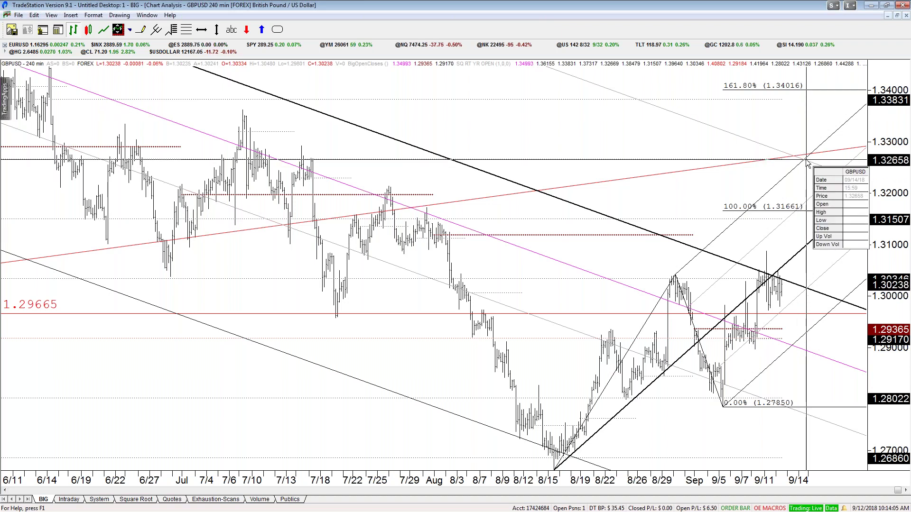
drag(807, 163, 809, 144)
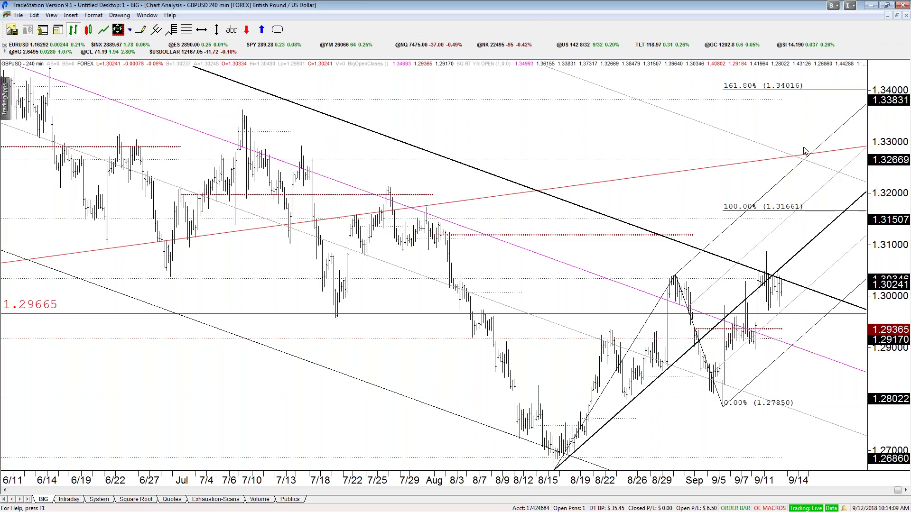
drag(801, 177, 802, 176)
Check the full 2018 GBPUSD price structure, switching the chart to the daily interval
scroll(816, 138, up, 1)
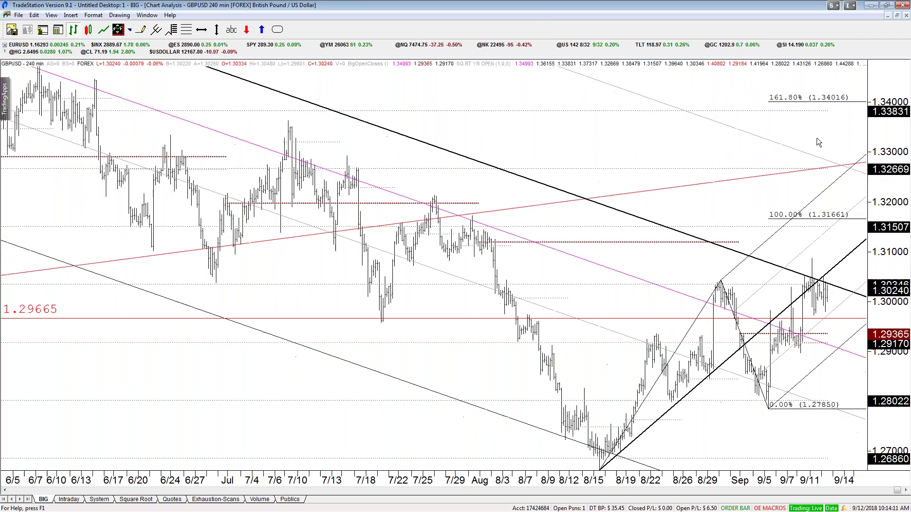
scroll(830, 130, down, 4)
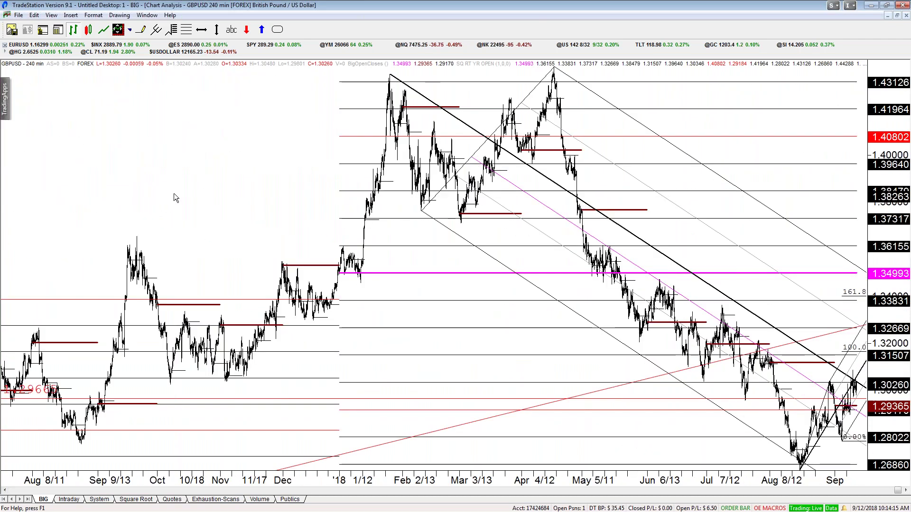
text(daily)
key(Return)
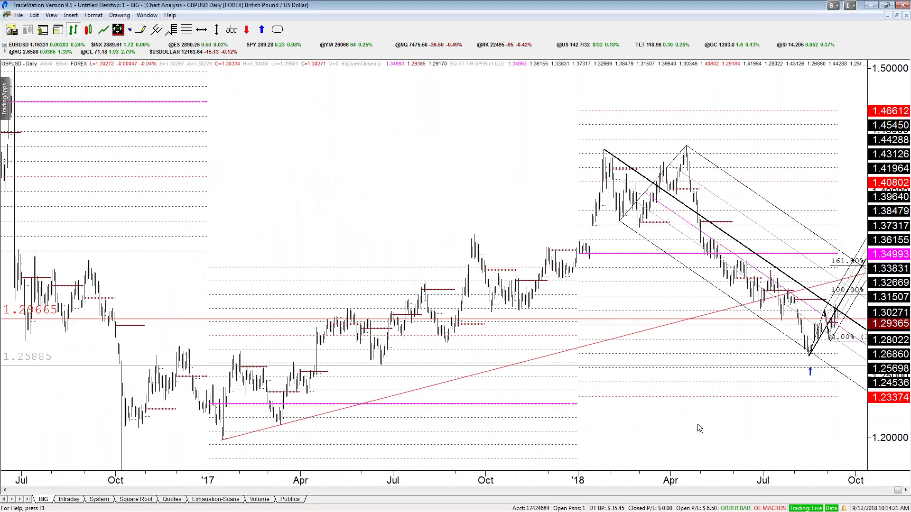
Return the GBPUSD chart to the 240-minute interval, showing July through mid-September
text(240)
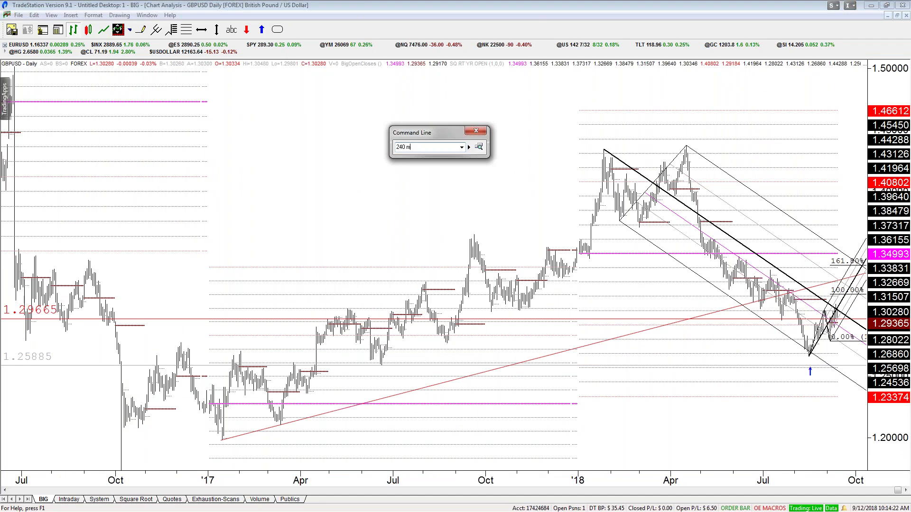
key(Return)
key(Down)
key(Down)
key(Down)
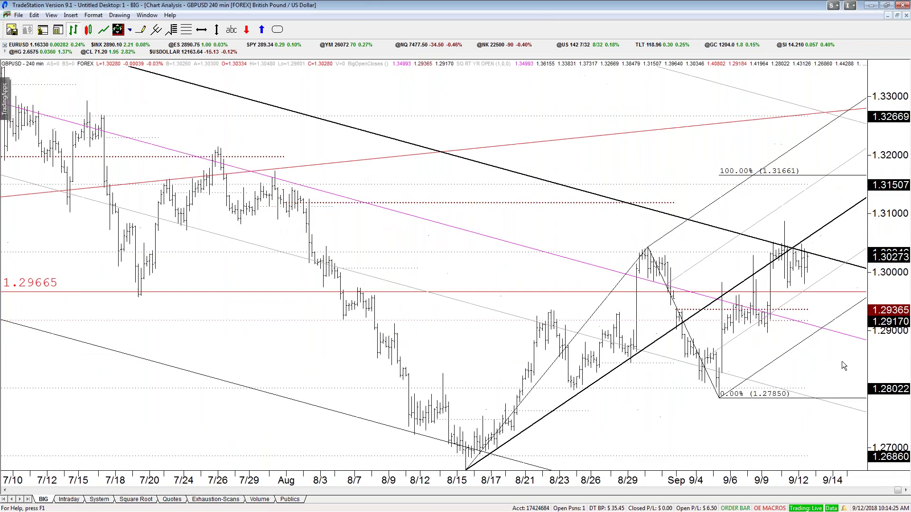
Read a GBPUSD price below the rising pitchfork's lower line, and restore the chart to its smaller size among the other charts
drag(825, 333, 821, 327)
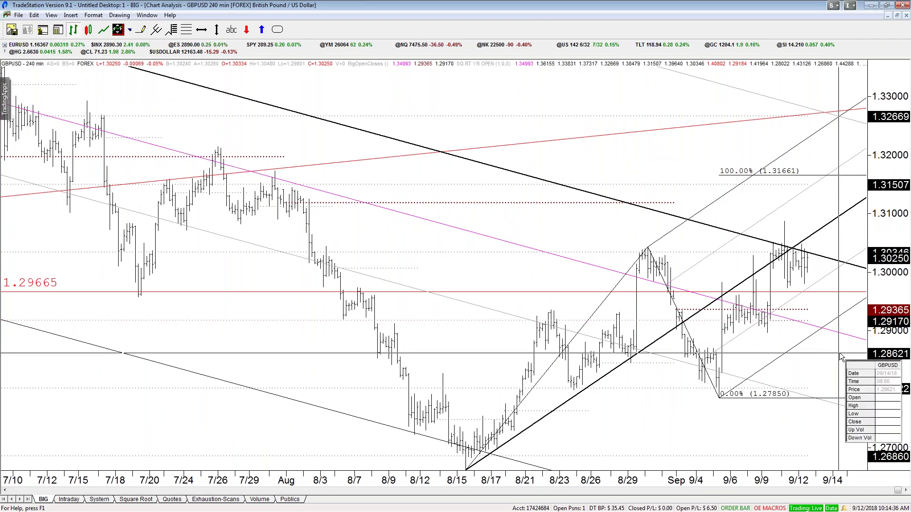
click(839, 354)
key(Down)
key(ctrl+F5)
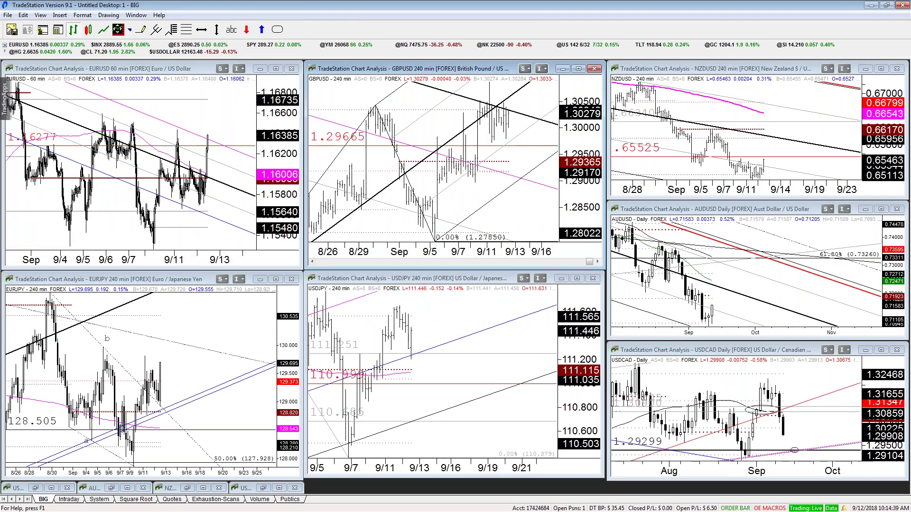
Open the Publics workspace and review the SOXX 60-minute chart from late May to September alongside the IQ chart
click(289, 499)
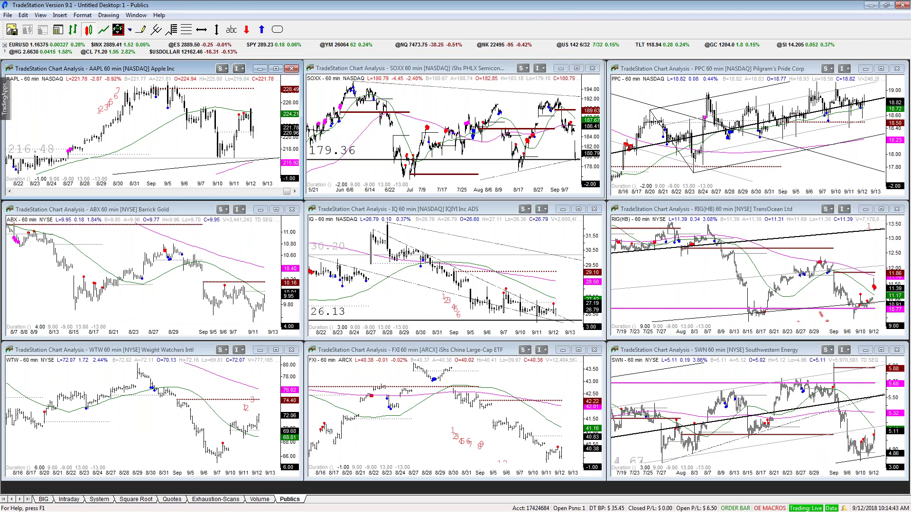
click(560, 224)
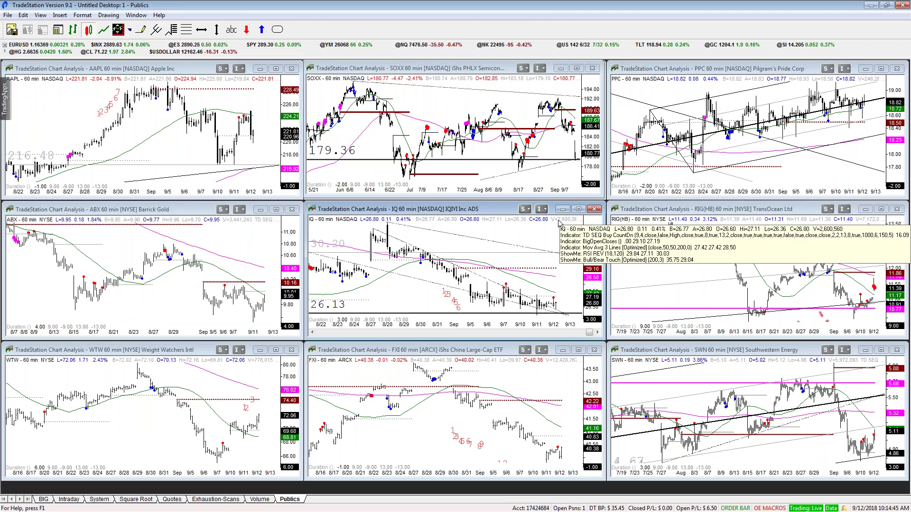
click(406, 150)
key(Down)
key(Down)
key(Down)
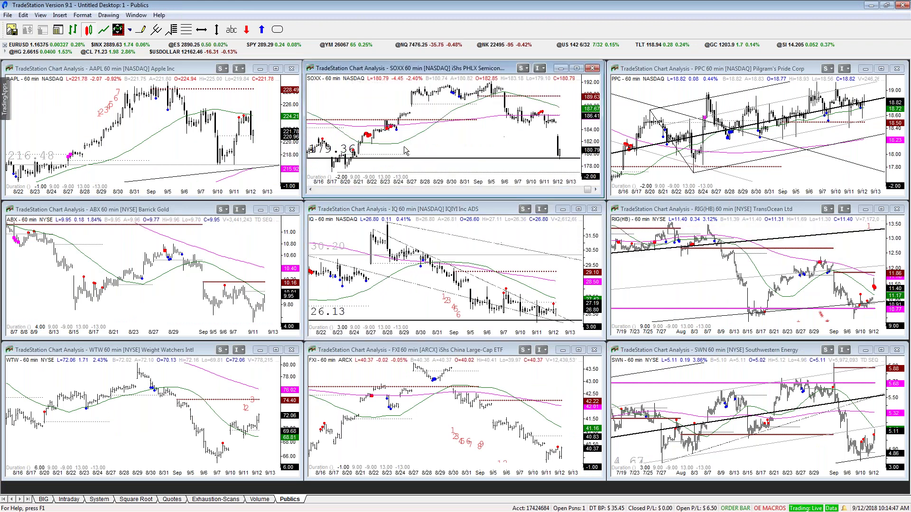
scroll(406, 150, down, 2)
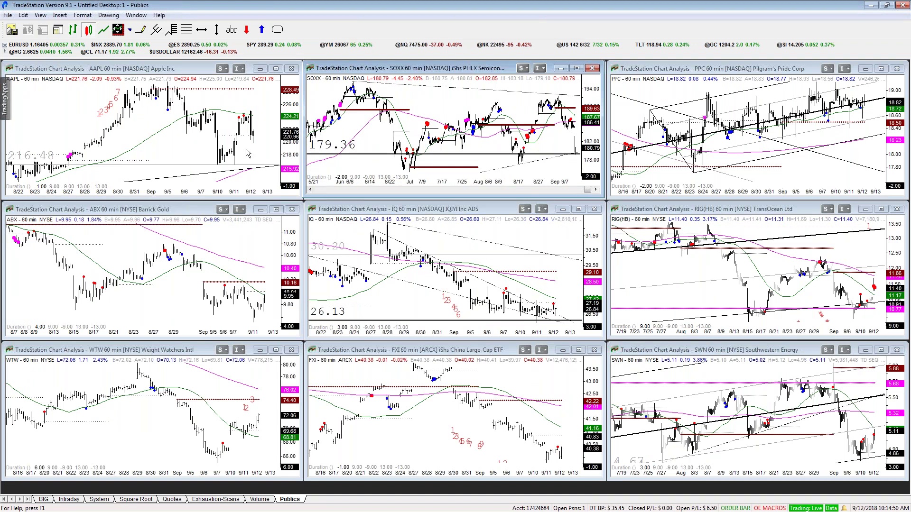
click(561, 233)
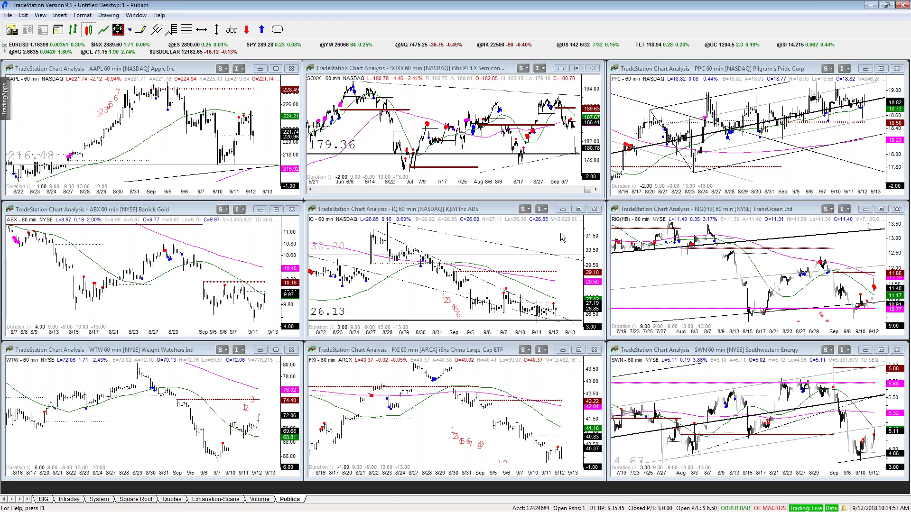
Return to the BIG workspace and check the EURUSD 60-minute and USDCAD daily charts
click(42, 500)
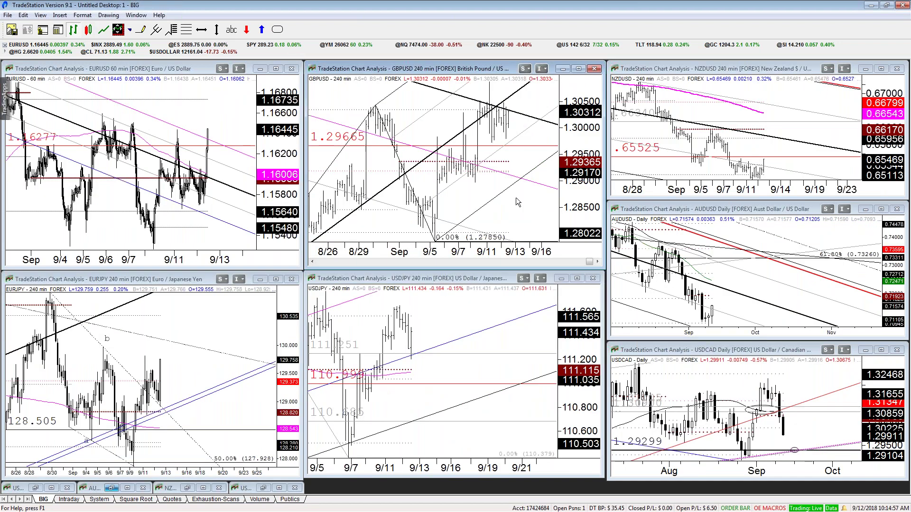
click(216, 94)
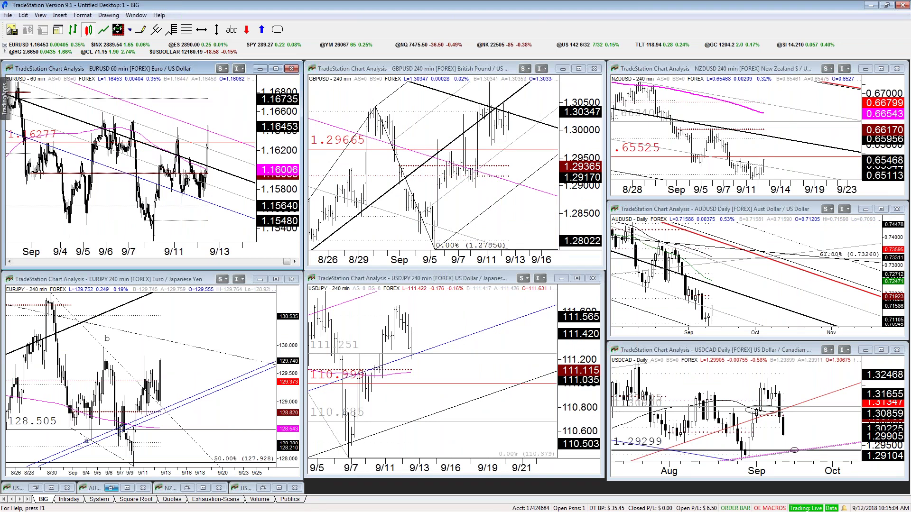
key(alt+Tab)
click(237, 6)
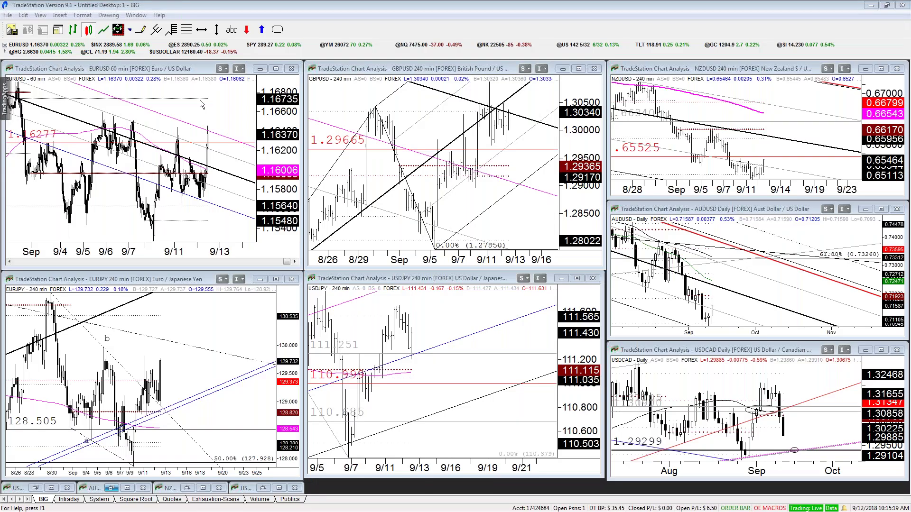
click(208, 99)
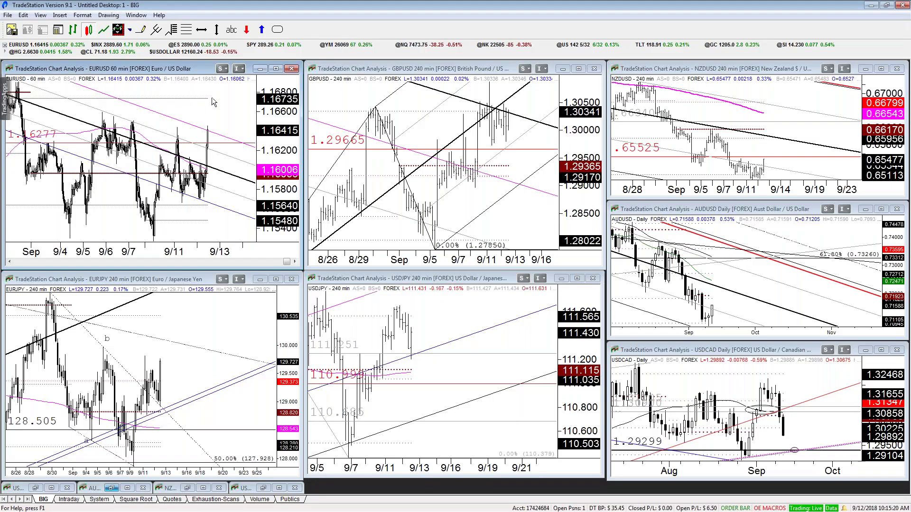
click(813, 433)
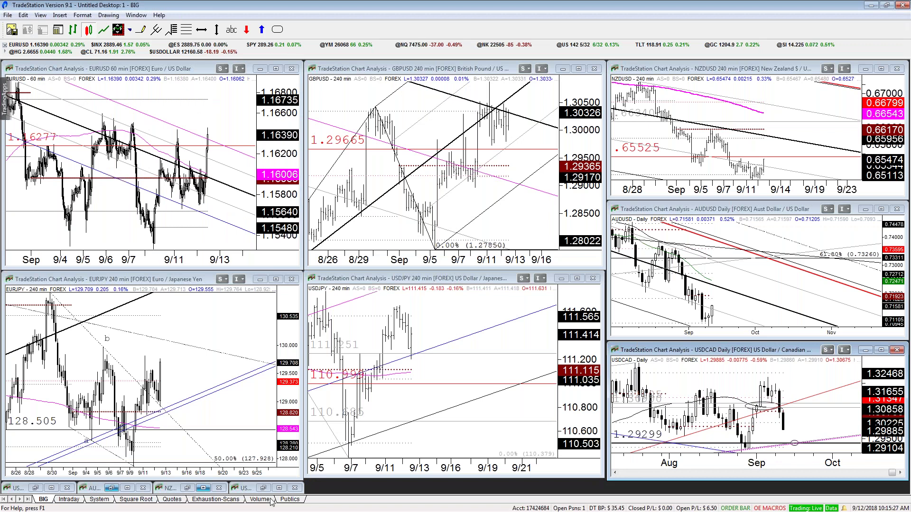
Check the charts in the Square Root workspace and return to the BIG workspace
click(126, 501)
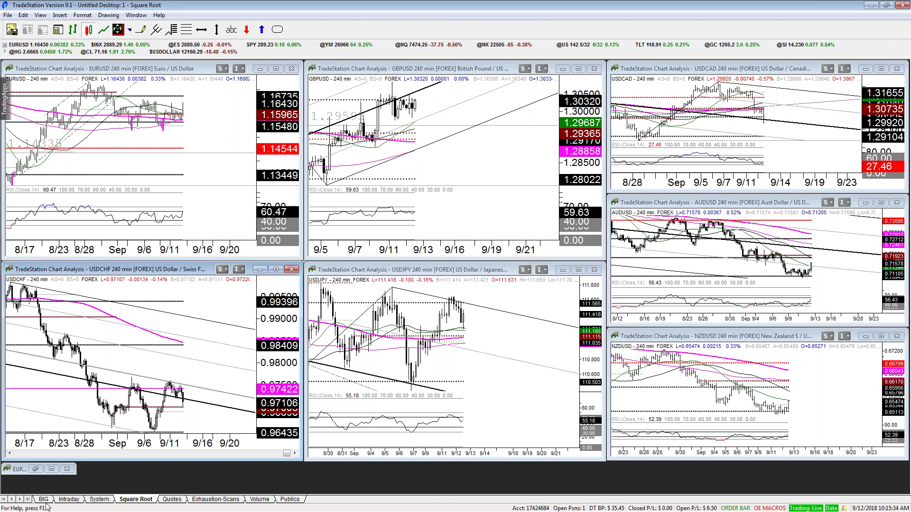
click(43, 501)
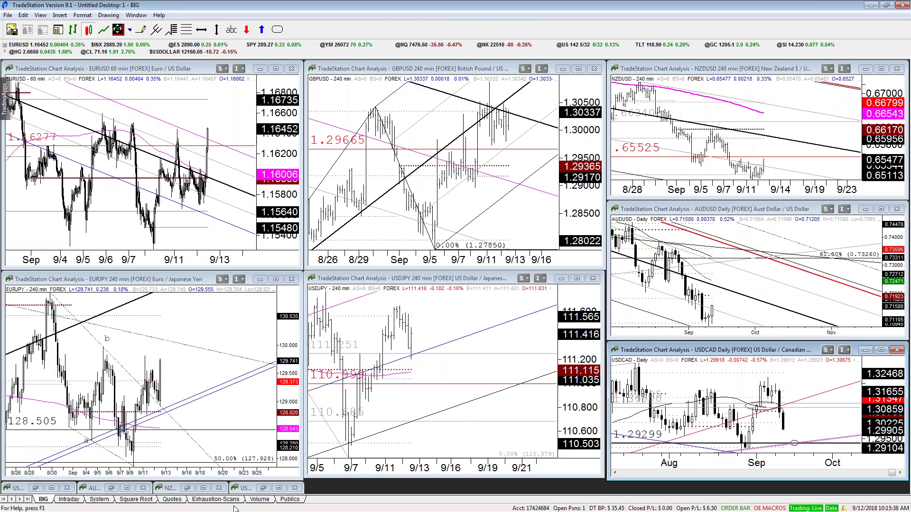
Replace EURUSD with USDCHF in the 60-minute chart and maximize the chart
click(219, 142)
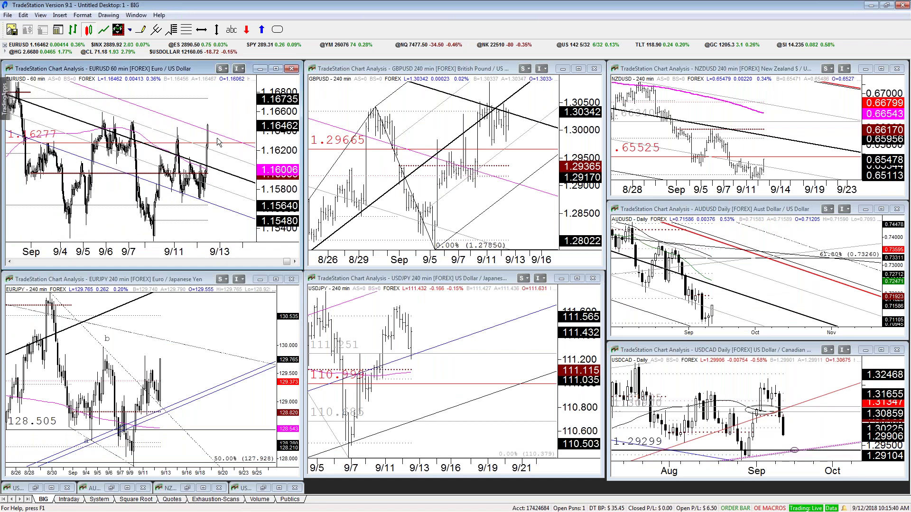
text(ud)
key(Return)
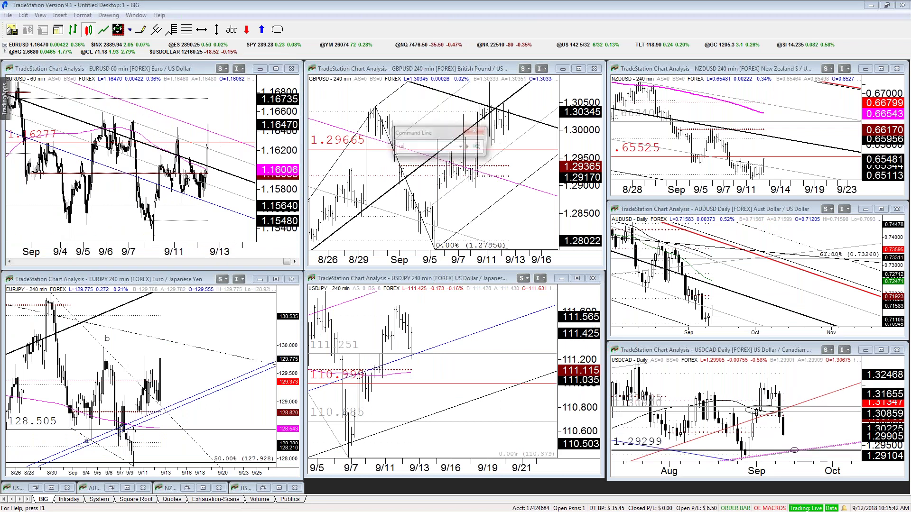
text(sdchf)
key(Return)
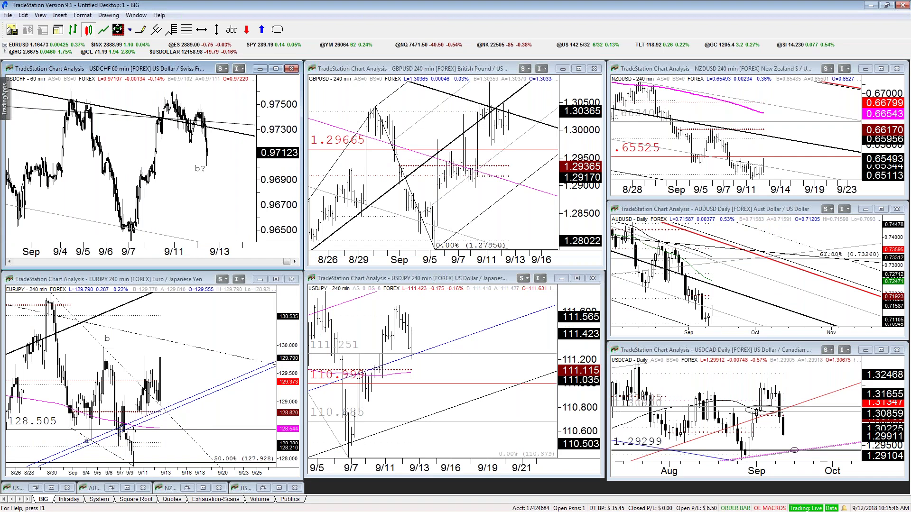
click(275, 68)
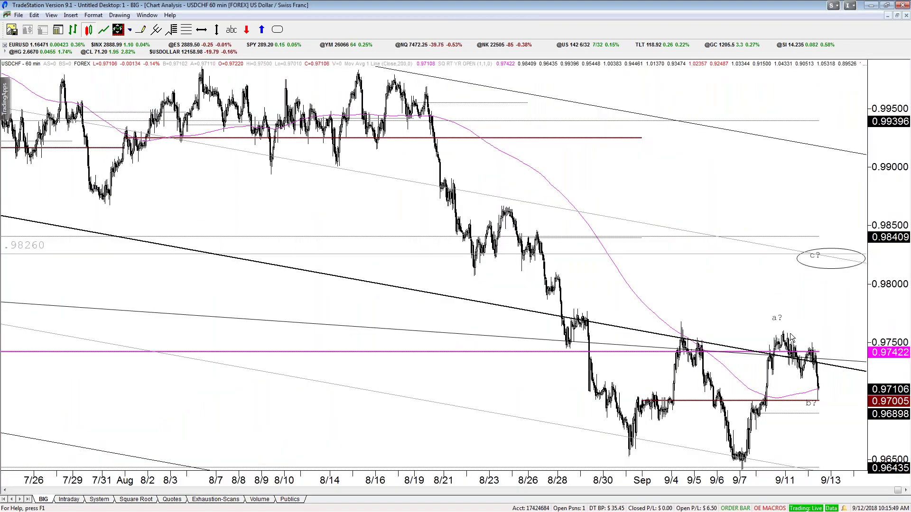
Examine USDCHF support beside the "b?" label and the circled "c?" target on the 60-minute chart
drag(676, 375, 757, 427)
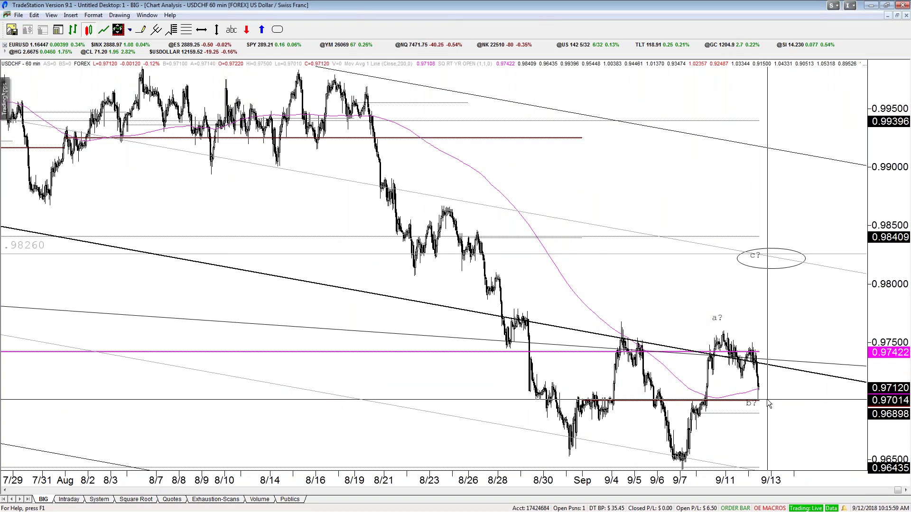
drag(773, 309, 773, 260)
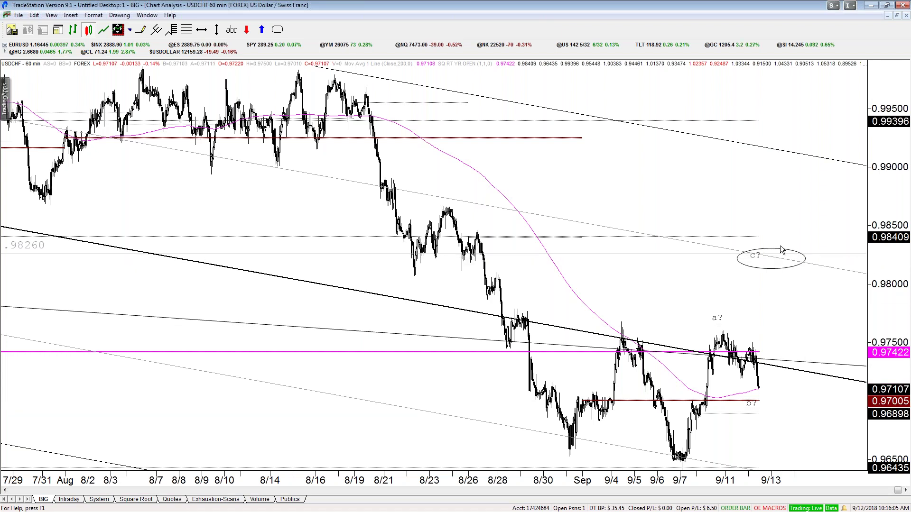
scroll(789, 334, up, 1)
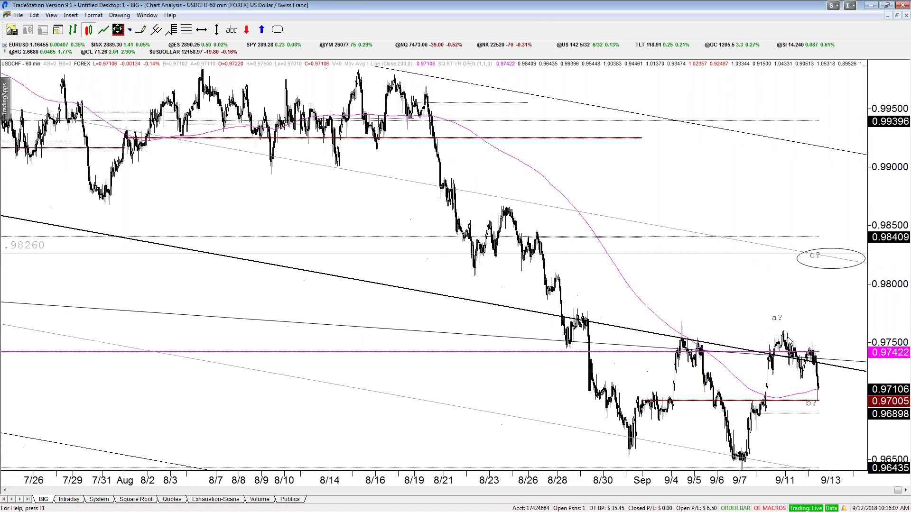
Set the USDCHF chart to the 240-minute interval and show mid-March through September
text(240)
key(Return)
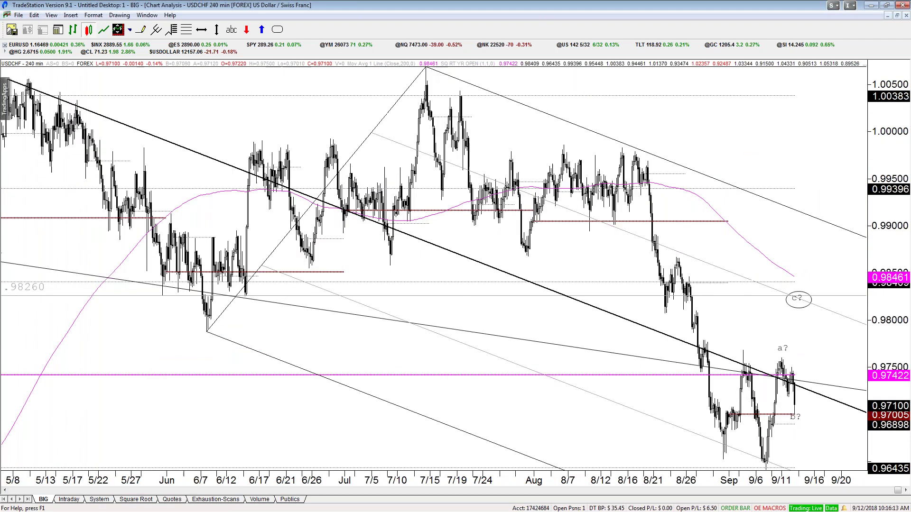
drag(273, 116, 280, 115)
scroll(280, 116, down, 3)
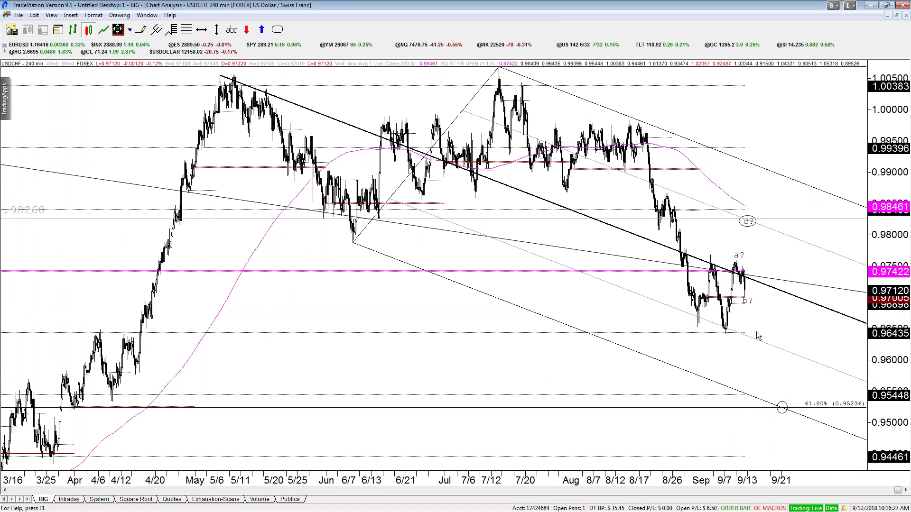
Read USDCHF levels around the "b?", "c?" and circled 61.80% confluence, and restore the chart to its smaller size
click(751, 318)
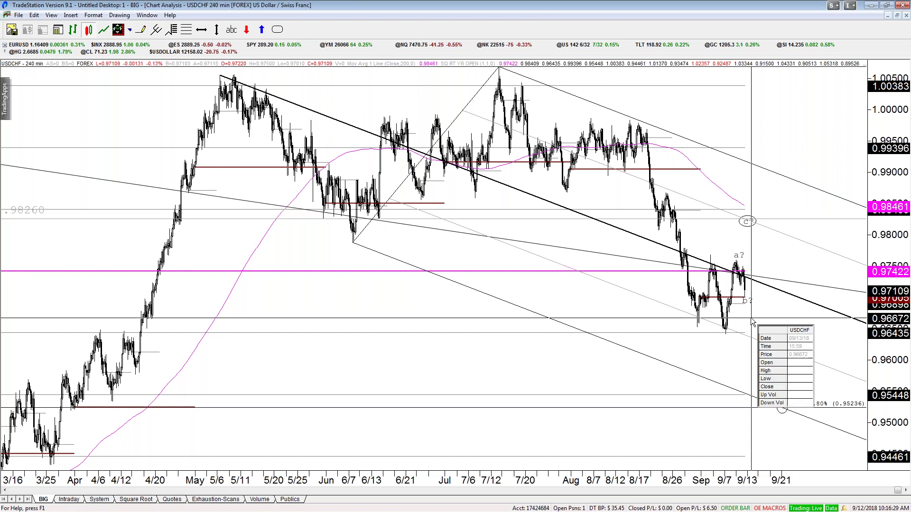
drag(751, 319, 752, 320)
mouse_move(155, 130)
mouse_down()
mouse_move(152, 117)
mouse_move(164, 118)
mouse_up()
drag(766, 325, 759, 294)
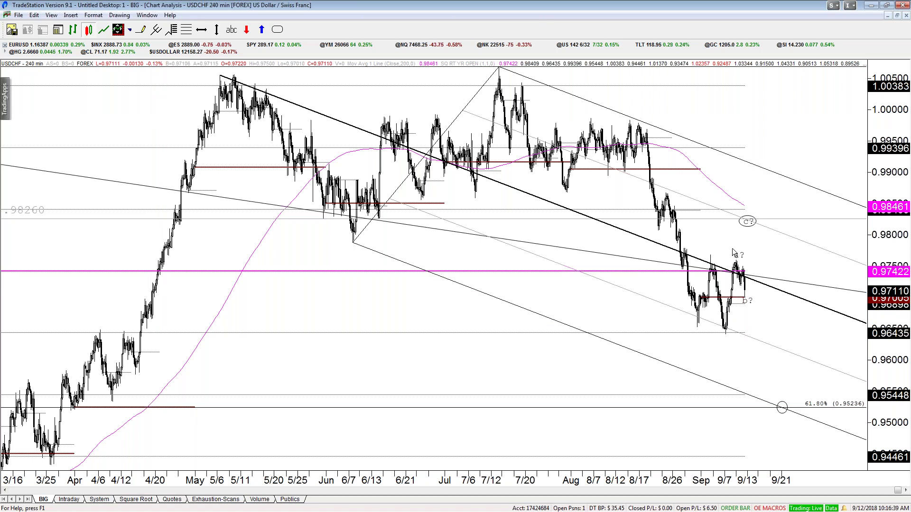
drag(756, 244, 748, 217)
key(ctrl+r)
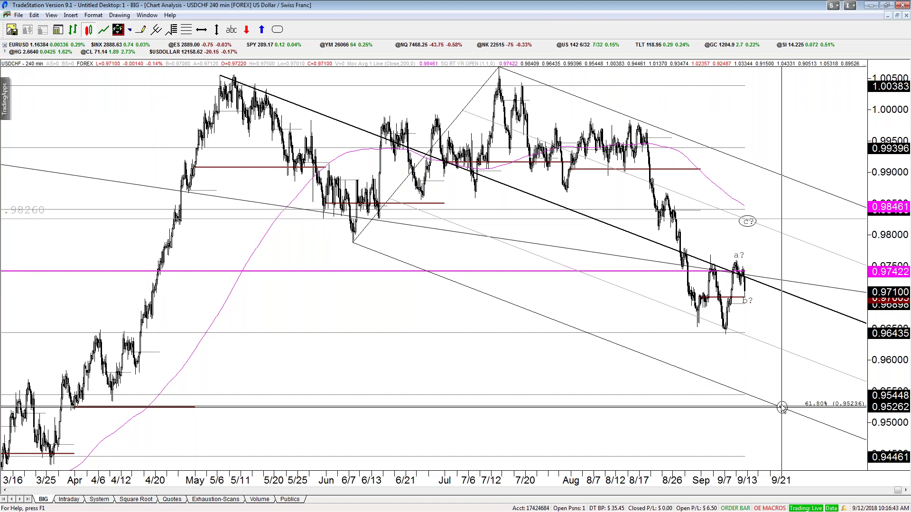
key(ctrl+F5)
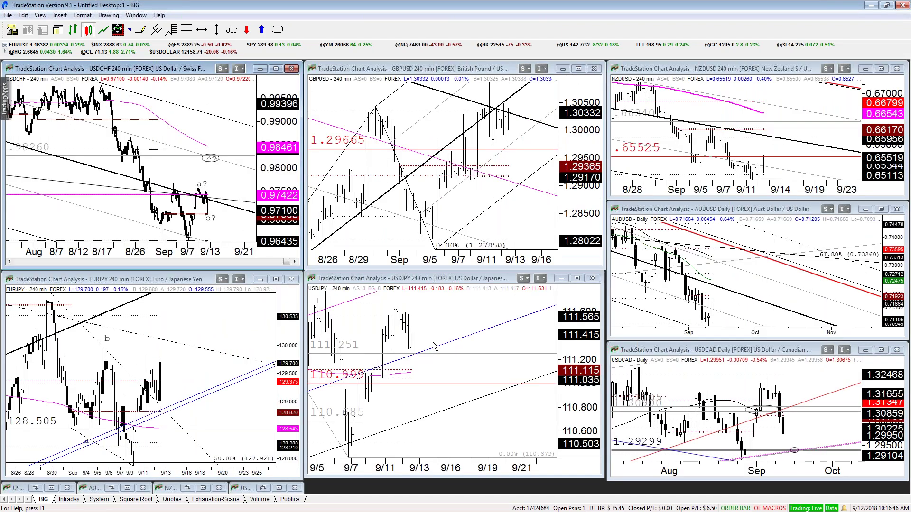
Open the Publics workspace and review the IQ and FXI 60-minute charts
click(301, 502)
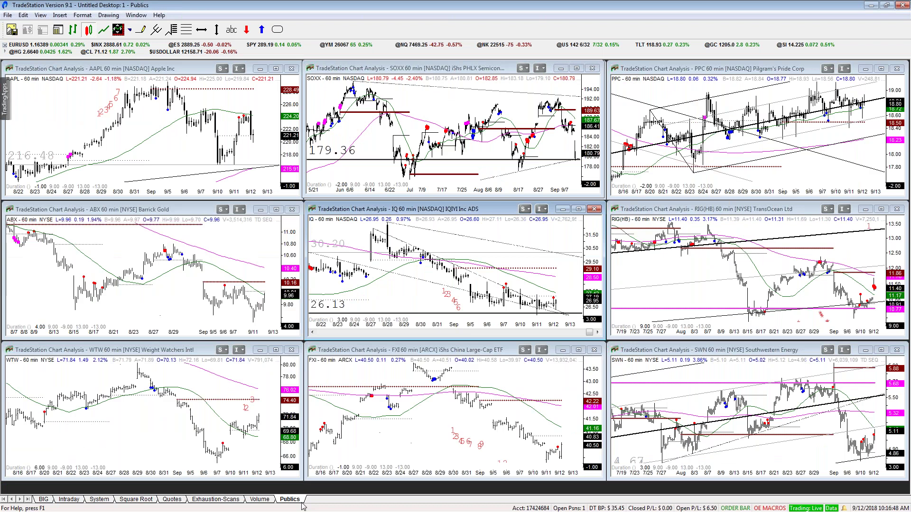
mouse_move(557, 236)
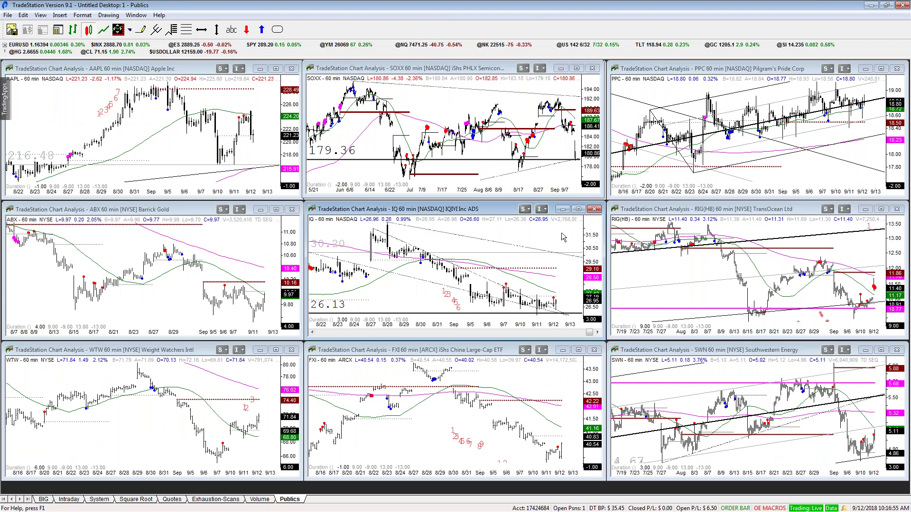
click(564, 374)
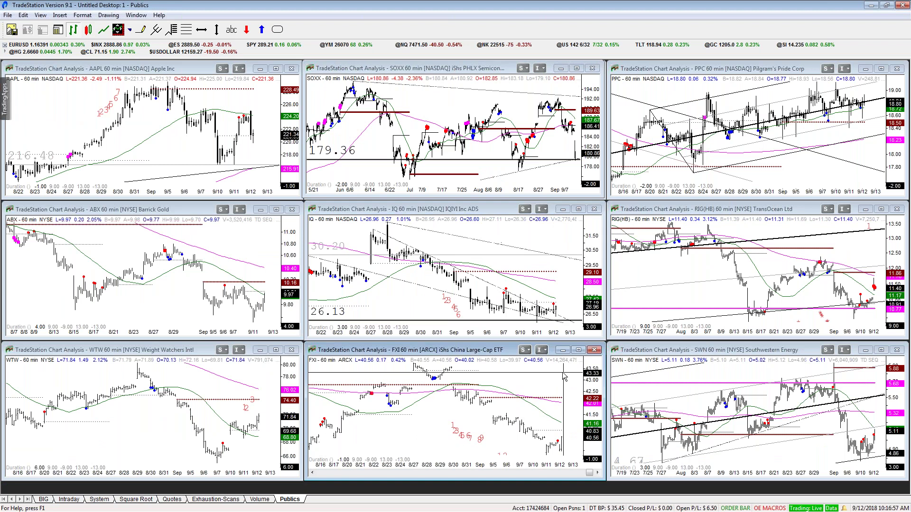
drag(563, 372, 562, 367)
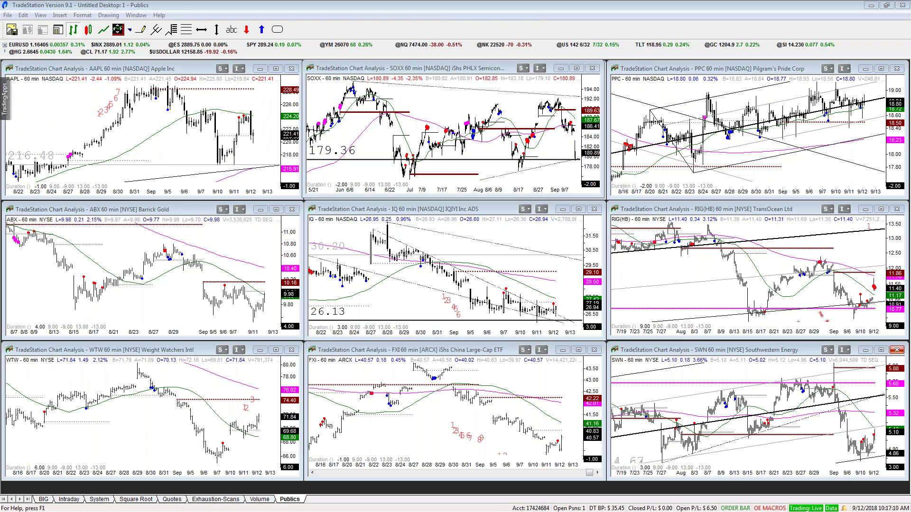
View the IQ chart at the 10-minute interval and return it to 60 minutes
click(564, 287)
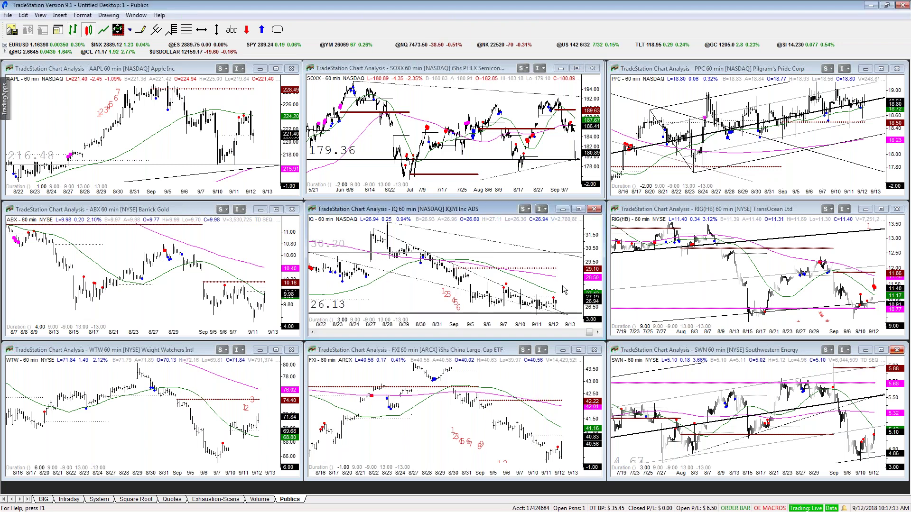
text(10)
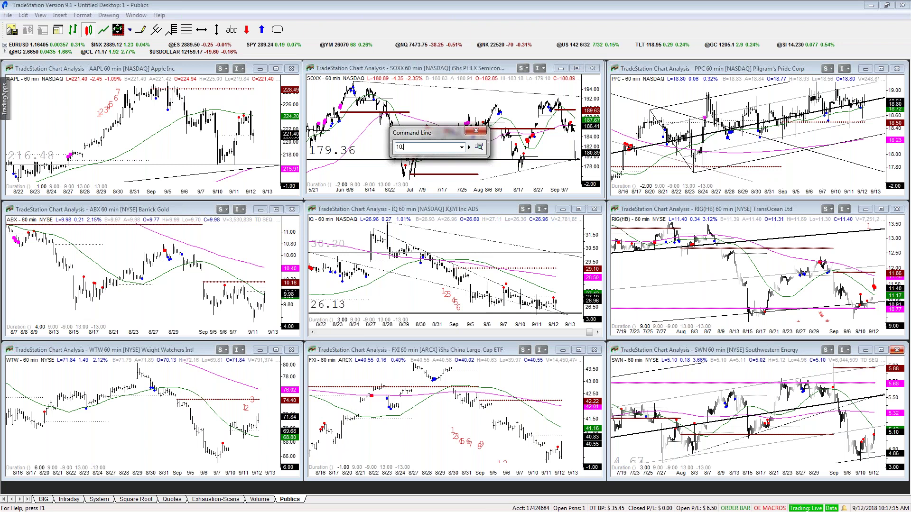
key(Return)
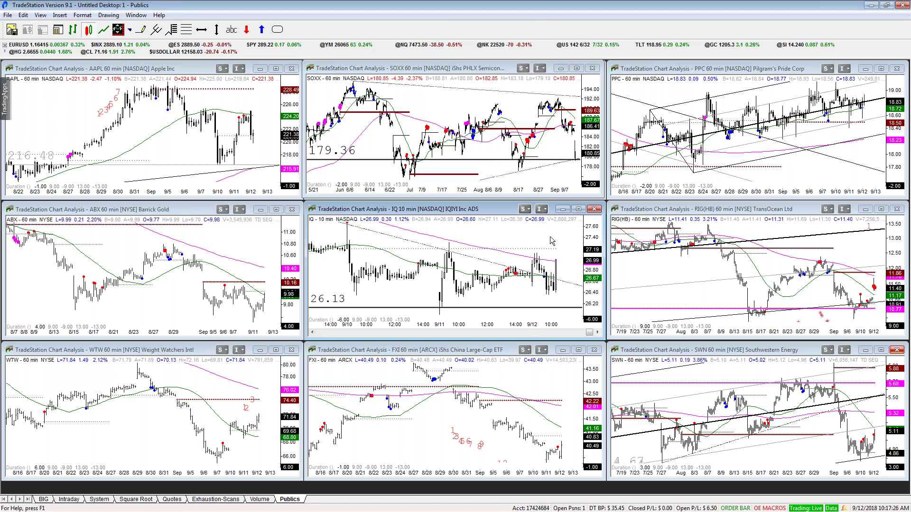
text(60)
key(Return)
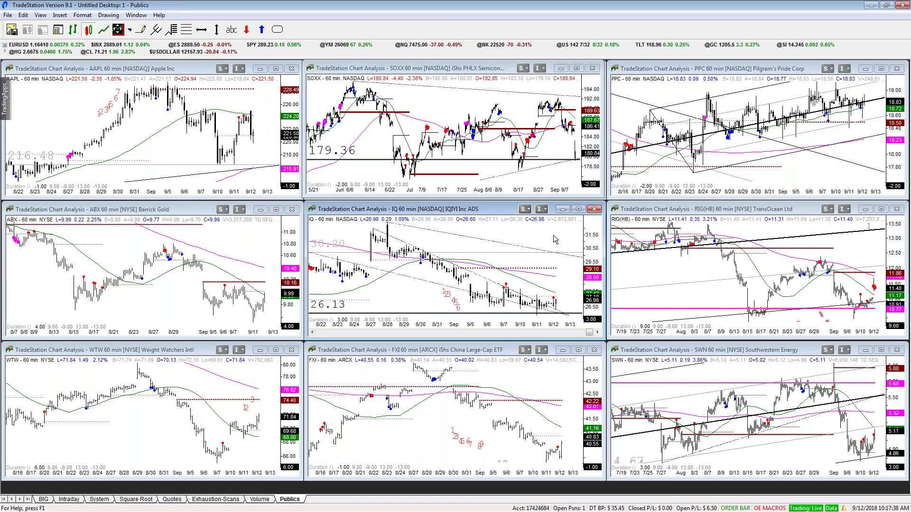
Compare the FXI and IQ 60-minute charts in the Publics workspace
click(551, 402)
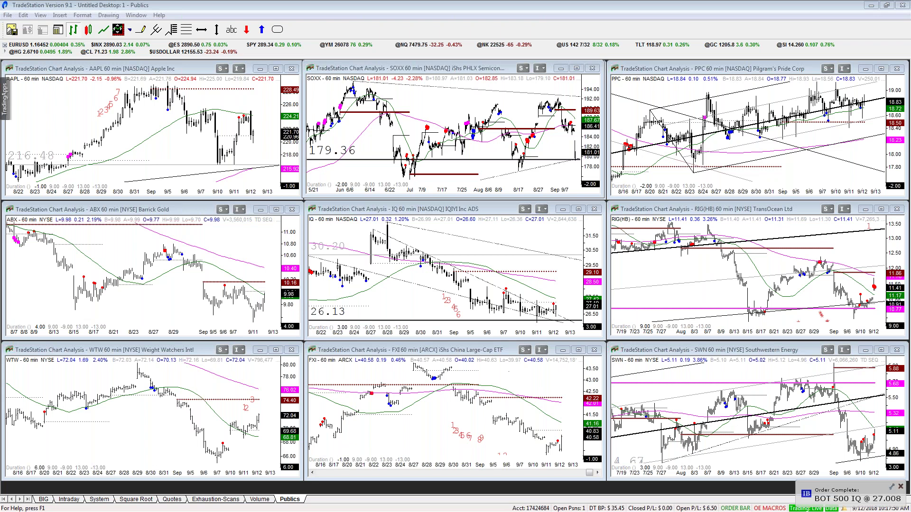
click(552, 231)
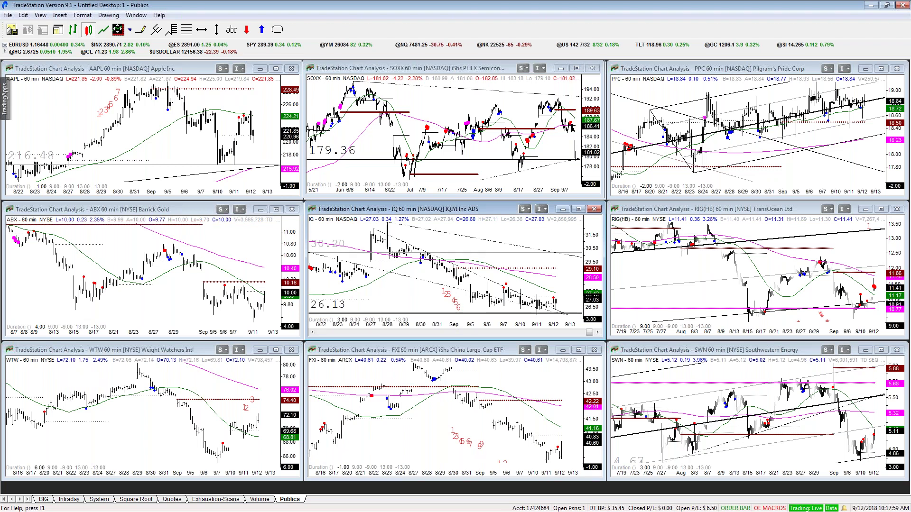
click(537, 234)
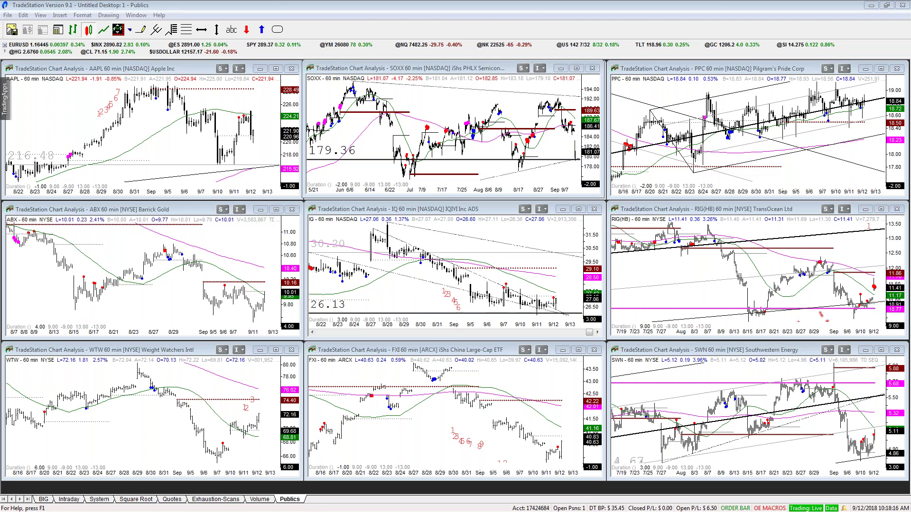
key(alt+Tab)
key(alt+Tab)
Return to the BIG workspace, replace USDCHF with EURUSD at the 60-minute interval, and maximize the chart
click(46, 499)
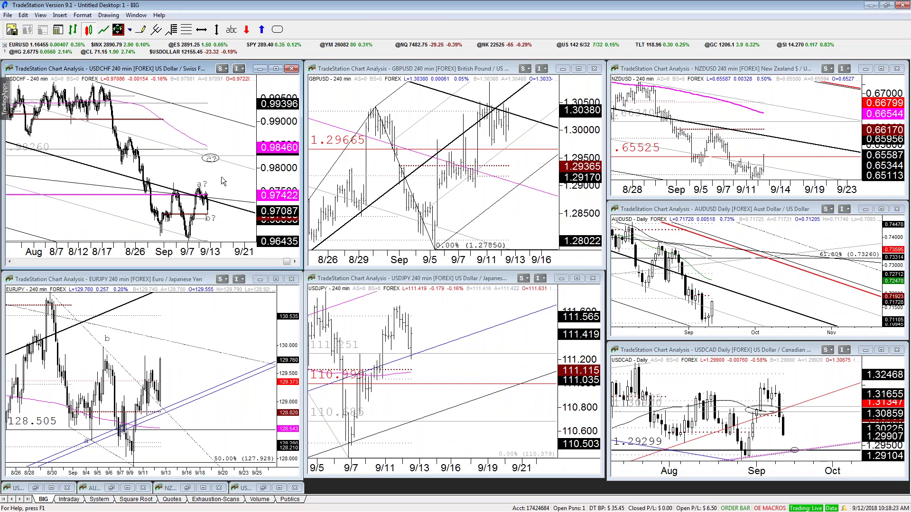
text(eurusd)
key(Return)
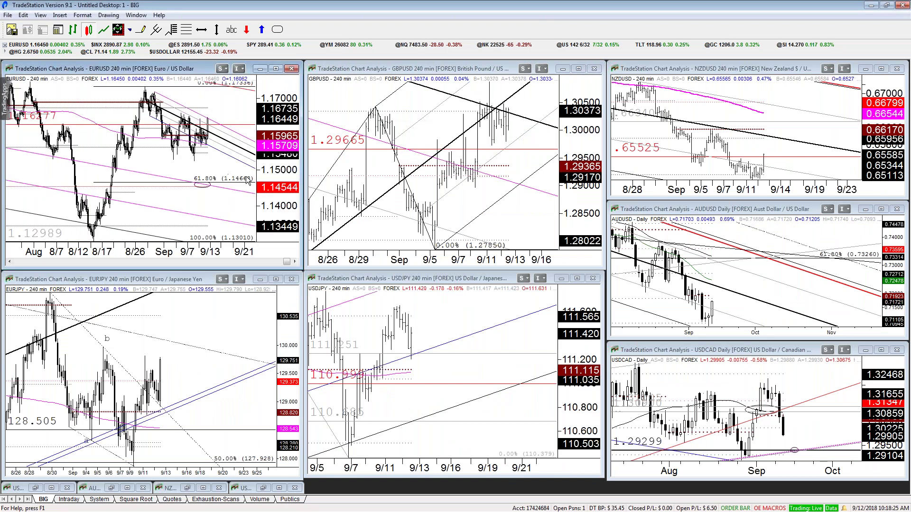
text(60)
key(Return)
key(ctrl+F10)
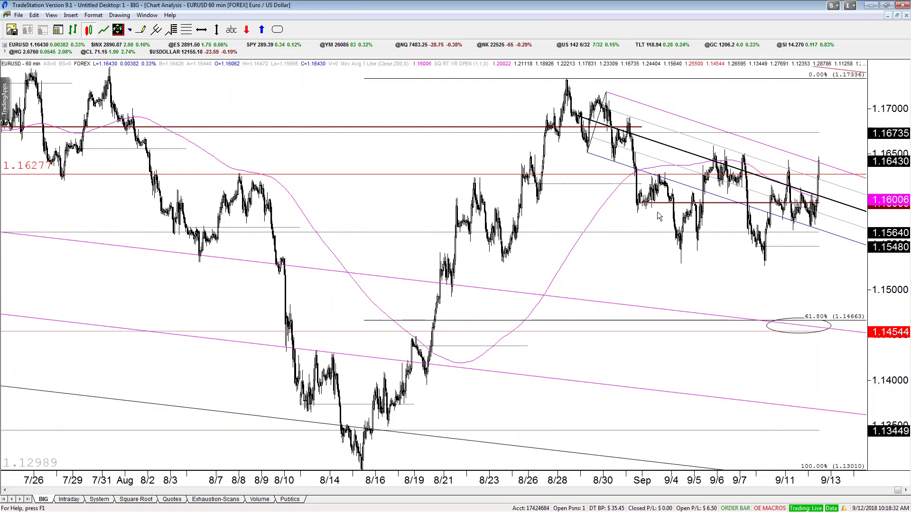
Show EURUSD from August 21 to September 14 and examine price at the descending pitchfork's upper line
scroll(657, 212, up, 3)
drag(785, 162, 770, 206)
key(ctrl+r)
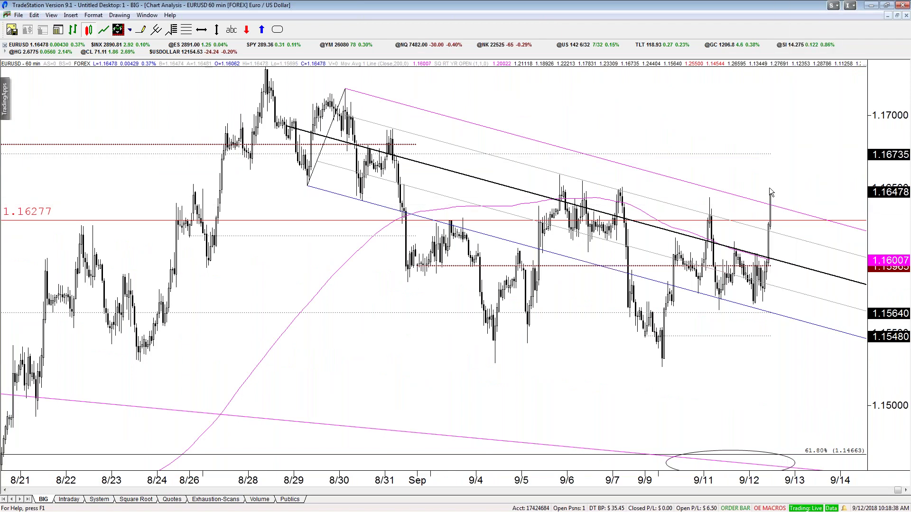
Read EURUSD prices near the 1.16277 line and the 1.16735 resistance level
key(ctrl+r)
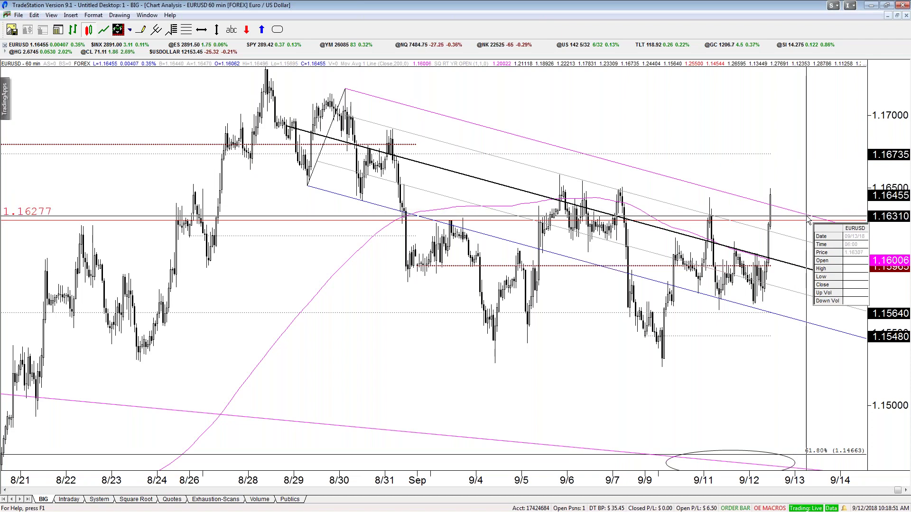
drag(813, 217, 815, 216)
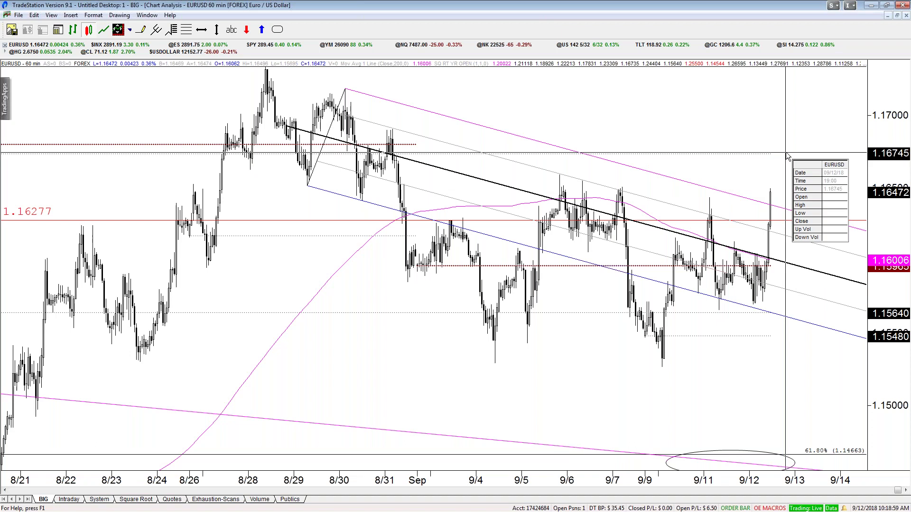
drag(785, 153, 792, 153)
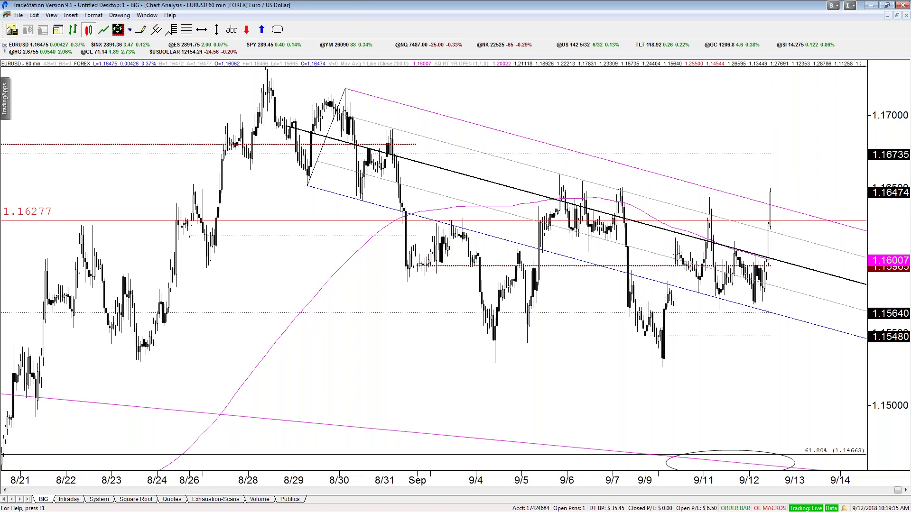
Restore the EURUSD chart to its smaller size and select the EURJPY 240-minute chart
double_click(761, 104)
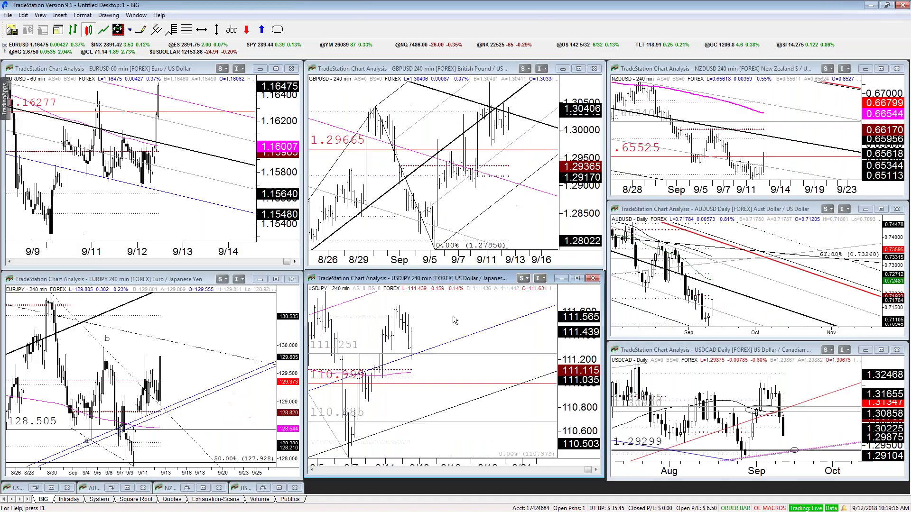
click(182, 305)
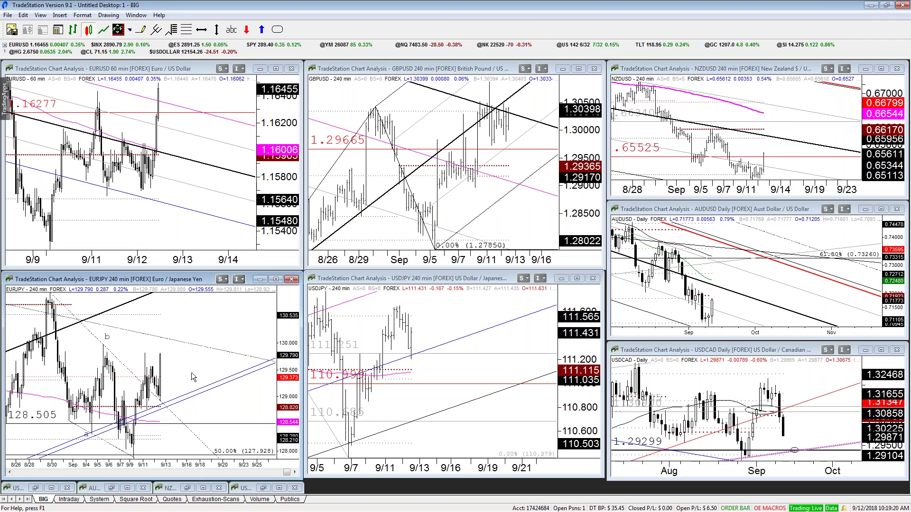
Maximize the USDJPY 240-minute chart and examine the latest bars at the rising blue pitchfork line
mouse_move(192, 380)
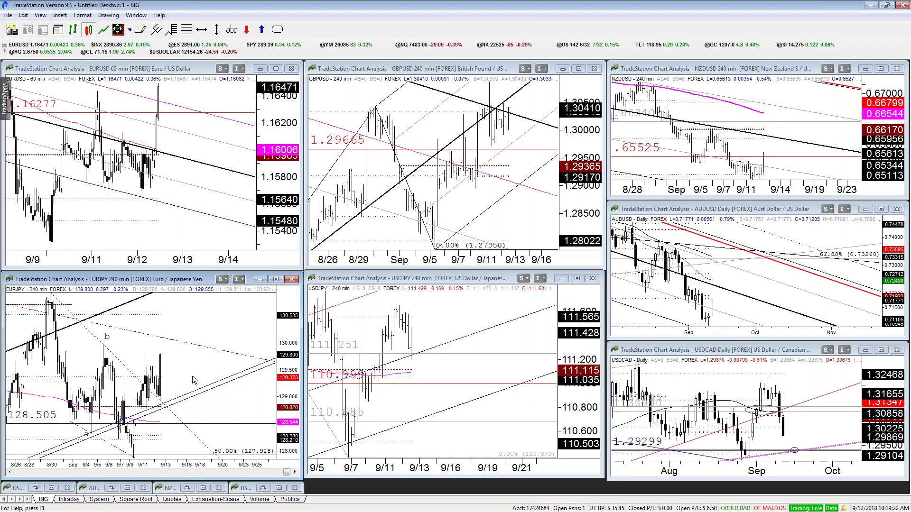
click(479, 304)
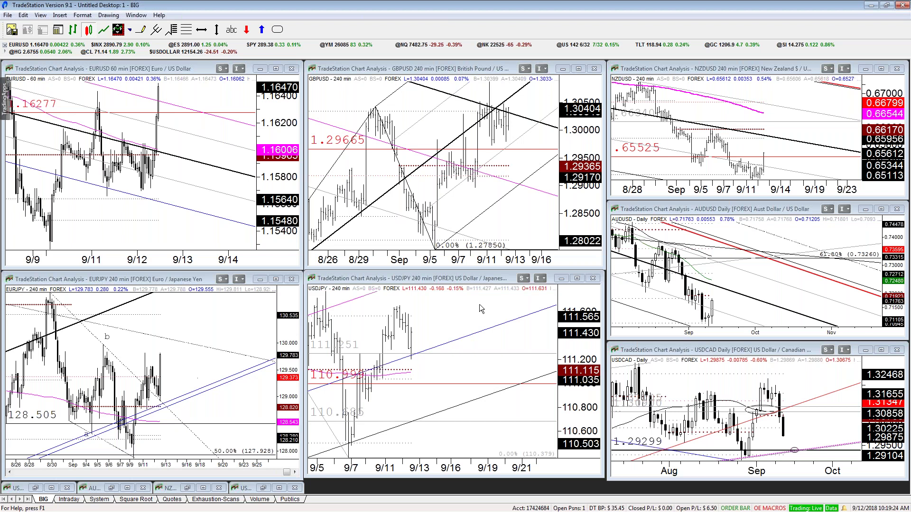
key(ctrl+F10)
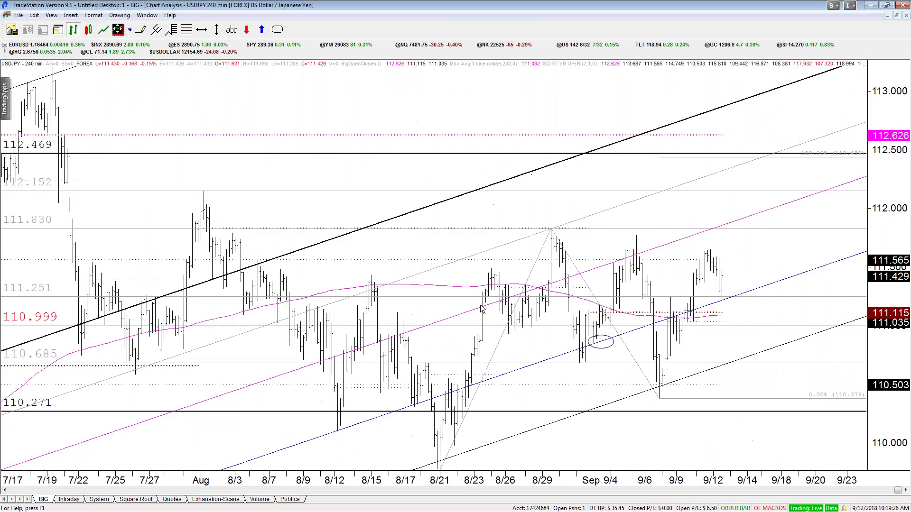
drag(728, 313, 721, 326)
drag(731, 259, 736, 304)
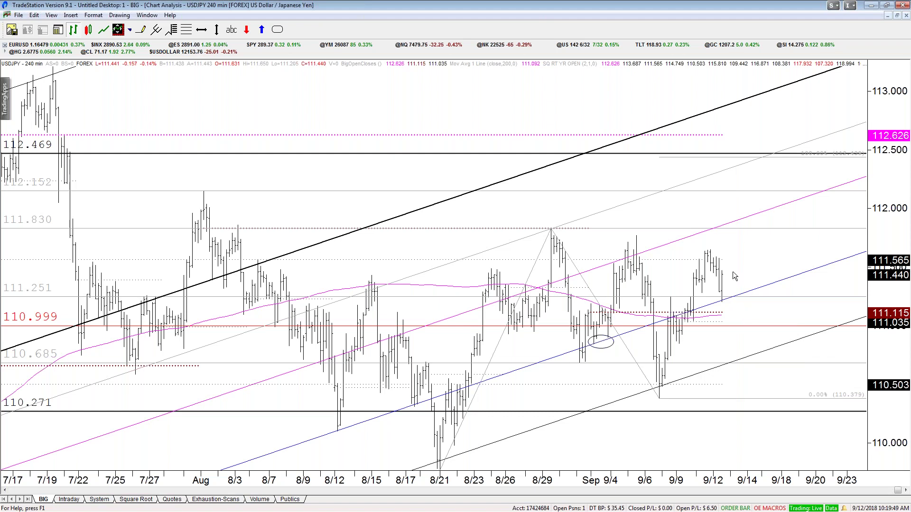
Restore the USDJPY chart to its smaller size and maximize the EURJPY 240-minute chart
right_click(751, 249)
click(721, 249)
key(ctrl+F5)
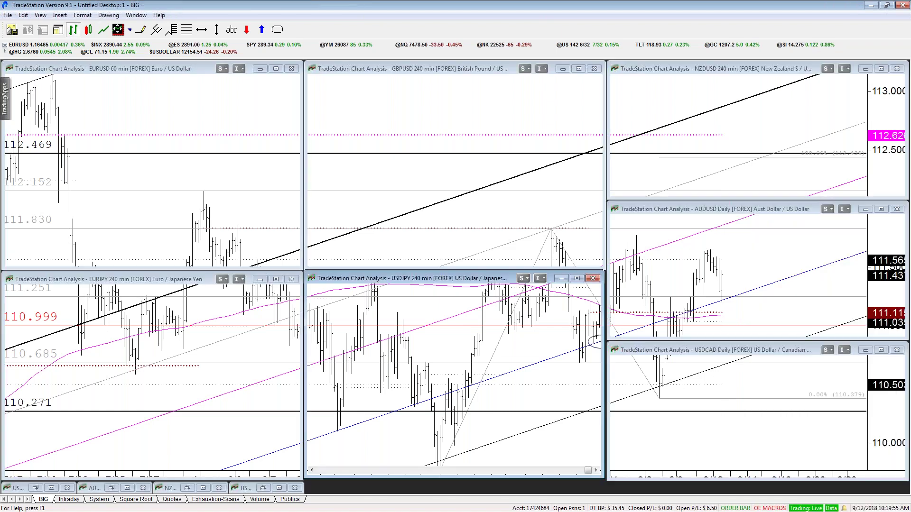
click(196, 313)
key(ctrl+F10)
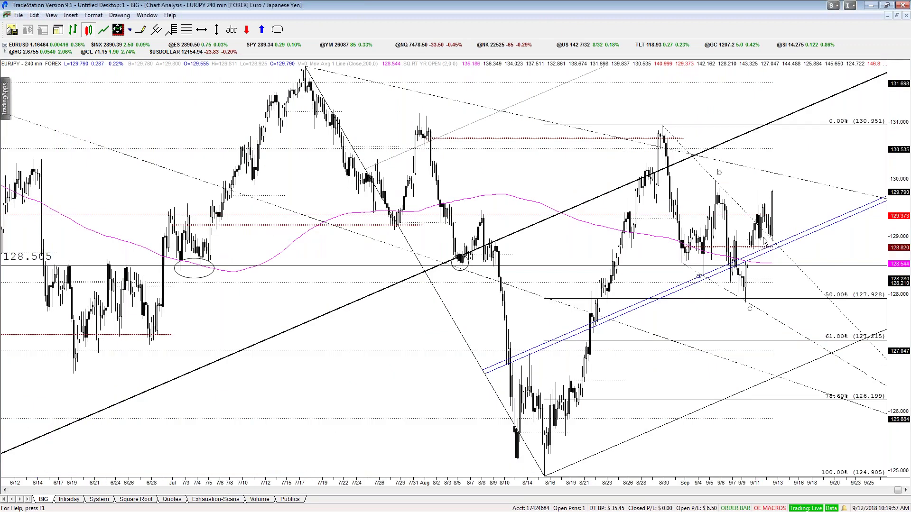
Read EURJPY prices around the 129.373 level and where the dashed descending line meets the blue lines
drag(785, 206, 785, 214)
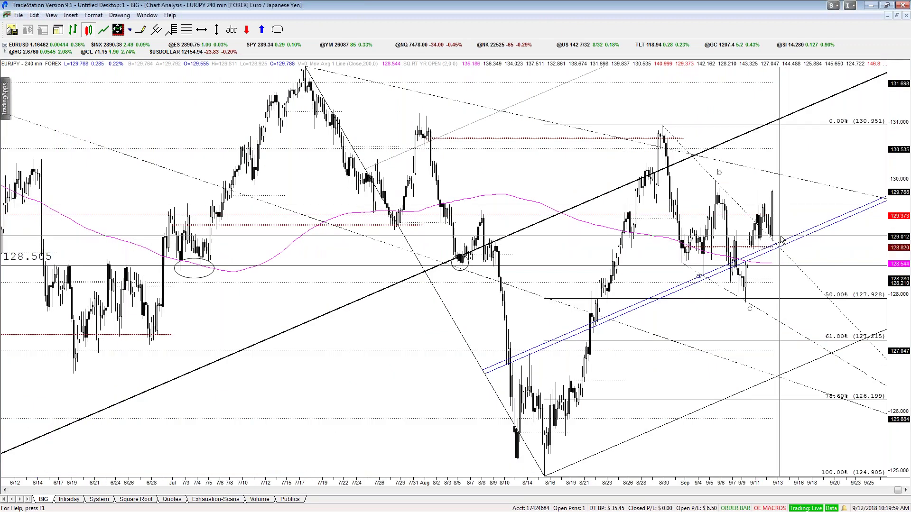
click(782, 241)
drag(782, 236, 793, 217)
click(791, 216)
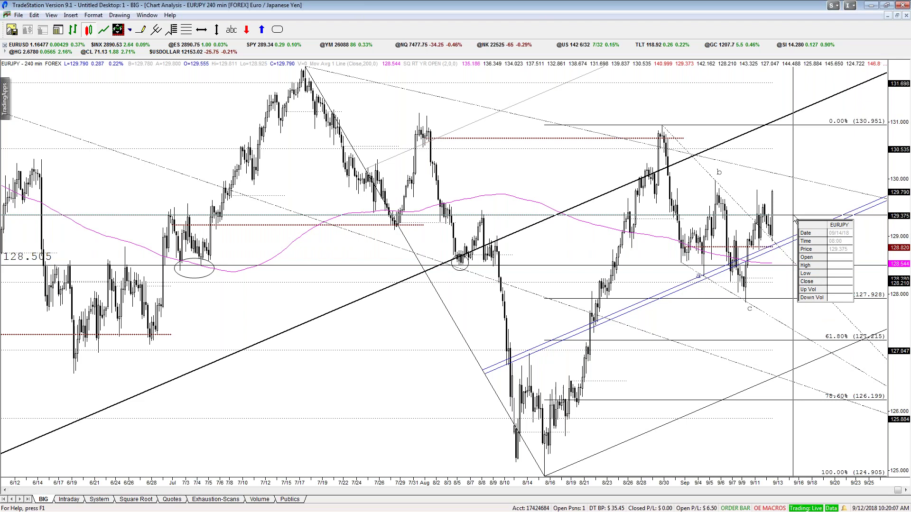
drag(795, 220, 780, 244)
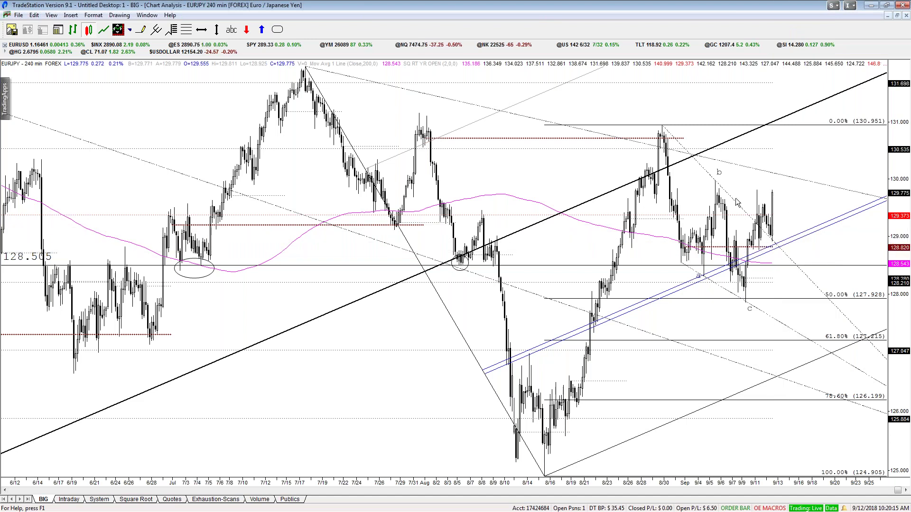
Widen the EURJPY bars to examine the a-b-c swings and the latest rally from mid-August onward
key(Up)
key(Up)
key(Up)
key(Up)
key(Up)
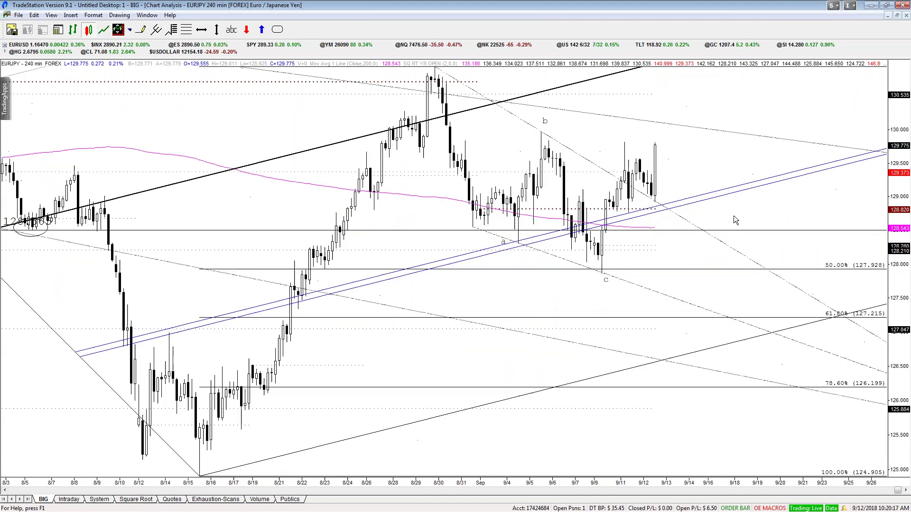
drag(637, 251, 666, 126)
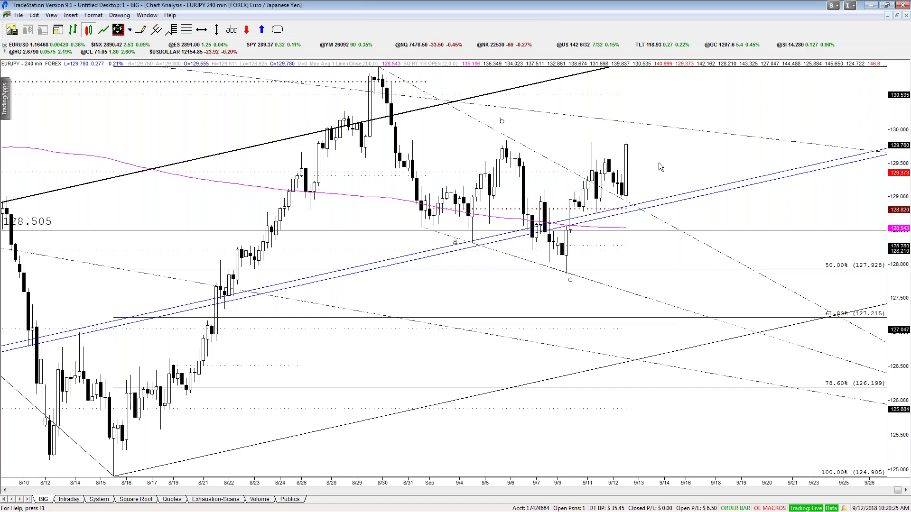
Add a Fibonacci retracement on EURJPY between the late-August high at 130.951 and the September low at 127.865
key(Down)
key(Down)
key(Down)
key(Down)
key(Down)
click(172, 30)
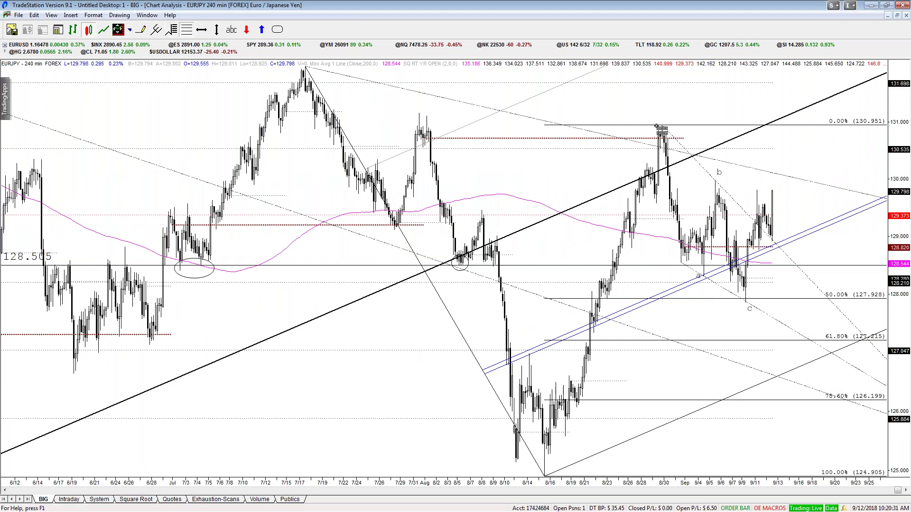
drag(661, 126, 744, 316)
click(745, 328)
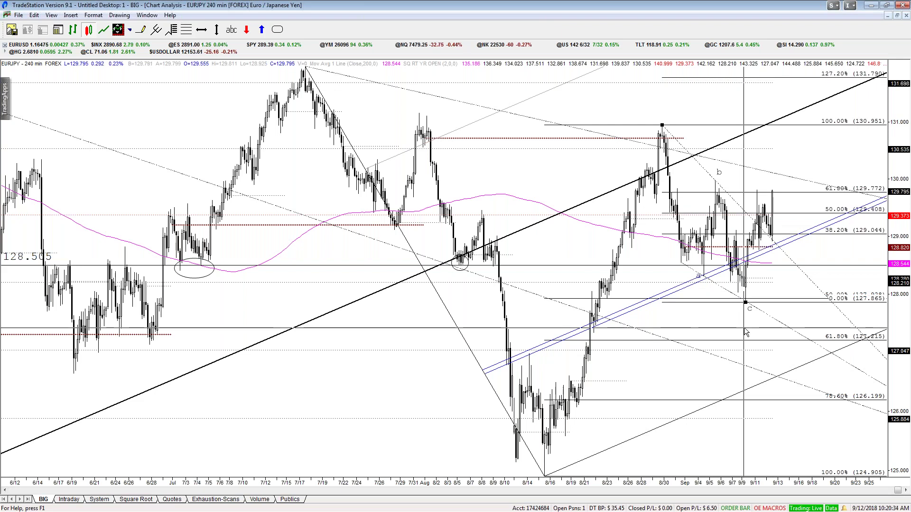
Compare the new Fibonacci extension levels with EURJPY's long-term price history, and delete the retracement
key(Down)
key(Down)
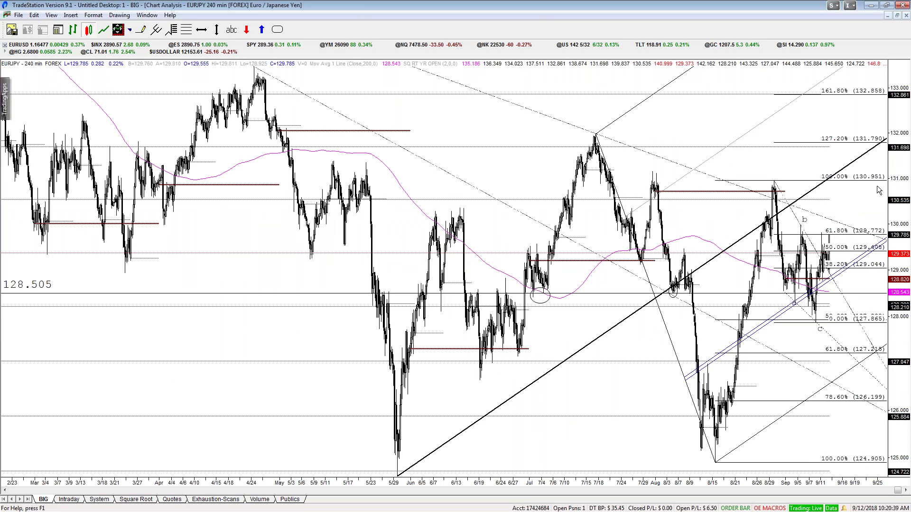
key(Down)
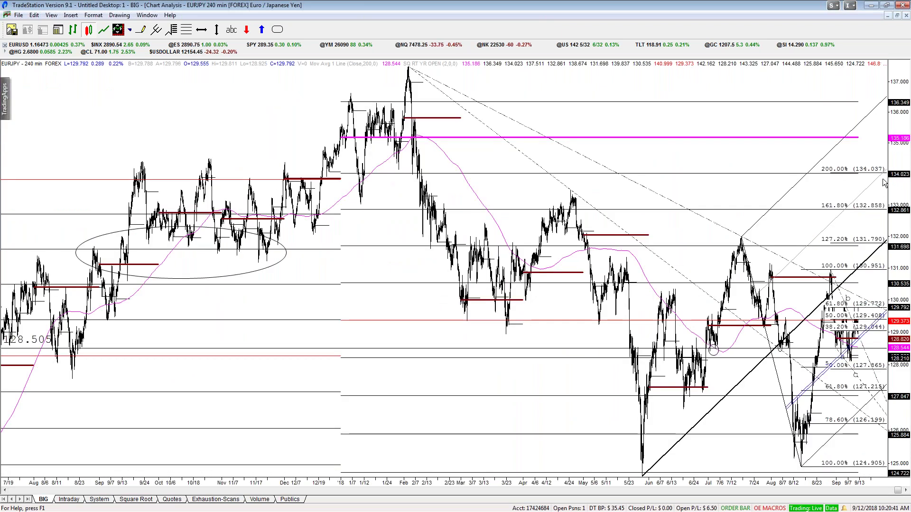
drag(598, 299, 523, 304)
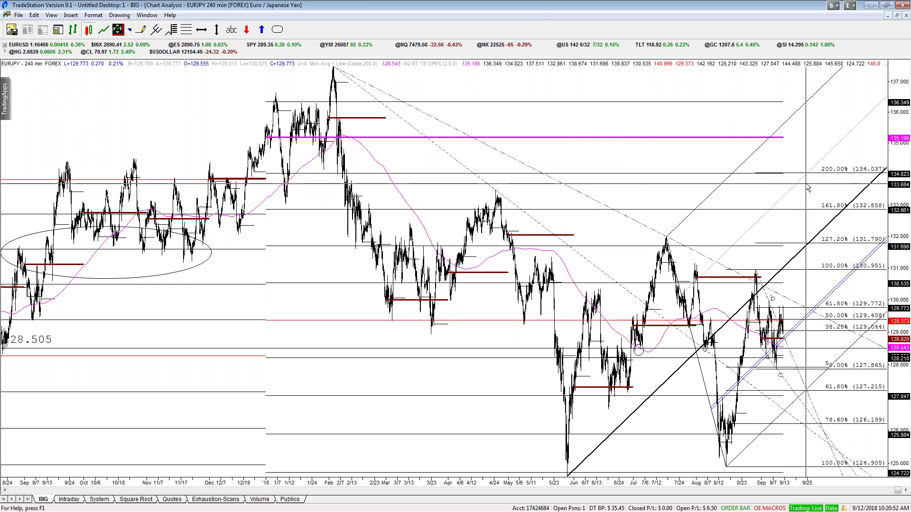
click(805, 208)
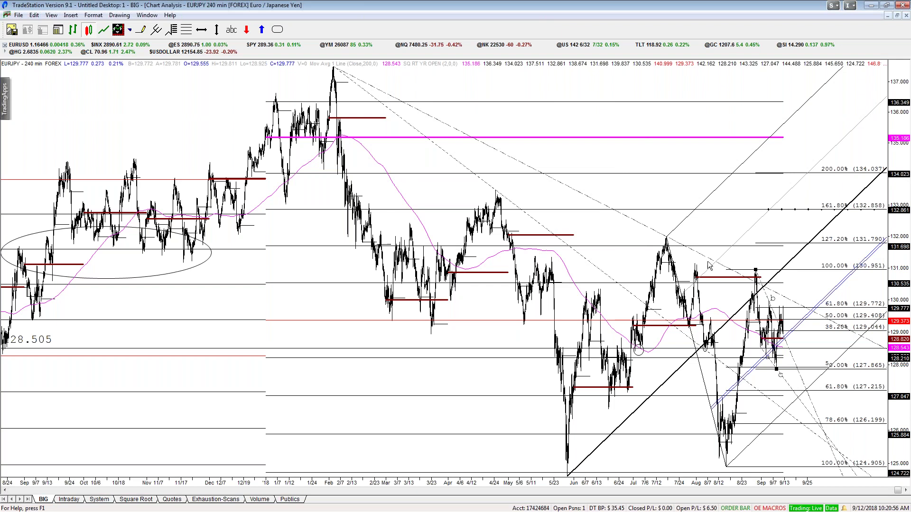
key(Delete)
key(shift+Left)
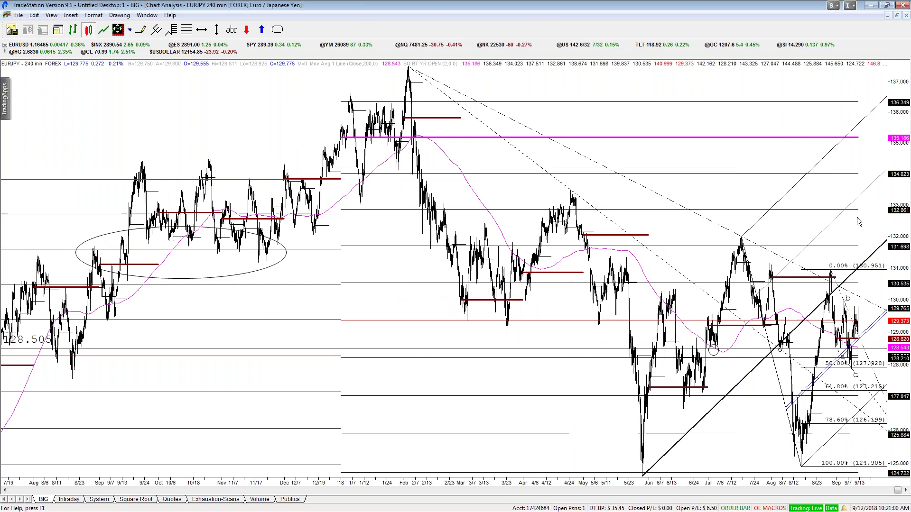
Examine EURJPY on a closer time span, reading prices between the latest bar and the descending dashed line
click(867, 151)
key(Up)
click(835, 209)
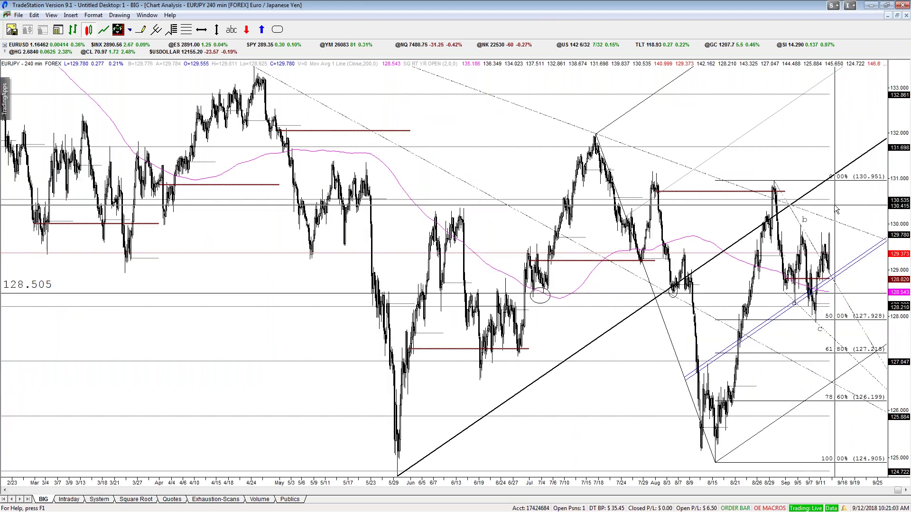
click(860, 210)
click(855, 245)
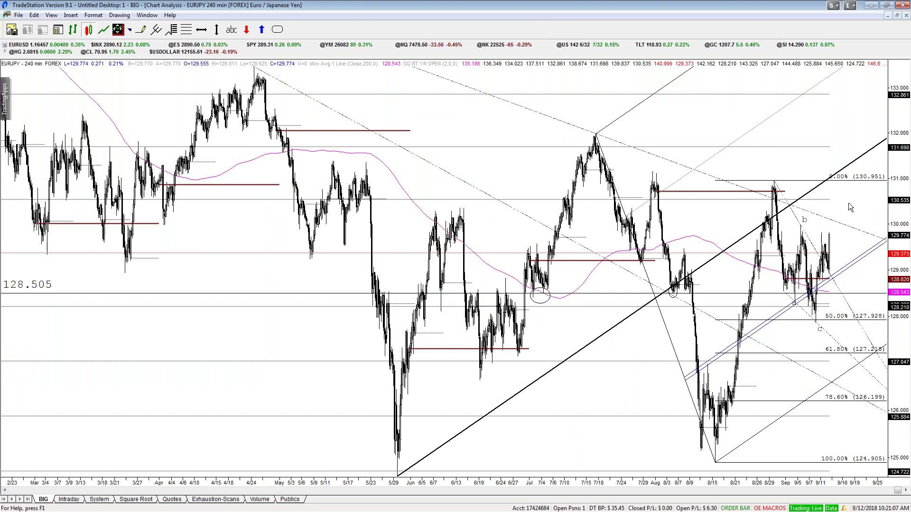
key(ctrl+r)
key(Down)
drag(847, 250, 811, 204)
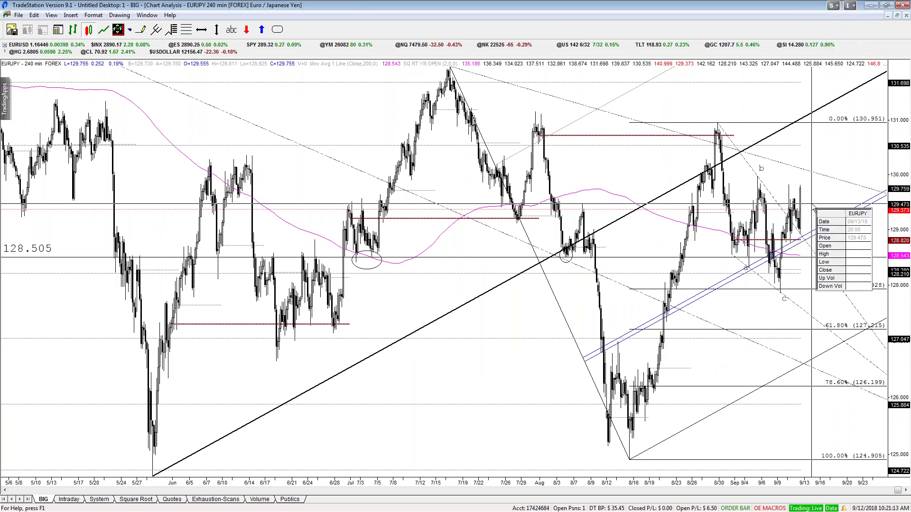
right_click(812, 205)
key(Escape)
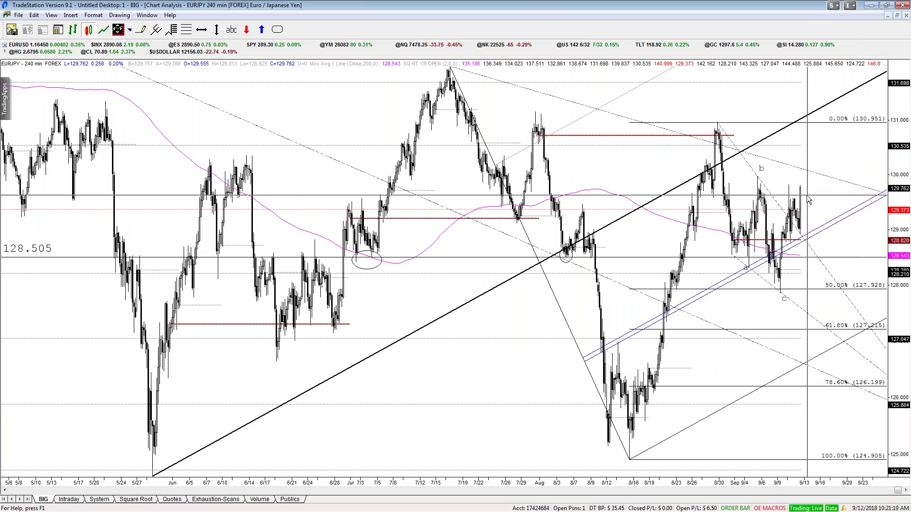
Restore the EURJPY chart to its smaller size, show EURUSD back to September 6, and select the USDJPY chart
scroll(826, 195, down, 3)
drag(842, 198, 837, 95)
key(ctrl+F5)
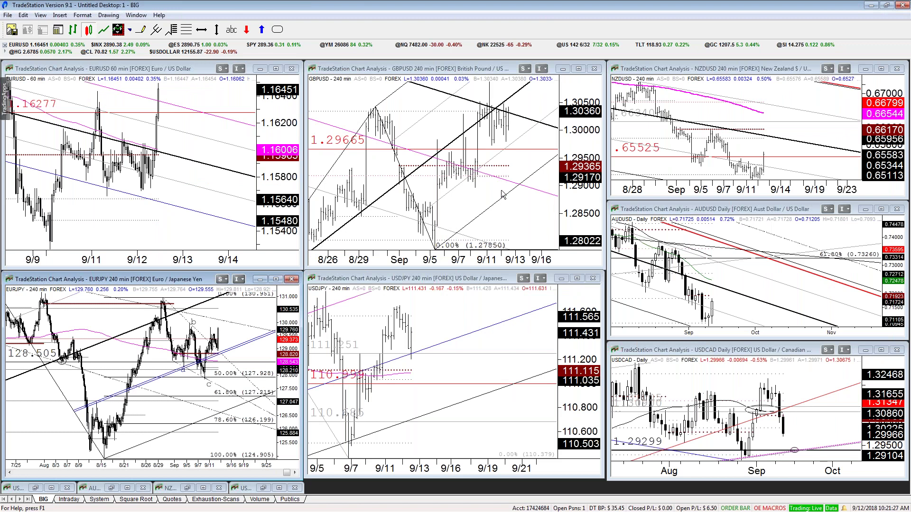
click(158, 234)
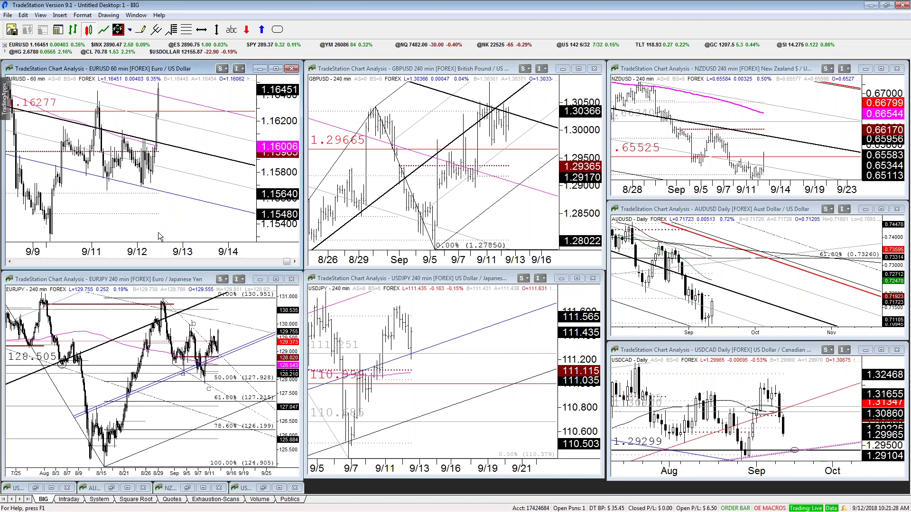
scroll(158, 232, down, 2)
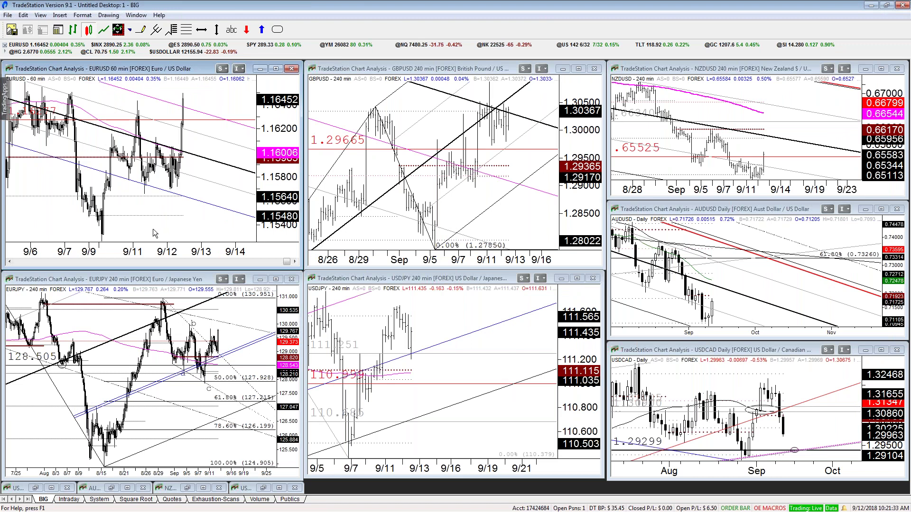
click(417, 363)
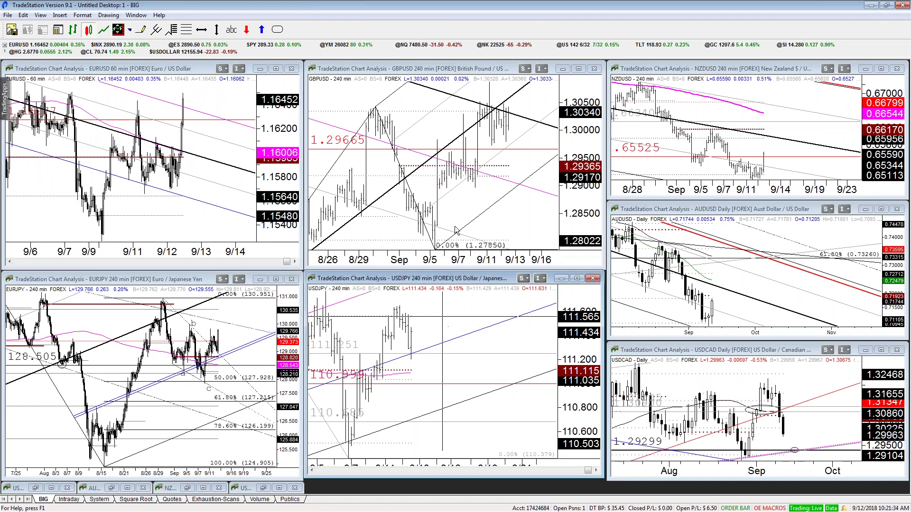
Switch to the web browser and open the TradingView page with the EURUSD chart
drag(476, 4, 523, 183)
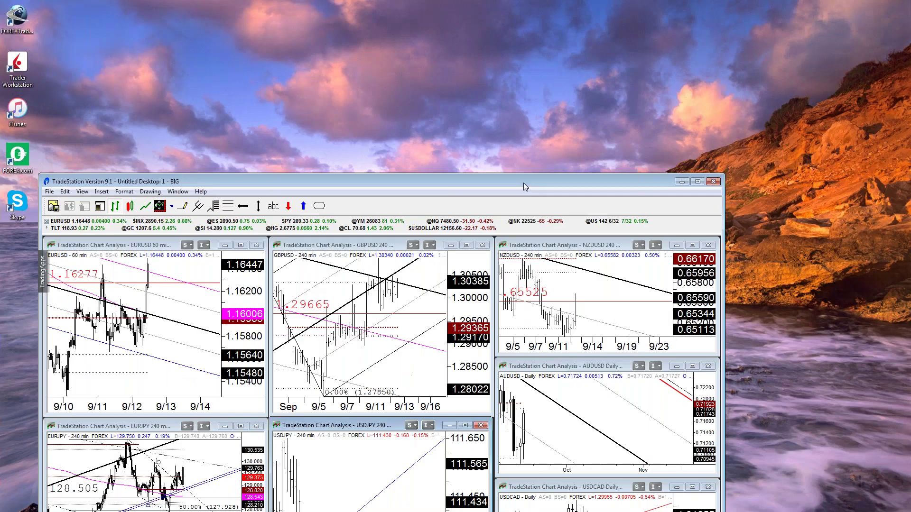
double_click(523, 183)
key(alt+Tab)
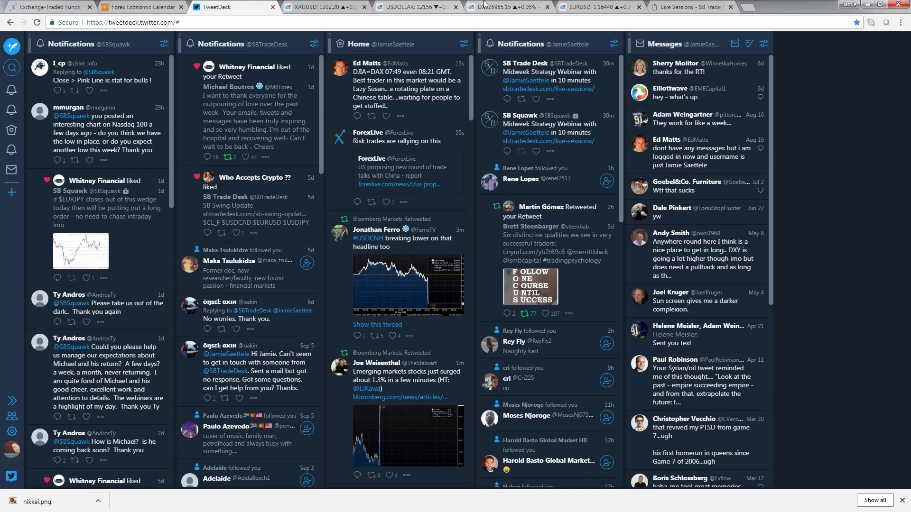
click(484, 5)
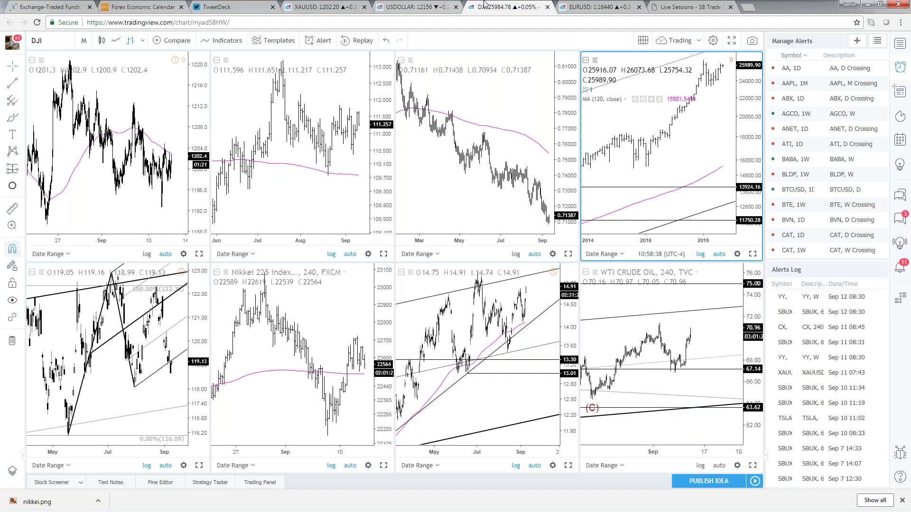
click(583, 5)
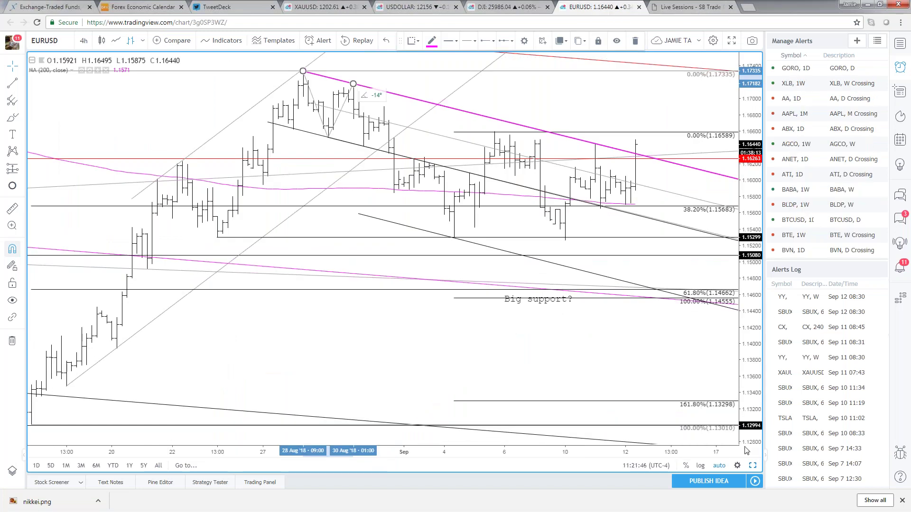
Return EURUSD to the multi-chart grid and load the saved Indices chart layout
click(752, 465)
click(698, 40)
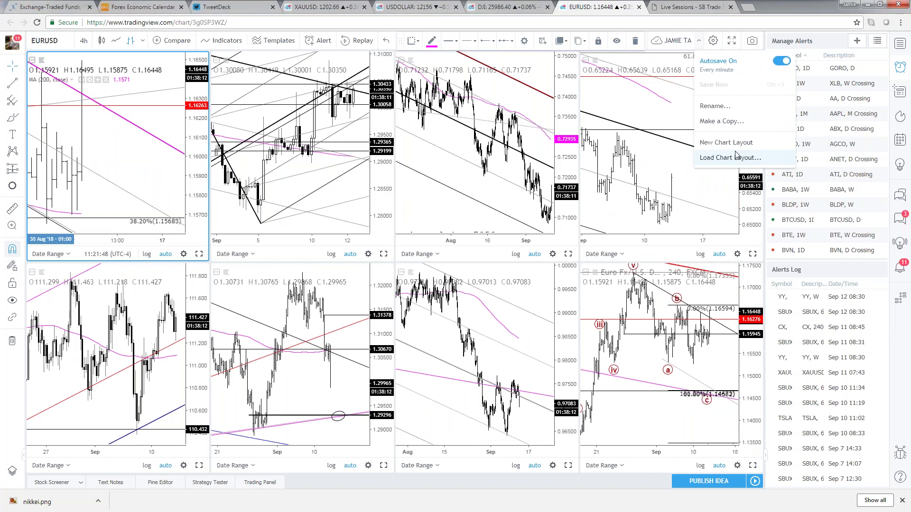
click(635, 157)
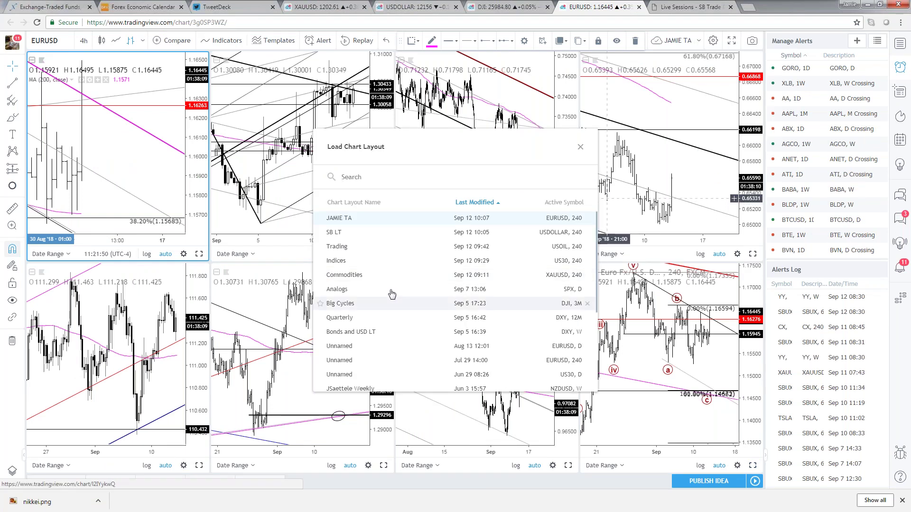
click(360, 261)
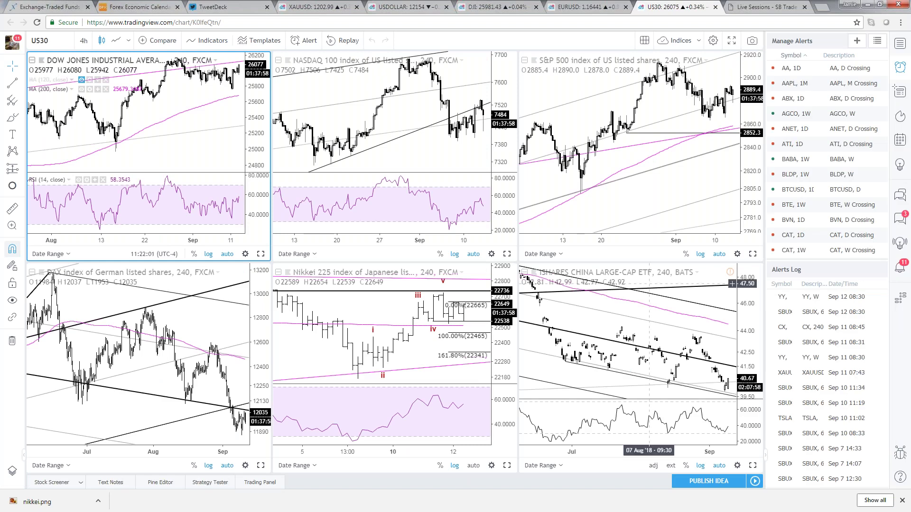
Maximize the Nikkei 225 chart and set its interval to 60 minutes
click(408, 356)
key(alt+Return)
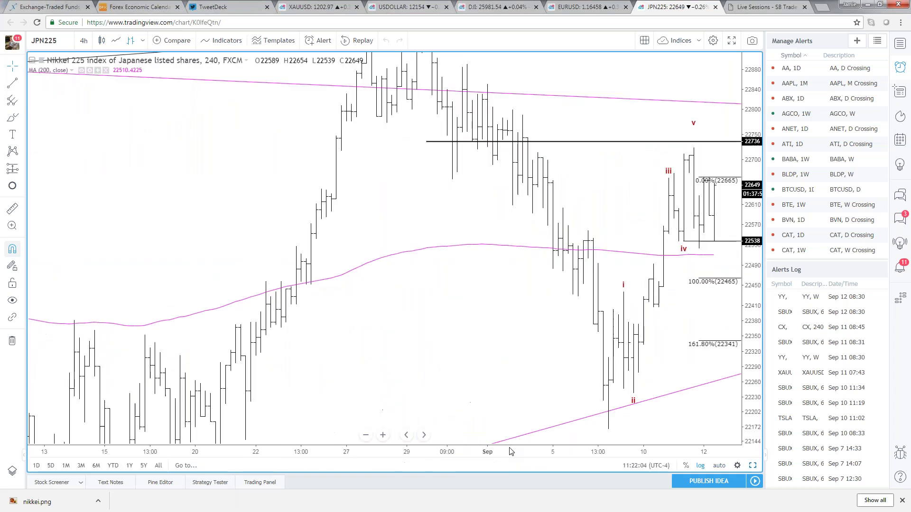
text(60)
key(Return)
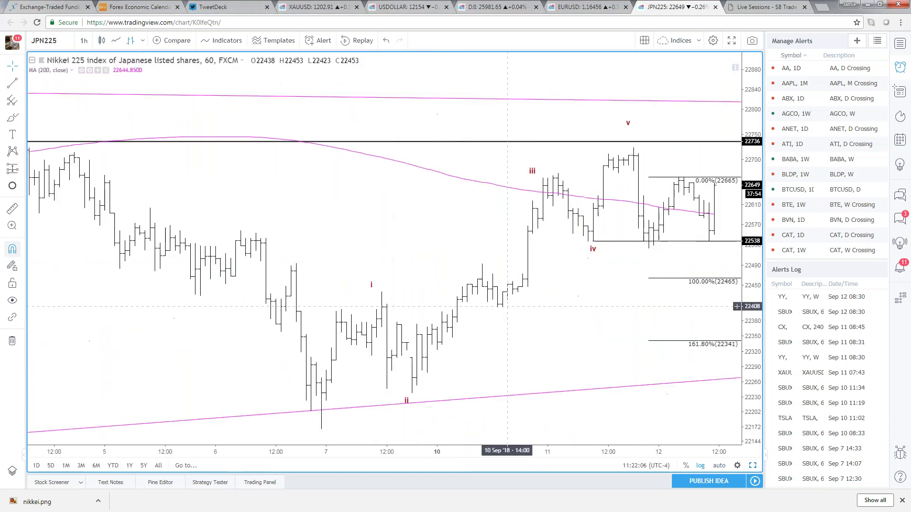
Delete the Fibonacci extension with the 0%, 100% and 161.8% levels from the Nikkei 225 chart
drag(588, 308, 517, 309)
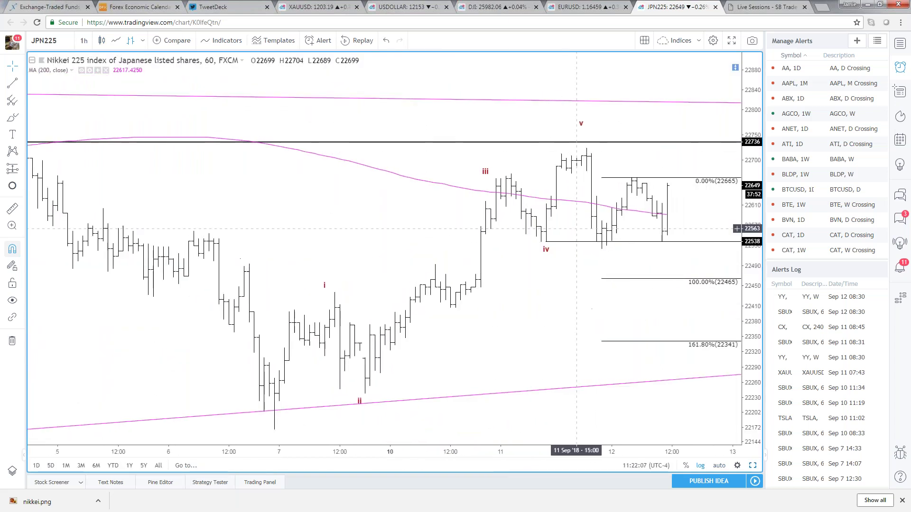
click(693, 279)
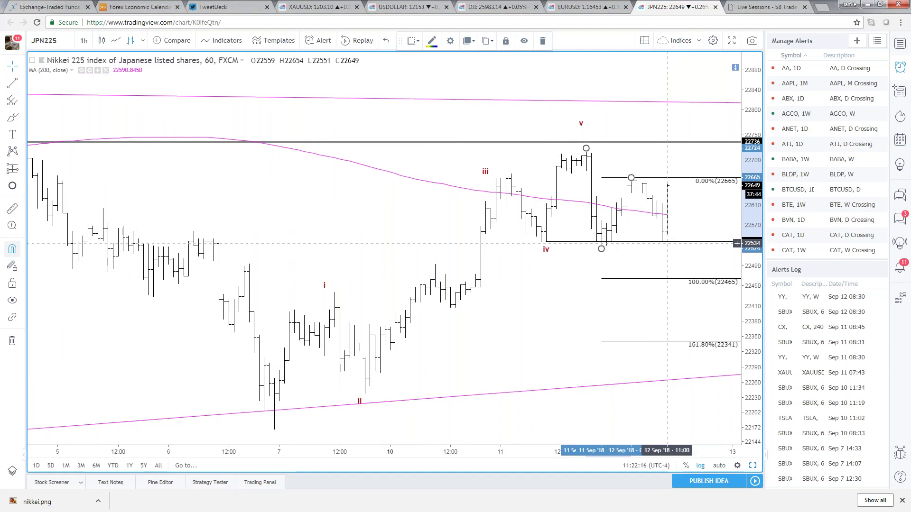
click(679, 118)
scroll(686, 116, down, 3)
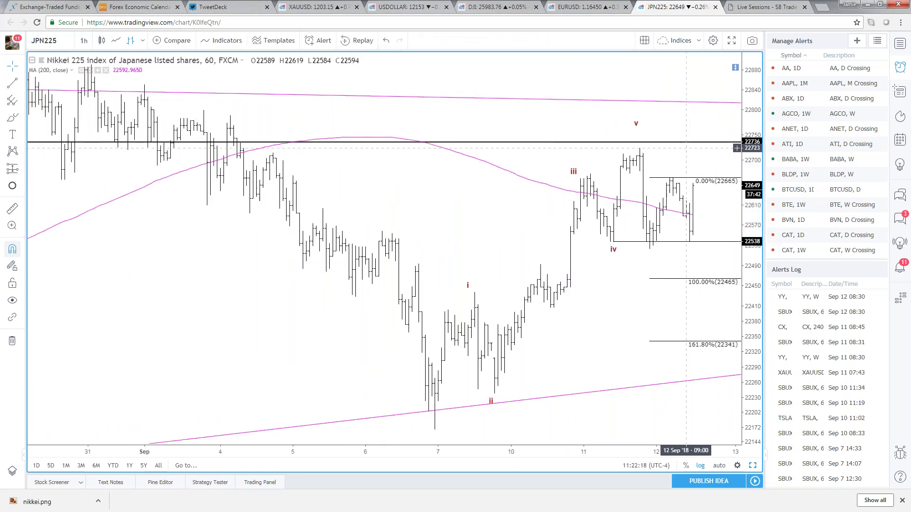
click(705, 176)
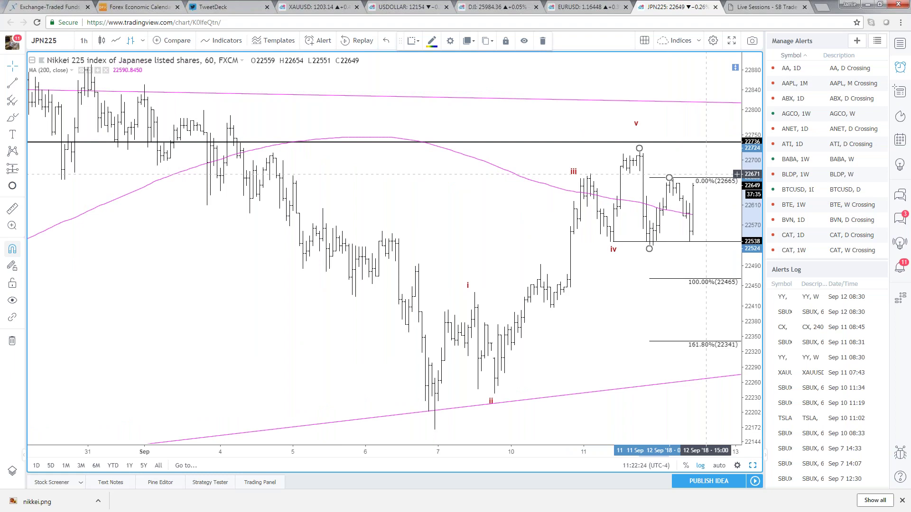
key(Delete)
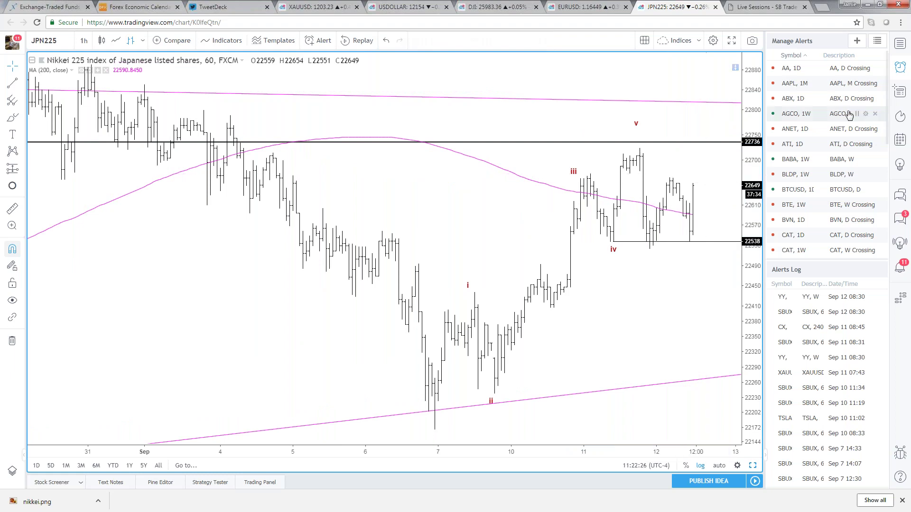
Turn on automatic price scaling for the Nikkei chart, show it back to August 21, and restore the multi-chart grid
scroll(478, 209, down, 2)
drag(478, 209, 412, 209)
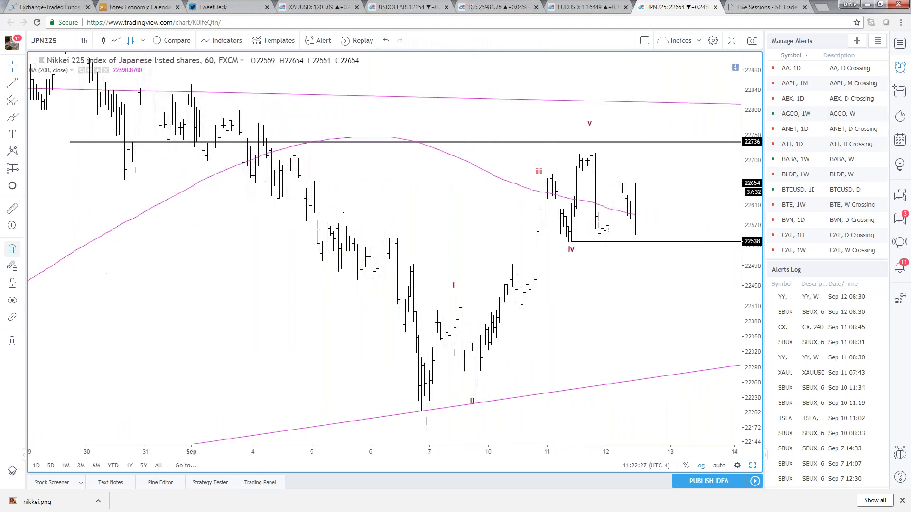
click(718, 465)
scroll(535, 314, down, 4)
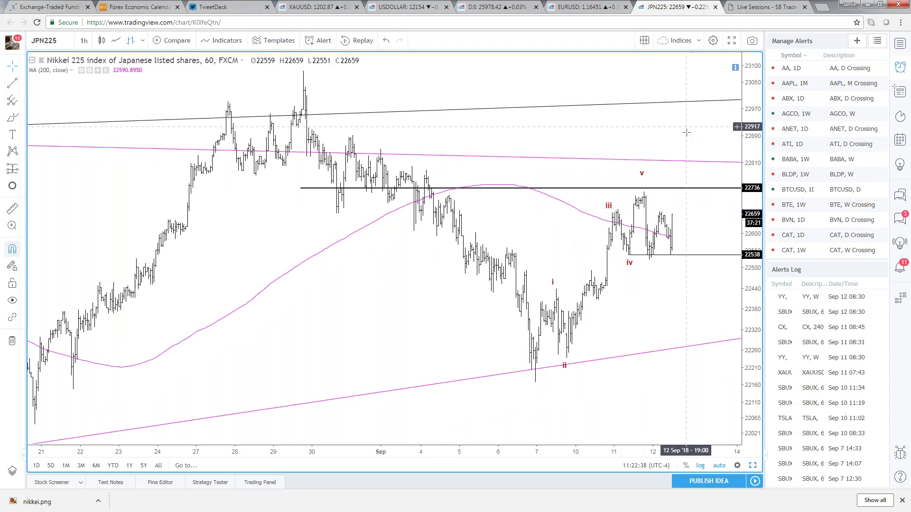
click(753, 467)
Check the NASDAQ 100 and the Dow Jones back to early August, and select the Nikkei 225 chart
click(451, 142)
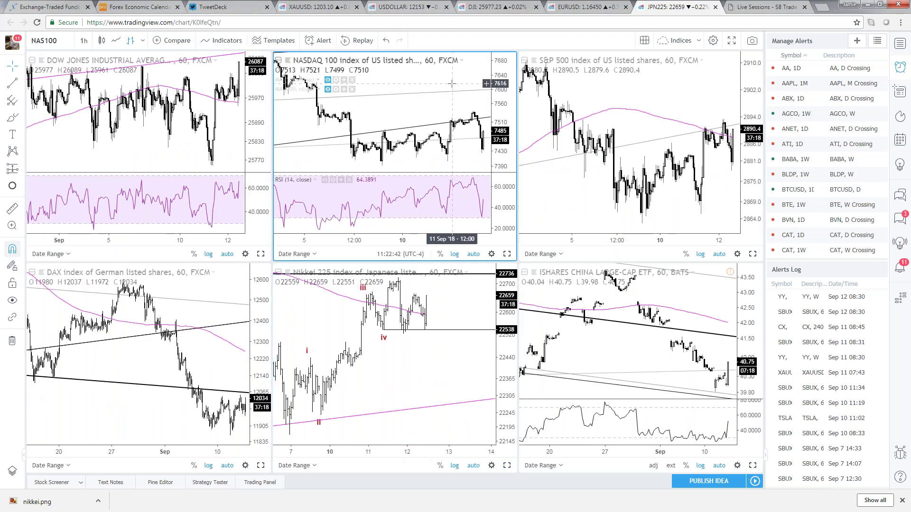
click(158, 128)
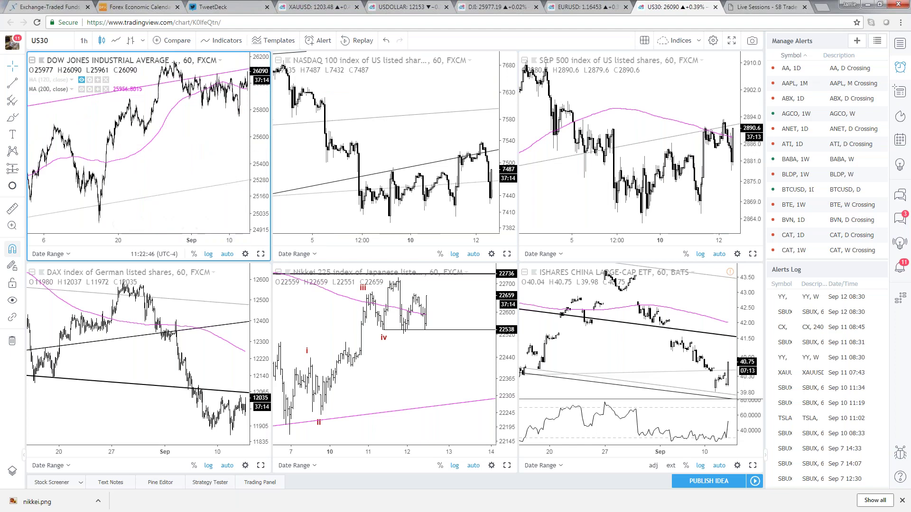
click(476, 365)
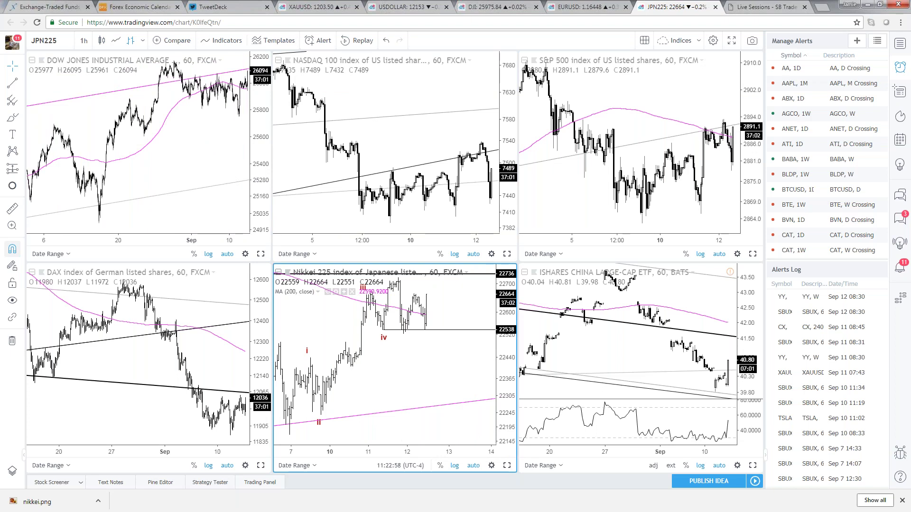
Switch to the Excel workbook and view the Matching Lows chart comparing 1929 with now
key(alt+Tab)
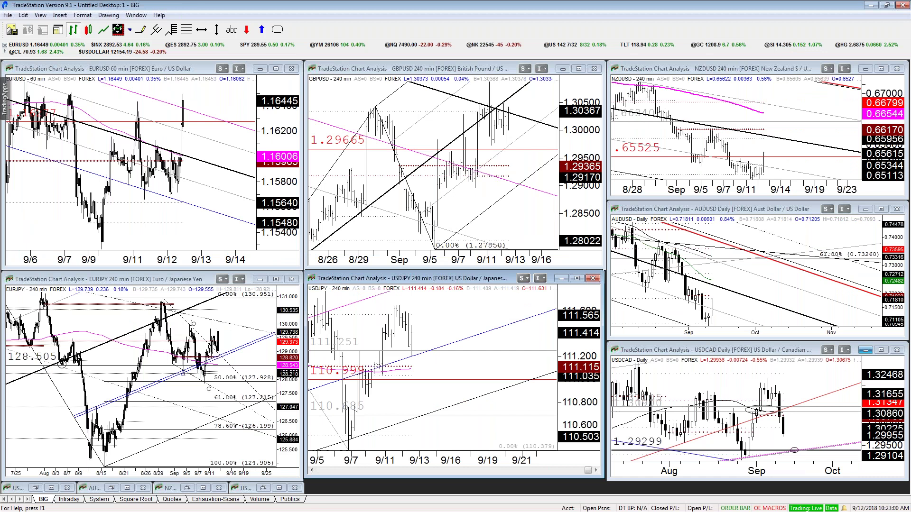
key(alt+Tab)
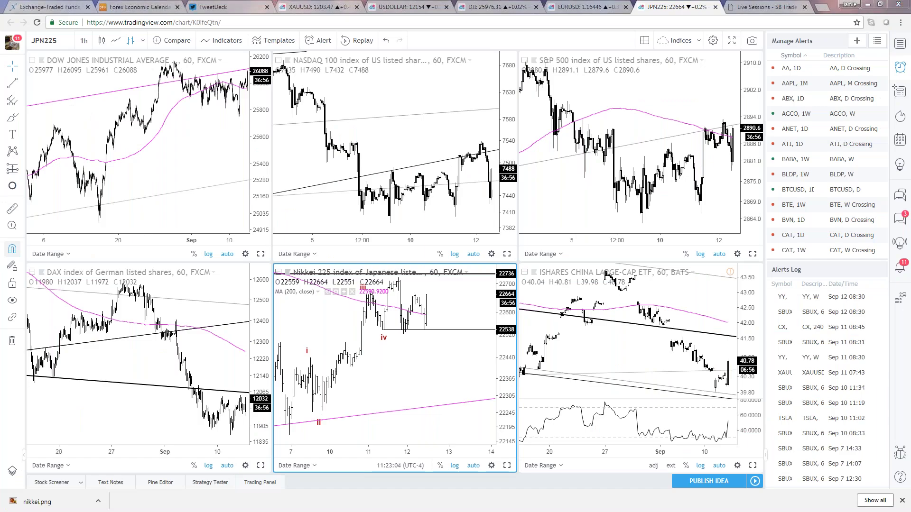
key(super+d)
key(super+d)
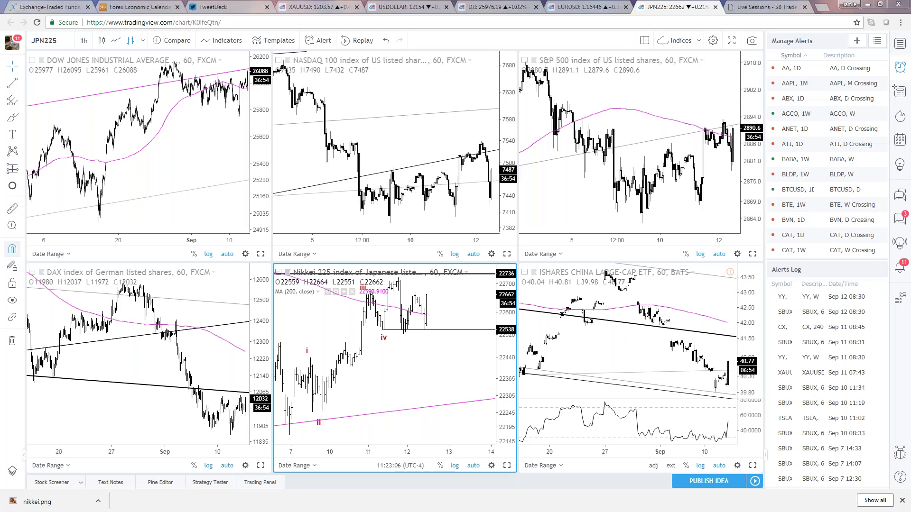
drag(910, 42, 560, 95)
double_click(562, 98)
click(795, 472)
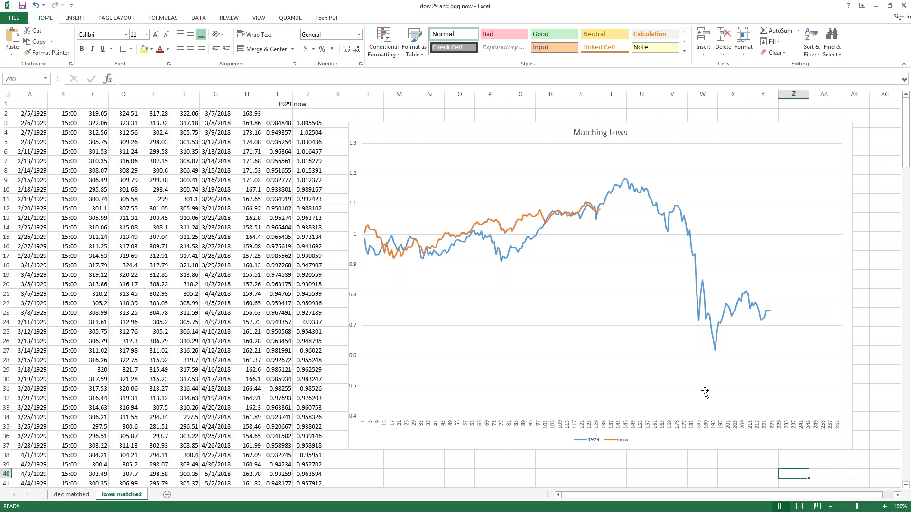
Return to TradingView in the browser and change the NASDAQ 100 chart's symbol to IXIC
key(alt+Tab)
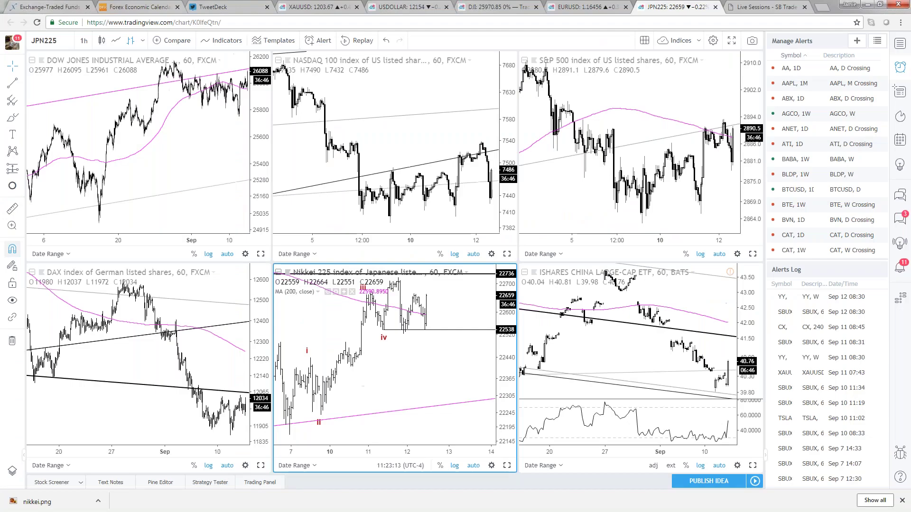
click(384, 125)
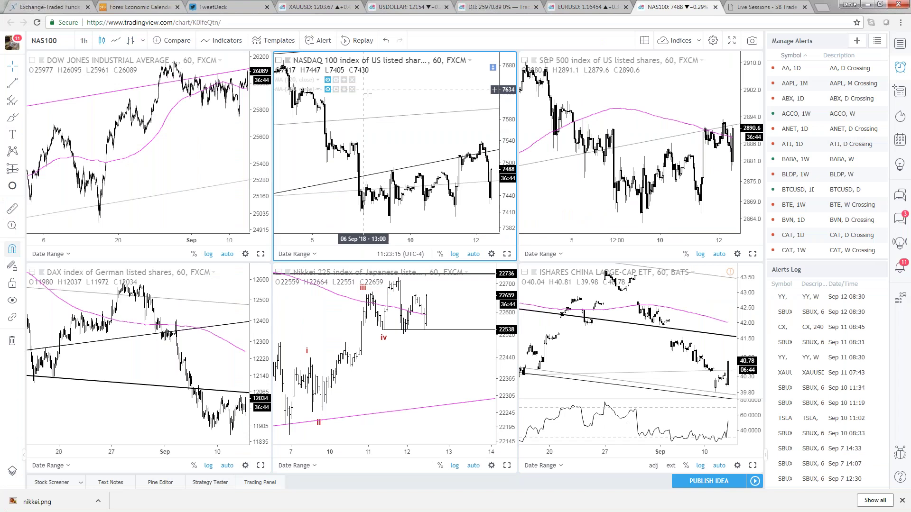
text(IXIC)
key(Return)
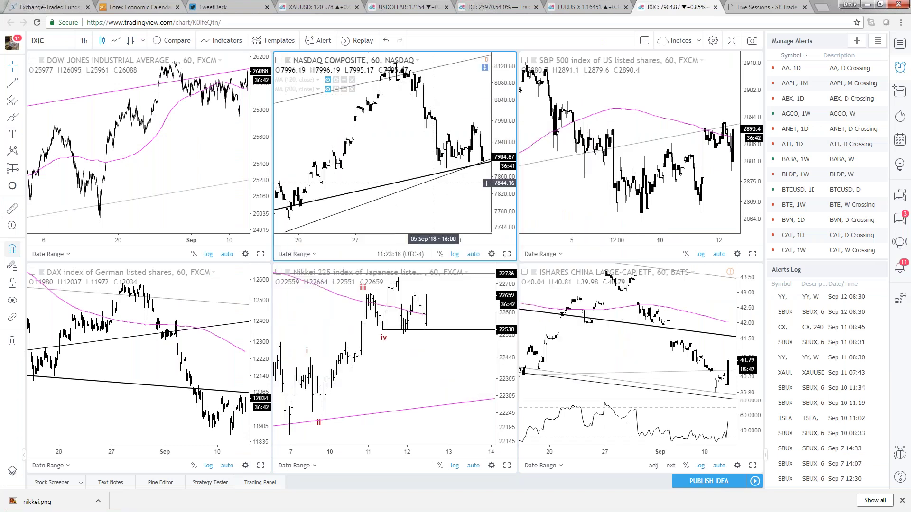
Set the maximized NASDAQ Composite chart to the daily interval, examine its pitchfork lines, and restore the multi-chart grid
text(1)
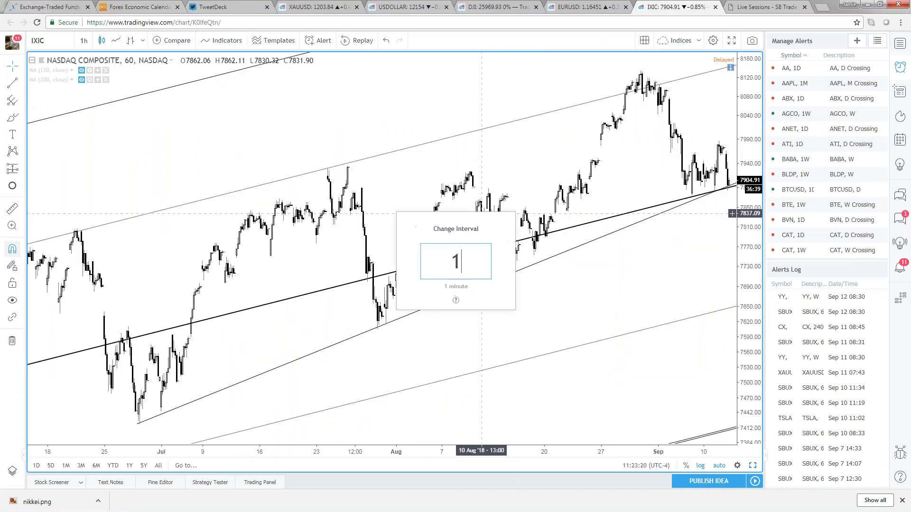
text(D)
key(Return)
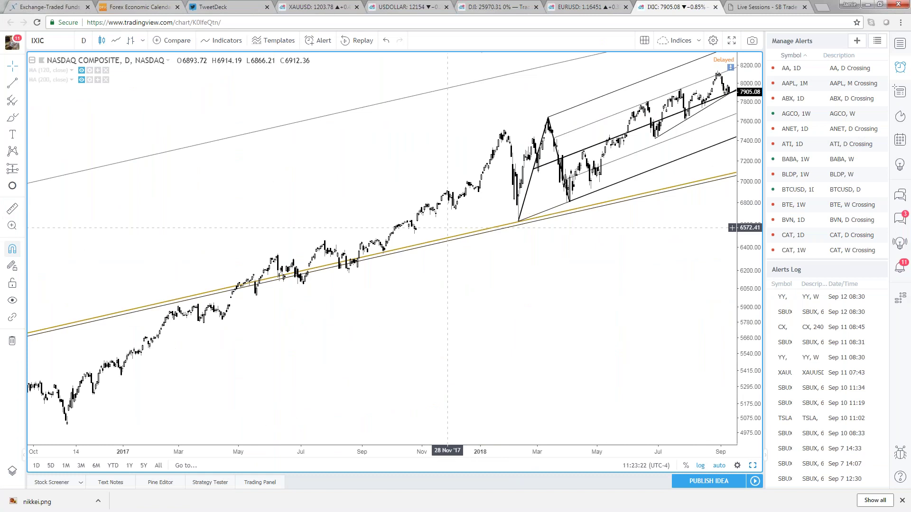
scroll(405, 297, up, 5)
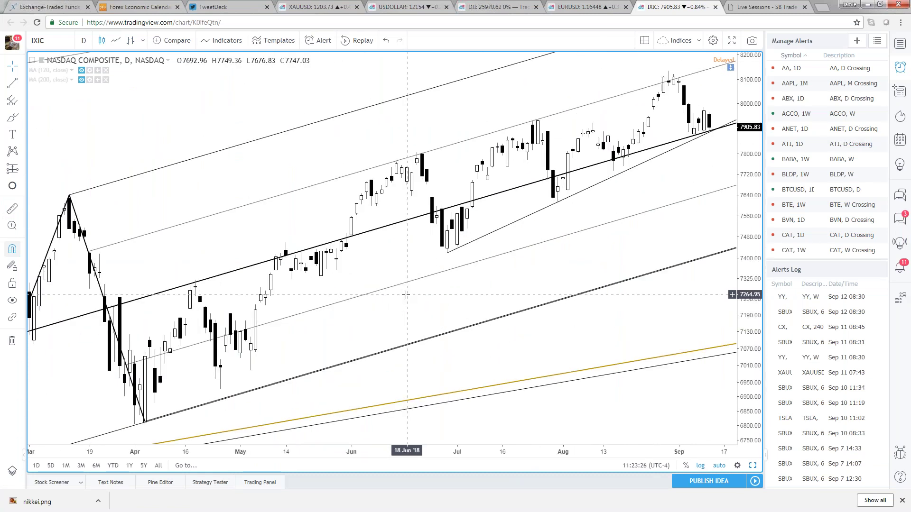
scroll(407, 295, down, 5)
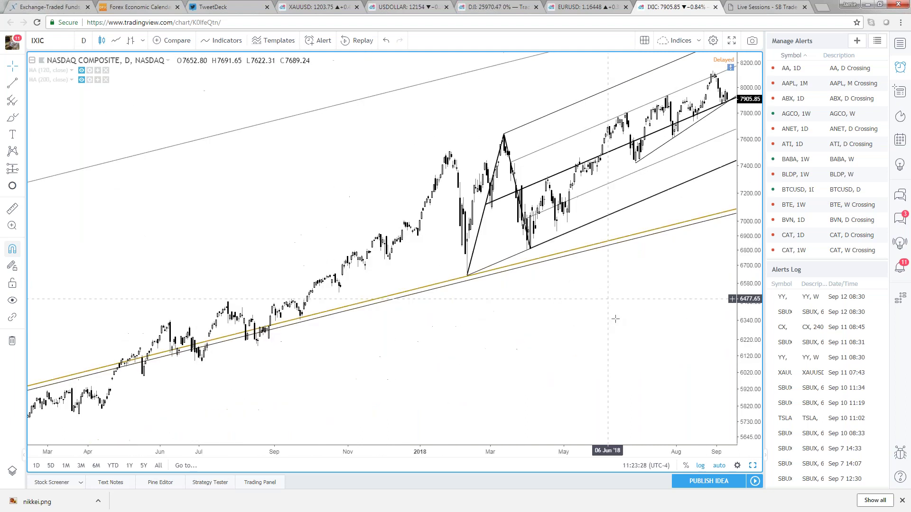
scroll(643, 347, up, 4)
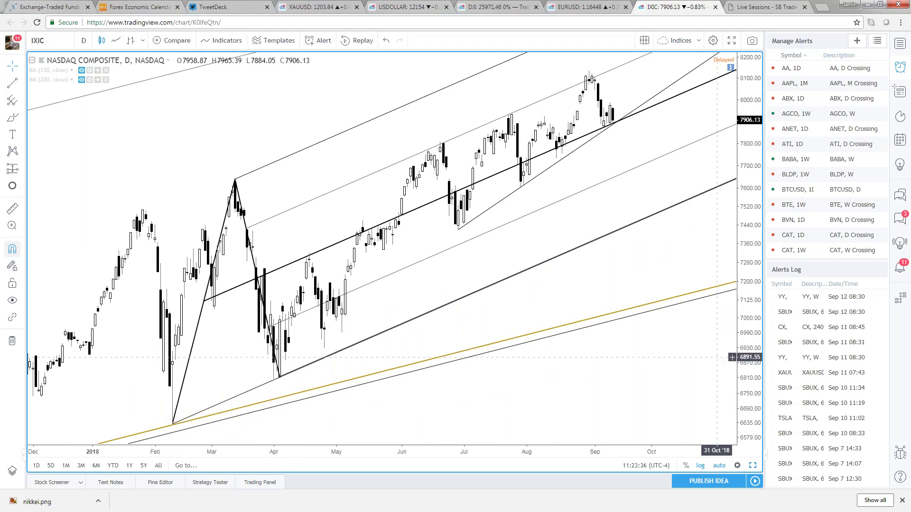
click(751, 469)
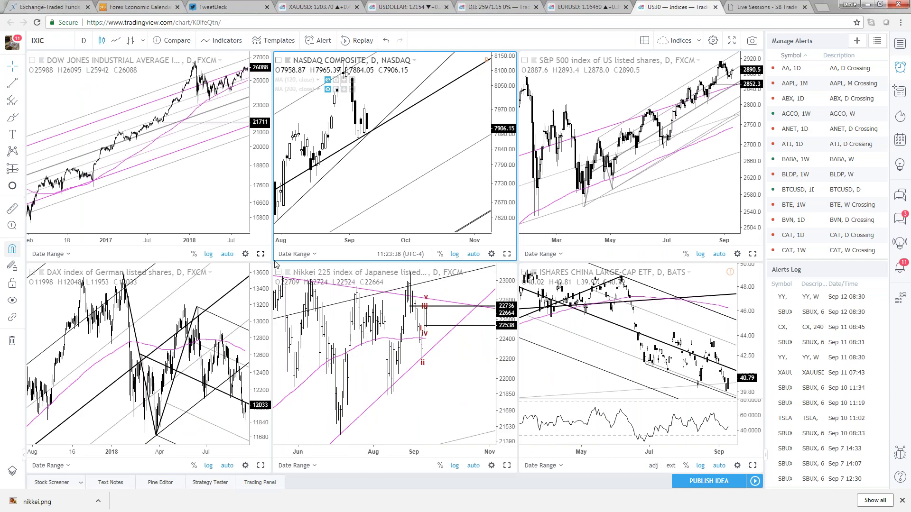
Maximize the Dow Jones chart and change its symbol to DJI for a longer price history
click(260, 254)
drag(205, 233, 857, 195)
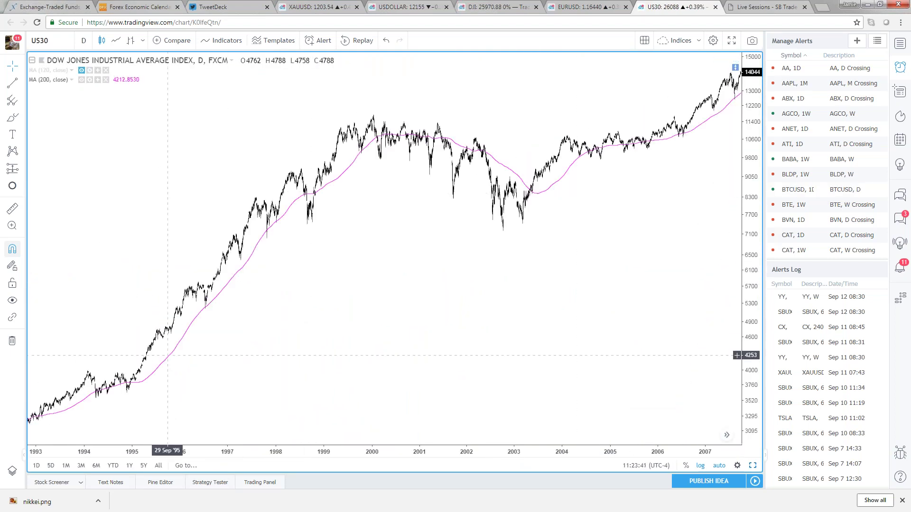
drag(46, 266, 861, 236)
drag(55, 232, 658, 199)
drag(36, 212, 596, 218)
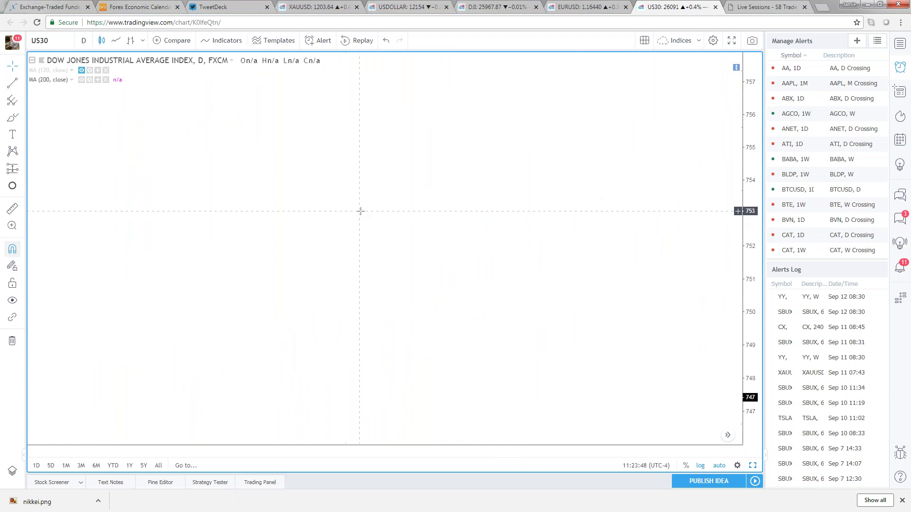
text(DJI)
key(Return)
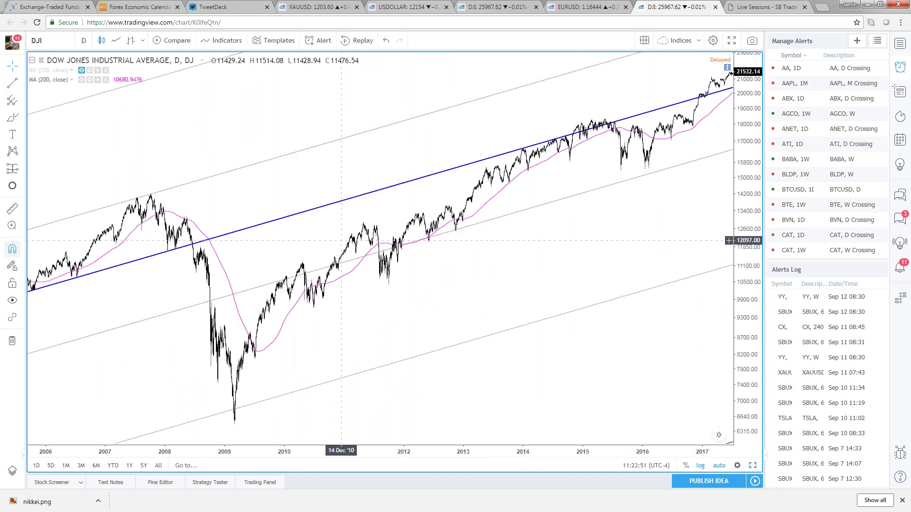
Go back through the daily Dow Jones history to 1929 and examine October 1928 to December 1929 in detail
drag(392, 324, 591, 324)
drag(401, 301, 676, 300)
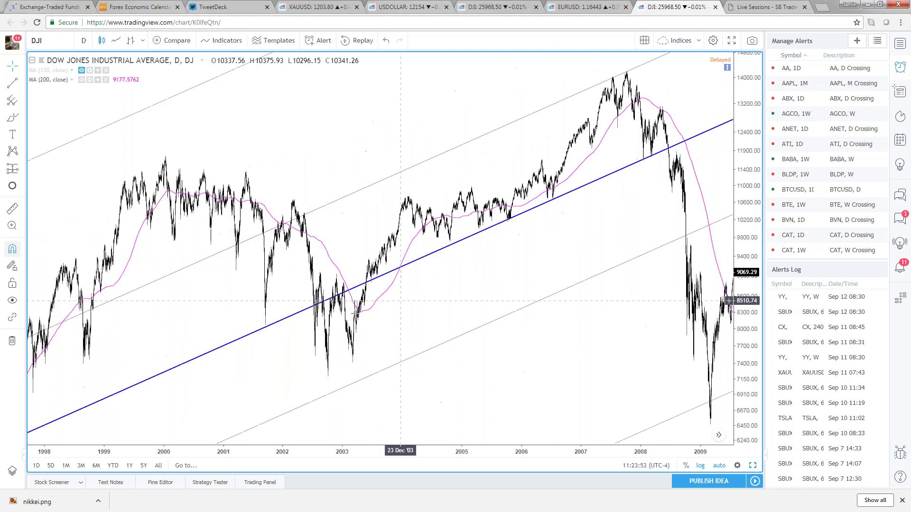
drag(313, 224, 744, 225)
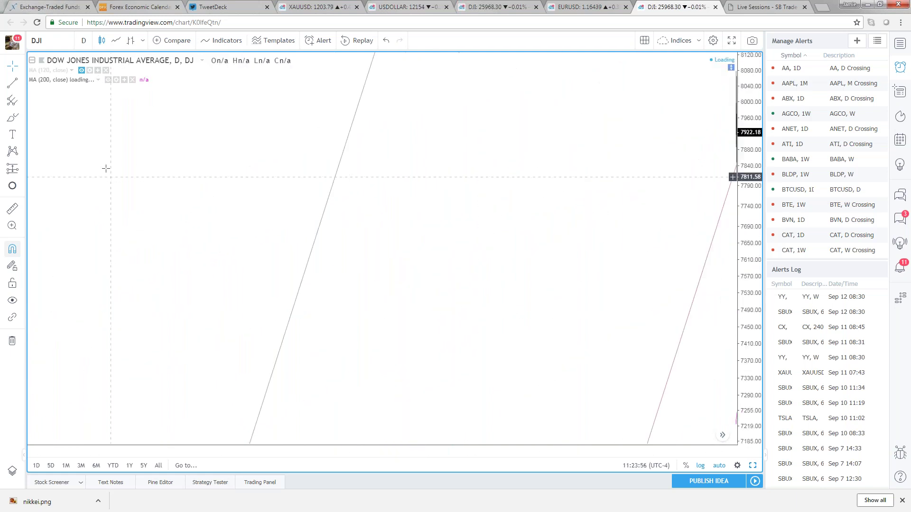
drag(33, 172, 684, 180)
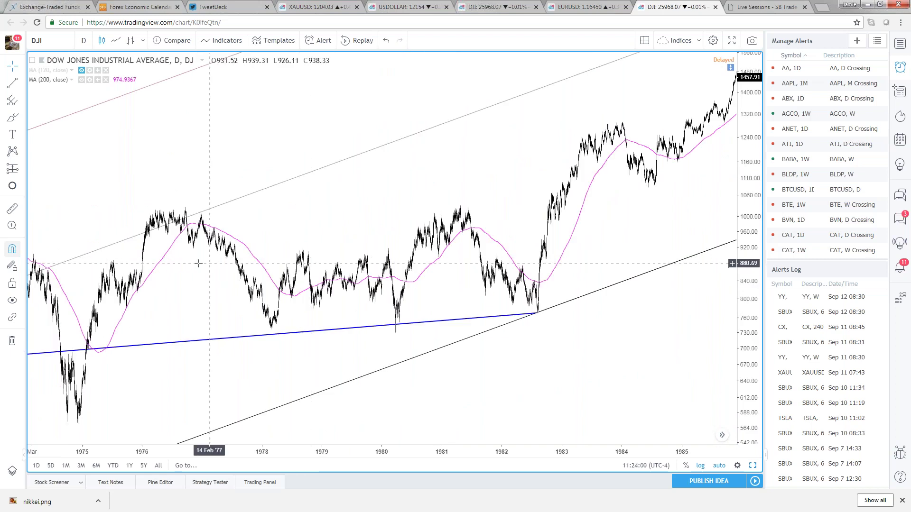
drag(30, 202, 677, 213)
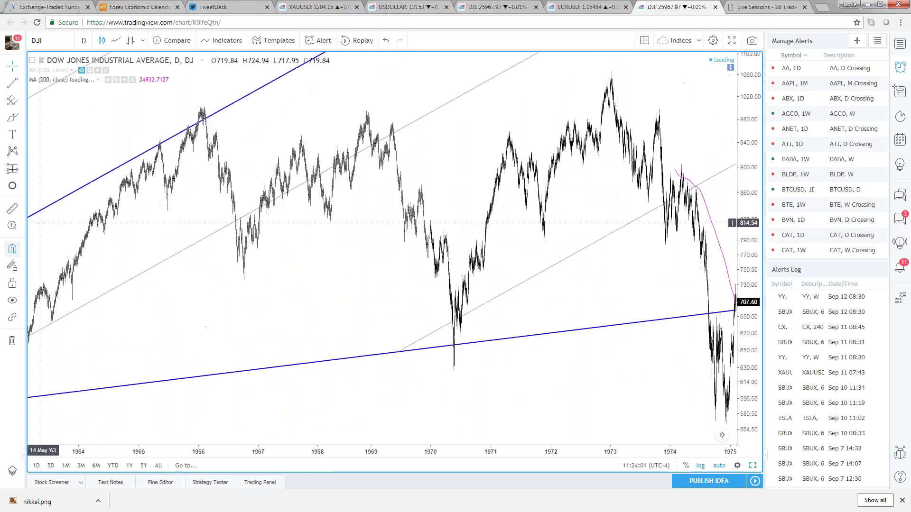
drag(40, 222, 681, 212)
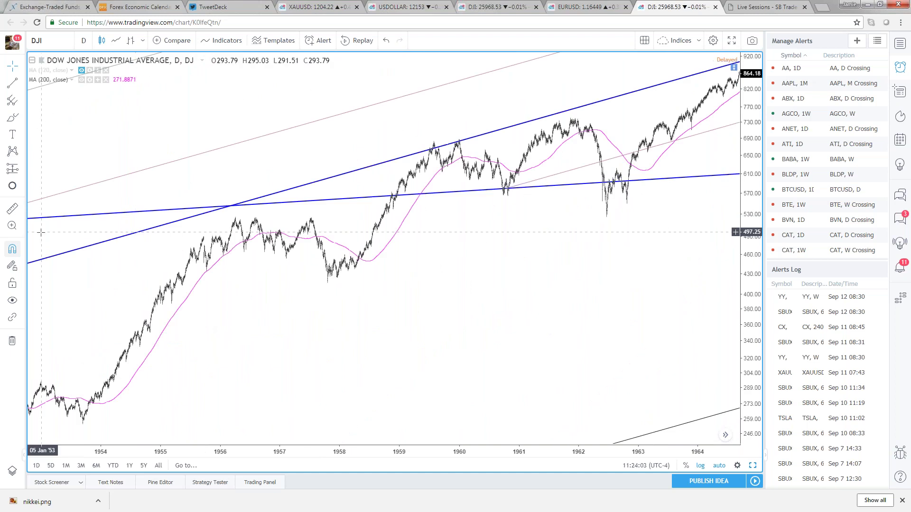
drag(41, 232, 745, 202)
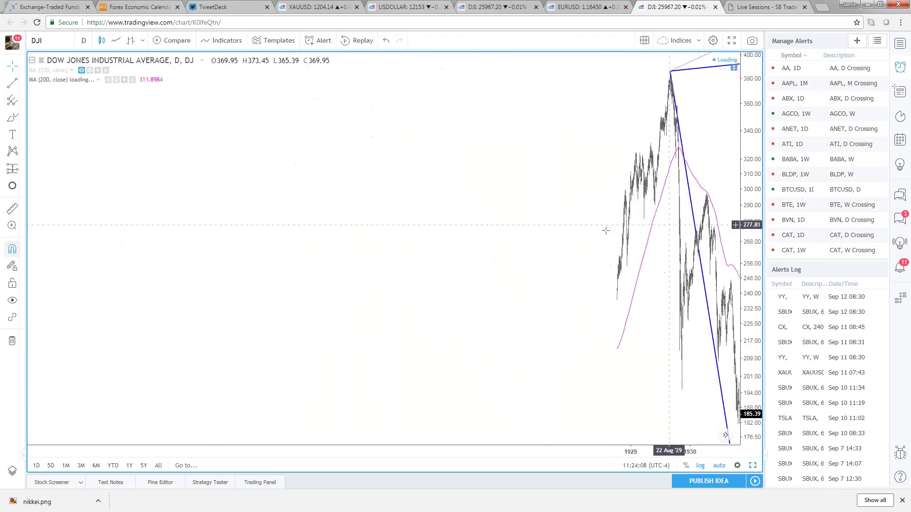
drag(362, 223, 430, 217)
scroll(443, 299, up, 12)
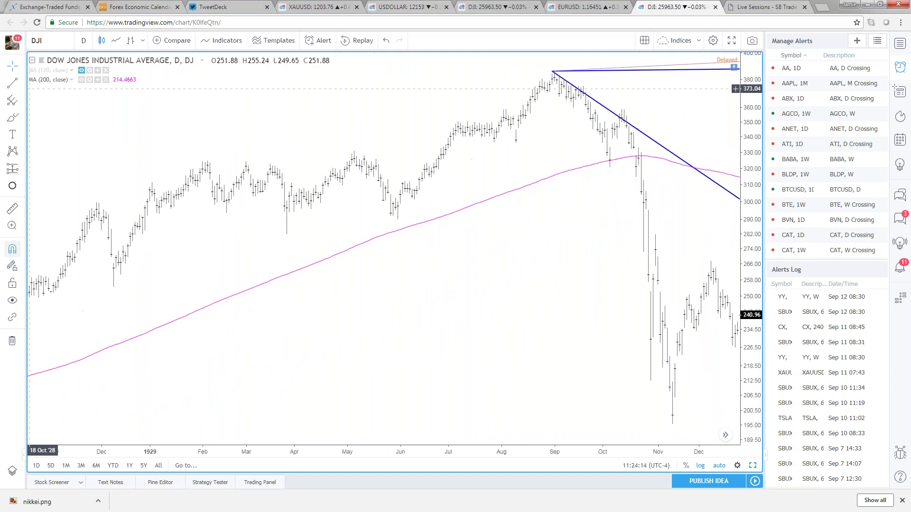
Draw a pitchfork on the 1929 Dow chart through the 10 Dec '28 low, 05 Feb '29 high and 31 May '29 low
click(113, 287)
click(208, 160)
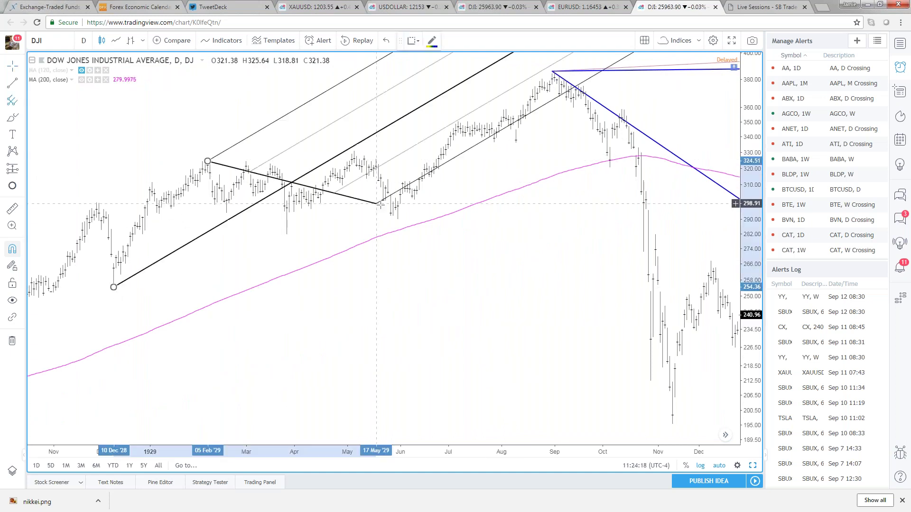
click(398, 218)
Change the new pitchfork's style from Original so its median line starts midway between the first two anchor points
double_click(398, 216)
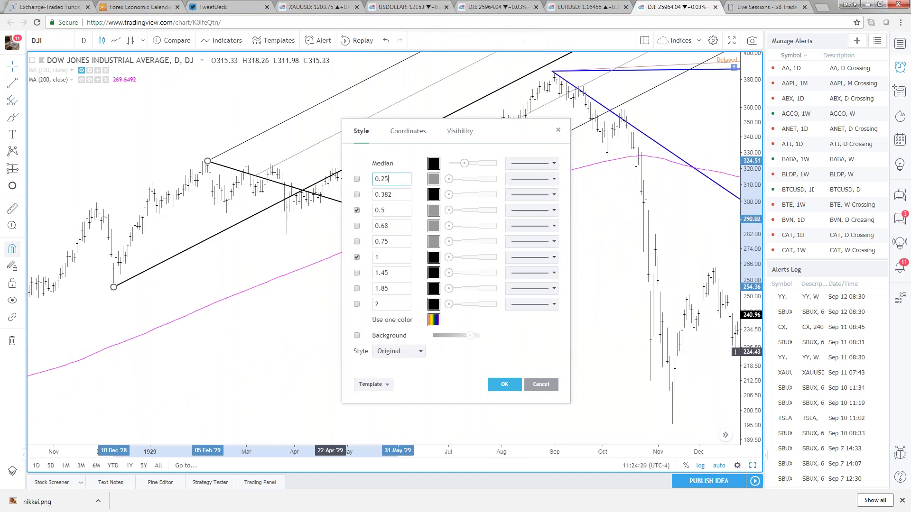
click(406, 351)
click(401, 379)
click(506, 390)
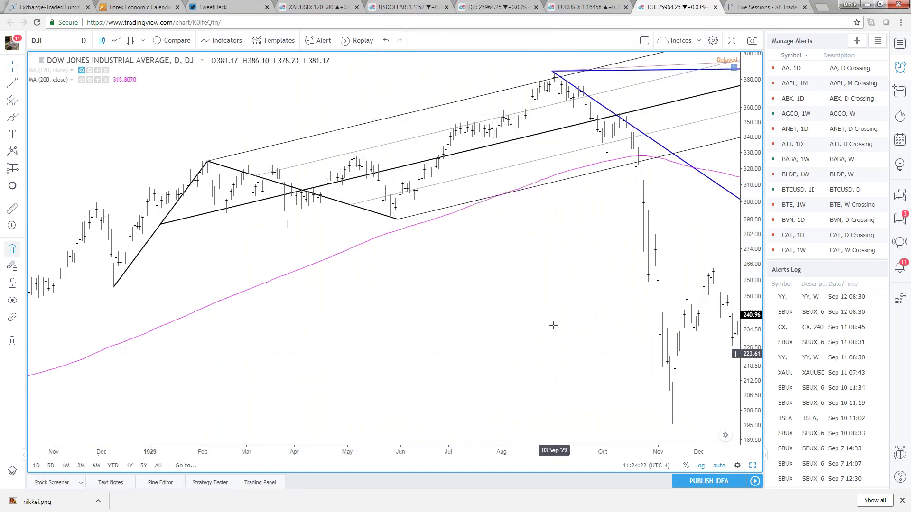
Examine how the 1929 Dow's rally and crash follow the pitchfork lines, and restore the multi-chart grid
scroll(561, 300, up, 1)
scroll(561, 300, down, 4)
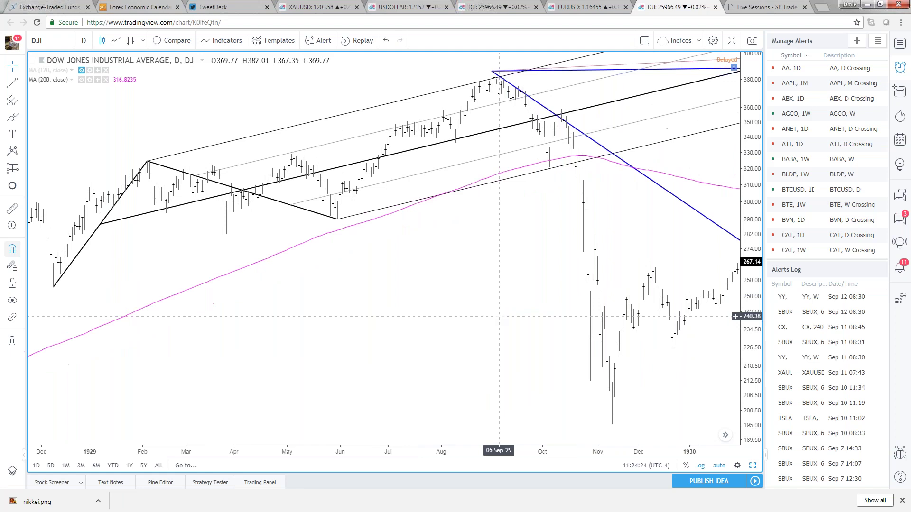
drag(458, 366, 614, 360)
scroll(614, 360, up, 1)
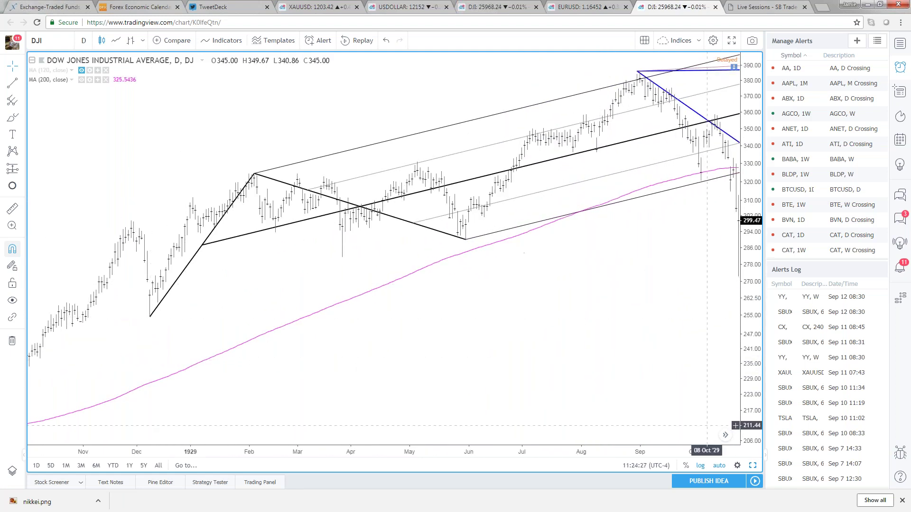
click(753, 466)
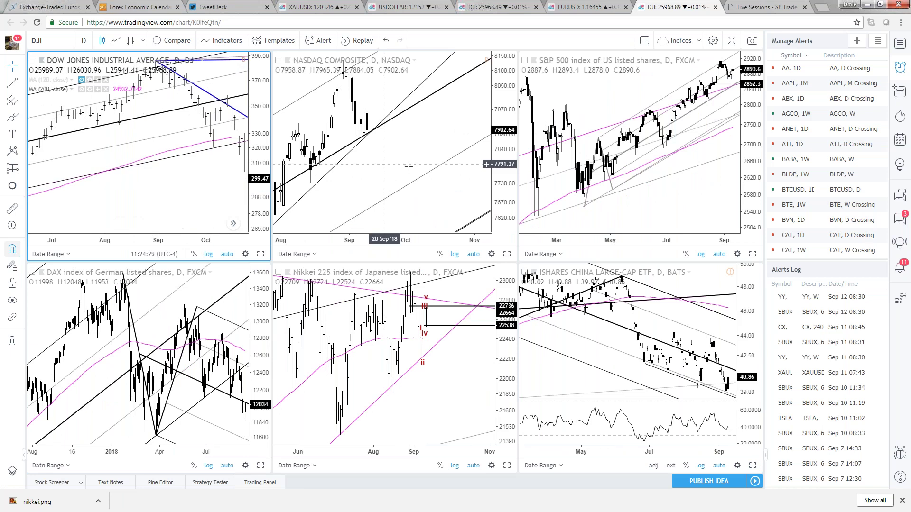
Compare the NASDAQ Composite's recent months with the 1929 Dow's rally and pitchfork in the multi-chart grid
click(429, 187)
scroll(434, 195, down, 4)
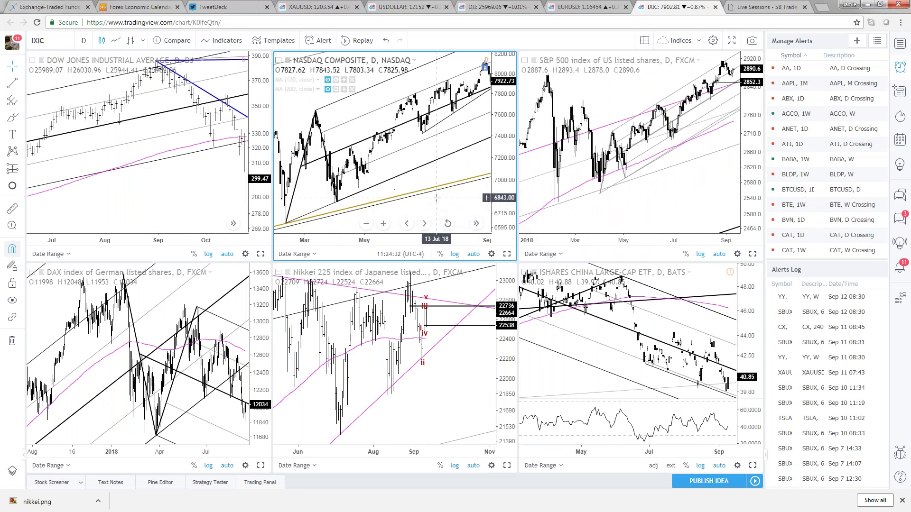
click(148, 192)
scroll(149, 191, down, 4)
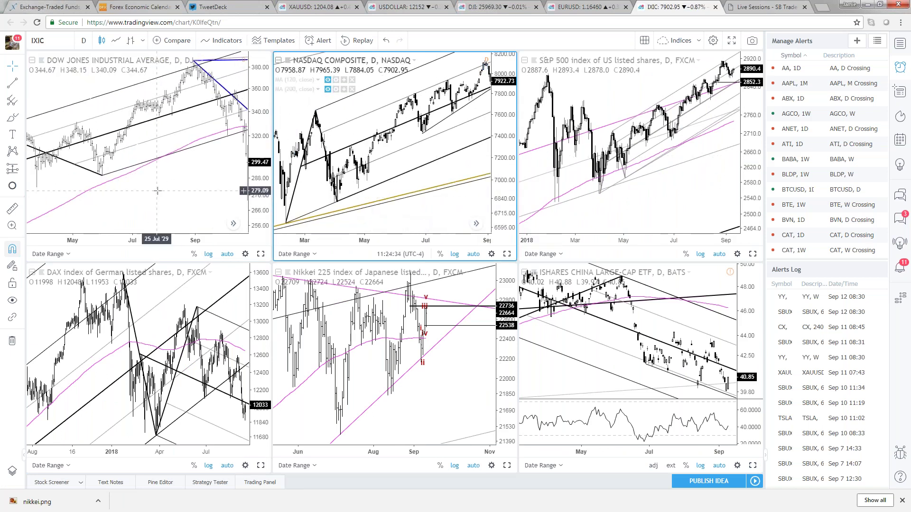
click(400, 191)
scroll(400, 191, up, 3)
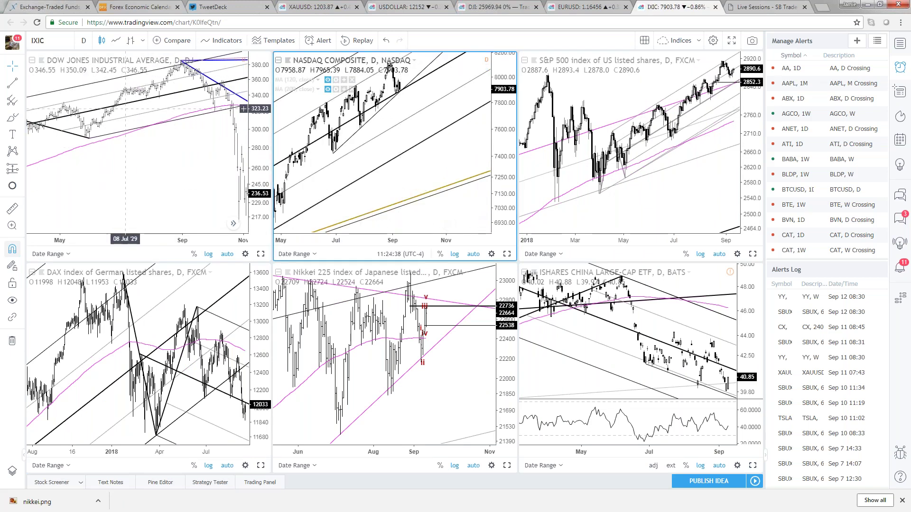
Examine the 1929 Dow and then the NASDAQ Composite with each chart maximized, and return to the multi-chart grid
click(260, 254)
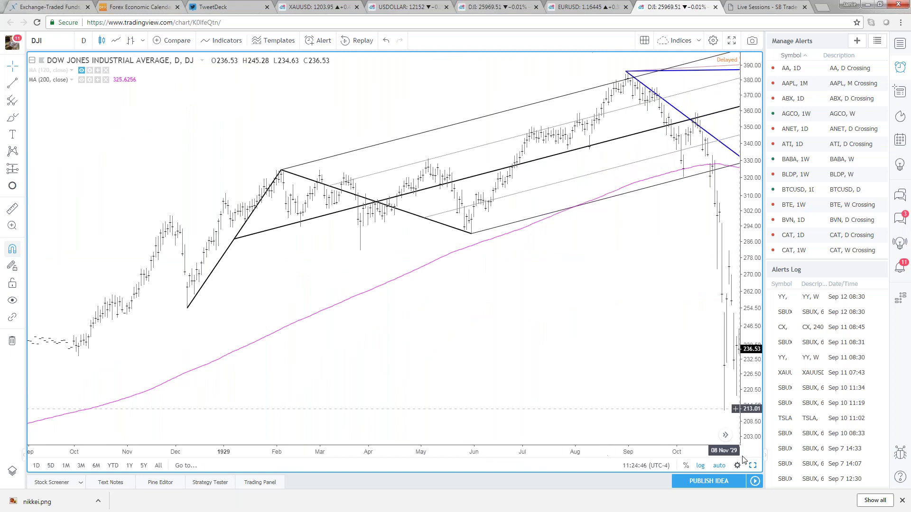
click(752, 466)
click(503, 254)
scroll(415, 253, up, 3)
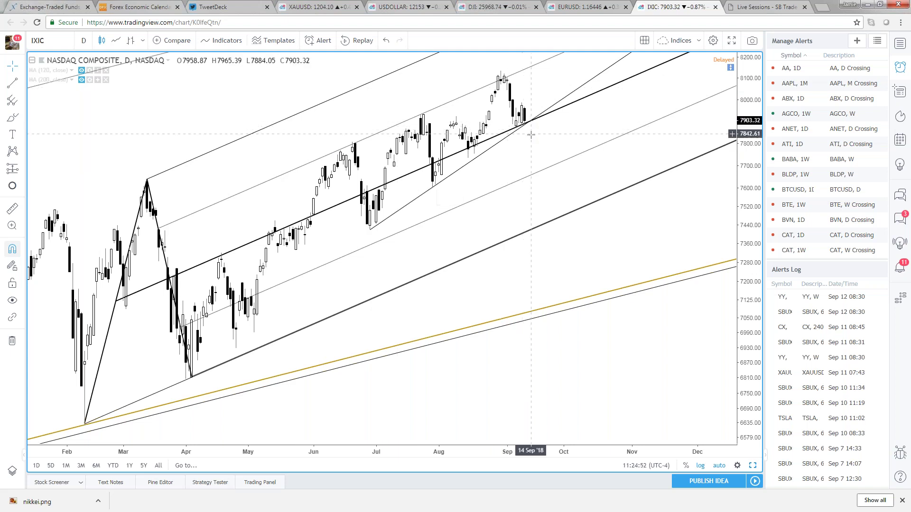
scroll(526, 130, down, 1)
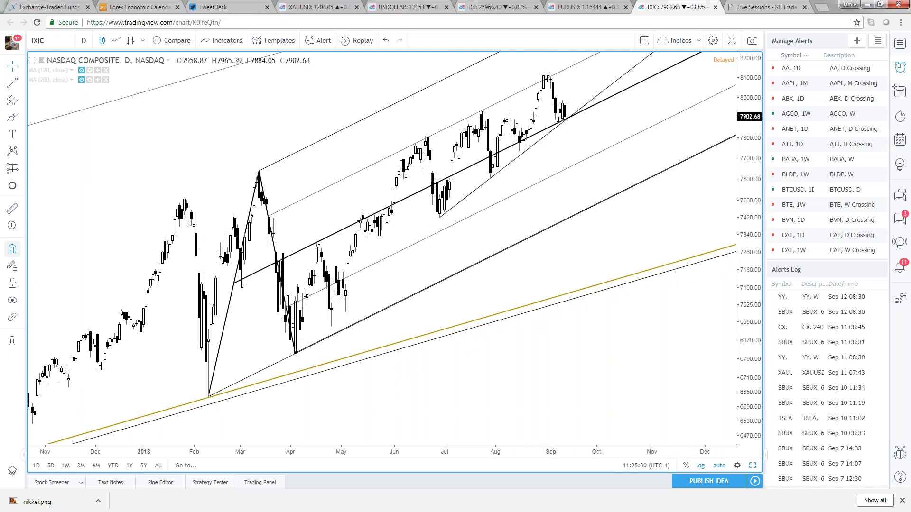
click(754, 467)
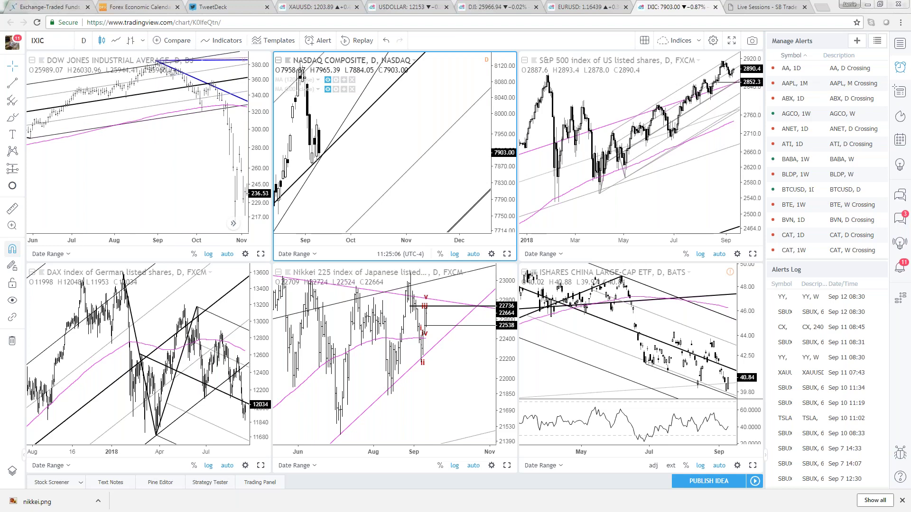
Switch to Excel and examine the normalized 1929 data and the Matching Lows chart comparing 1929 with now
key(alt+Tab)
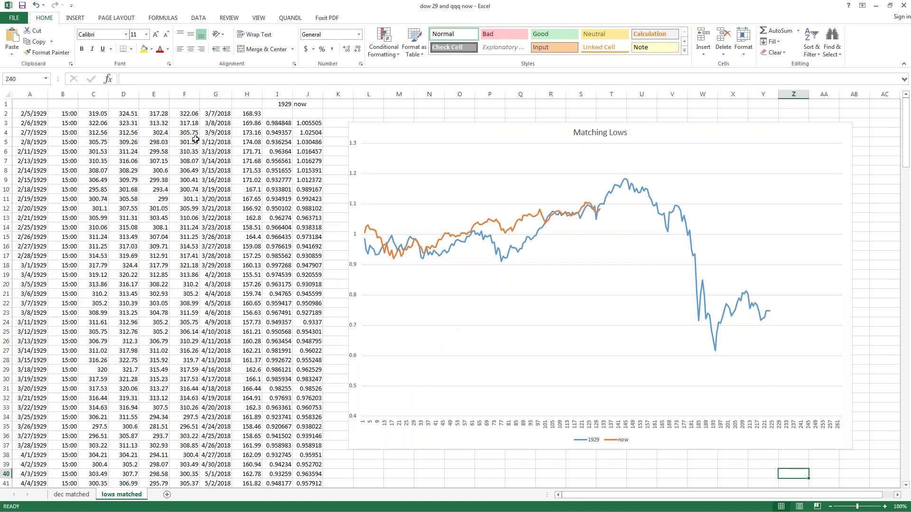
click(280, 150)
scroll(279, 151, down, 1)
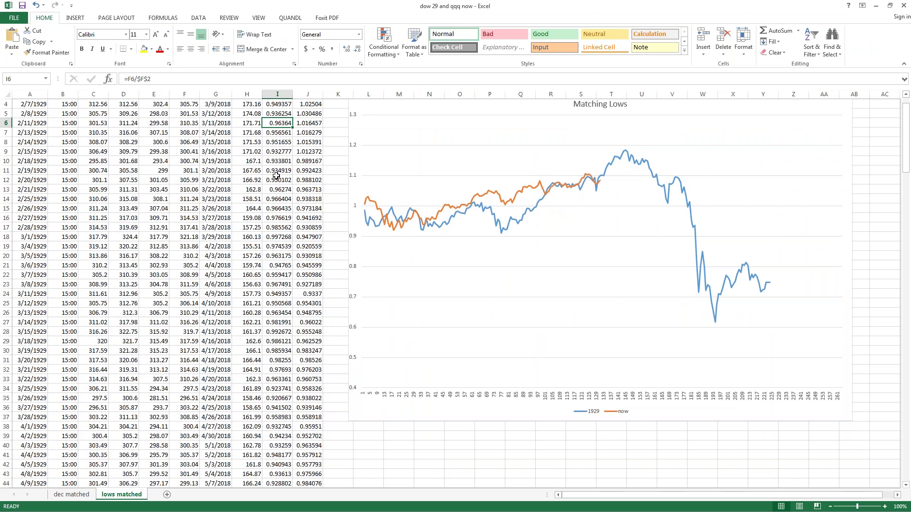
scroll(280, 157, up, 1)
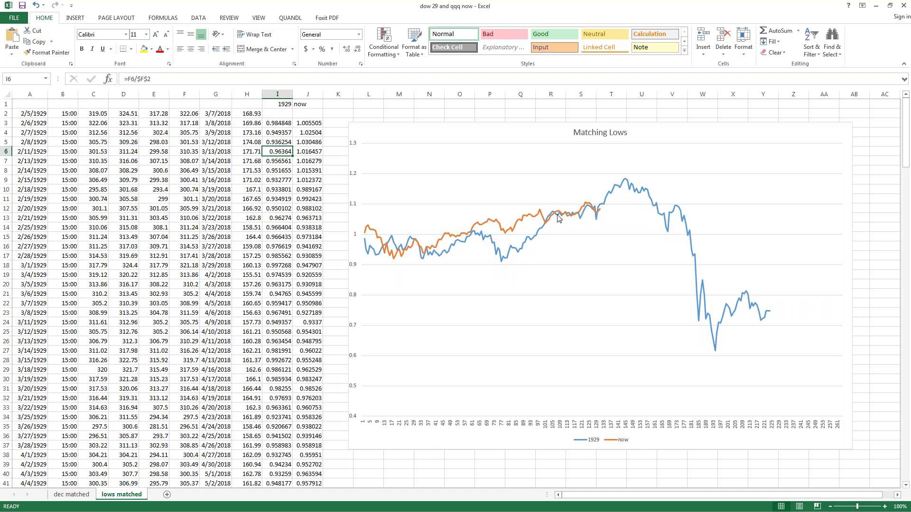
mouse_move(596, 217)
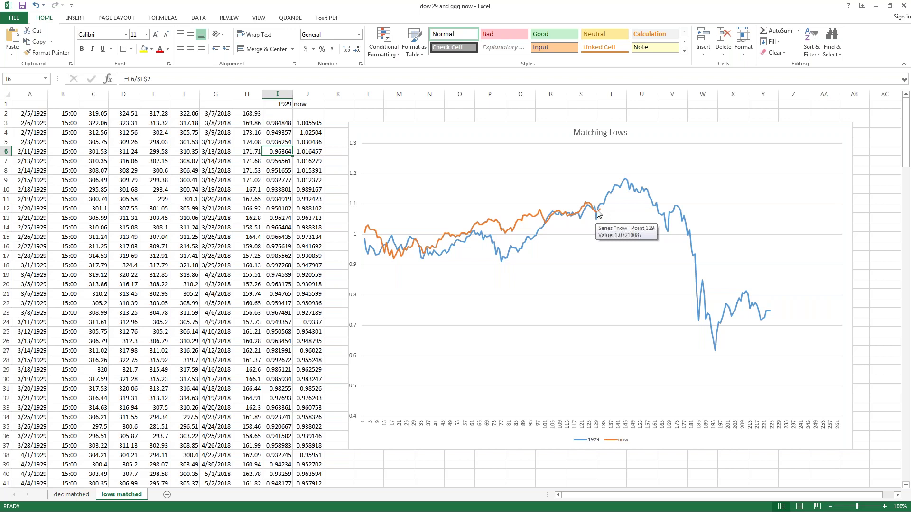
mouse_move(624, 184)
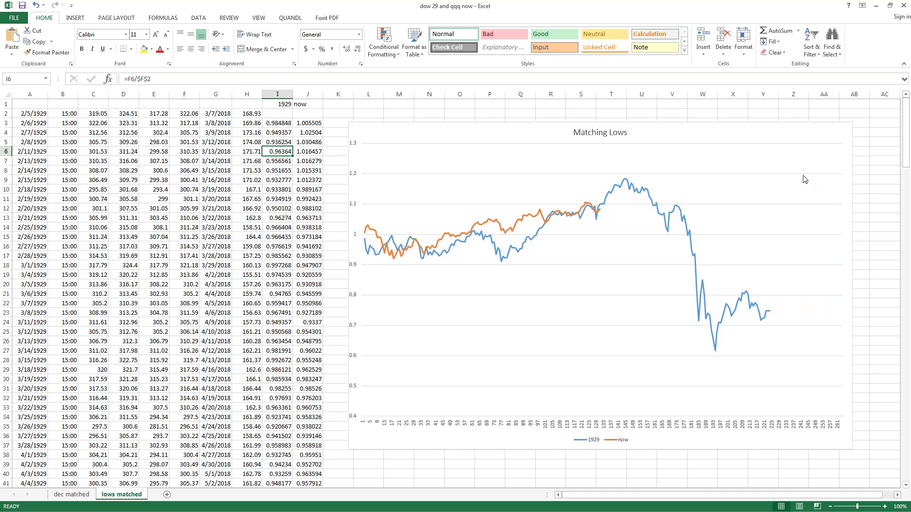
Return to TradingView and change the NASDAQ Composite chart to the QQQ symbol on the 60-minute interval
key(alt+Tab)
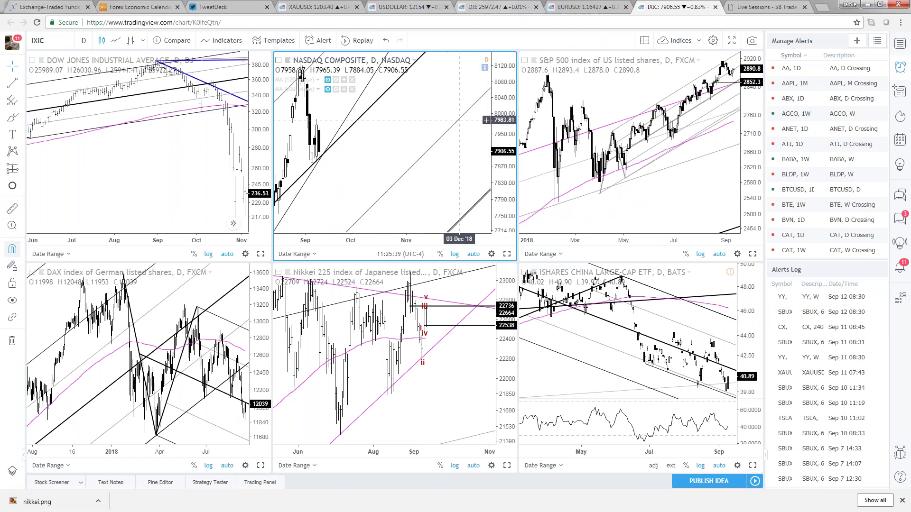
text(QQQ)
key(Return)
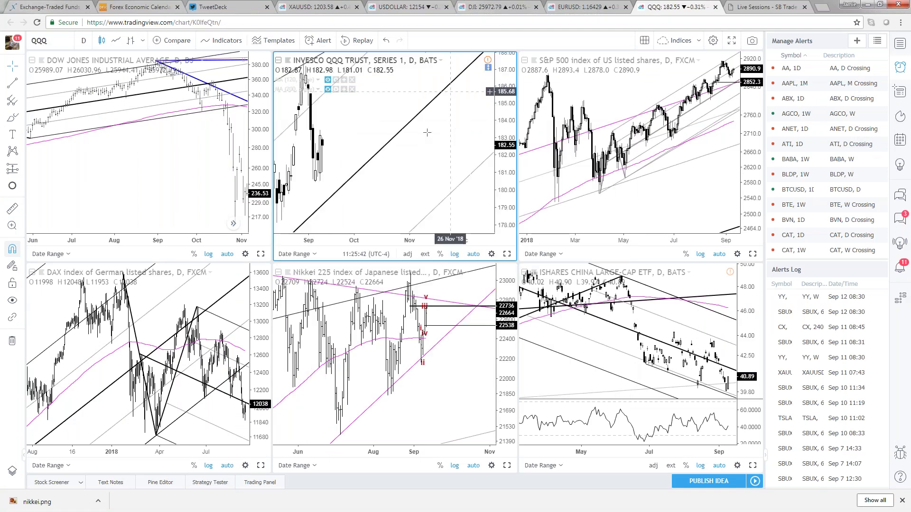
text(60)
key(Return)
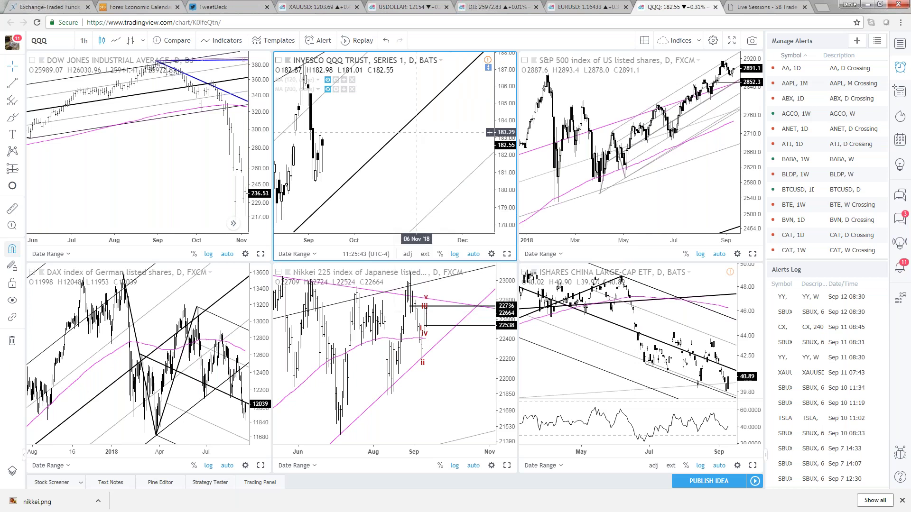
Maximize the 60-minute QQQ chart and examine its price swings from May to September against the pitchfork lines
key(alt+Return)
scroll(506, 257, down, 2)
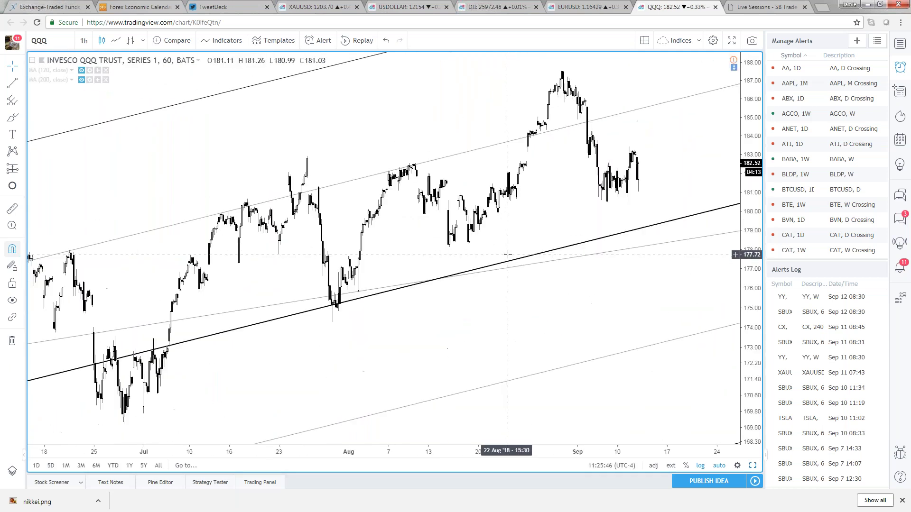
scroll(505, 257, down, 2)
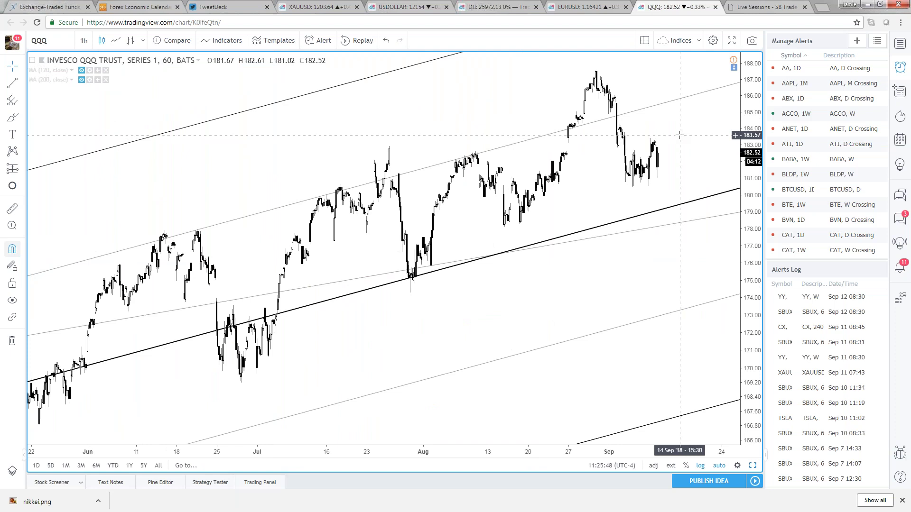
scroll(679, 135, down, 2)
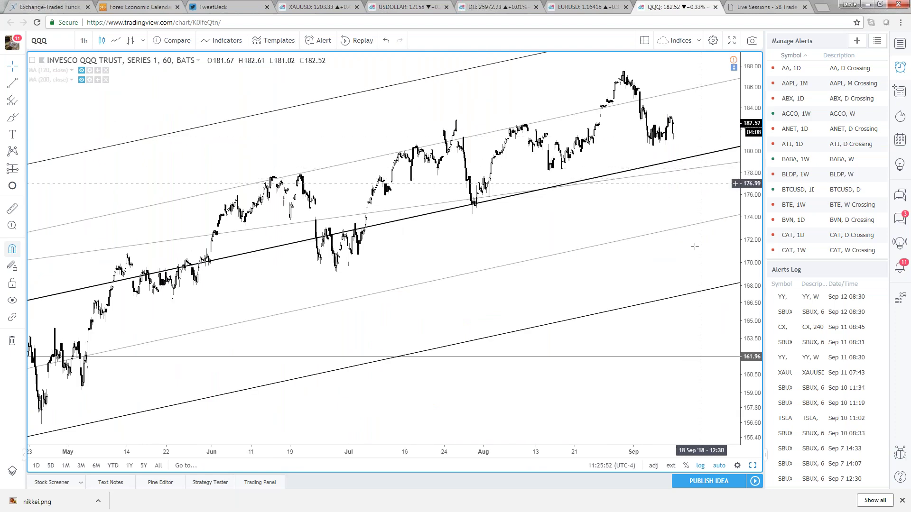
scroll(671, 321, up, 2)
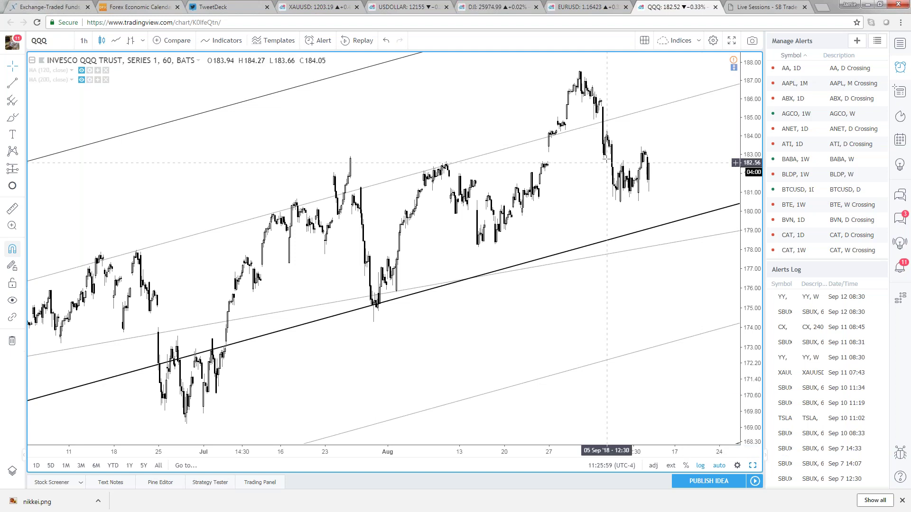
scroll(522, 309, down, 2)
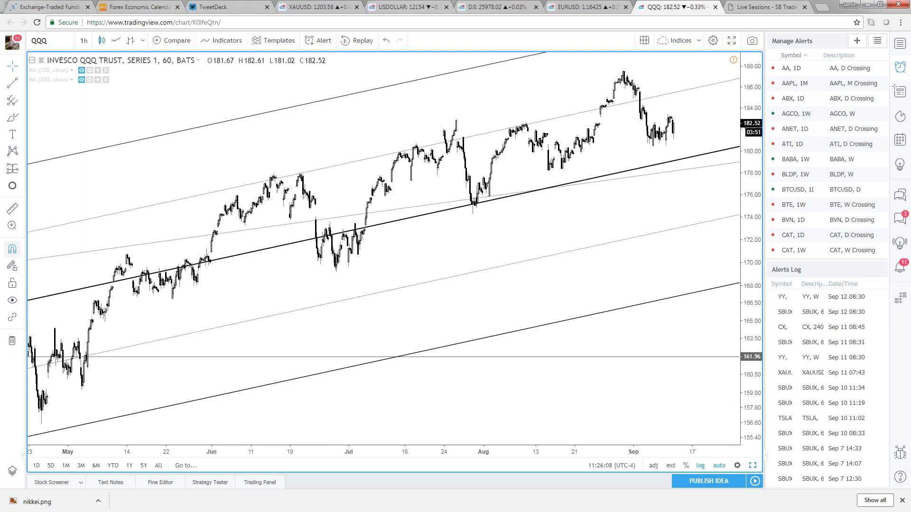
Switch to TradeStation, maximize the EURJPY 240-minute chart and widen the bar spacing to show late July through September in detail
key(alt+Tab)
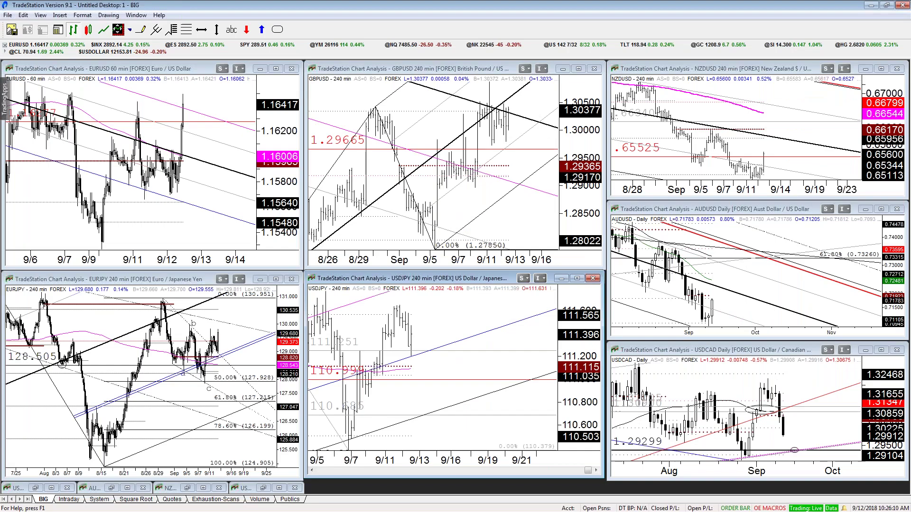
click(276, 279)
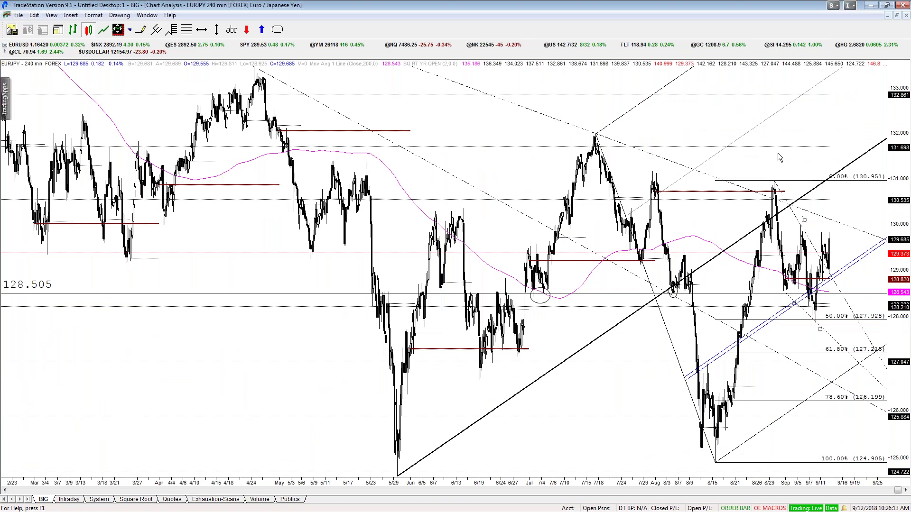
key(Up)
key(Up)
key(Up)
key(Up)
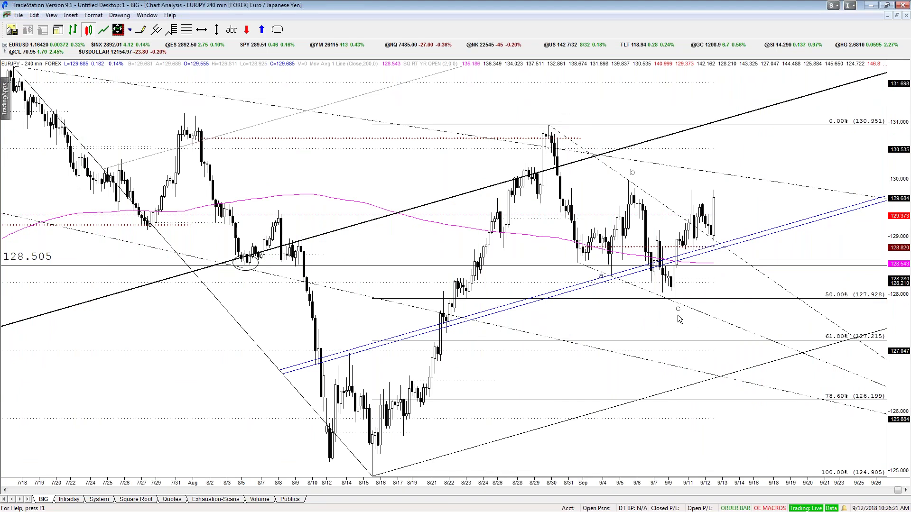
scroll(680, 322, up, 2)
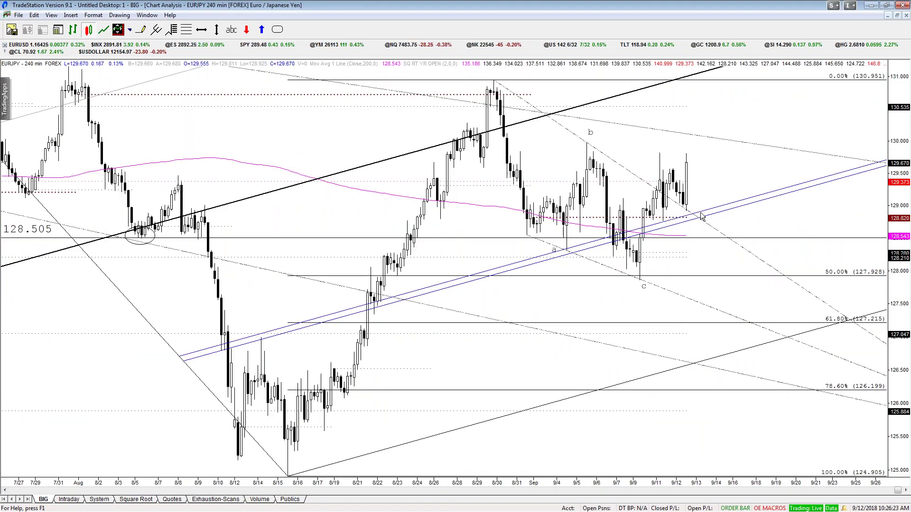
Inspect the price levels just ahead of the latest EURJPY bar with the crosshair data tip
mouse_move(728, 177)
mouse_down()
mouse_move(717, 191)
mouse_move(714, 180)
mouse_up()
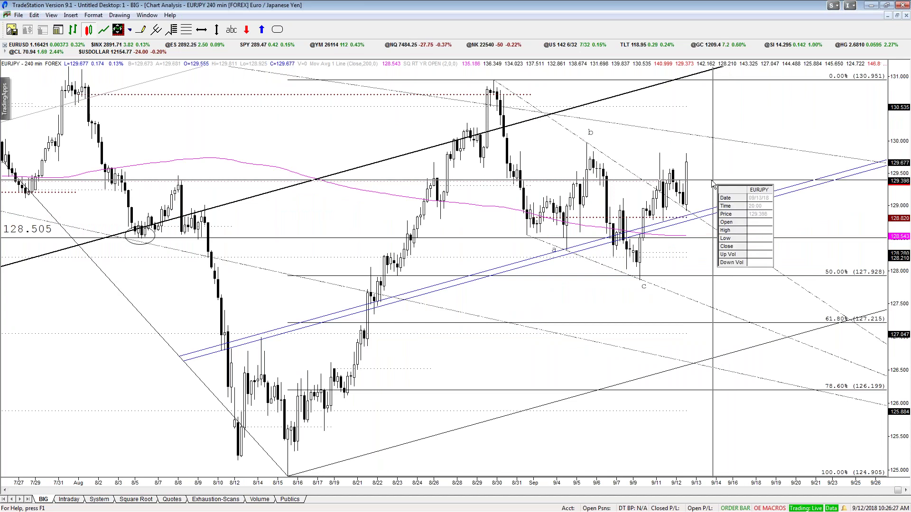
drag(713, 181, 716, 181)
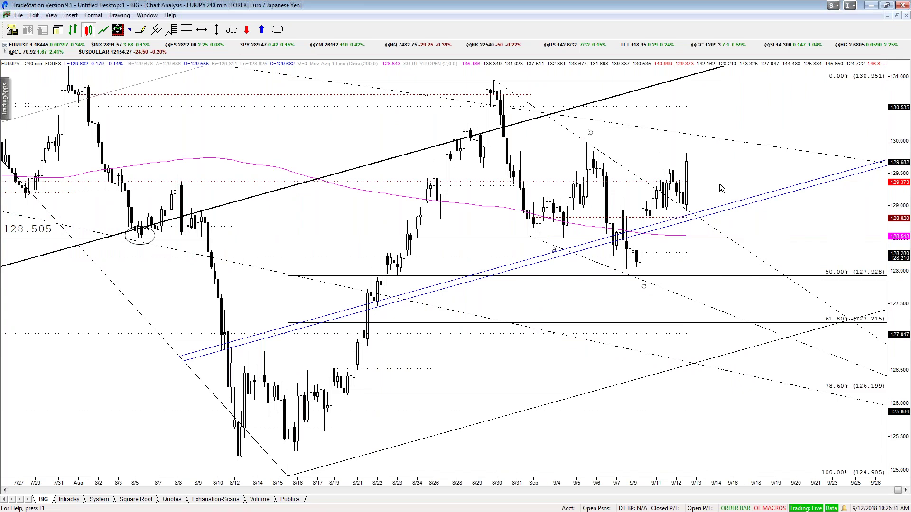
click(724, 177)
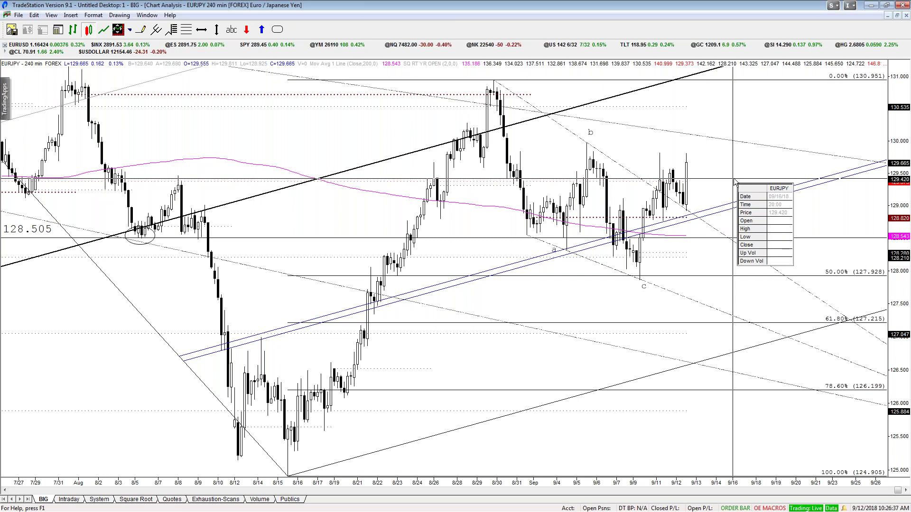
click(732, 179)
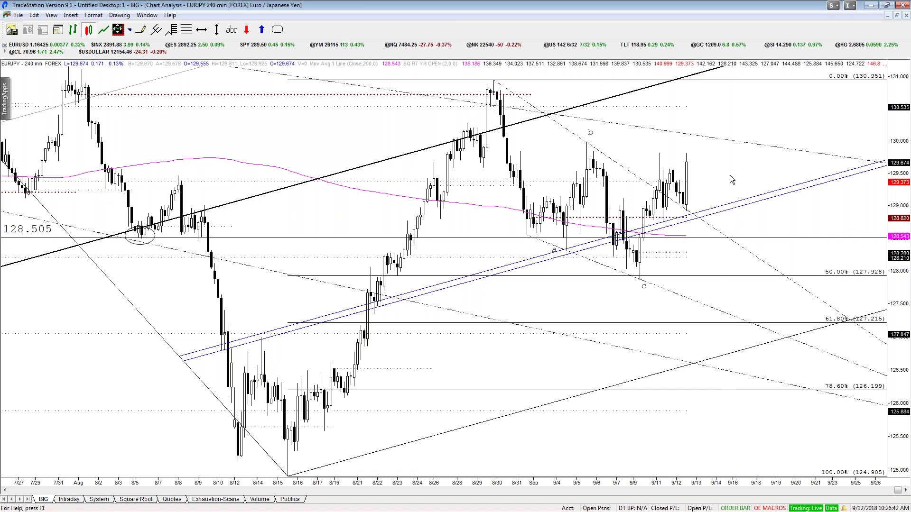
drag(729, 175, 736, 179)
drag(736, 178, 741, 175)
drag(722, 165, 735, 182)
click(713, 176)
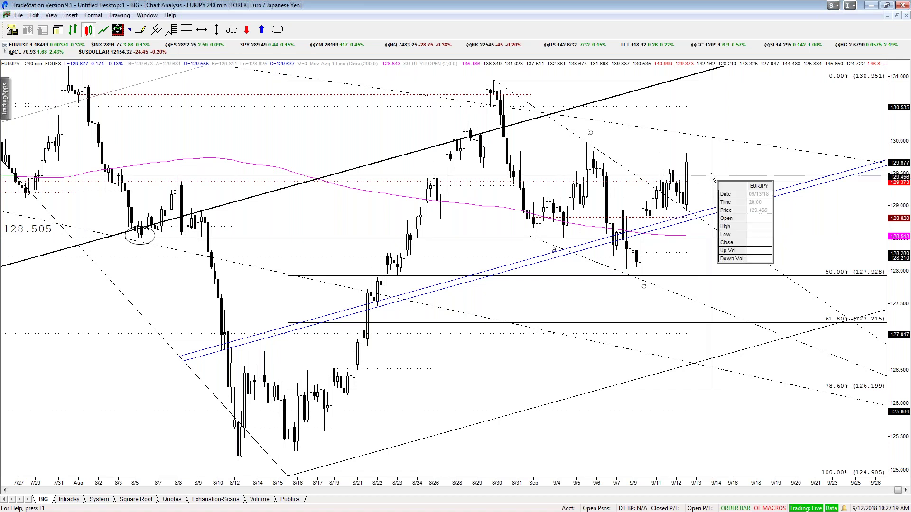
Restore the EURJPY chart to the tiled layout, activate the USDJPY chart and switch to the Publics workspace
click(713, 174)
key(ctrl+F5)
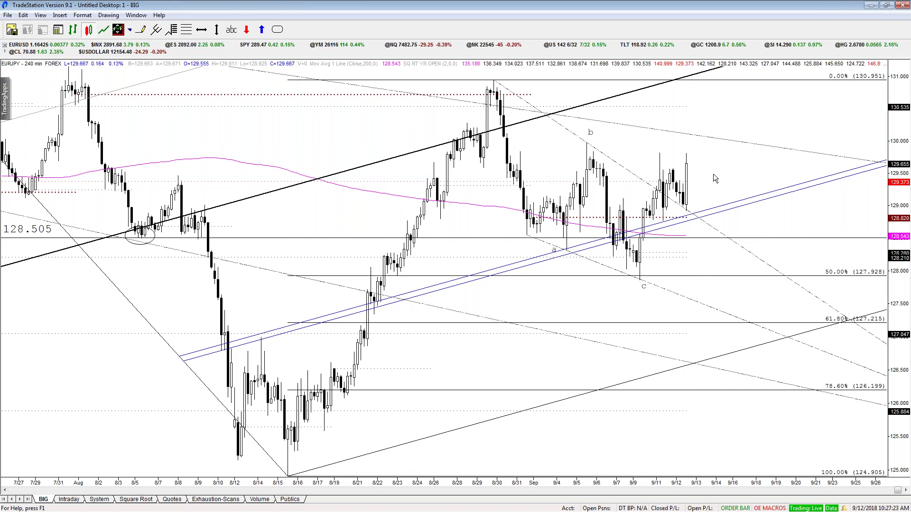
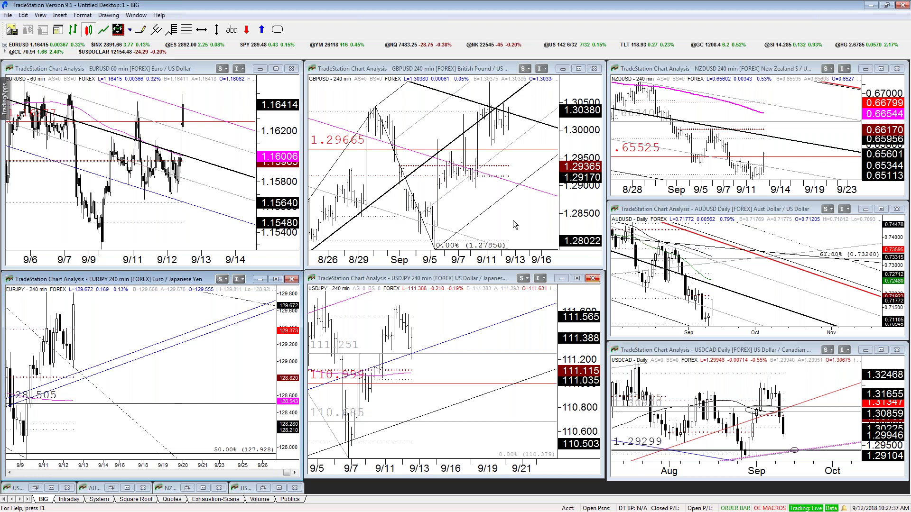
click(434, 312)
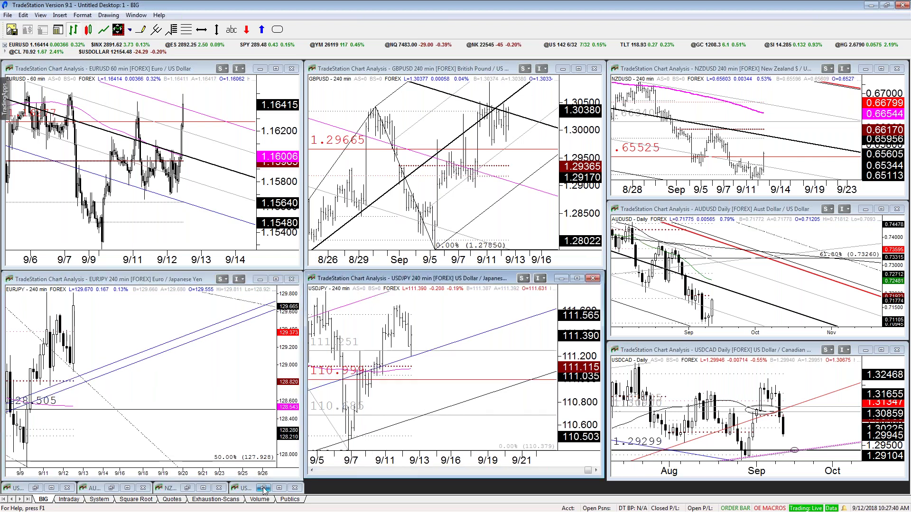
click(290, 499)
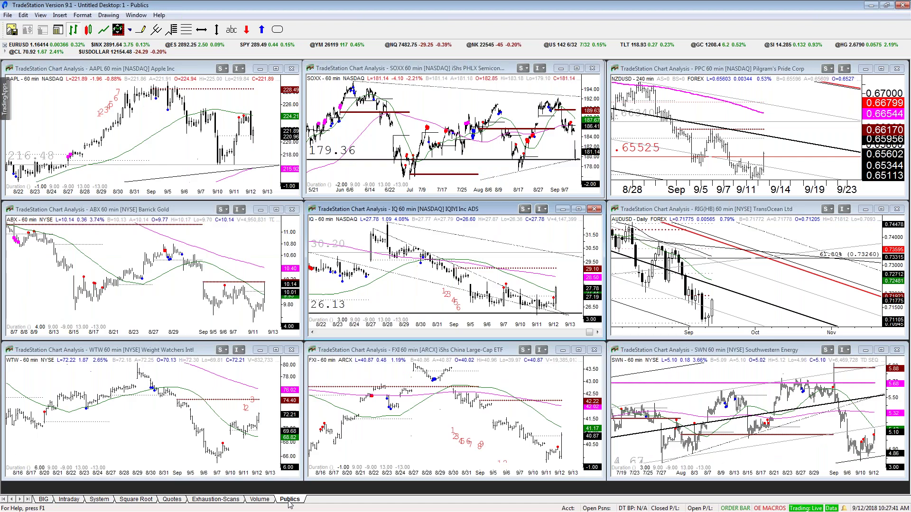
Duplicate the AAPL 60-minute chart window, maximize the copy on the 240-minute interval and tighten its bar spacing
click(259, 114)
right_click(265, 99)
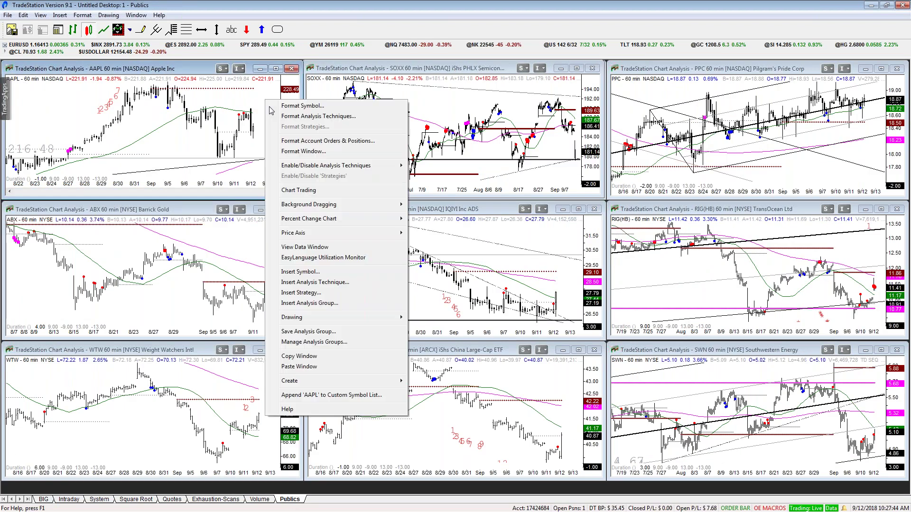
click(310, 361)
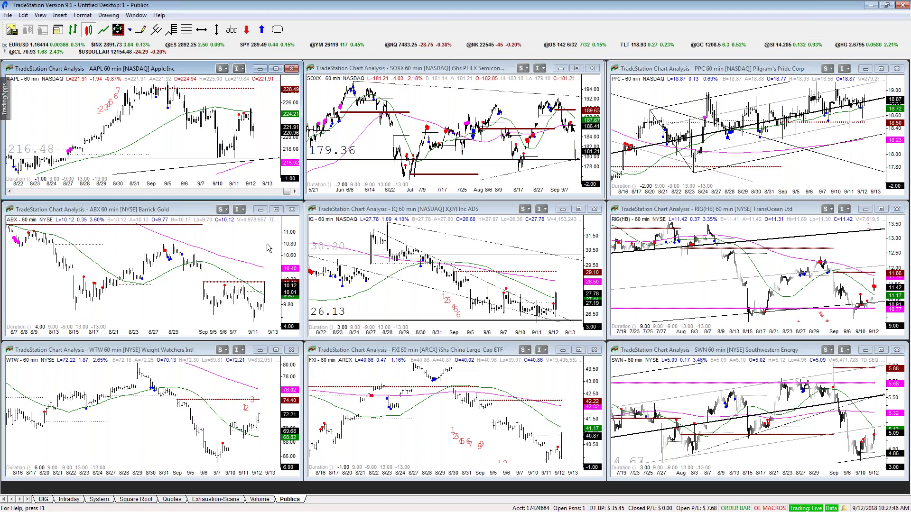
right_click(266, 247)
click(303, 462)
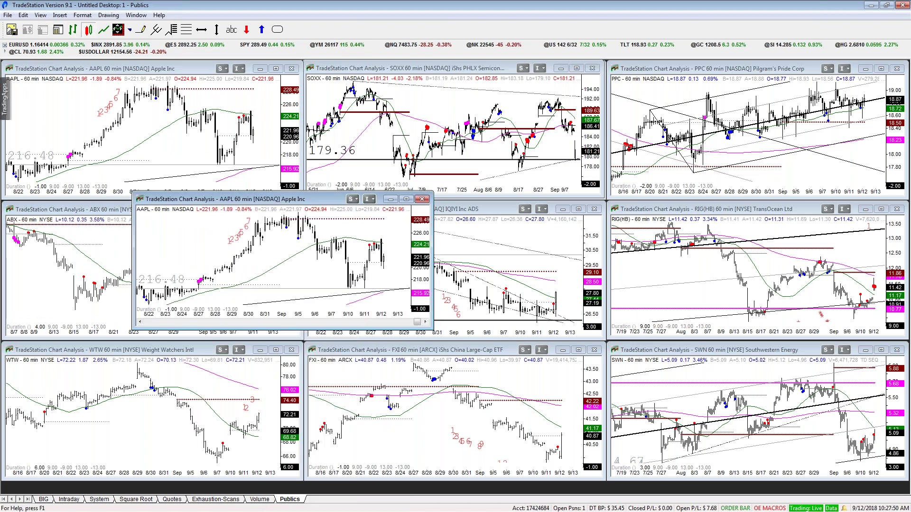
click(406, 199)
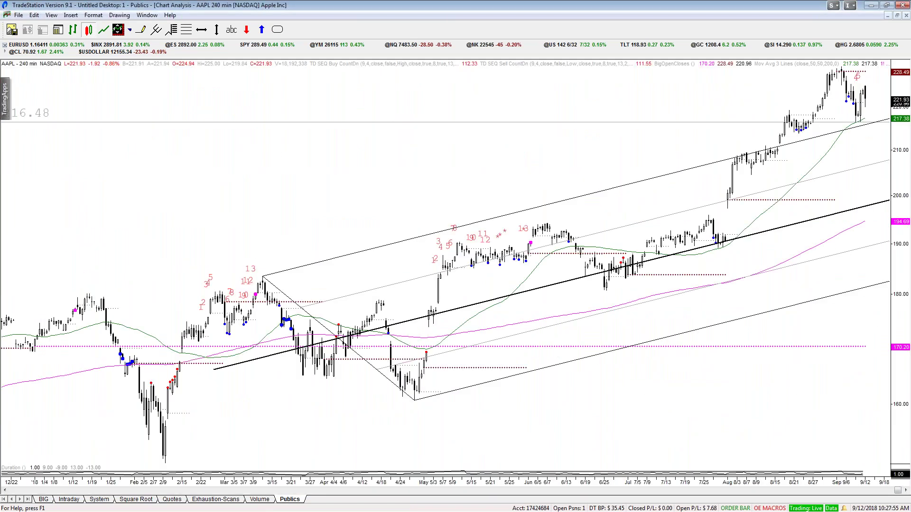
key(Down)
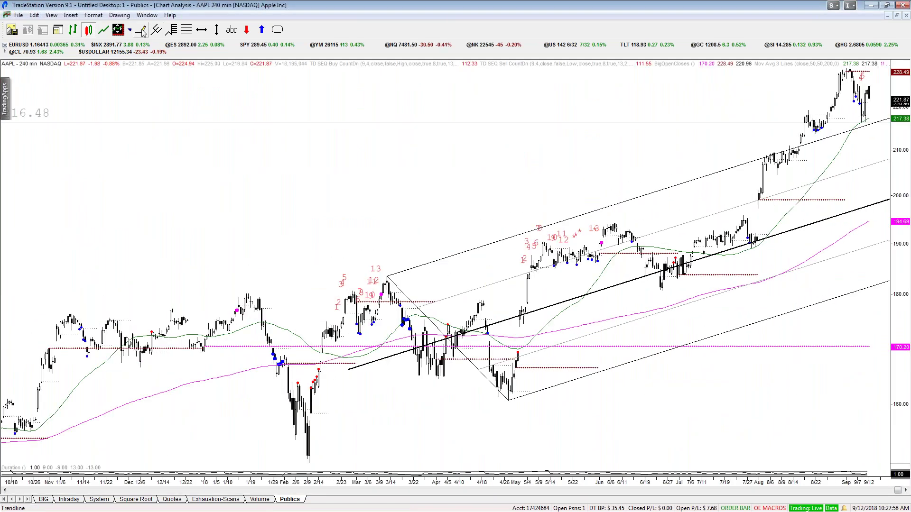
Draw a trendline on the AAPL 240-minute chart from the February low to the late-April low
click(142, 29)
click(309, 462)
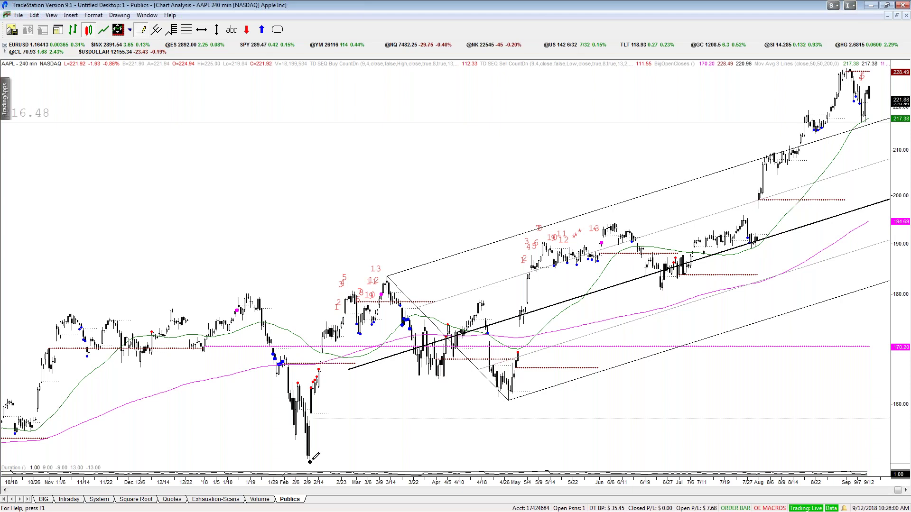
click(142, 30)
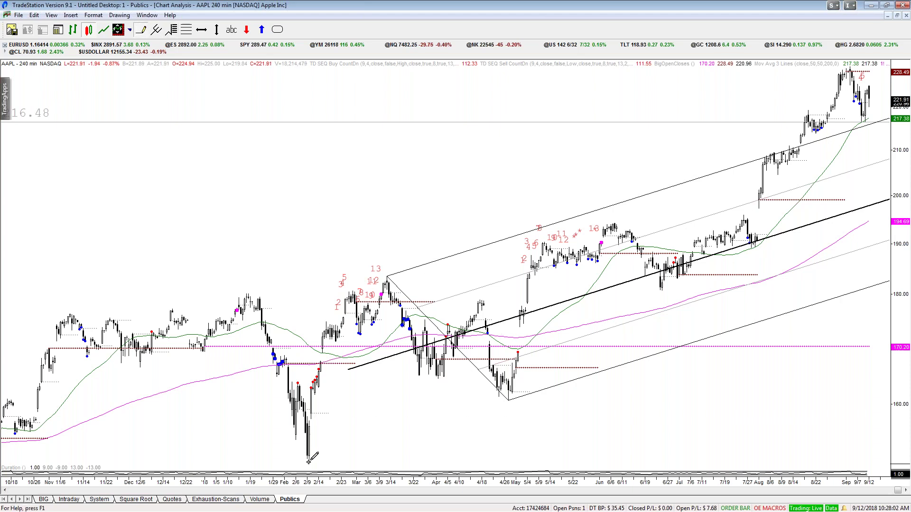
drag(309, 461, 508, 400)
mouse_move(510, 406)
Examine AAPL's swings since February against the trendline and the upper, median and lower pitchfork lines
drag(612, 223, 467, 192)
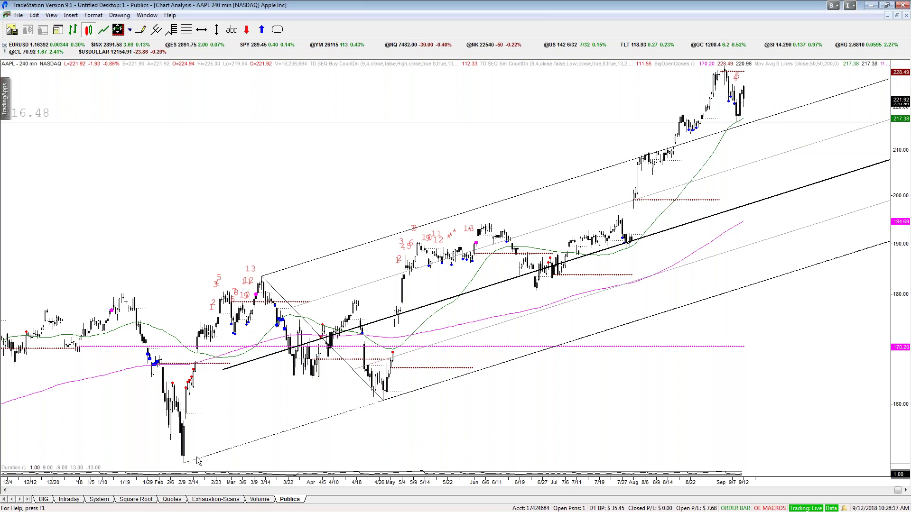
mouse_move(388, 420)
mouse_down()
mouse_move(377, 424)
mouse_move(391, 433)
mouse_up()
drag(679, 161, 686, 128)
drag(745, 137, 759, 96)
key(shift+Right)
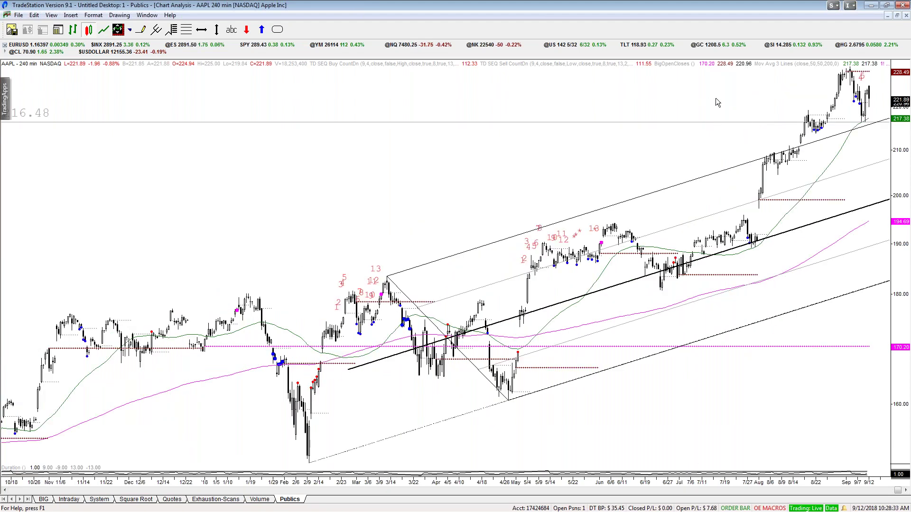
Widen the AAPL bar spacing and inspect the price levels just ahead of the latest bar with the crosshair data tip
scroll(715, 98, up, 4)
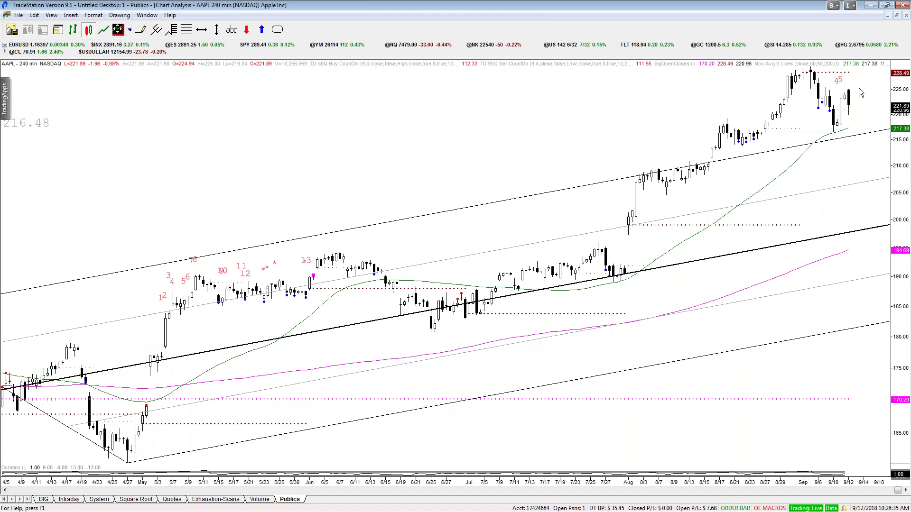
drag(856, 86, 858, 139)
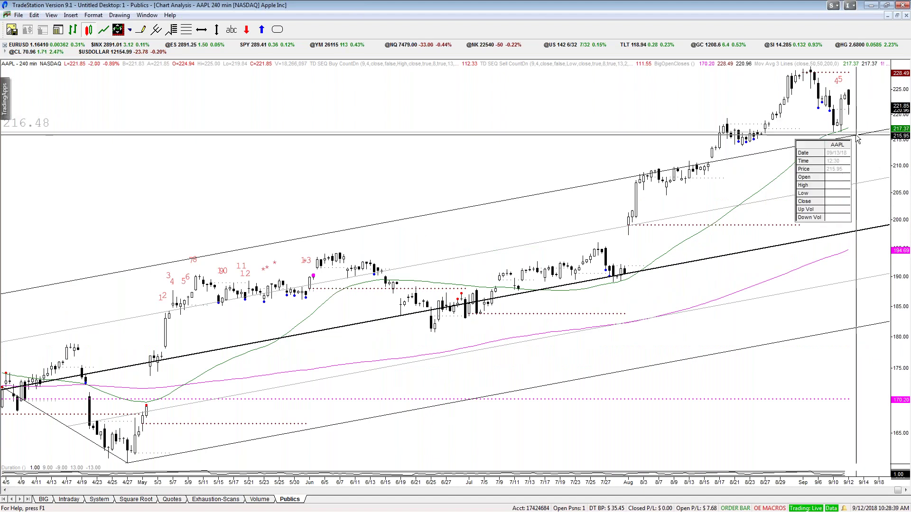
right_click(858, 139)
click(702, 116)
drag(859, 166, 871, 72)
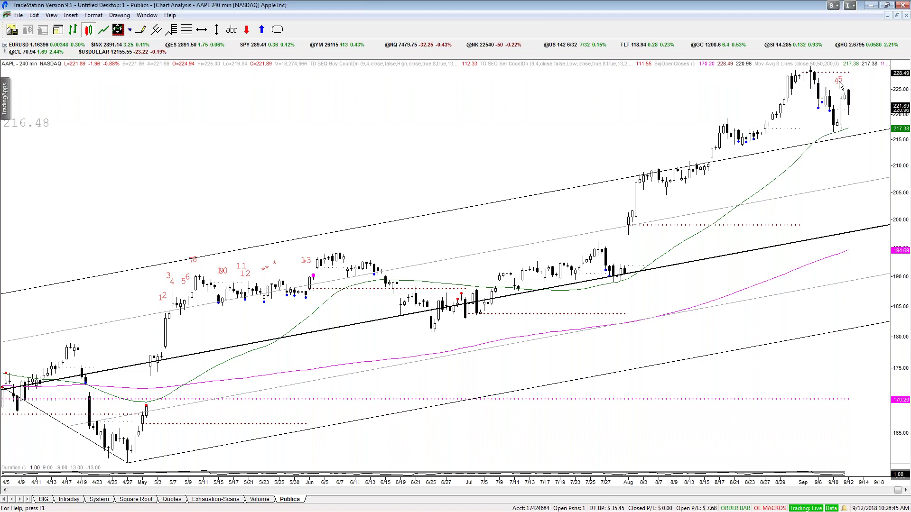
drag(571, 90, 571, 94)
right_click(858, 169)
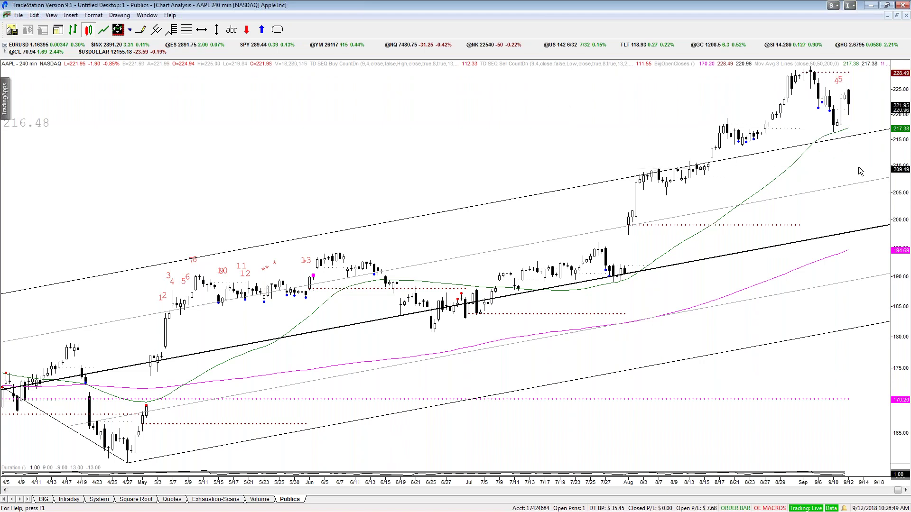
Restore the tiled layout and close the duplicated AAPL chart window
key(Escape)
click(896, 15)
click(427, 199)
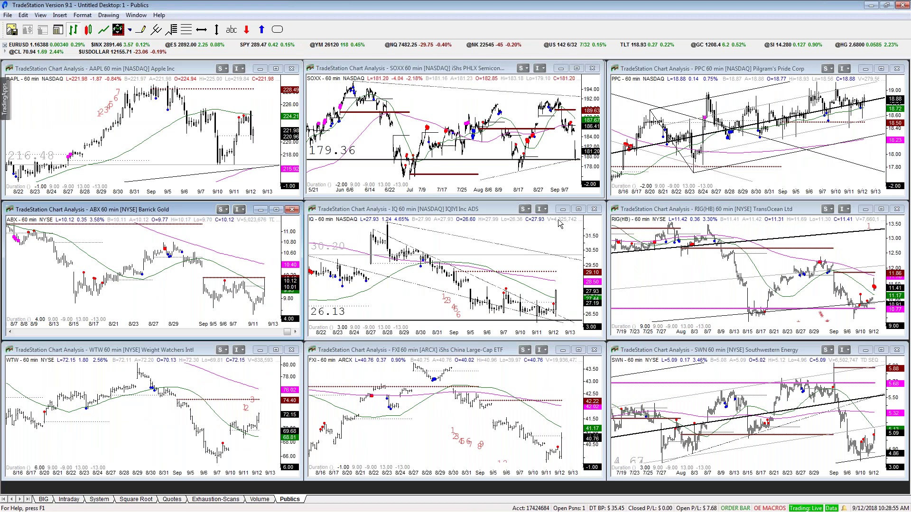
Maximize the IQ 60-minute chart, inspect the price levels beside its latest bar with the data tip, and restore the tiled layout
click(557, 229)
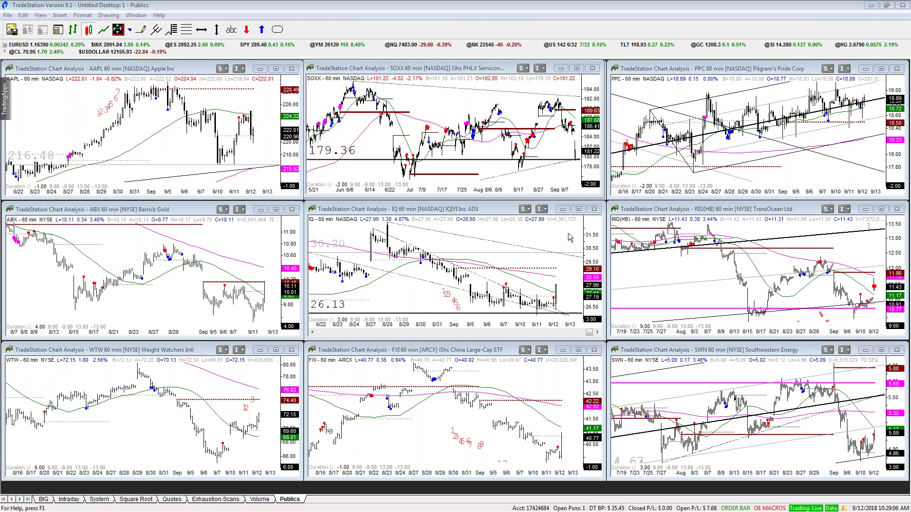
click(567, 287)
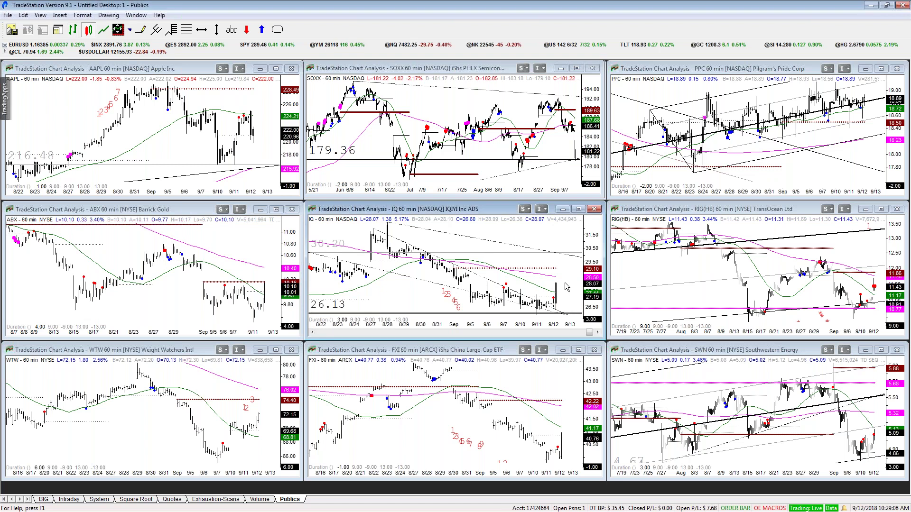
drag(565, 288, 566, 287)
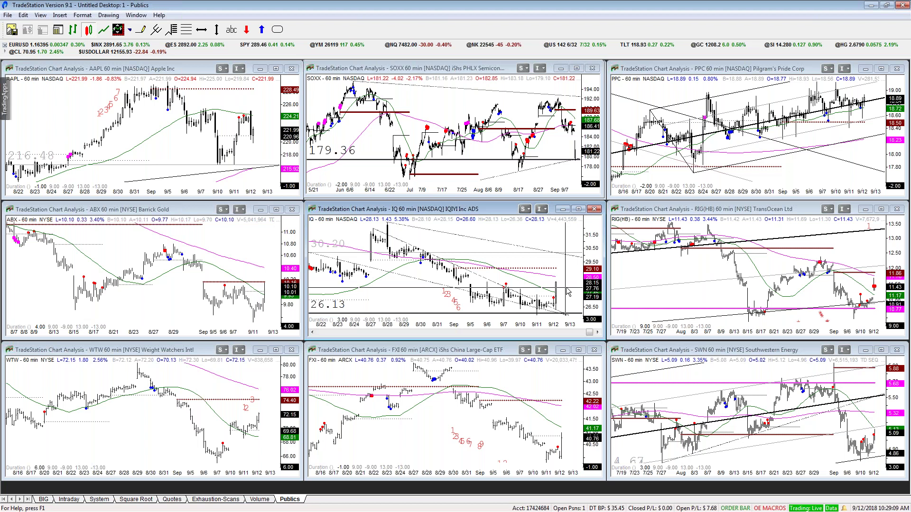
double_click(566, 288)
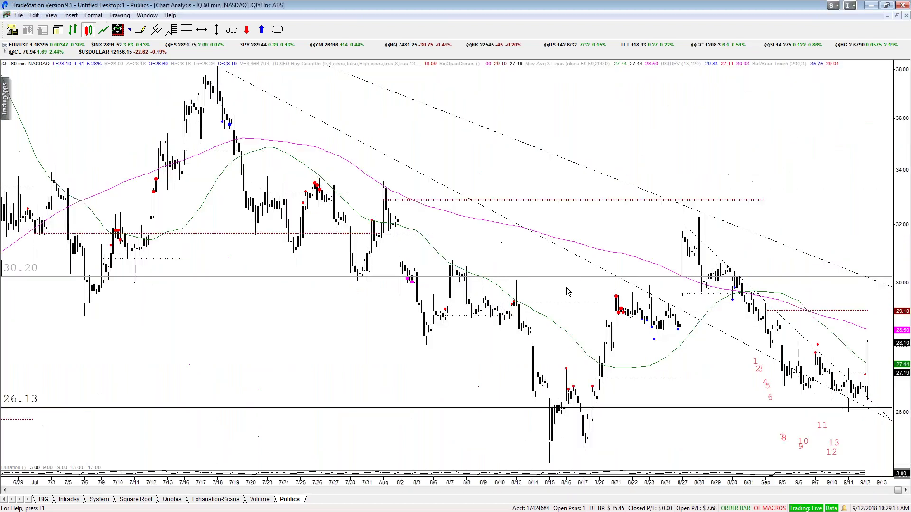
drag(873, 444, 875, 331)
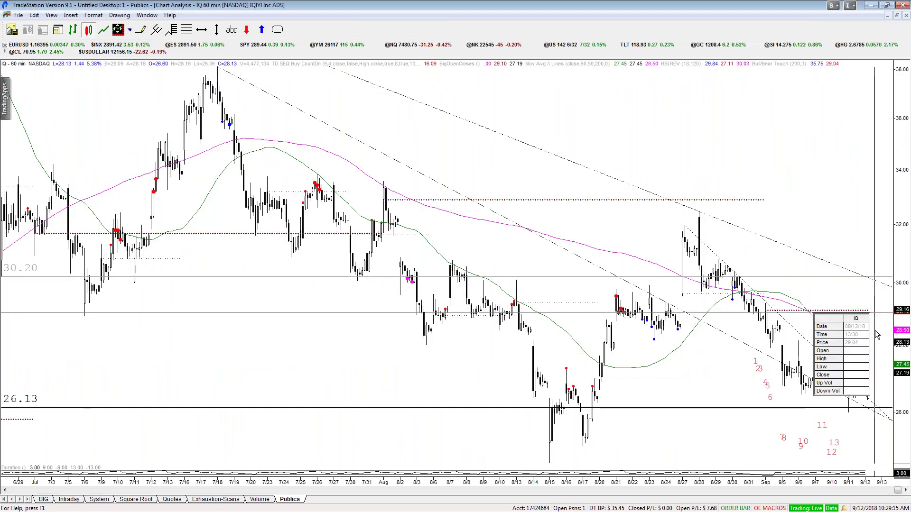
key(ctrl+r)
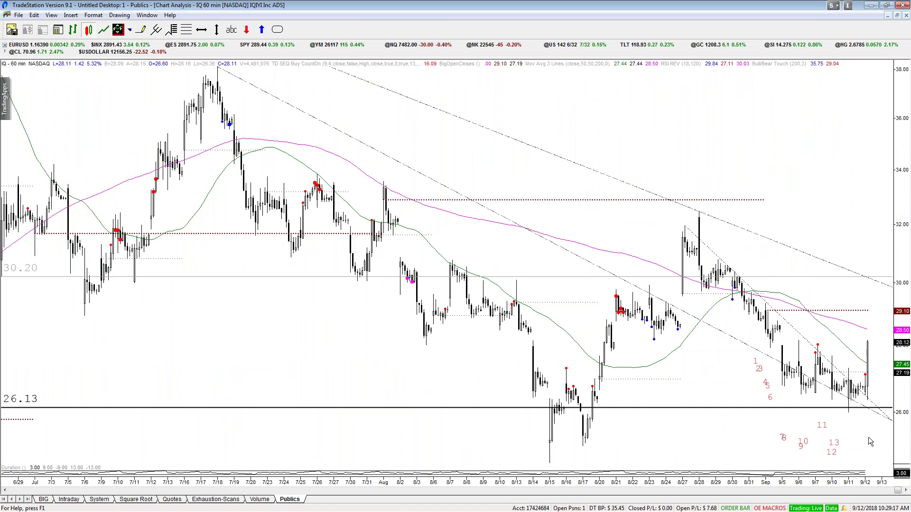
double_click(870, 441)
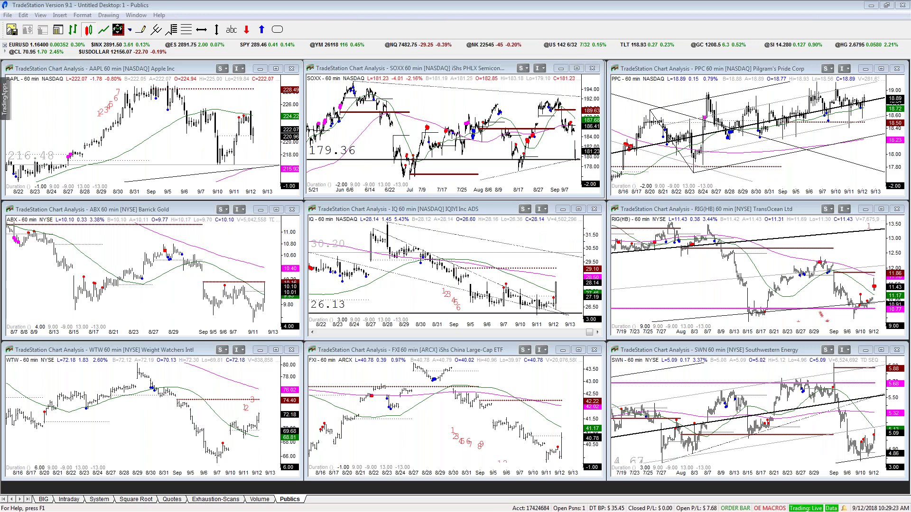
Return to the BIG workspace and review the EURUSD 60-minute and EURJPY 240-minute charts
click(43, 502)
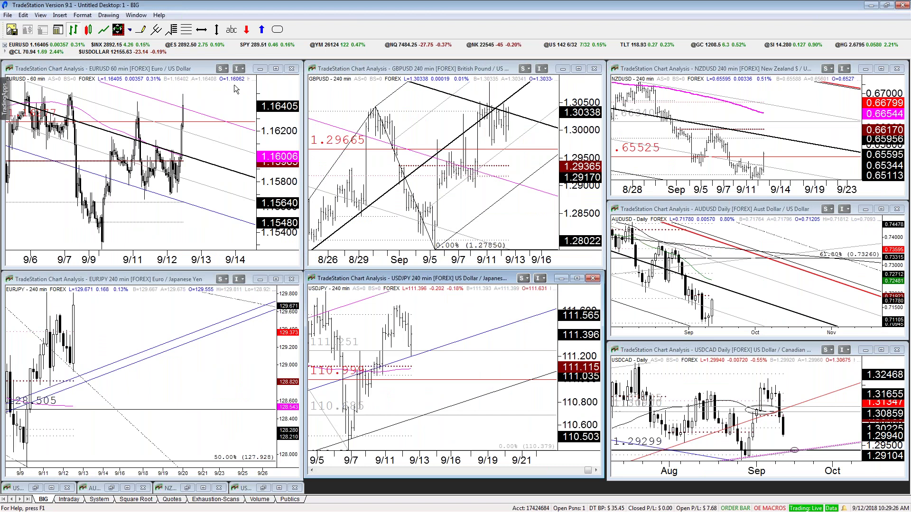
click(234, 84)
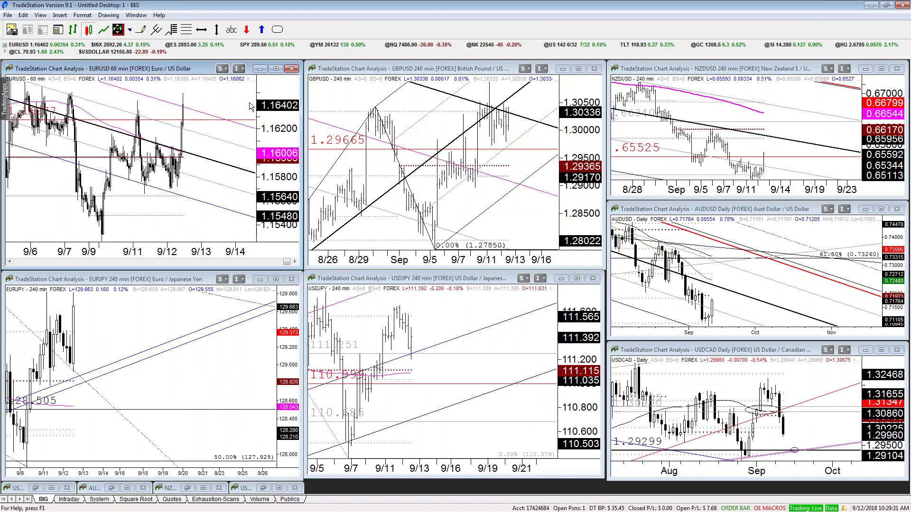
click(125, 317)
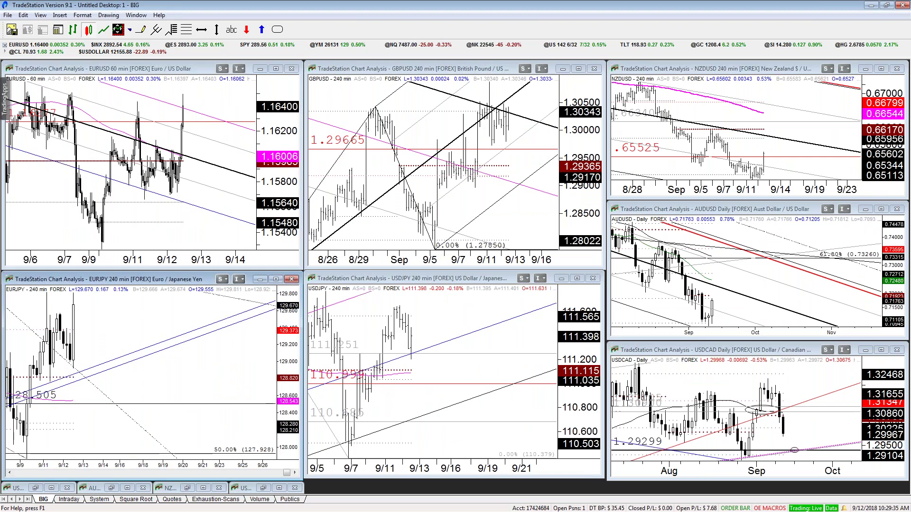
Switch to TradingView's EURUSD tab, maximize the AUDUSD 4-hour chart and examine its descending pitchfork and the trendline from February
key(alt+Tab)
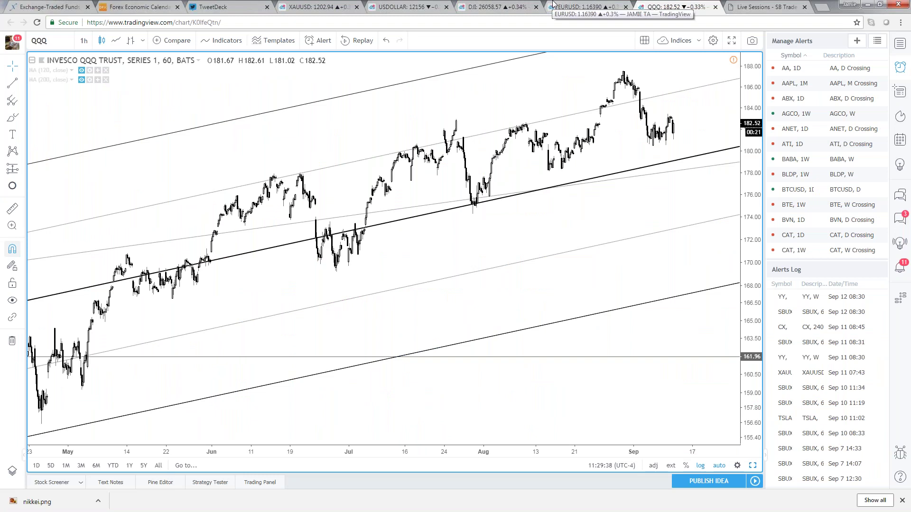
click(553, 4)
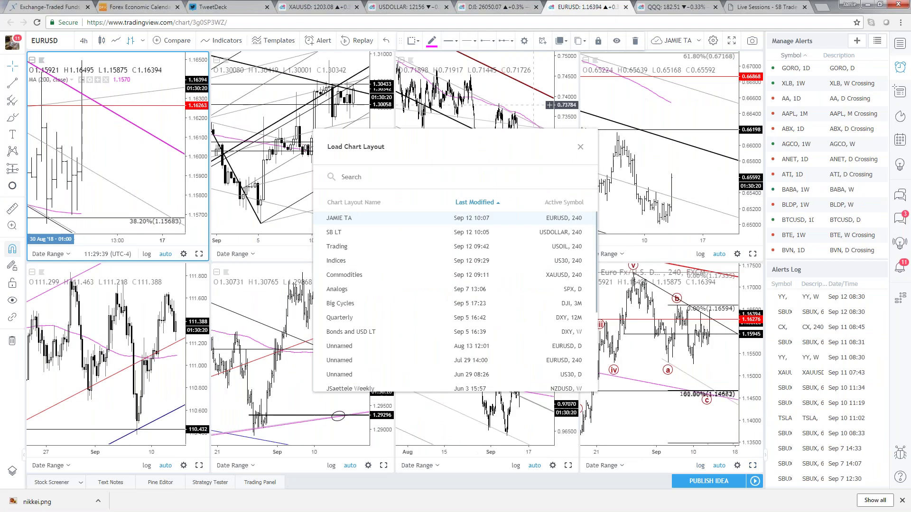
click(549, 105)
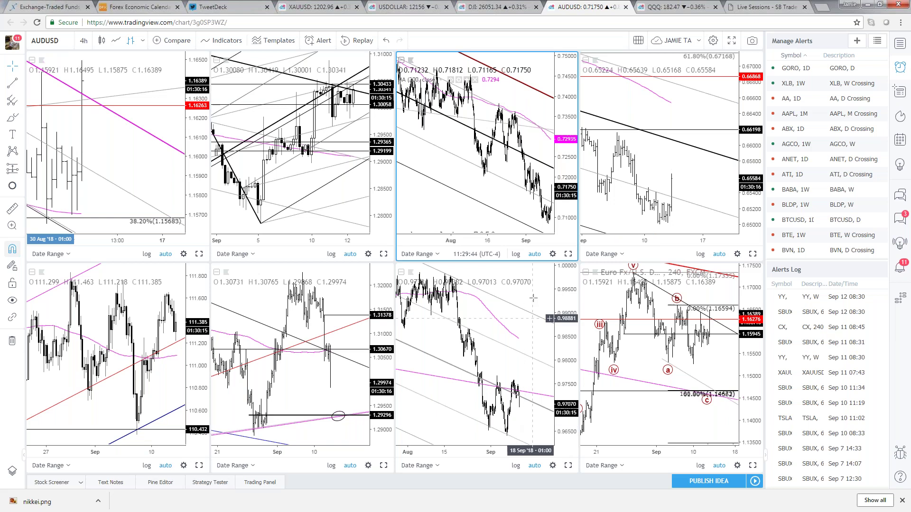
click(566, 255)
drag(452, 417, 376, 410)
scroll(384, 408, up, 1)
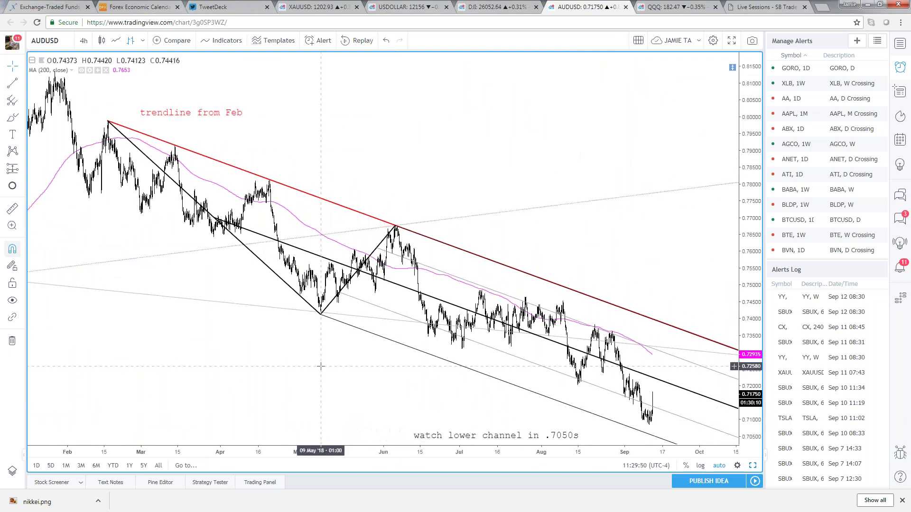
scroll(313, 369, down, 3)
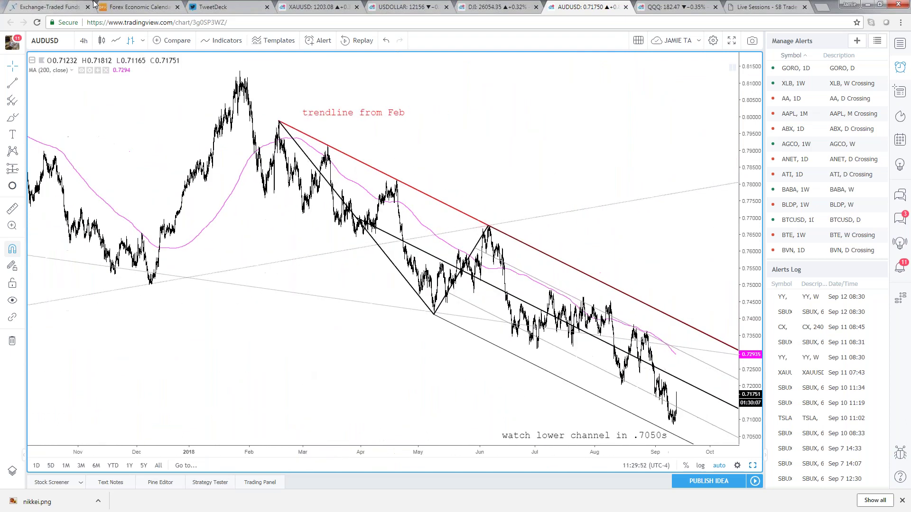
Switch to the DailyFX economic calendar and read the upcoming AUD employment releases and the September 13 events
key(ctrl+2)
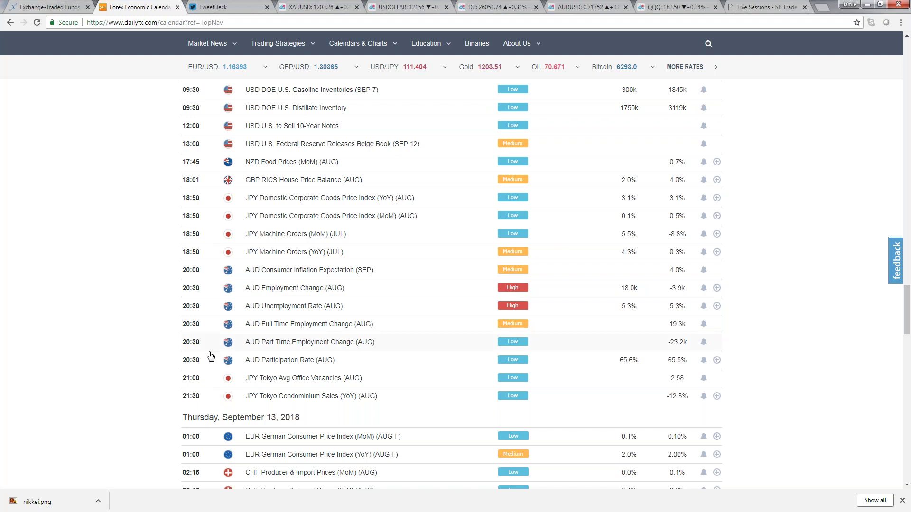
scroll(89, 172, down, 1)
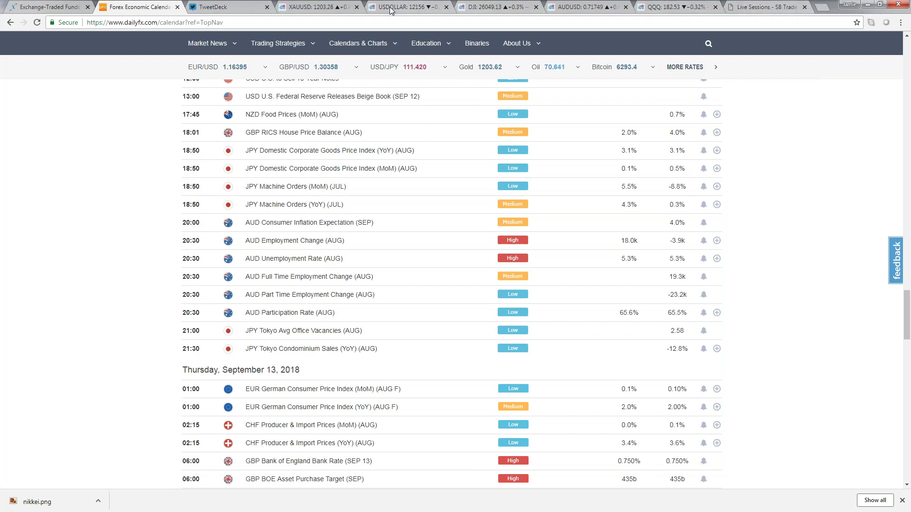
Look through the gold, AUDUSD and Dow Jones FXCM Dollar Index charts, finishing on AUDUSD
click(332, 6)
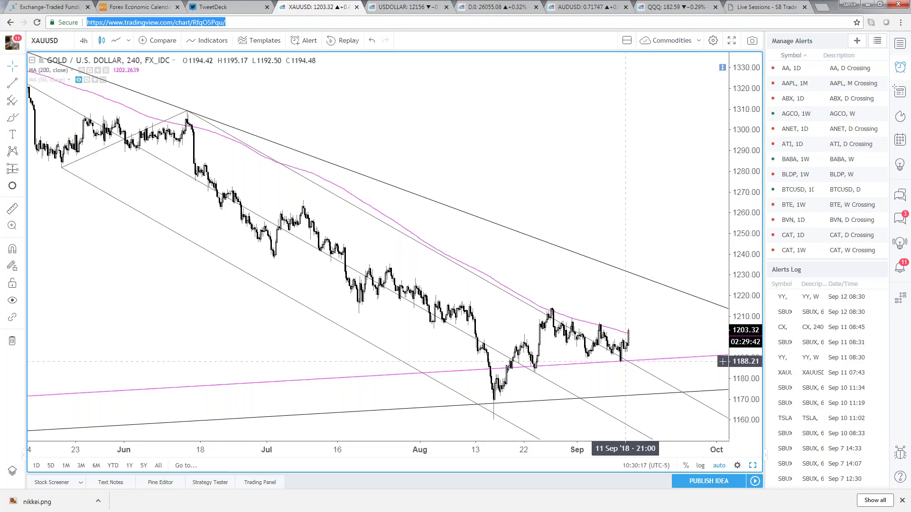
click(493, 7)
click(581, 7)
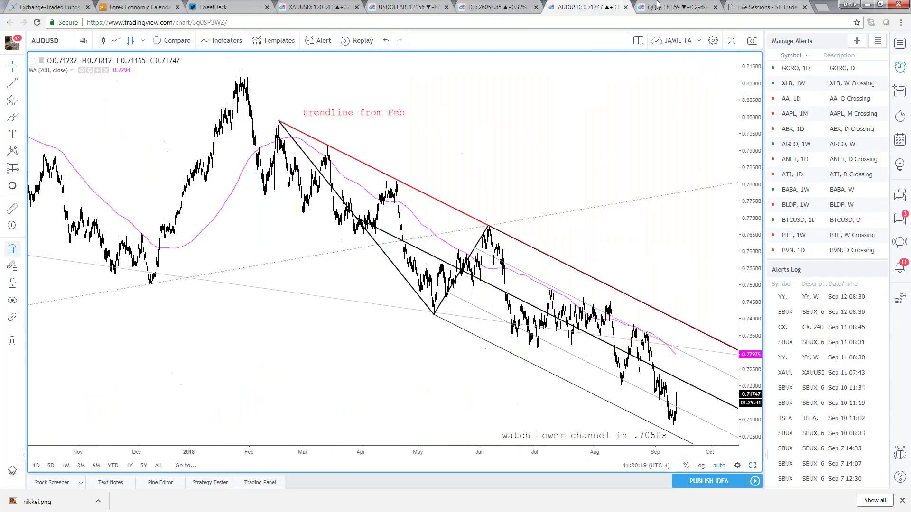
click(431, 5)
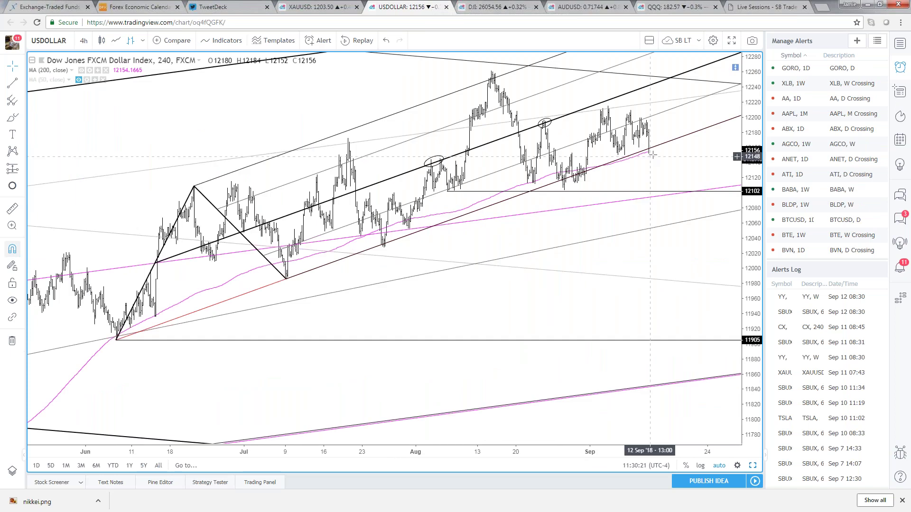
click(588, 7)
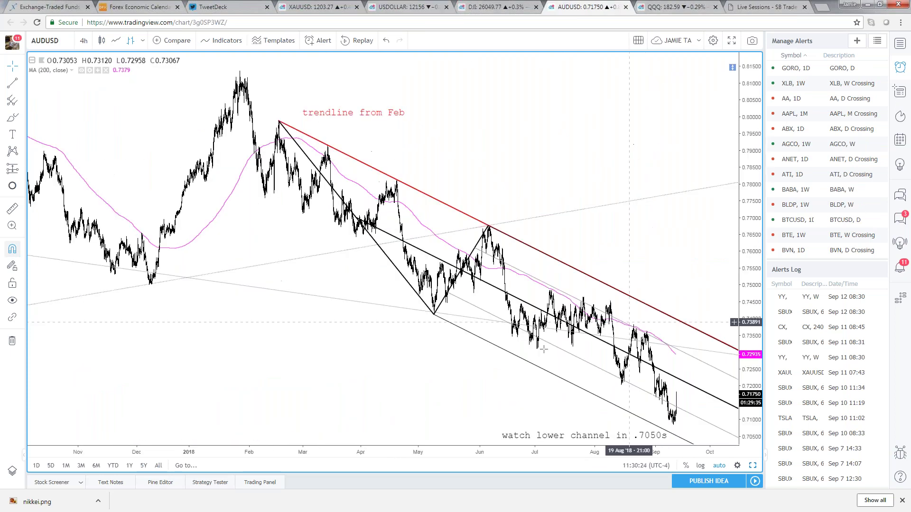
Examine the AUDUSD 4-hour chart's descending channel and February trendline, both close up and with room around the latest prices
scroll(242, 367, up, 5)
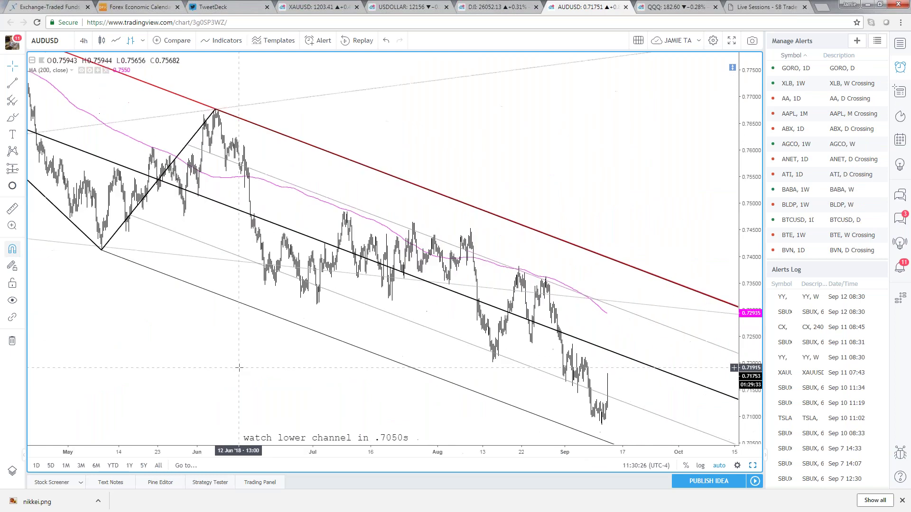
scroll(239, 367, down, 4)
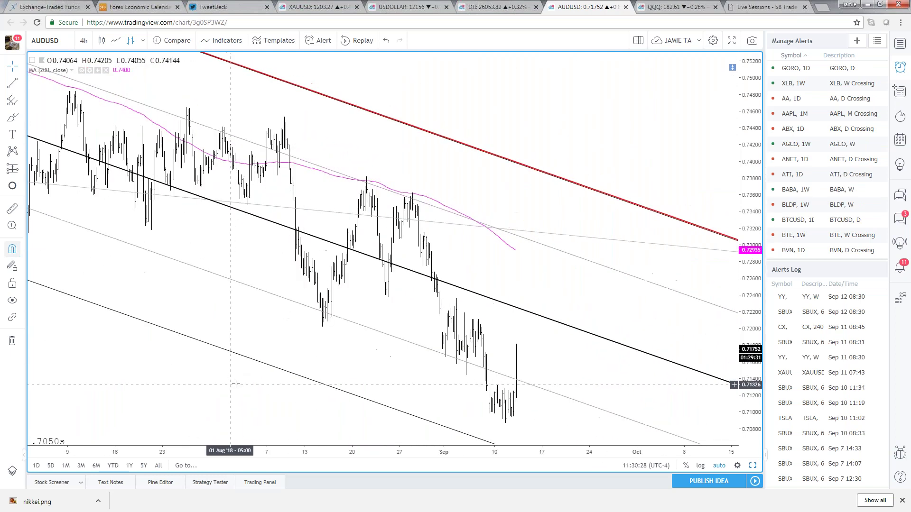
scroll(241, 383, down, 6)
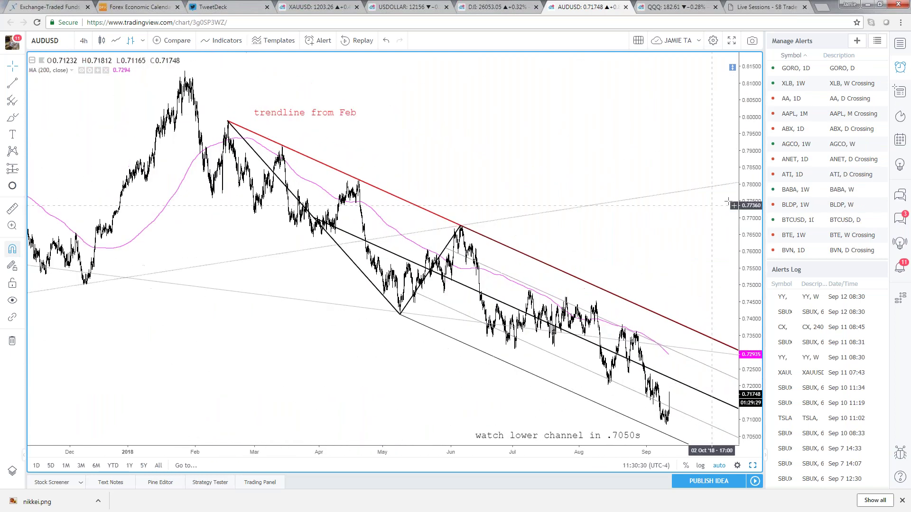
drag(743, 203, 744, 231)
drag(655, 270, 639, 253)
scroll(622, 235, up, 1)
scroll(617, 294, right, 3)
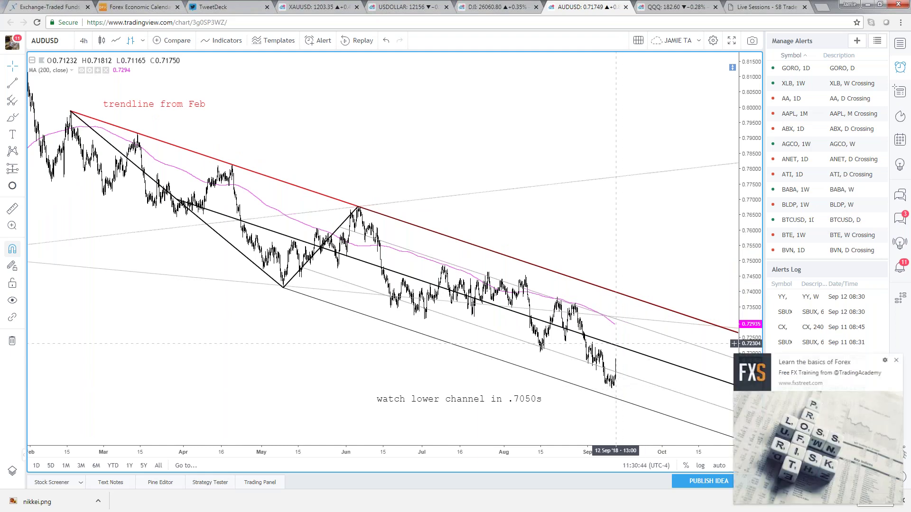
Dismiss the Forex training notification and restore automatic price scaling on the AUDUSD chart
click(895, 361)
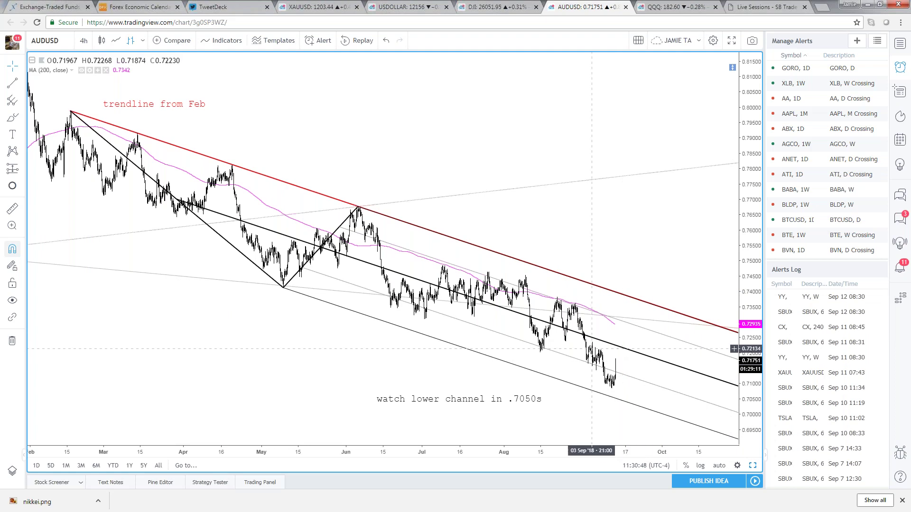
drag(215, 361, 236, 362)
click(716, 465)
Place a horizontal ray on the AUDUSD chart starting at the 4 September swing high, at 0.72186
scroll(504, 416, up, 11)
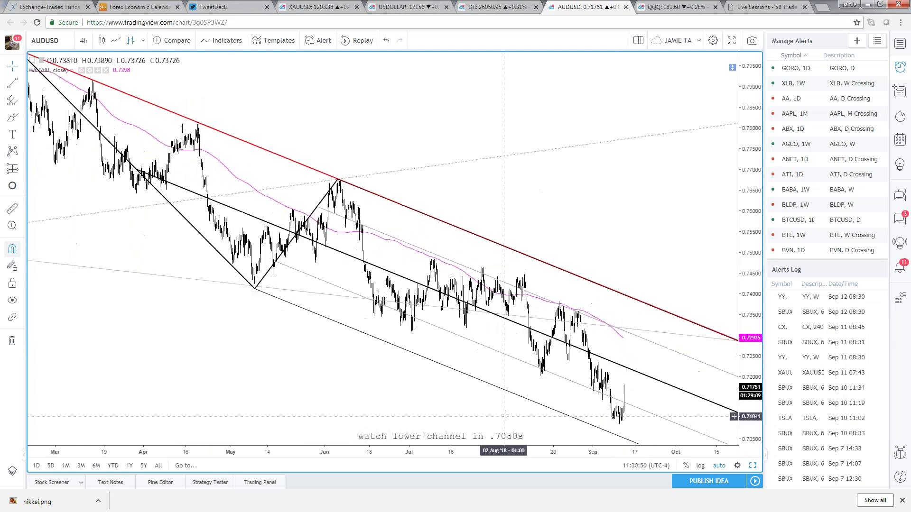
click(21, 84)
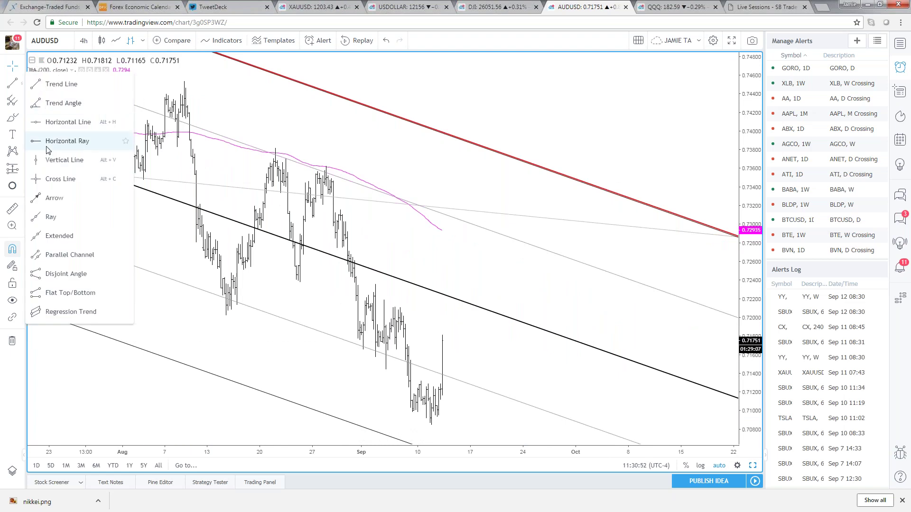
click(48, 150)
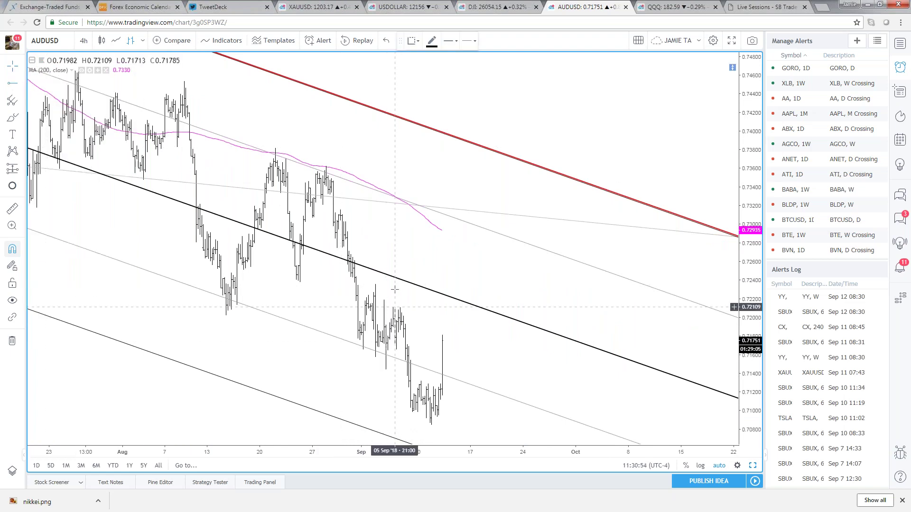
click(394, 307)
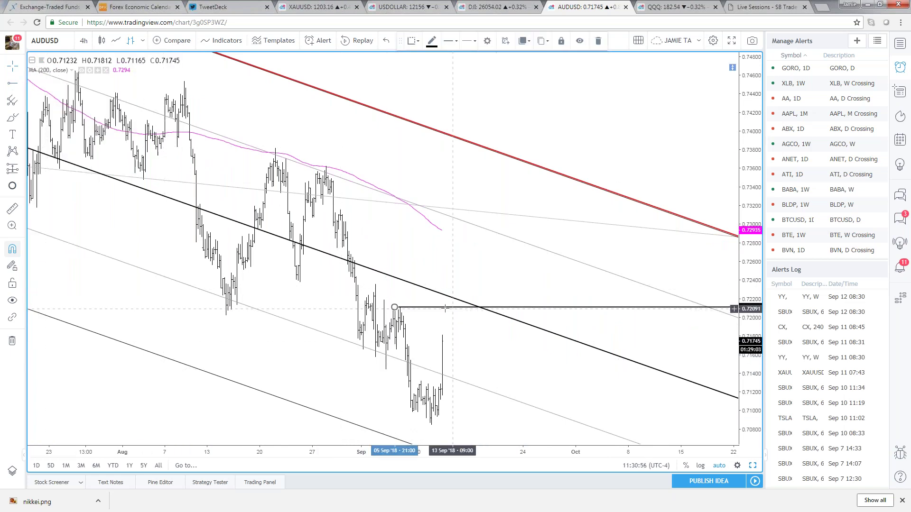
drag(395, 307, 383, 300)
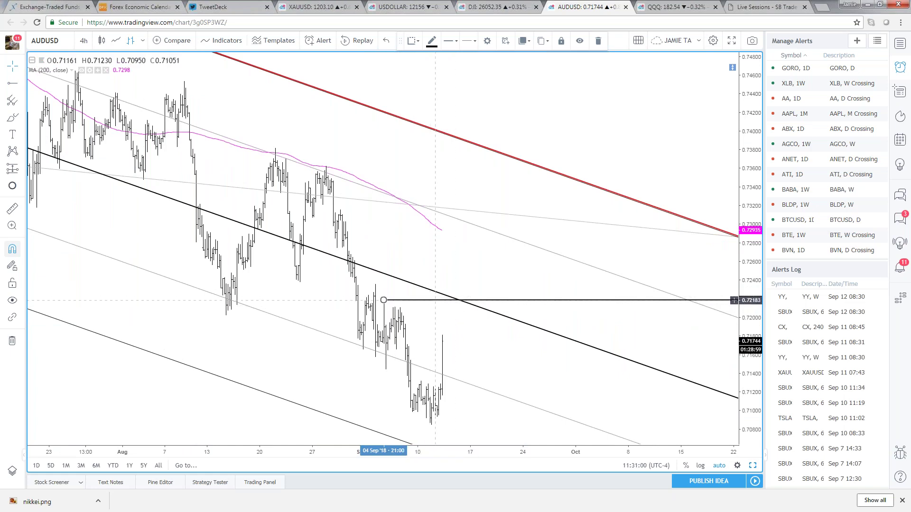
Set the horizontal ray's line to the thinnest width
double_click(436, 300)
drag(421, 193, 418, 191)
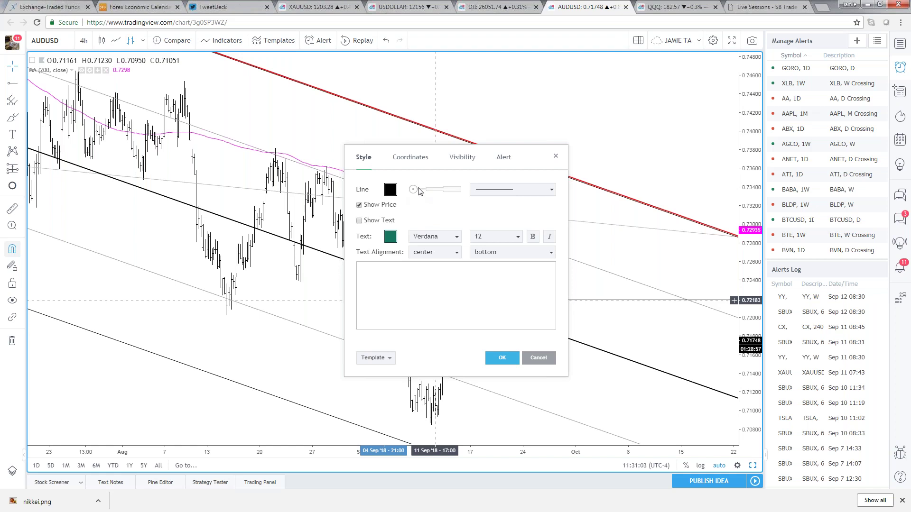
key(Return)
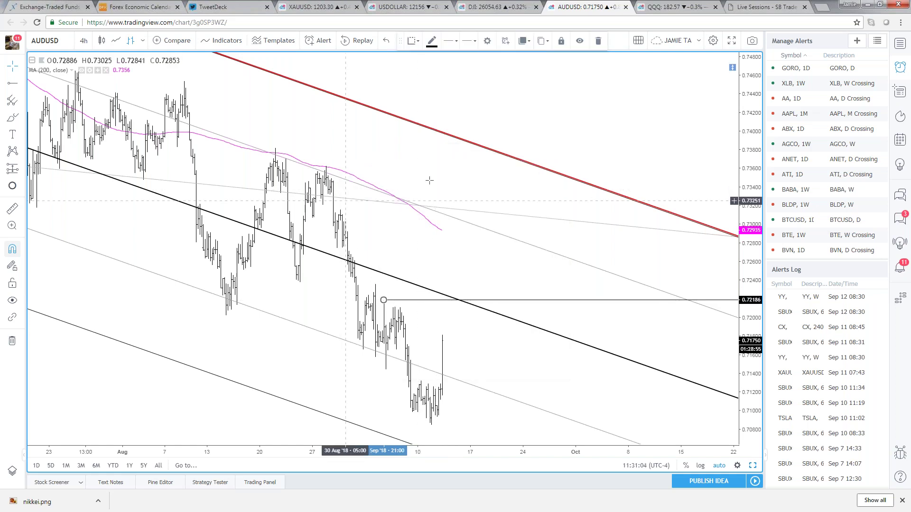
Examine AUDUSD's latest price bars against the 0.72186 ray, the channel's median line and the lower channel boundary
scroll(514, 103, down, 5)
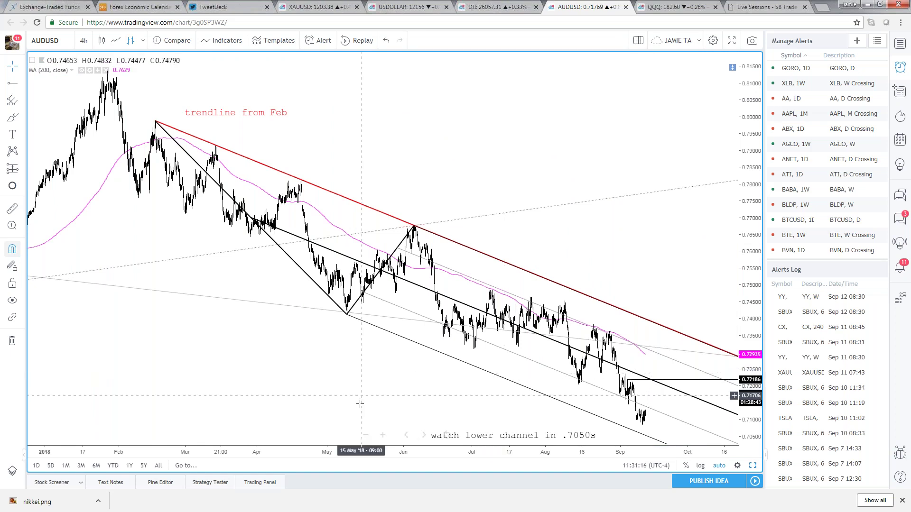
scroll(365, 409, up, 2)
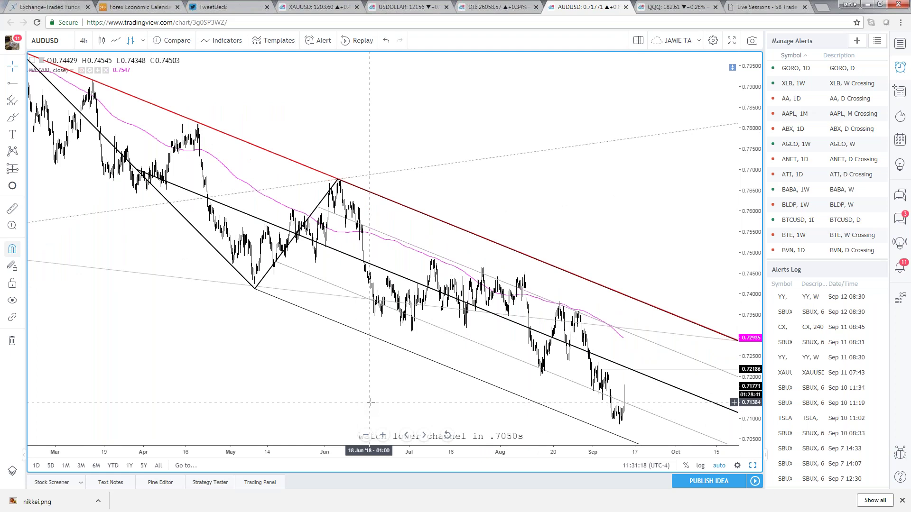
scroll(372, 403, up, 3)
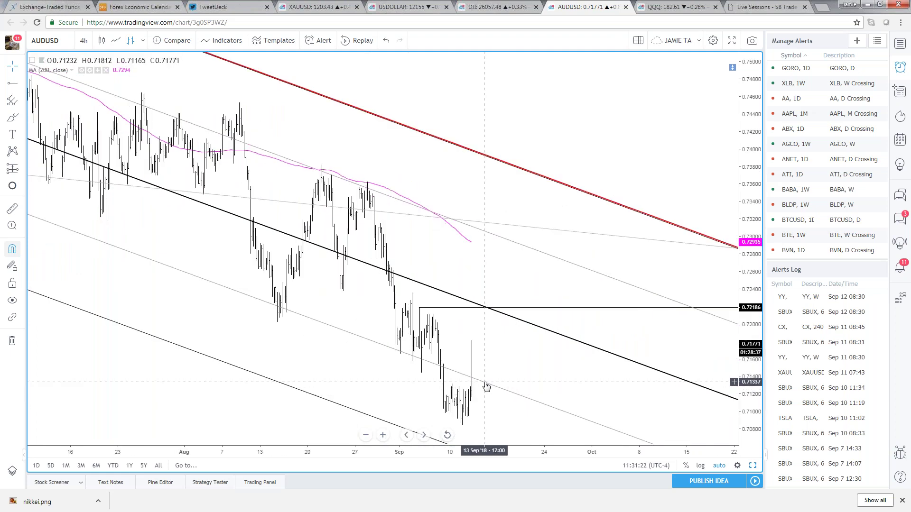
scroll(474, 385, down, 3)
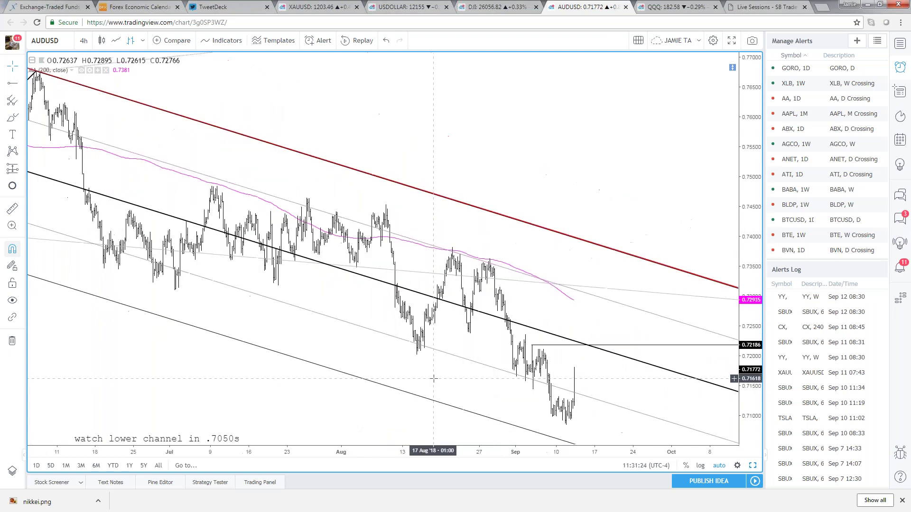
scroll(437, 382, down, 4)
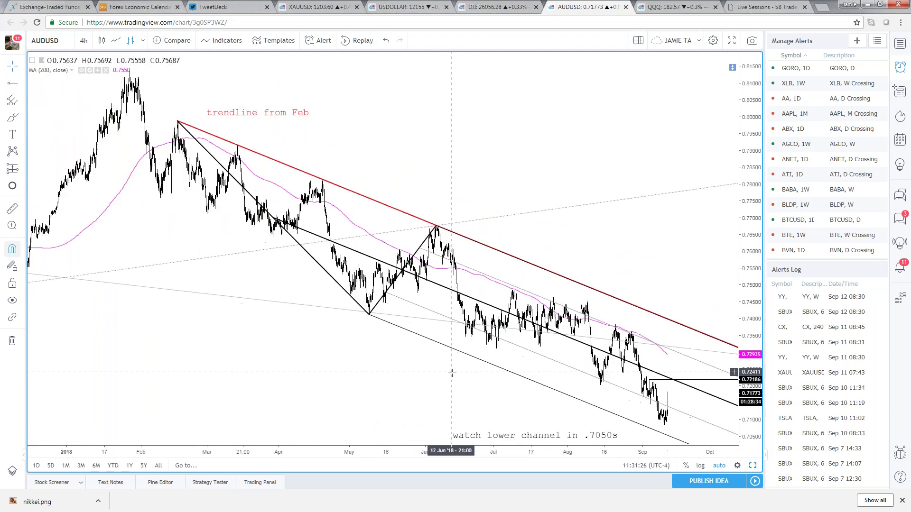
scroll(458, 379, up, 1)
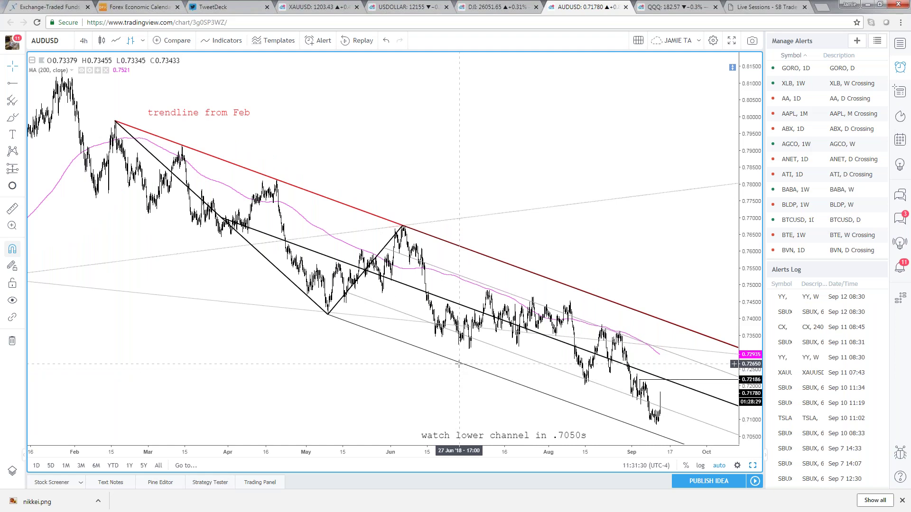
scroll(458, 364, up, 2)
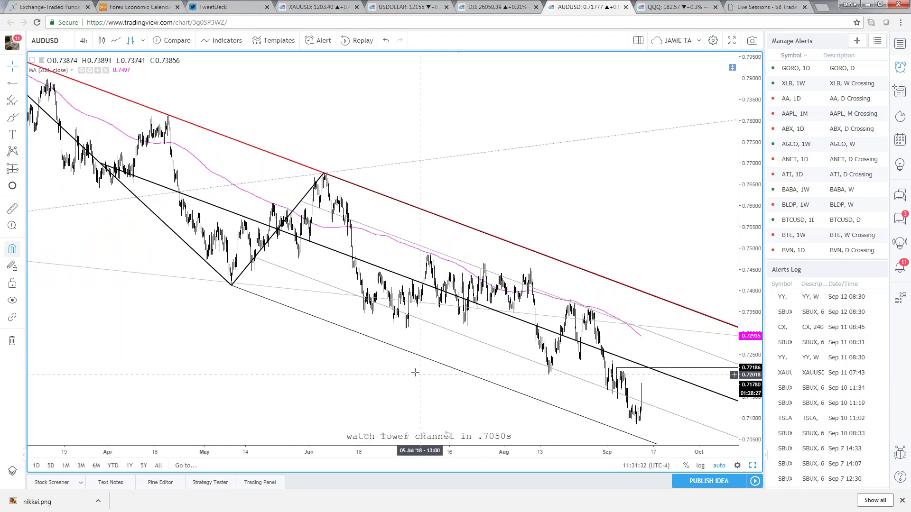
scroll(197, 351, up, 3)
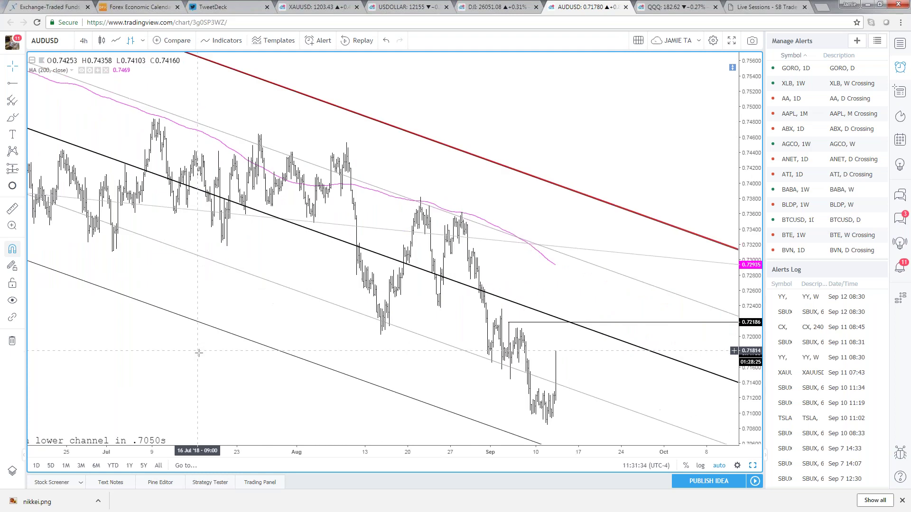
Change the AUDUSD chart to the 60-minute interval
scroll(544, 418, up, 1)
text(60)
key(Return)
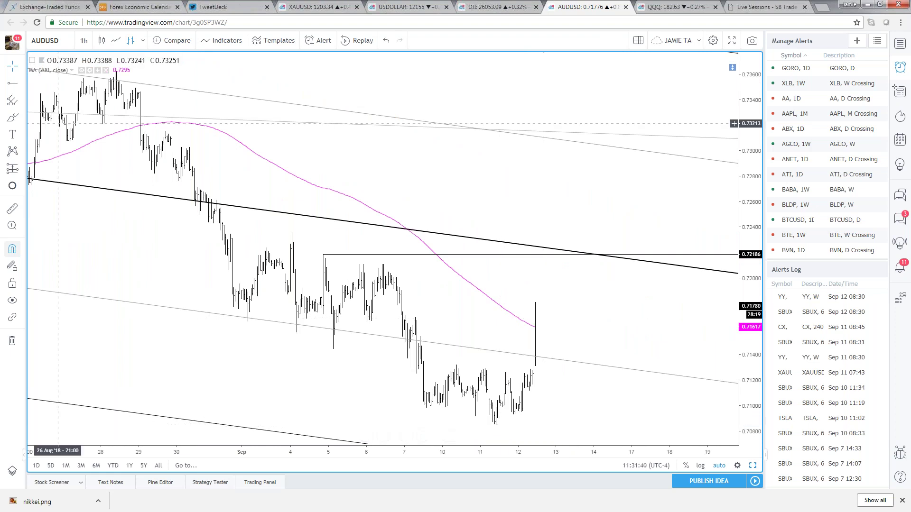
click(12, 117)
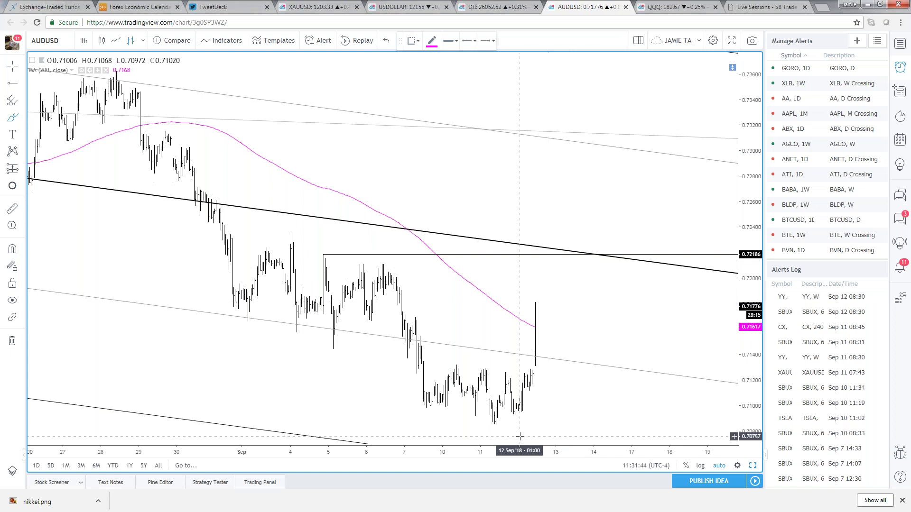
click(493, 421)
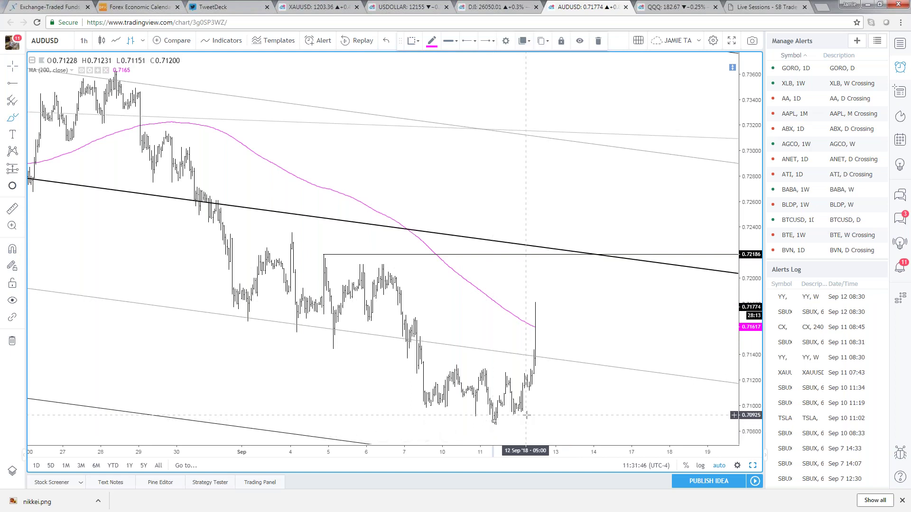
key(ctrl+z)
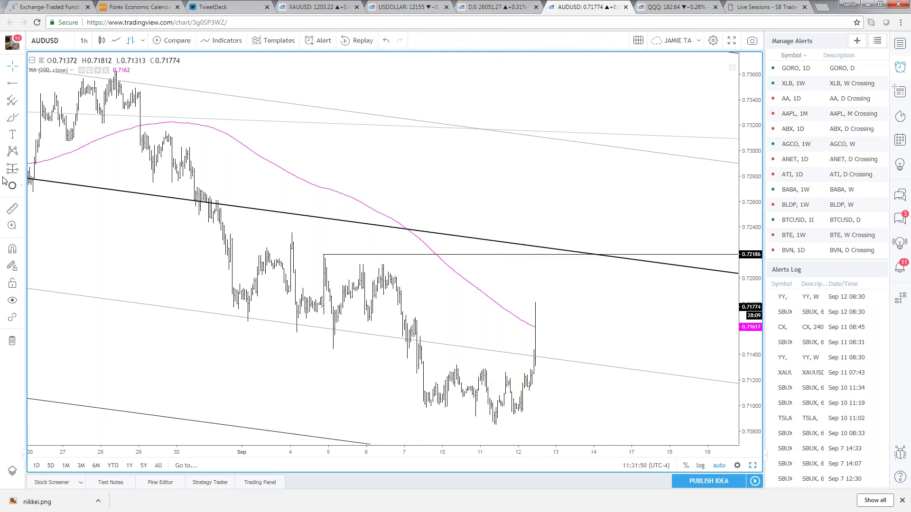
Brush a projected price path from the 11 September low up past the 0.72186 ray and back down, plus a horizontal stroke at about 0.7147
click(13, 117)
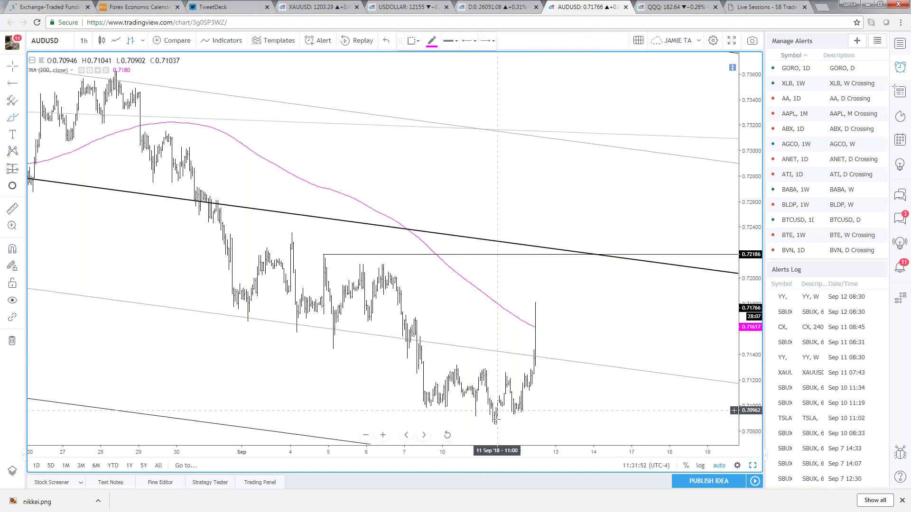
mouse_move(495, 420)
mouse_down()
mouse_move(516, 383)
mouse_move(518, 409)
mouse_move(545, 268)
mouse_move(557, 281)
mouse_move(583, 229)
mouse_move(601, 290)
mouse_move(630, 329)
mouse_up()
drag(303, 346, 714, 344)
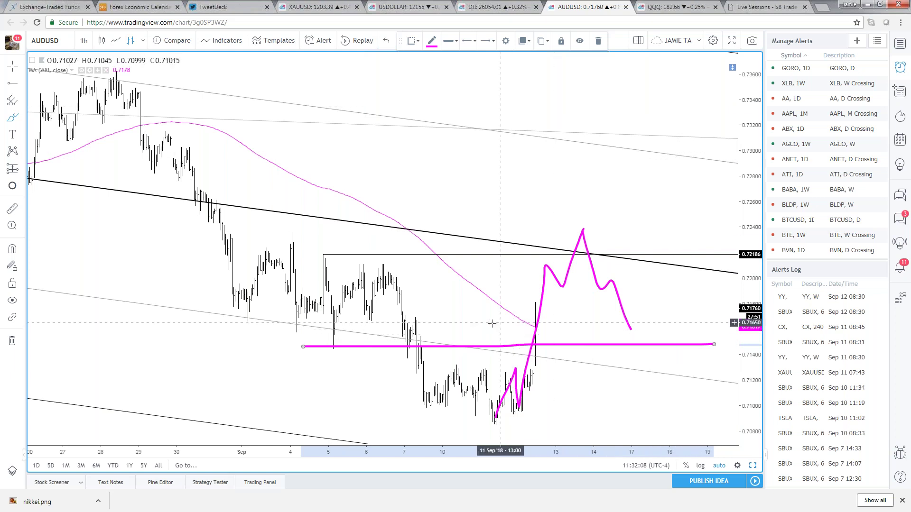
Delete the horizontal brush stroke and the brushed price projection from the chart
click(584, 348)
click(586, 346)
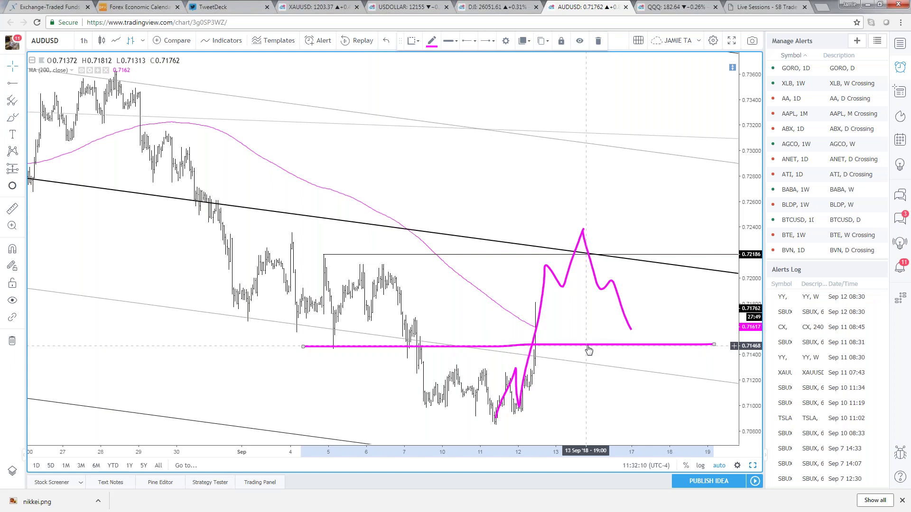
key(Delete)
click(618, 300)
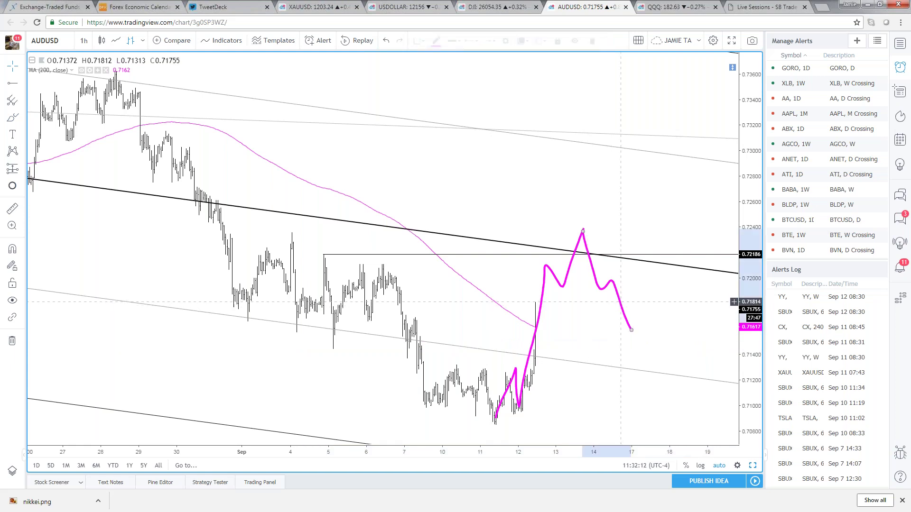
key(Delete)
key(ctrl+z)
Examine the 1-hour AUDUSD chart where the 0.72186 ray meets the channel's median line
scroll(339, 325, down, 5)
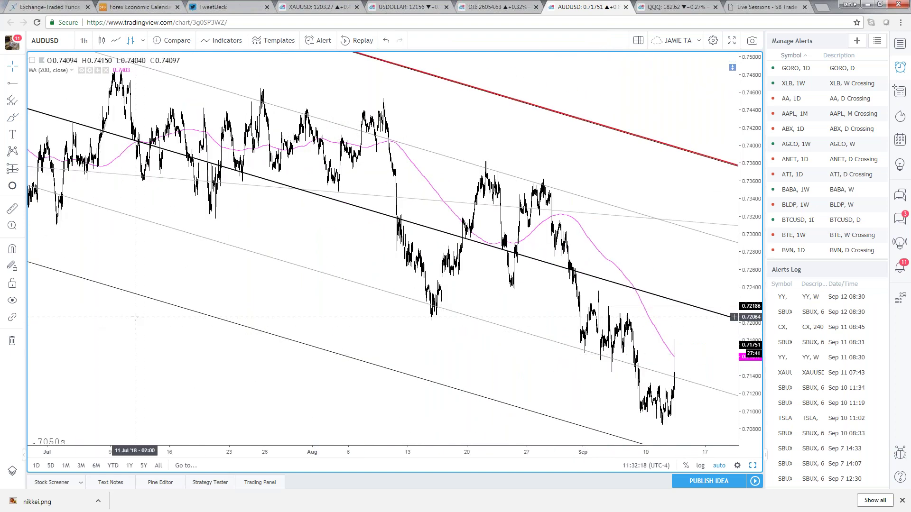
scroll(142, 320, down, 2)
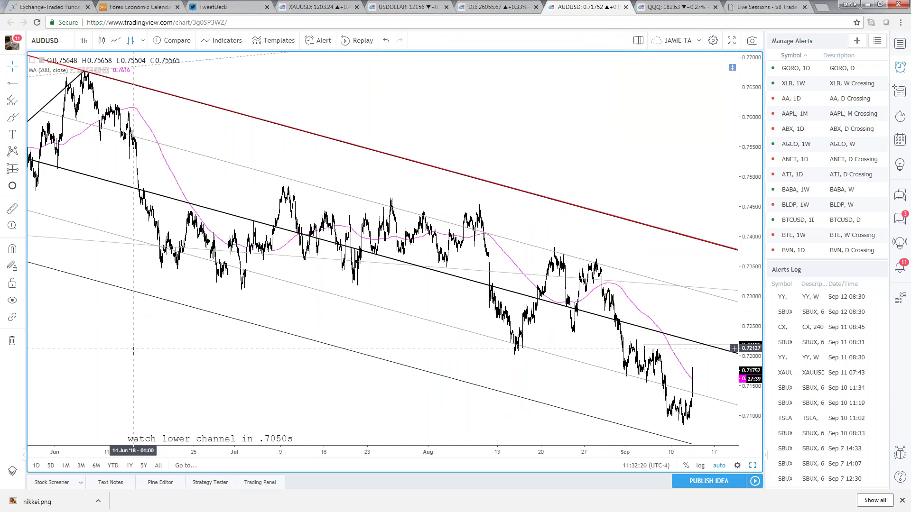
scroll(452, 332, up, 2)
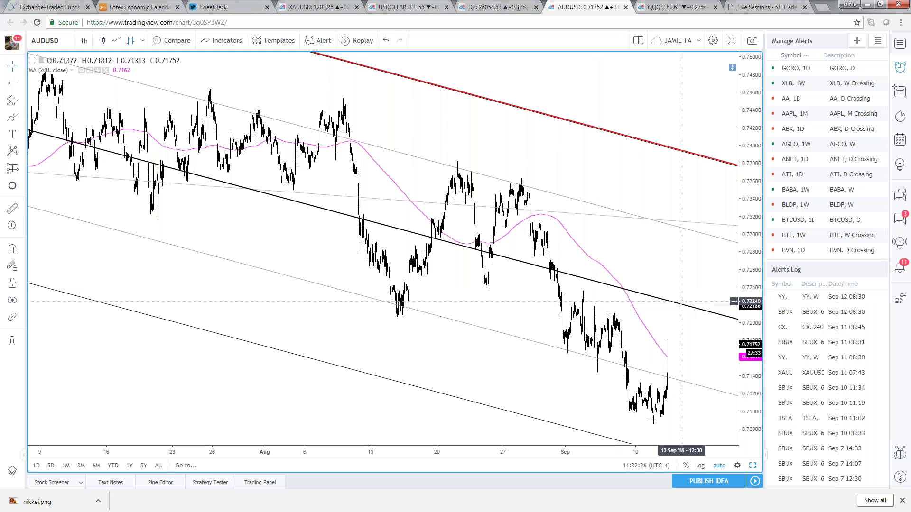
Change the AUDUSD chart to the 240-minute interval and frame the price action from June to September
scroll(682, 304, down, 3)
text(240)
key(Return)
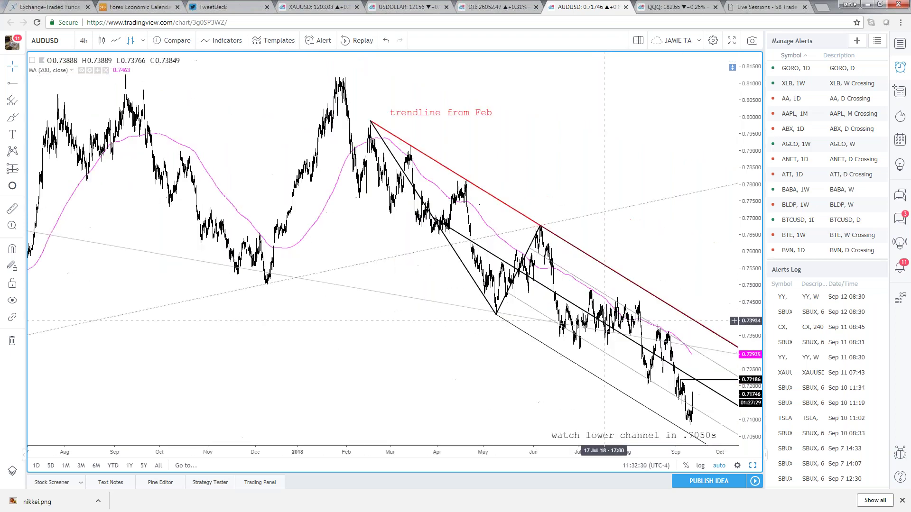
scroll(301, 340, up, 3)
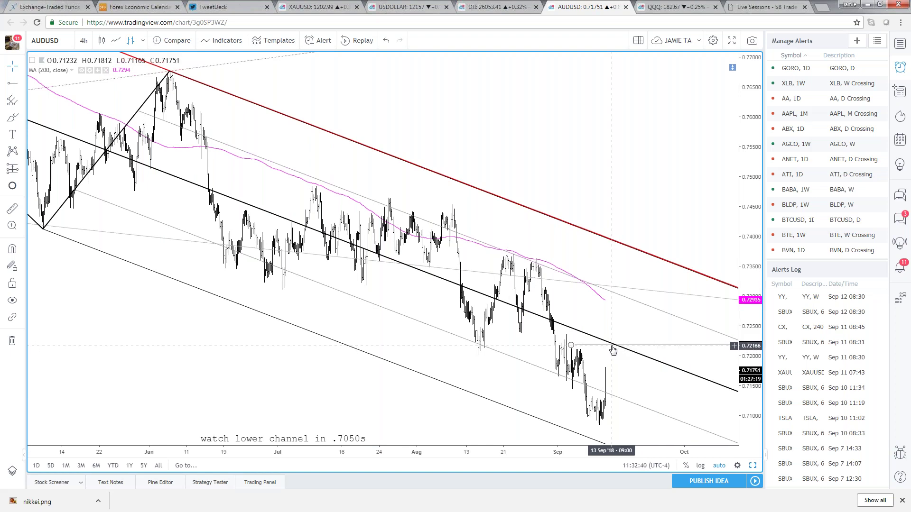
Switch to the USDOLLAR chart and examine recent price against the rising channel's lower line and the 200-period moving average
click(407, 7)
scroll(571, 300, down, 3)
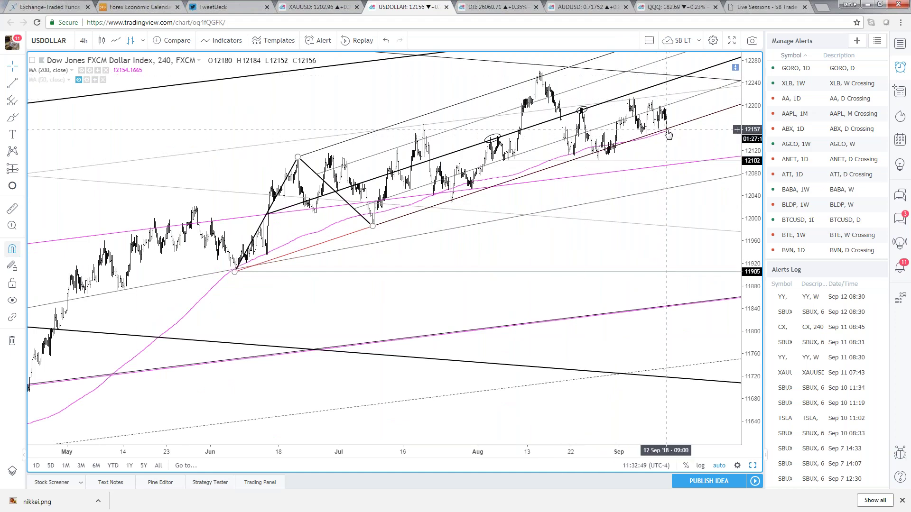
scroll(686, 121, up, 1)
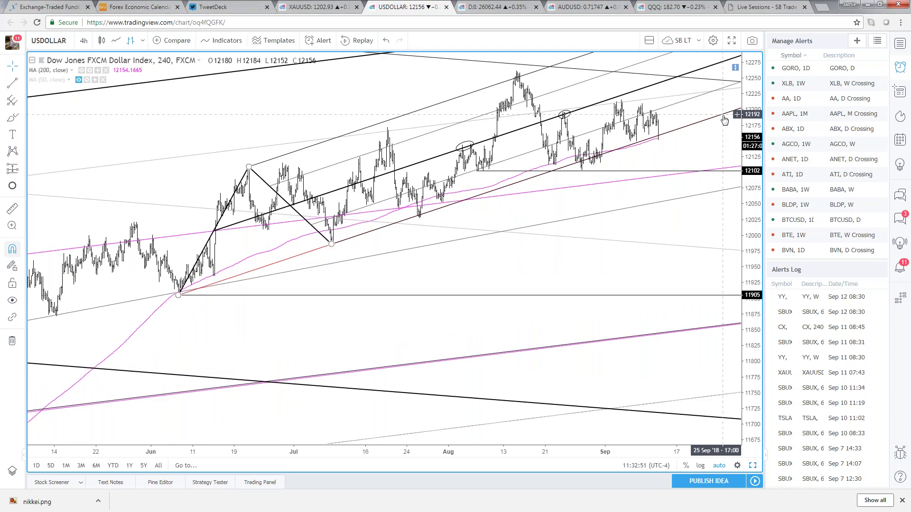
scroll(716, 127, up, 1)
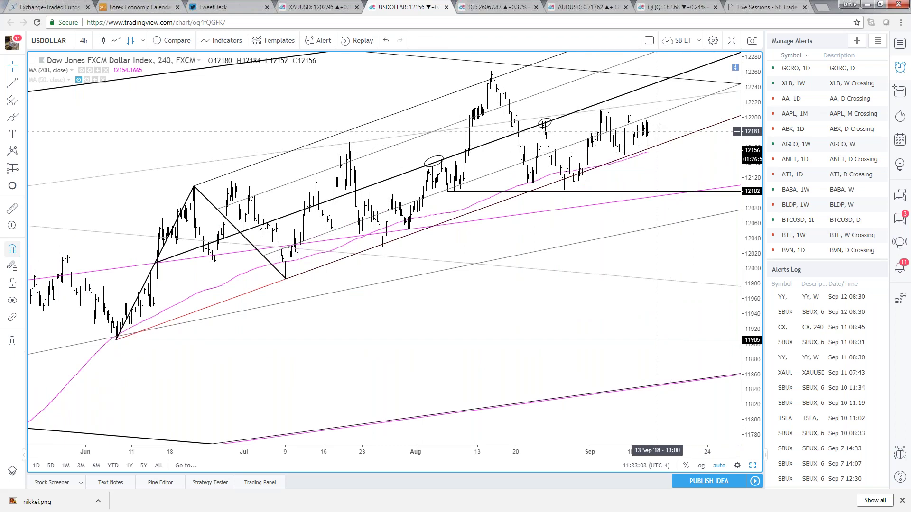
Return to the AUDUSD chart, restore the multi-chart layout and maximize the NZDUSD chart
click(584, 7)
scroll(320, 378, down, 2)
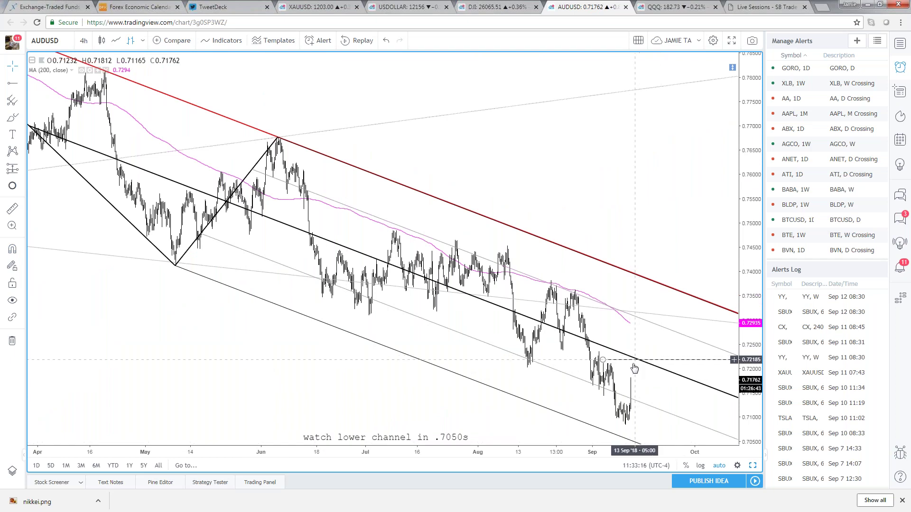
click(754, 468)
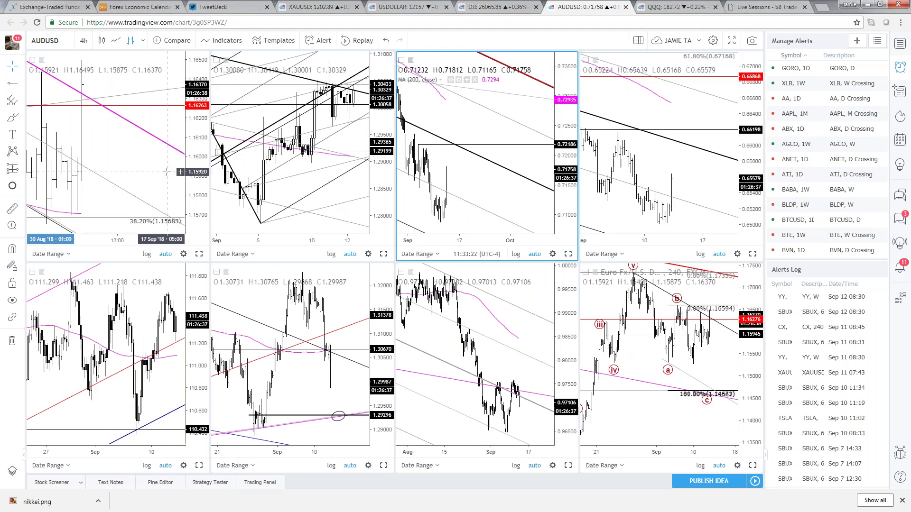
click(752, 255)
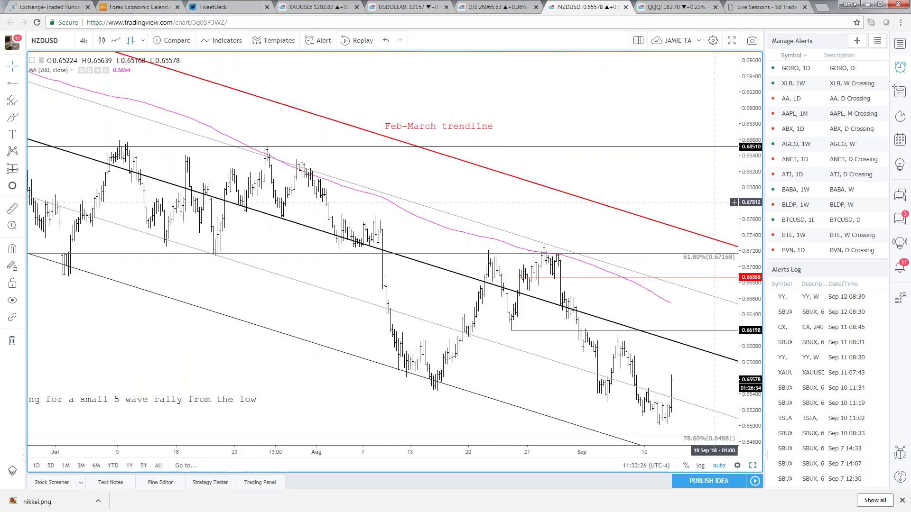
Move the "watching for a small 5 wave rally from the low" note on the NZDUSD chart back to 27 Mar '18, at about 0.65465
scroll(366, 422, down, 3)
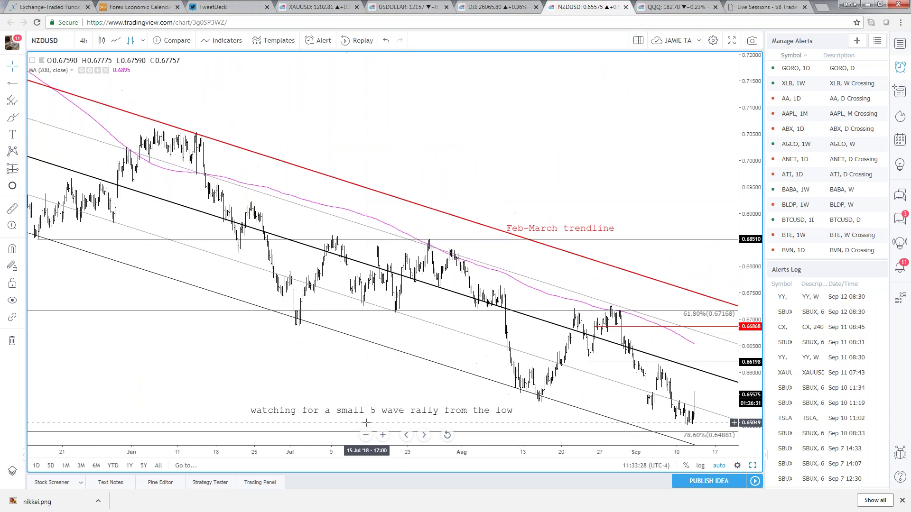
scroll(367, 422, down, 2)
scroll(232, 398, down, 2)
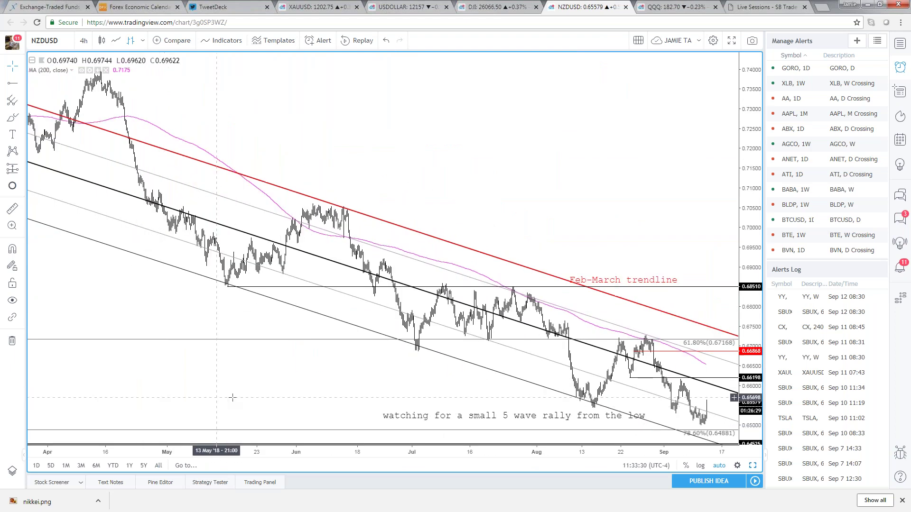
scroll(232, 397, down, 1)
scroll(286, 384, down, 1)
scroll(287, 383, down, 1)
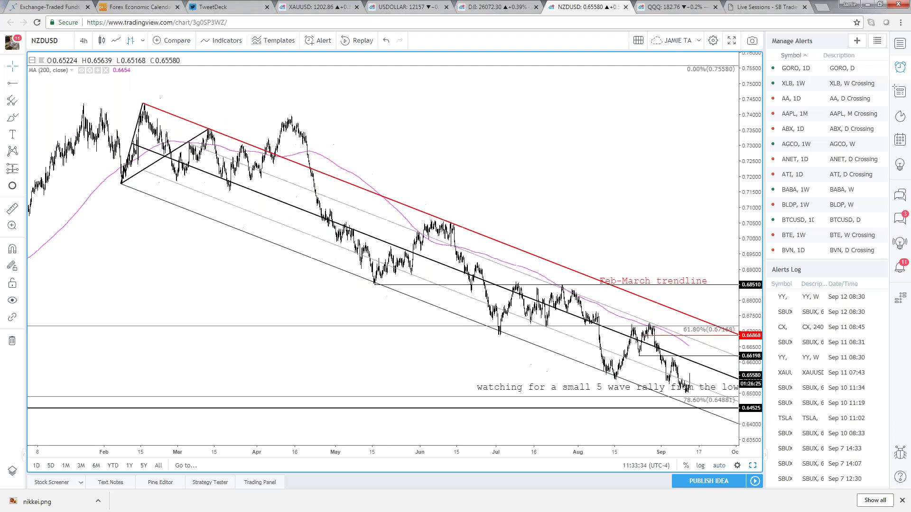
scroll(541, 195, up, 2)
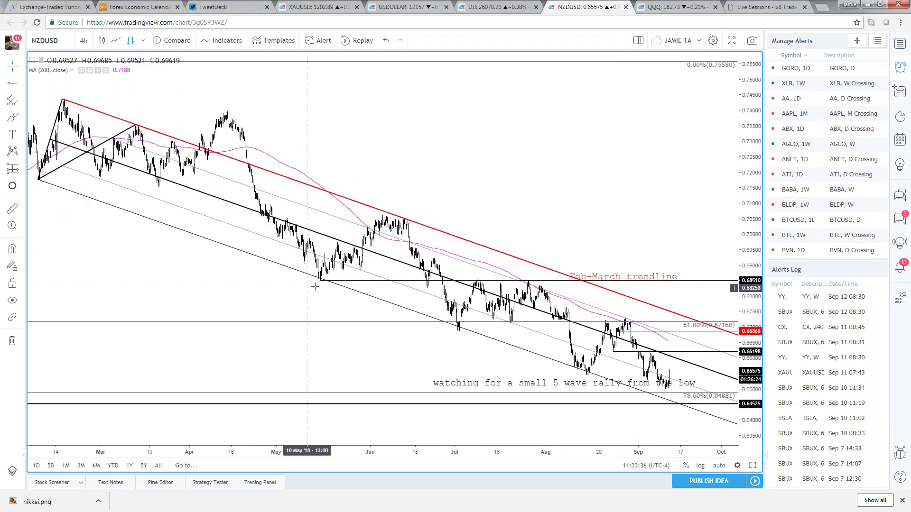
drag(433, 385, 175, 388)
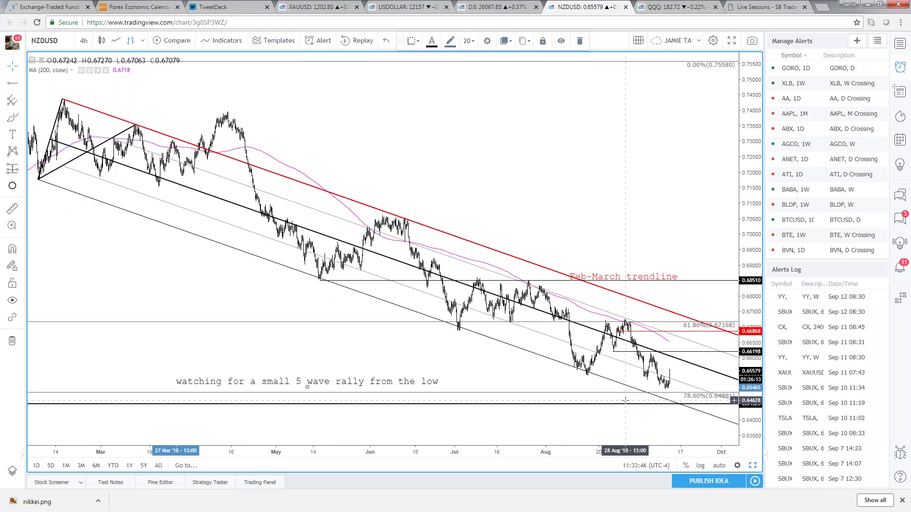
Examine where the NZDUSD channel's lower line meets the 0.64525 horizontal level, against the price history since 2017
scroll(631, 399, down, 3)
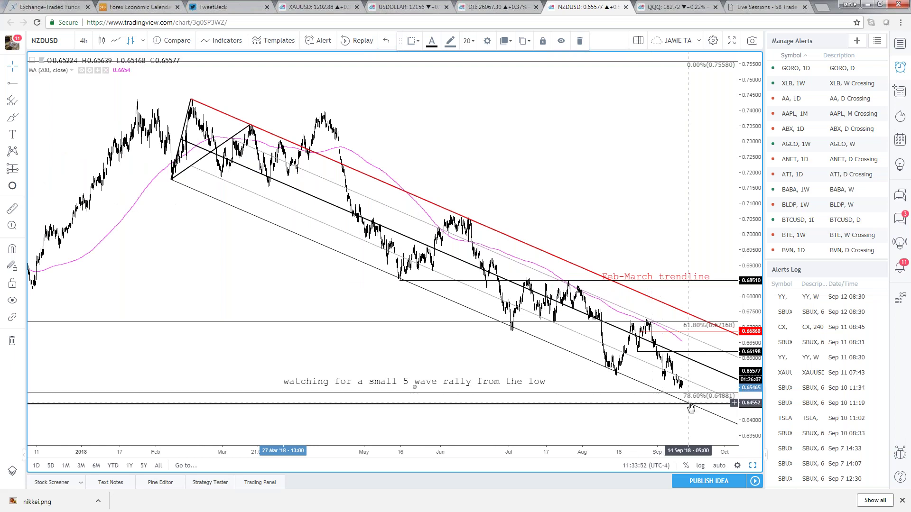
scroll(691, 407, down, 5)
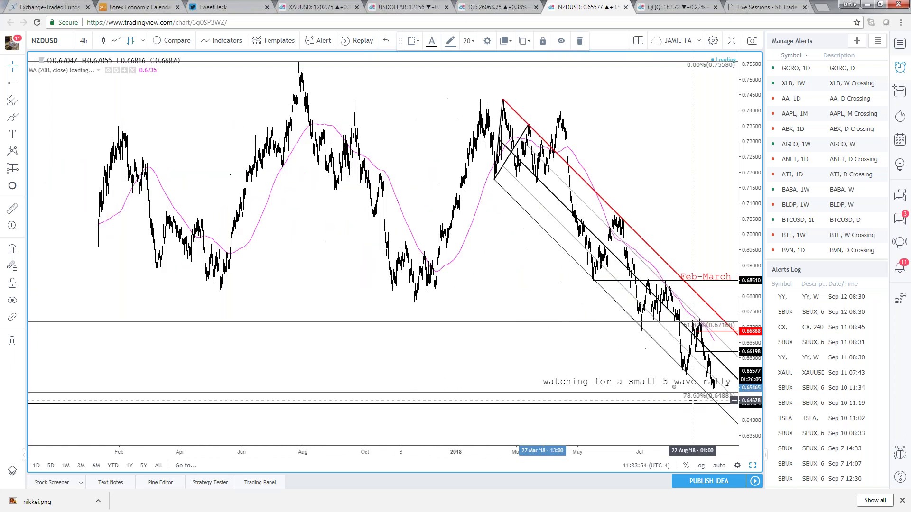
scroll(198, 329, up, 2)
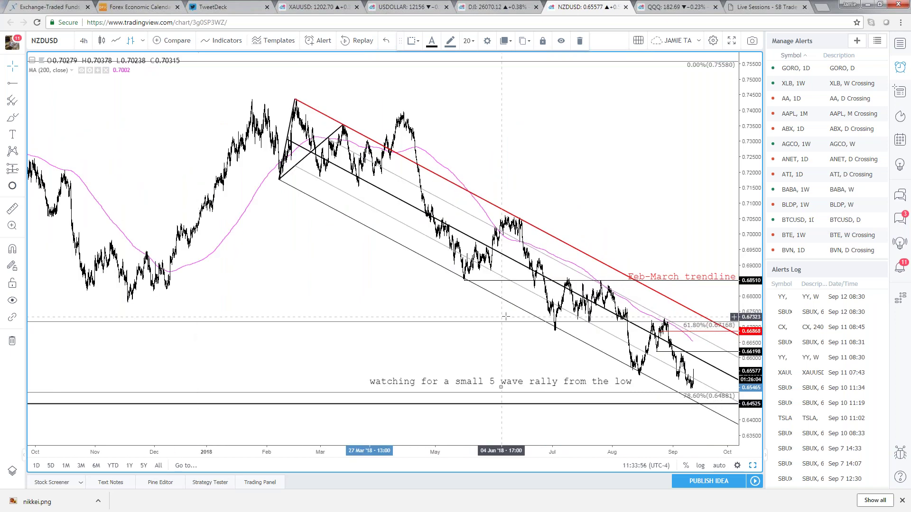
scroll(504, 311, up, 3)
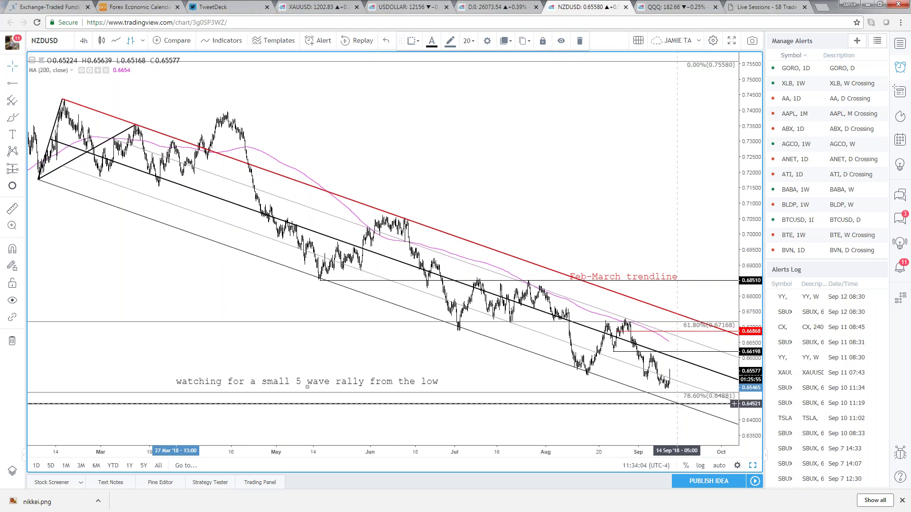
click(677, 404)
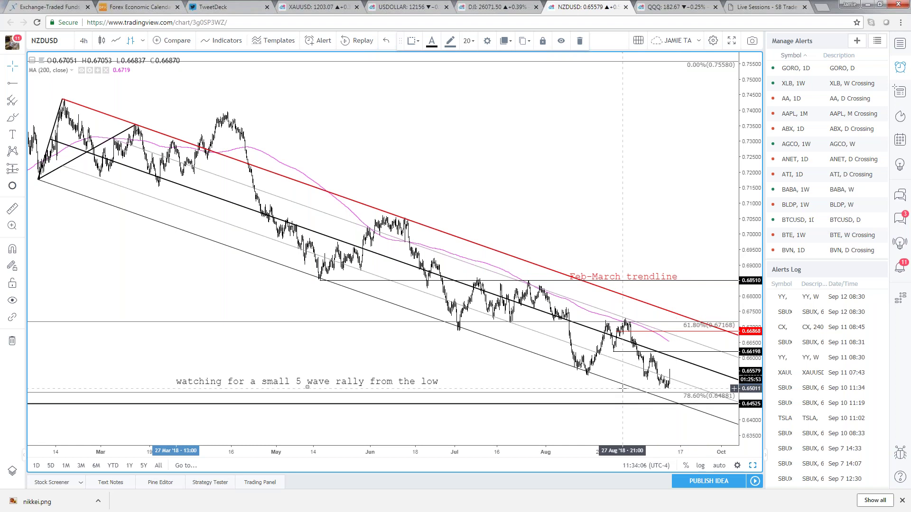
scroll(624, 390, up, 2)
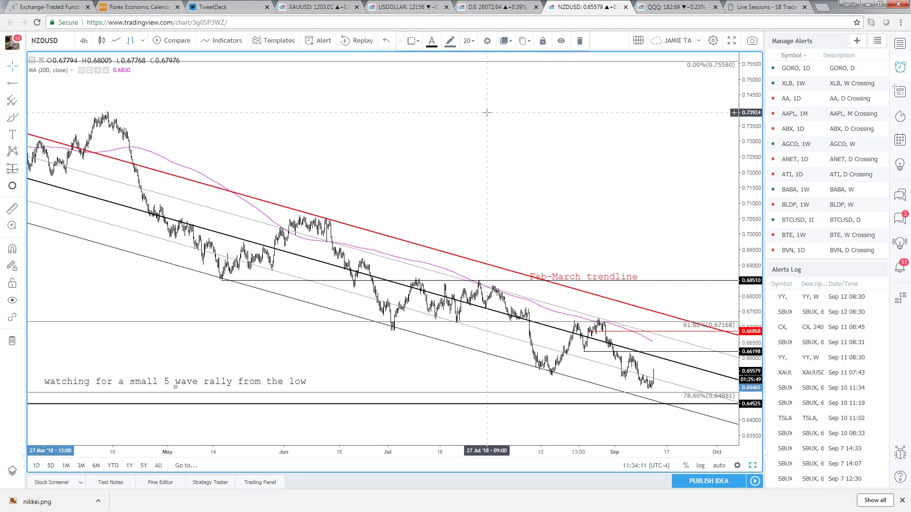
Turn on automatic price scaling for the NZDUSD chart and frame the whole descending channel
click(720, 466)
scroll(705, 420, down, 2)
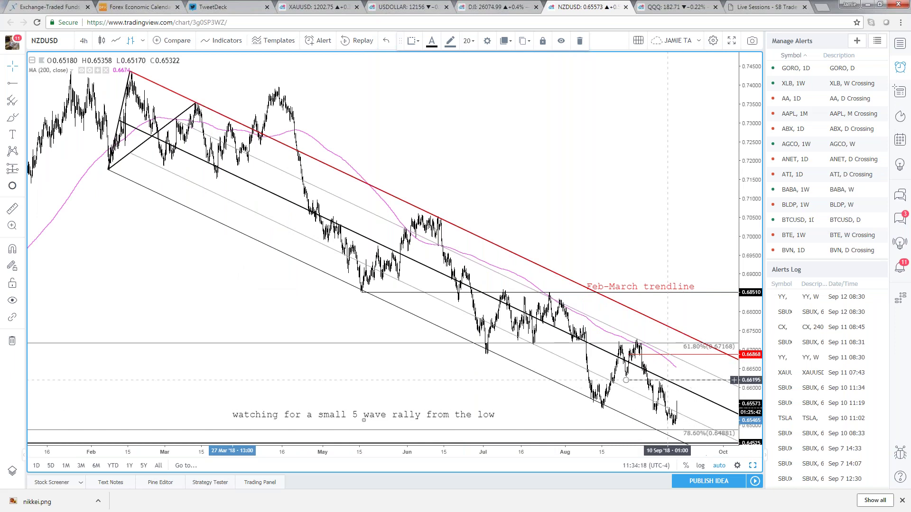
scroll(355, 352, up, 1)
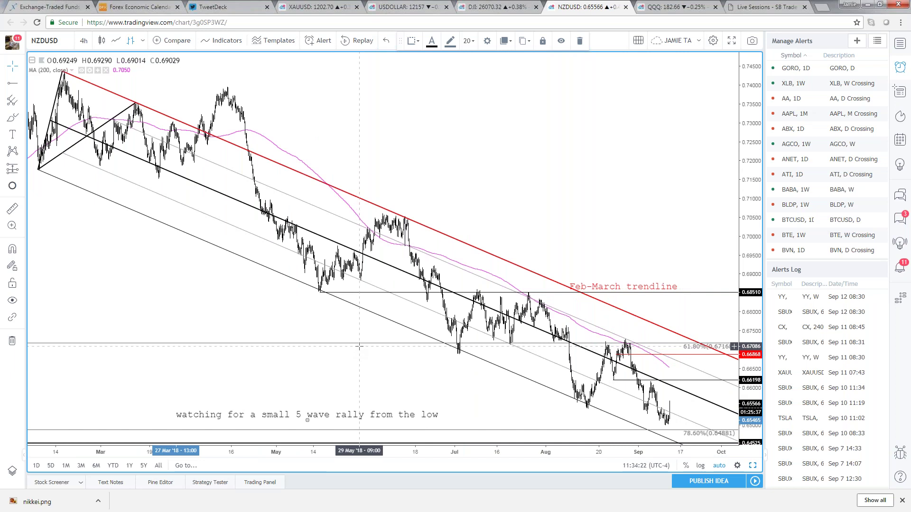
View NZDUSD at the 60-minute interval around the 0.66198 level, the channel's median line and the moving average
scroll(359, 348, up, 3)
scroll(359, 347, up, 2)
scroll(359, 347, up, 2)
text(60)
key(Return)
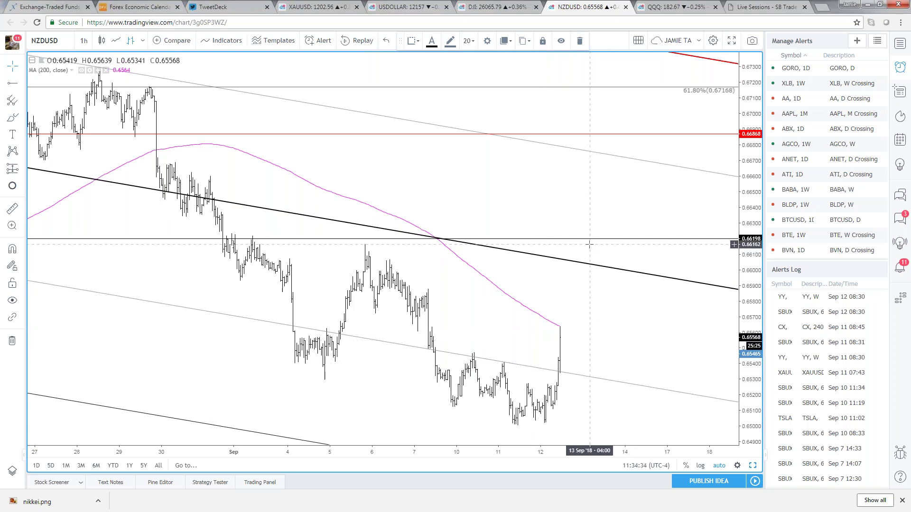
scroll(589, 245, down, 4)
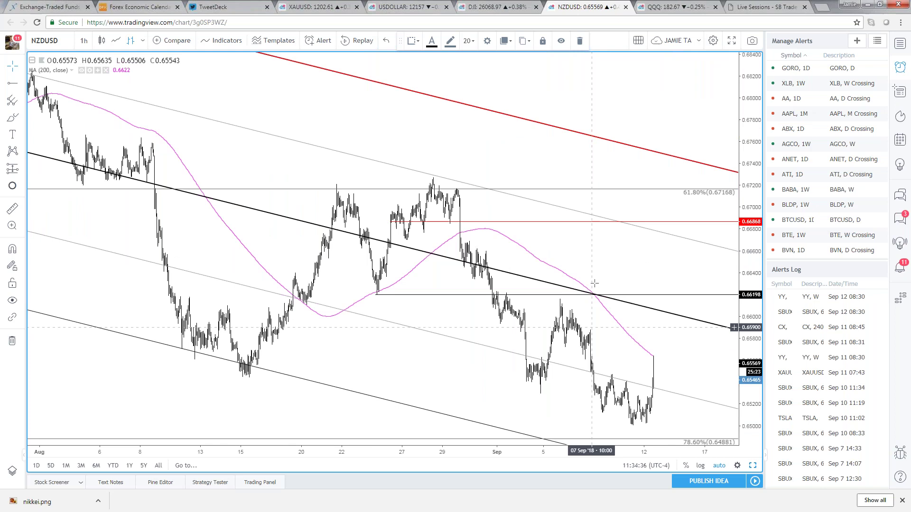
Set the NZDUSD chart to the 240-minute interval and deselect the text note
text(240)
key(Return)
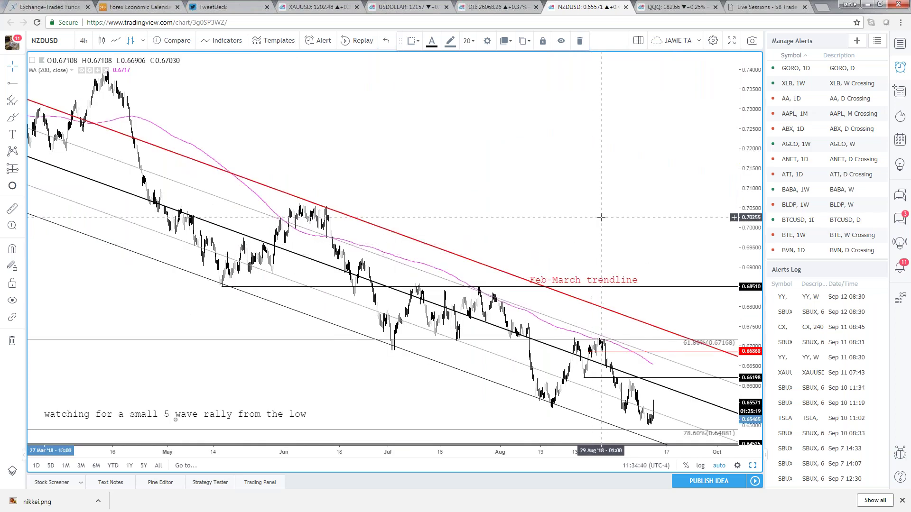
click(598, 217)
scroll(626, 313, down, 2)
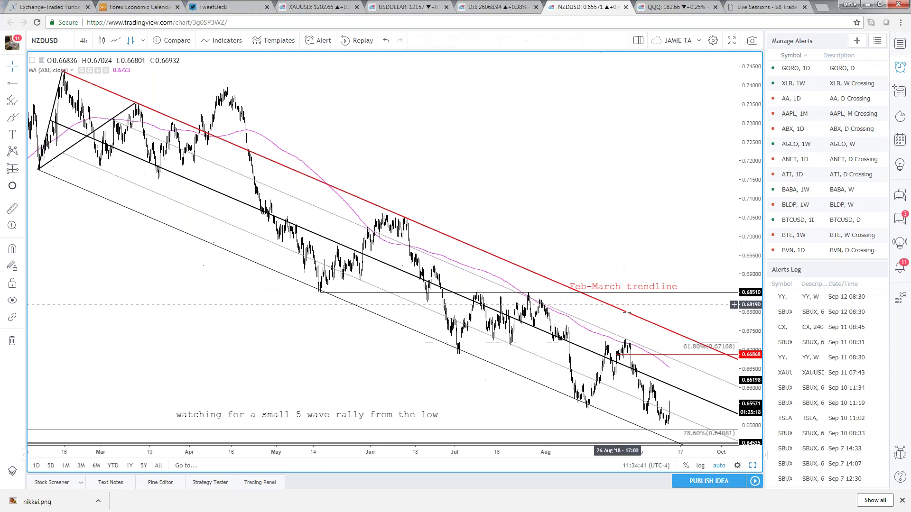
Restore the multi-chart layout, show slightly more AUDUSD history and dismiss the news notification
click(753, 465)
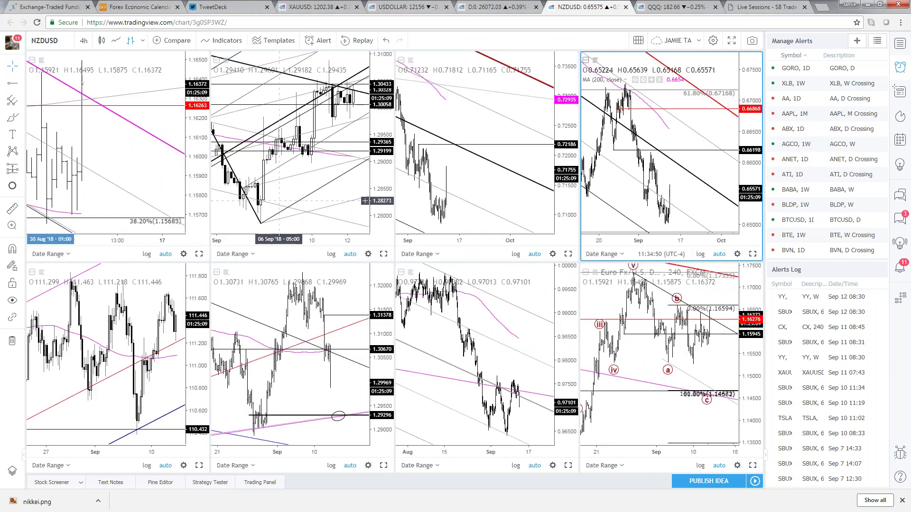
scroll(447, 208, down, 2)
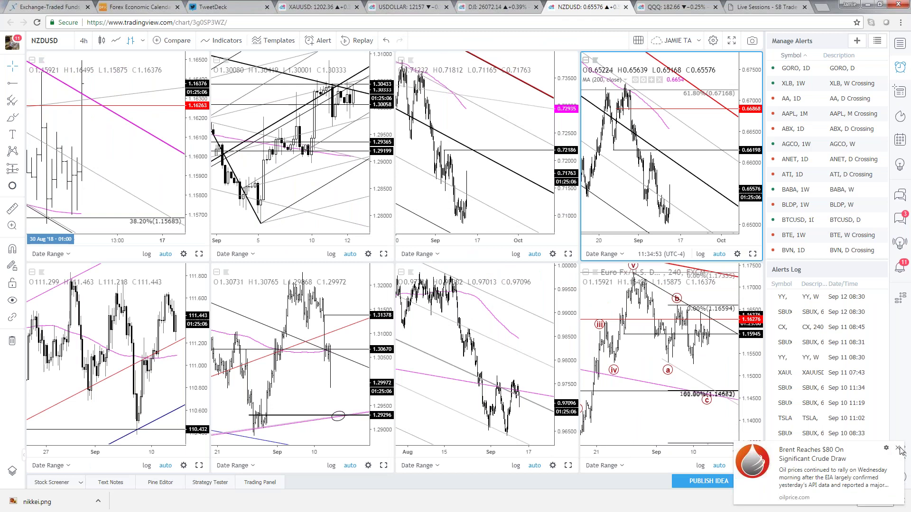
click(898, 449)
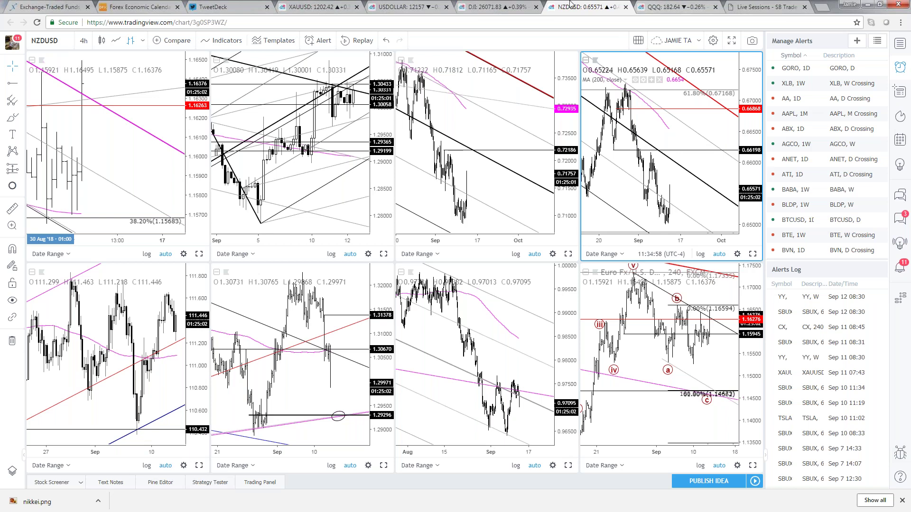
Switch to the XAUUSD chart and examine gold's descending channel, 200-period moving average and rising support lines since late 2016
click(315, 6)
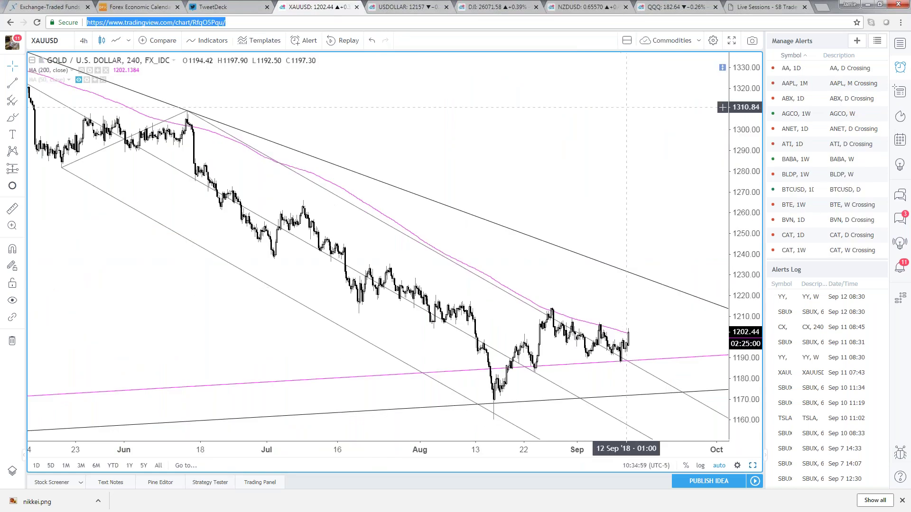
scroll(630, 208, down, 1)
scroll(380, 108, down, 3)
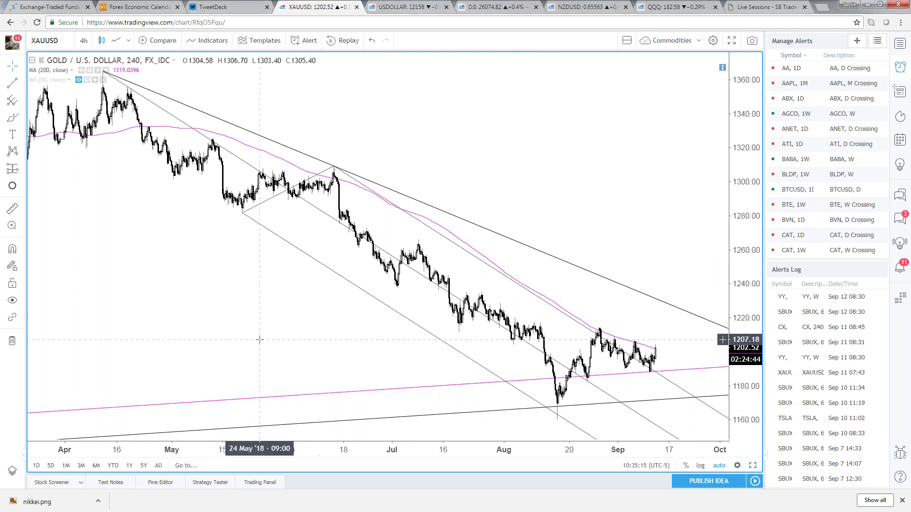
scroll(259, 339, down, 6)
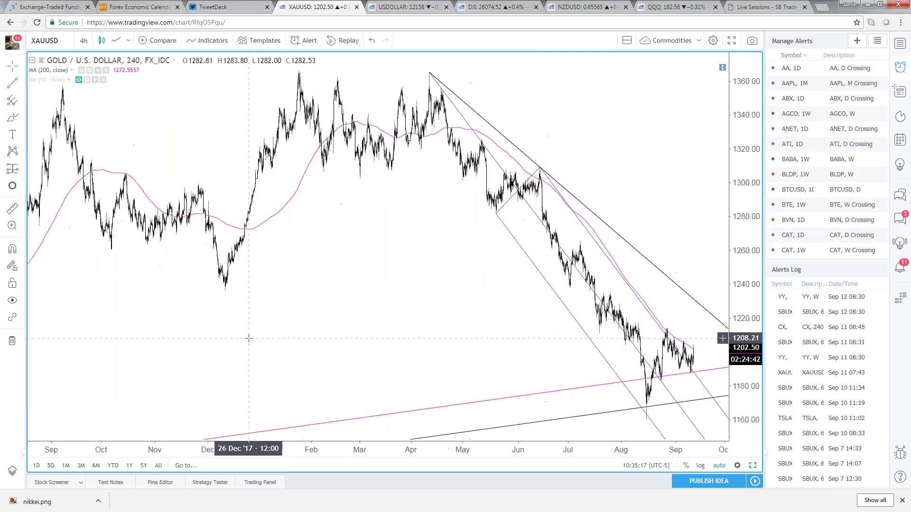
scroll(431, 315, down, 3)
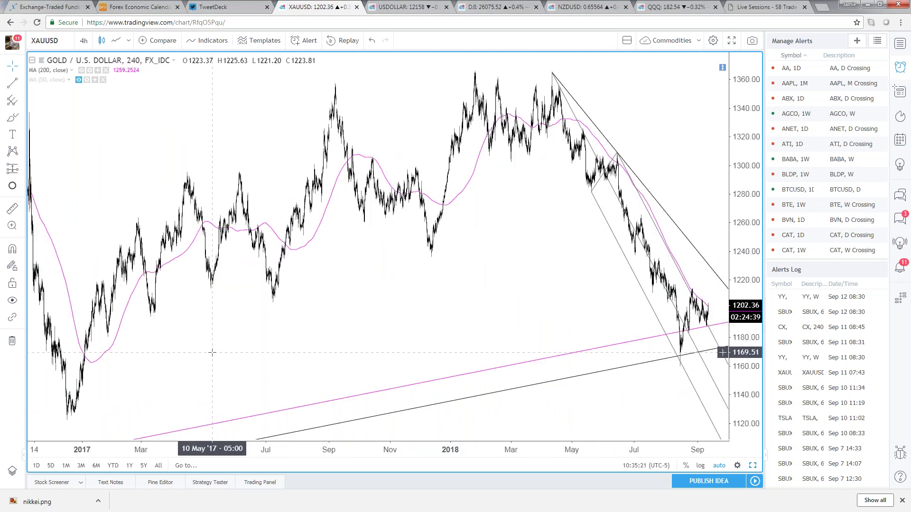
scroll(211, 353, up, 5)
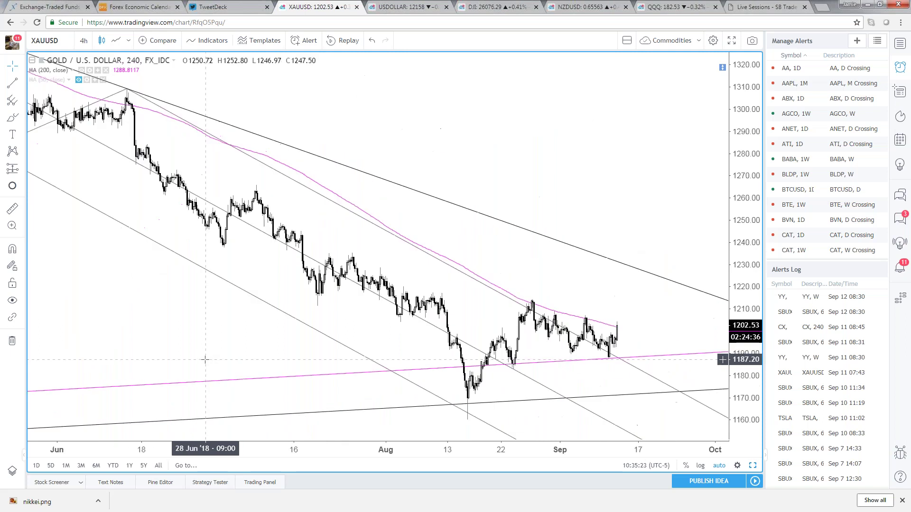
scroll(205, 360, up, 1)
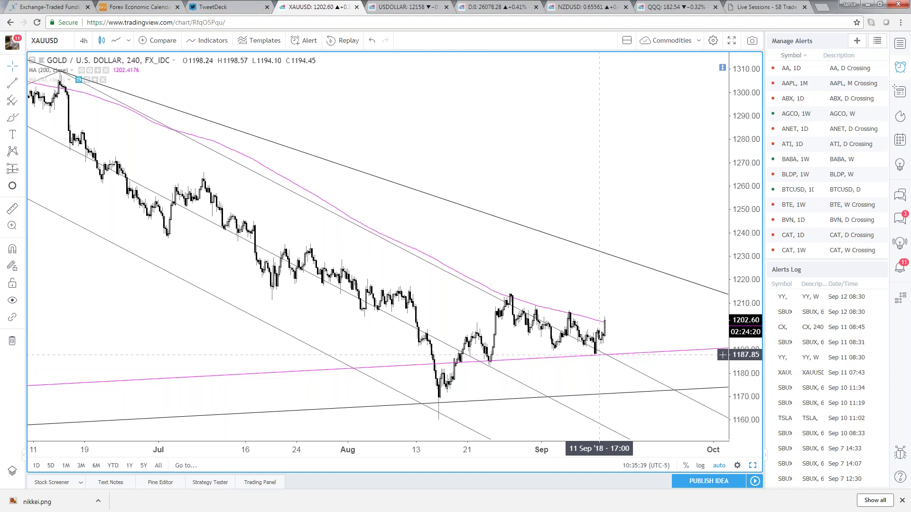
scroll(628, 322, up, 1)
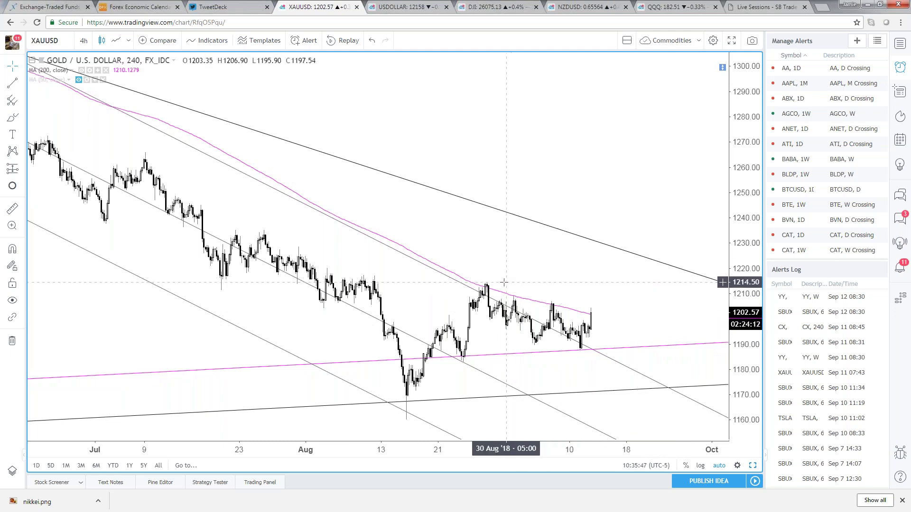
Try a descending trend line on the gold chart from the 28 August high at 1215.05 to 1197.63 on 18 September
click(12, 83)
scroll(94, 141, up, 2)
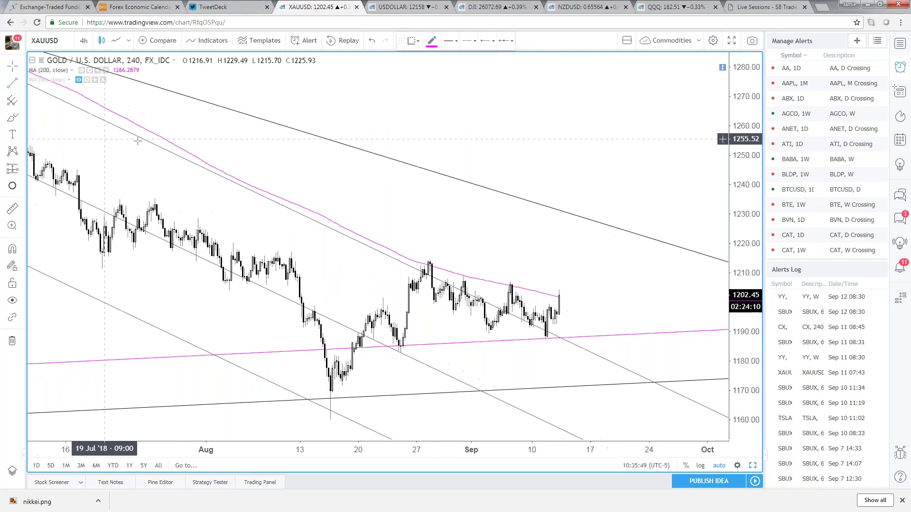
click(430, 258)
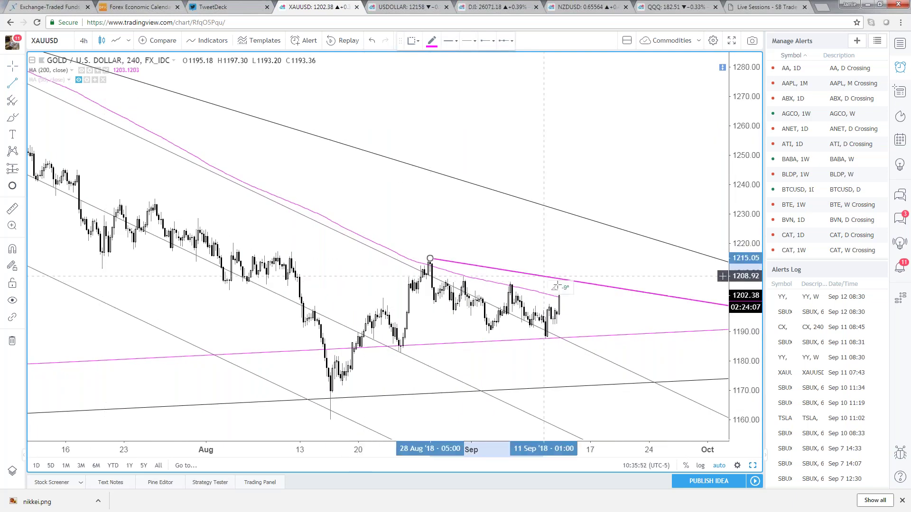
click(607, 309)
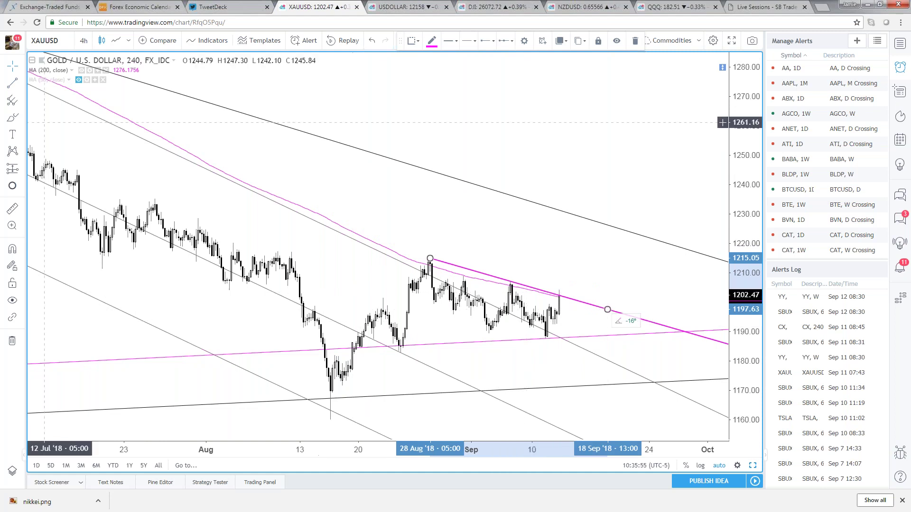
Start a second trend line below the early-September lows, cancel it and delete the line descending from the late-August high
click(13, 84)
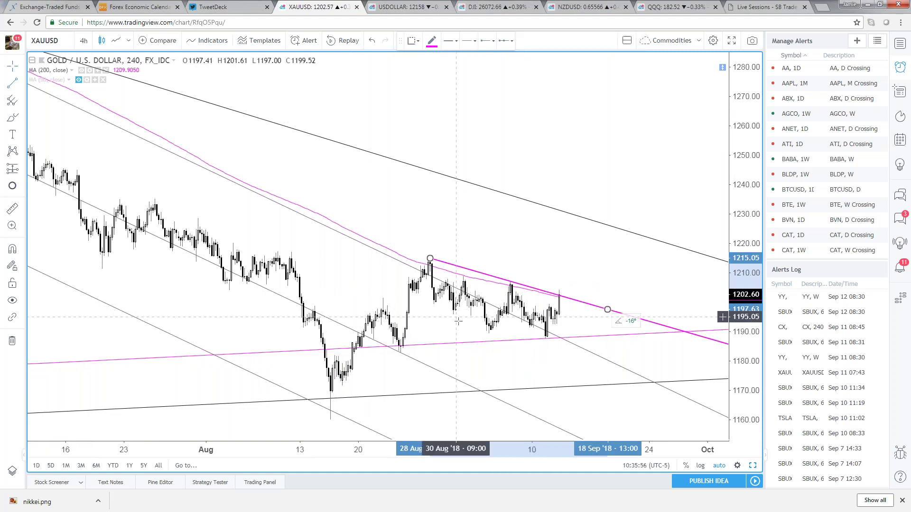
click(489, 335)
key(Escape)
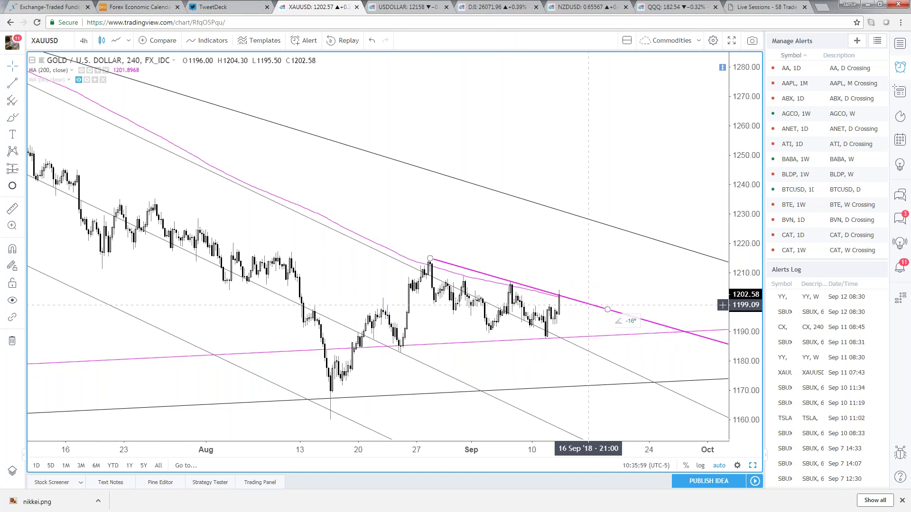
click(592, 307)
key(Delete)
Examine gold's 240-minute descending trend line and channel from the April 2018 high against the 200-period moving average
scroll(588, 305, down, 2)
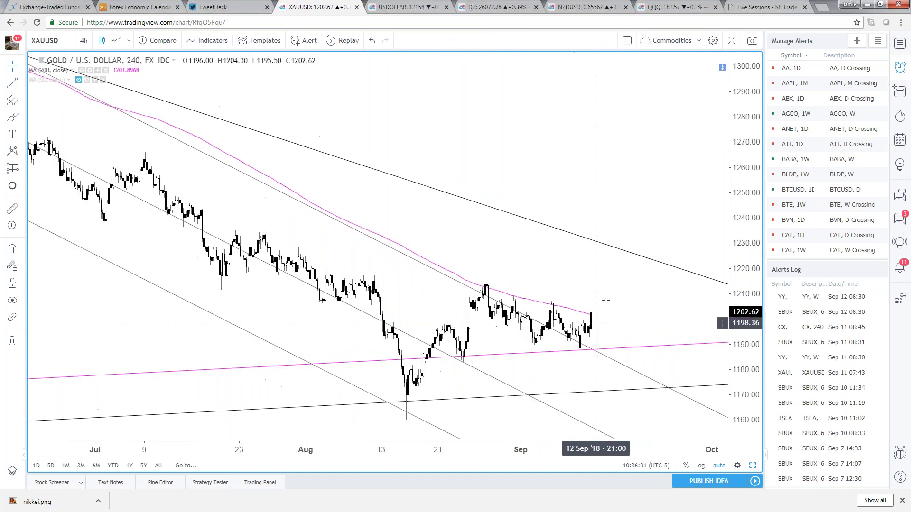
scroll(606, 239, down, 3)
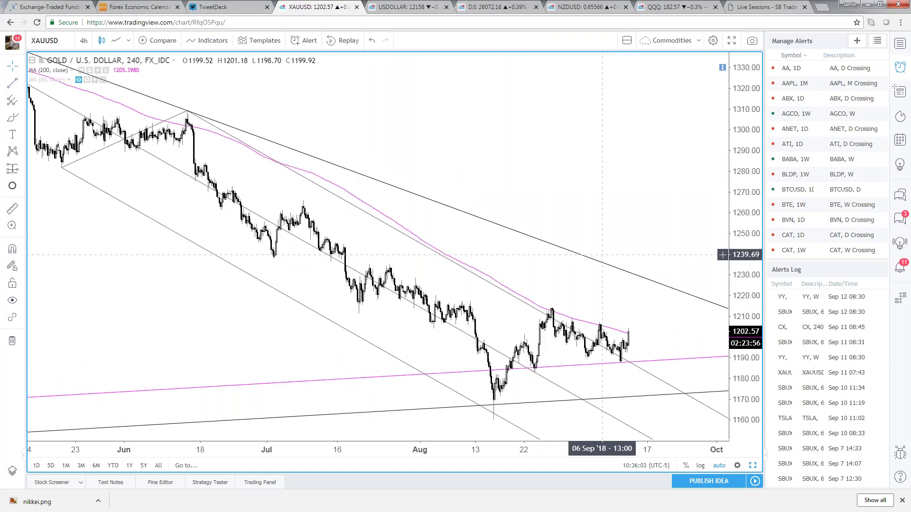
scroll(441, 317, down, 1)
scroll(441, 317, up, 3)
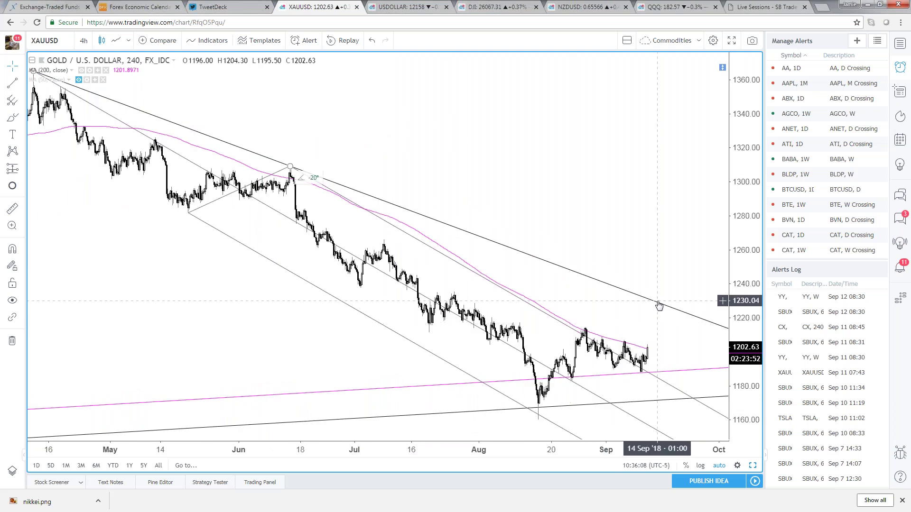
scroll(659, 306, down, 1)
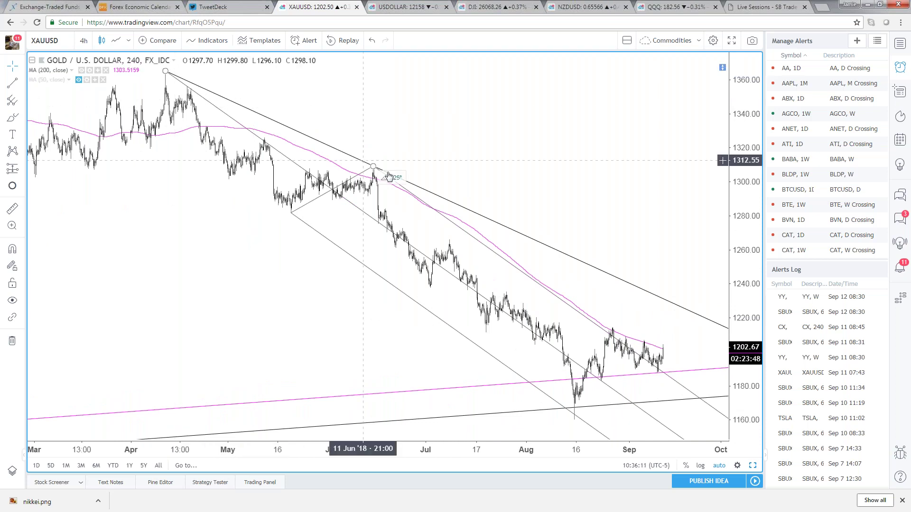
scroll(684, 247, down, 2)
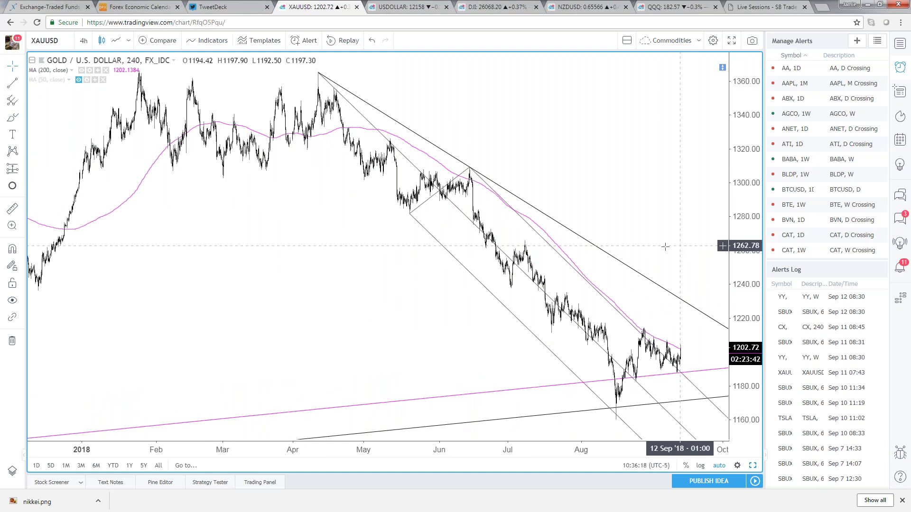
Set the gold chart to the daily interval and trace the rising support lines back through the 2015 and 2008 lows
text(1D)
key(Return)
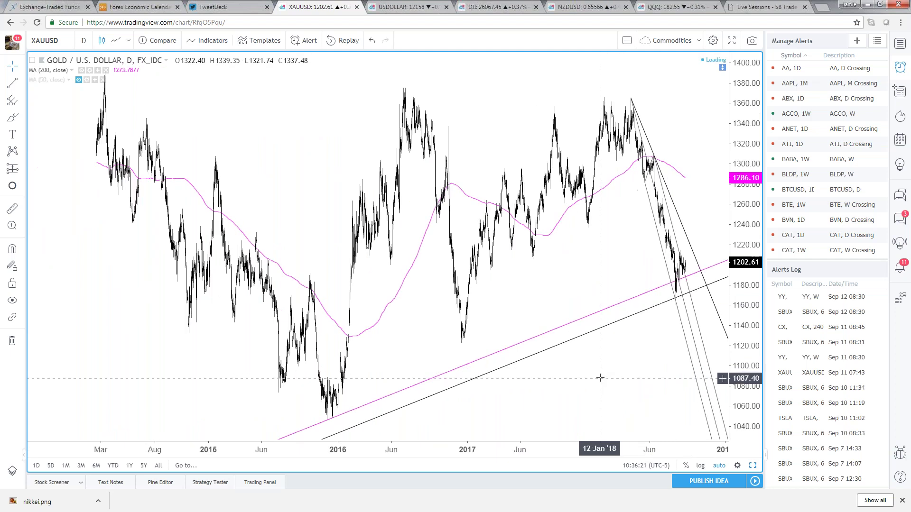
scroll(599, 378, down, 3)
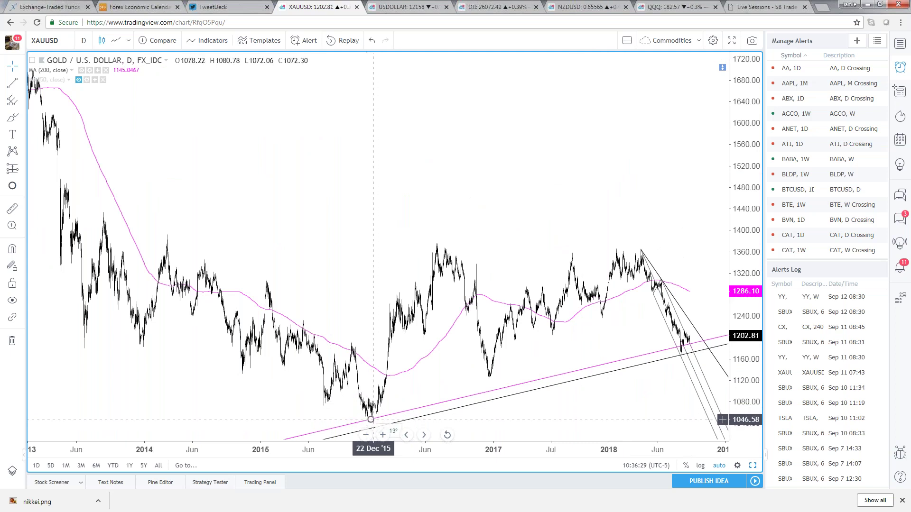
scroll(295, 401, down, 3)
drag(259, 394, 522, 328)
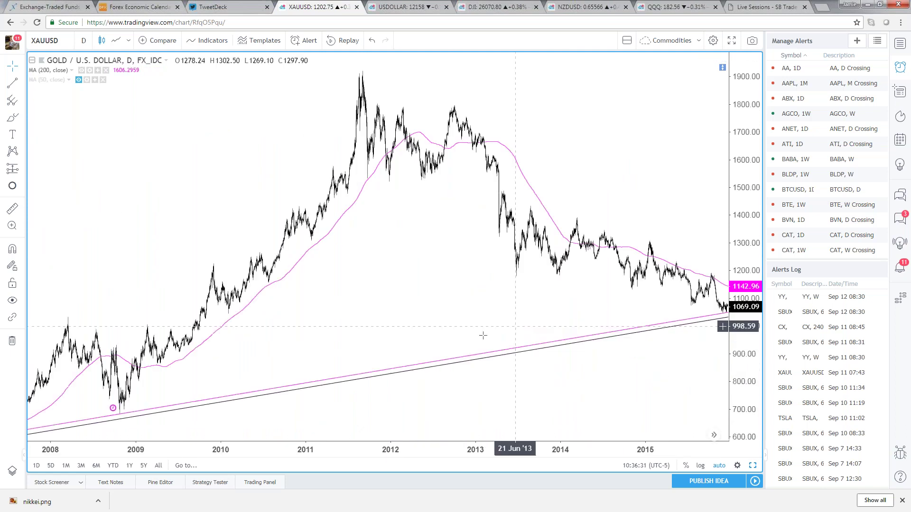
drag(80, 332, 554, 300)
scroll(554, 300, up, 3)
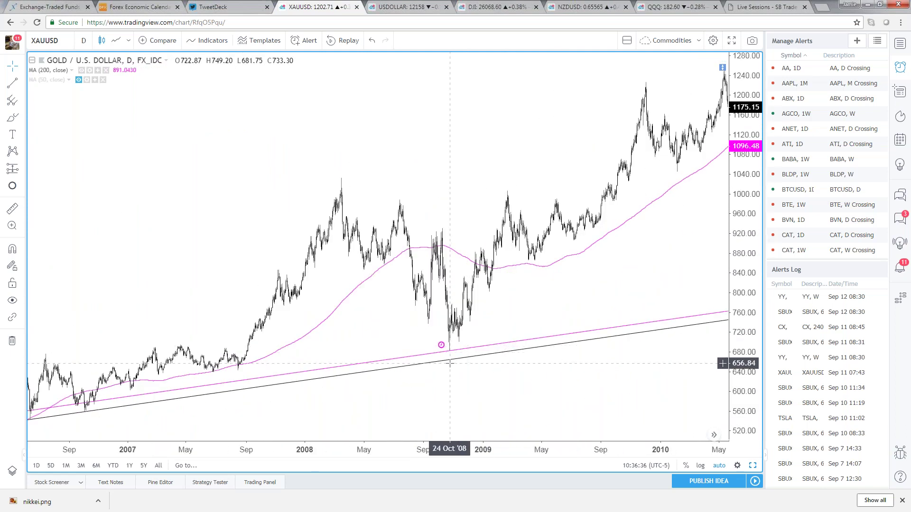
Examine how gold's rising lines met the 2006 lows and the earlier highs between 2003 and 2005
scroll(61, 289, down, 2)
drag(61, 291, 544, 250)
drag(427, 332, 422, 357)
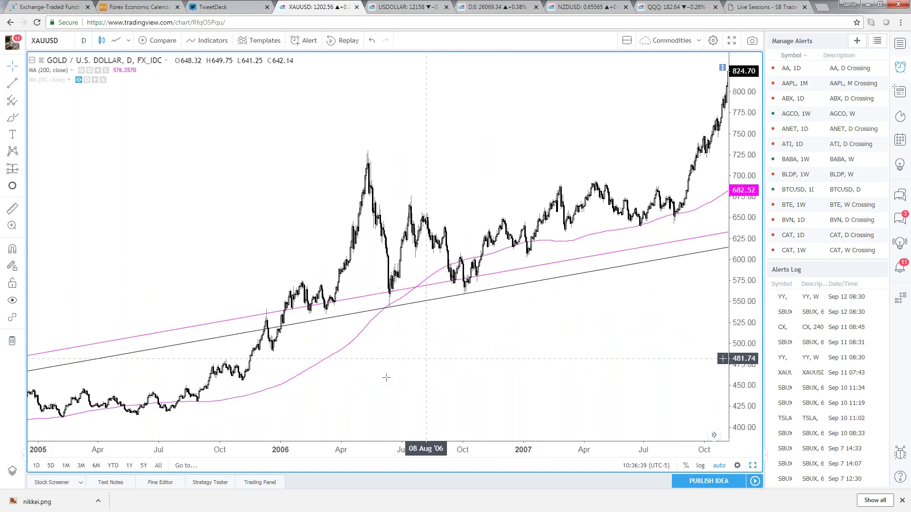
scroll(451, 386, up, 2)
drag(451, 386, 414, 387)
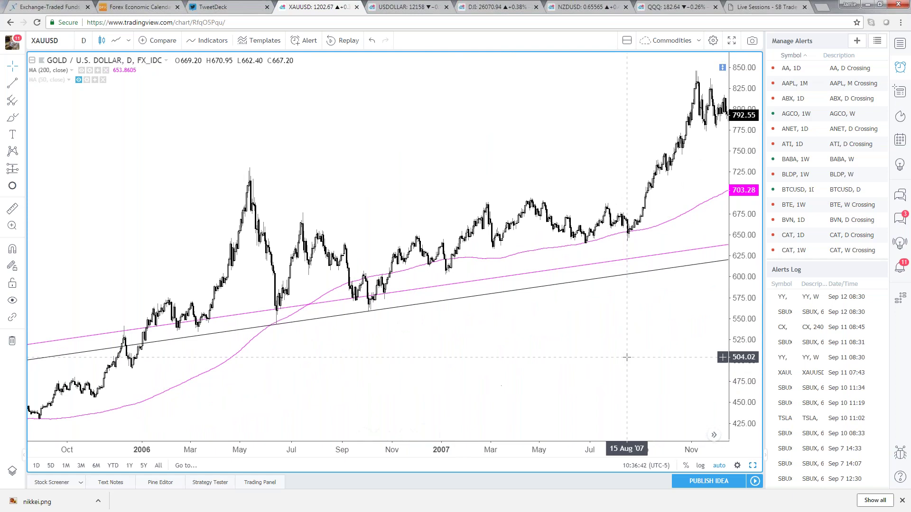
drag(626, 355, 519, 354)
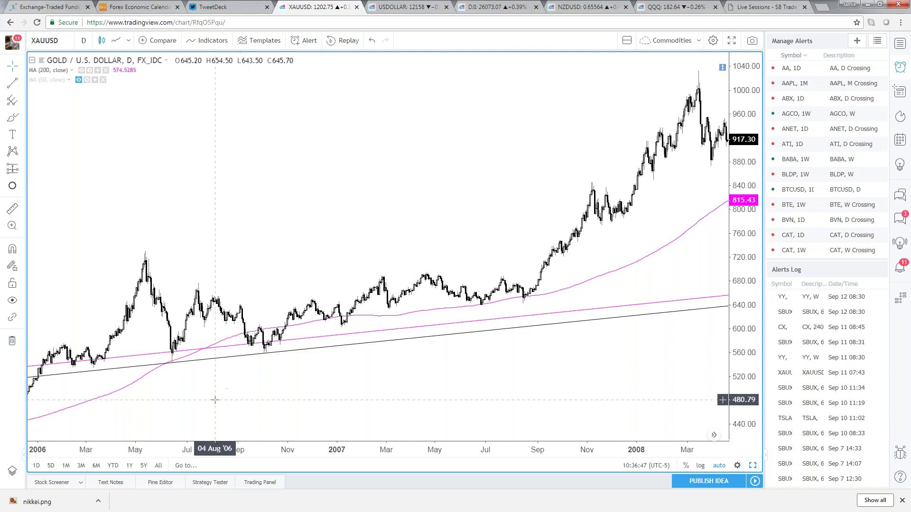
scroll(249, 353, down, 3)
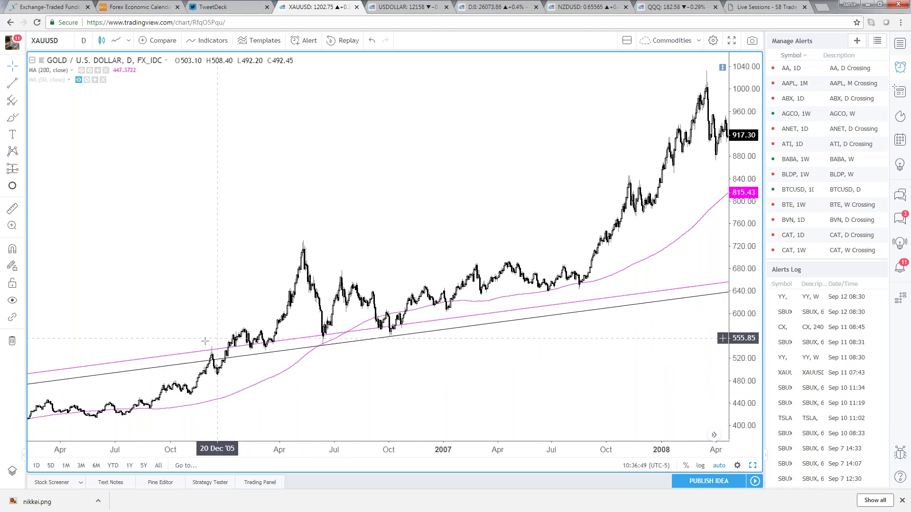
scroll(183, 299, down, 2)
drag(163, 285, 447, 257)
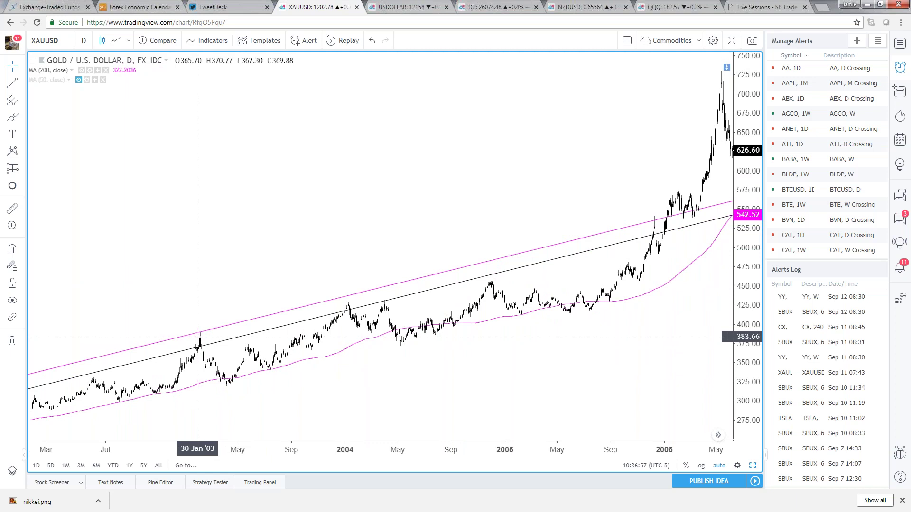
Follow gold's daily price and the rising support lines forward from 2006 through the 2011 peak to 2016
drag(687, 354, 96, 351)
drag(711, 255, 465, 238)
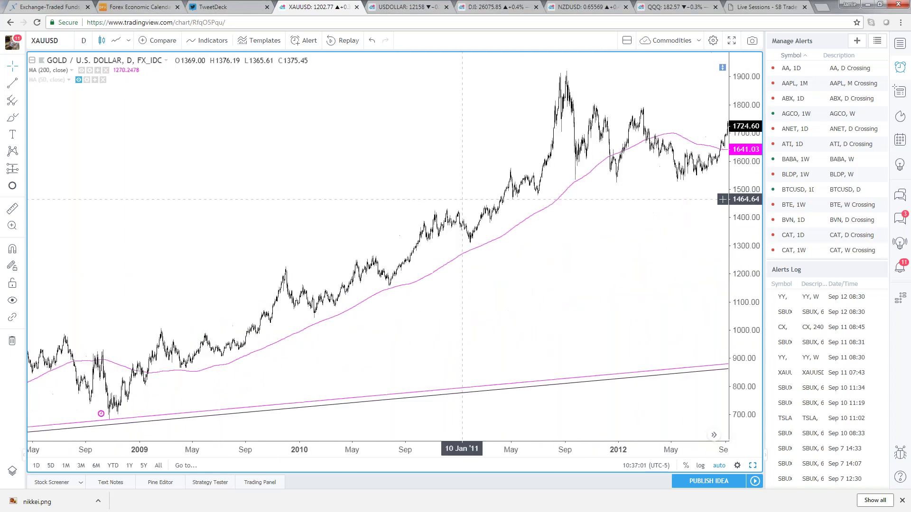
drag(683, 190, 332, 180)
drag(671, 169, 318, 171)
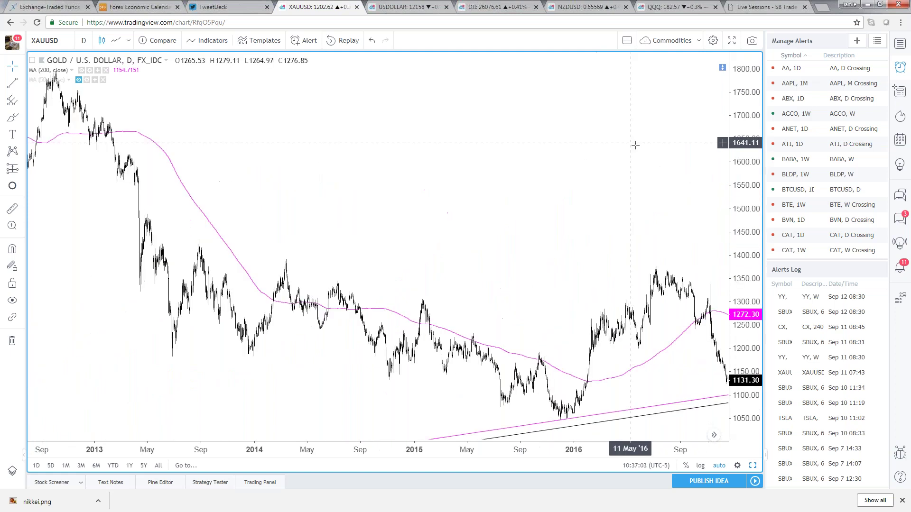
drag(633, 144, 278, 169)
Restore the gold chart's 240-minute interval after a brief 60-minute view and show price action since June 2018
text(60)
key(Return)
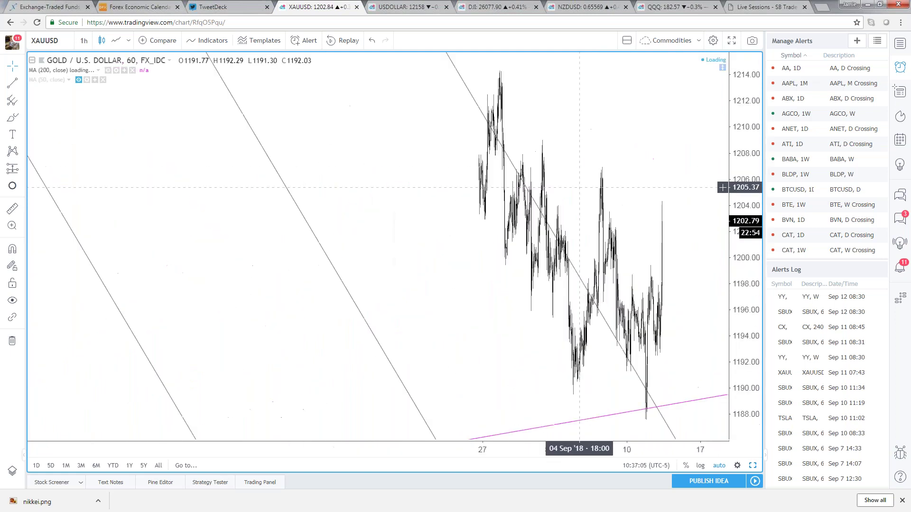
text(240)
key(Return)
scroll(546, 207, up, 5)
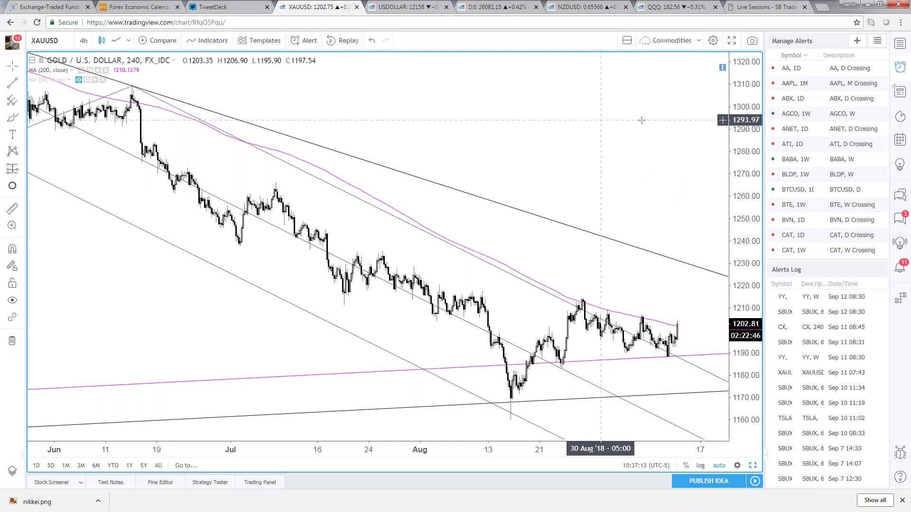
Switch the chart to silver futures SI1! and examine the descending channel from early 2017 and the 14.930 level
text(SI)
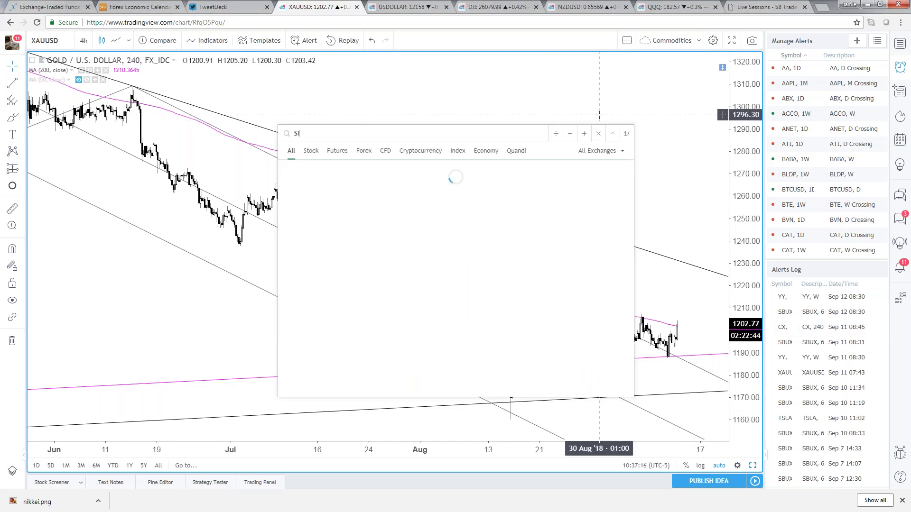
text(1!)
key(Return)
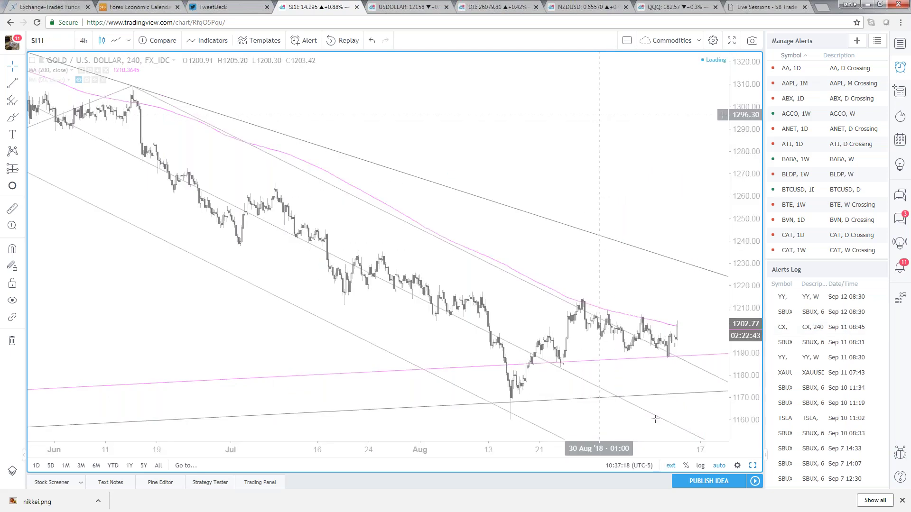
scroll(702, 371, down, 3)
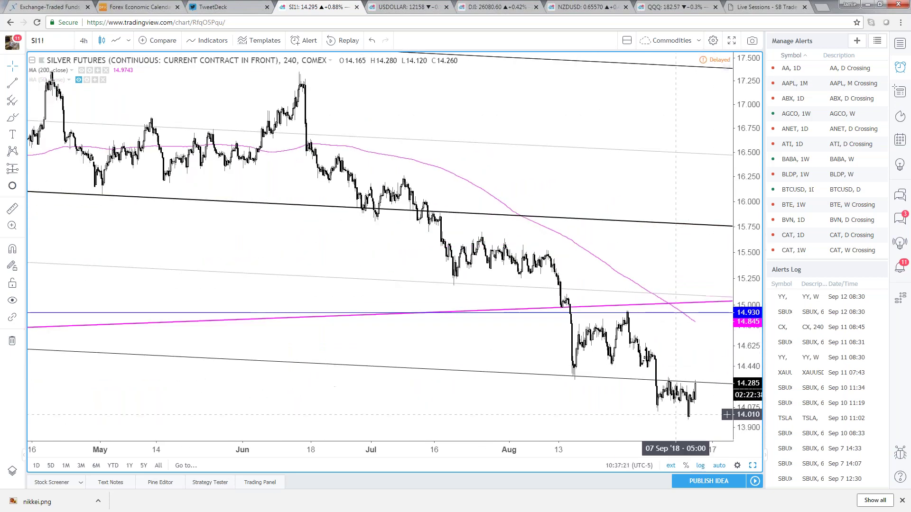
scroll(508, 409, down, 4)
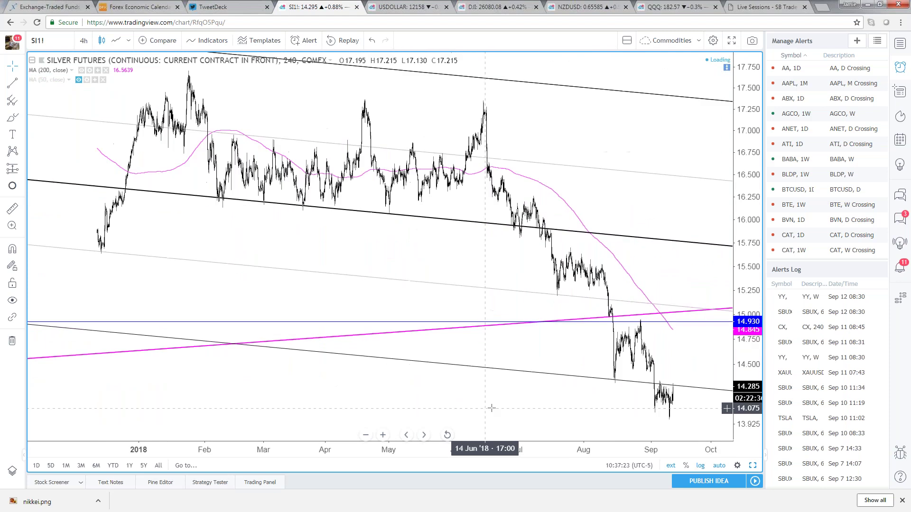
scroll(493, 407, down, 2)
scroll(498, 404, down, 5)
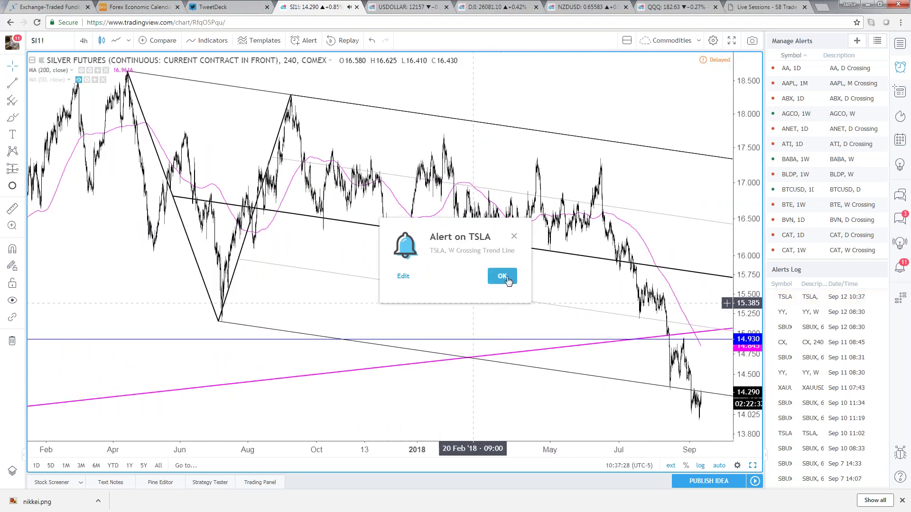
Dismiss the TSLA alert, open its weekly chart from the alerts log and examine the rising channel and the 273.42 level
click(505, 275)
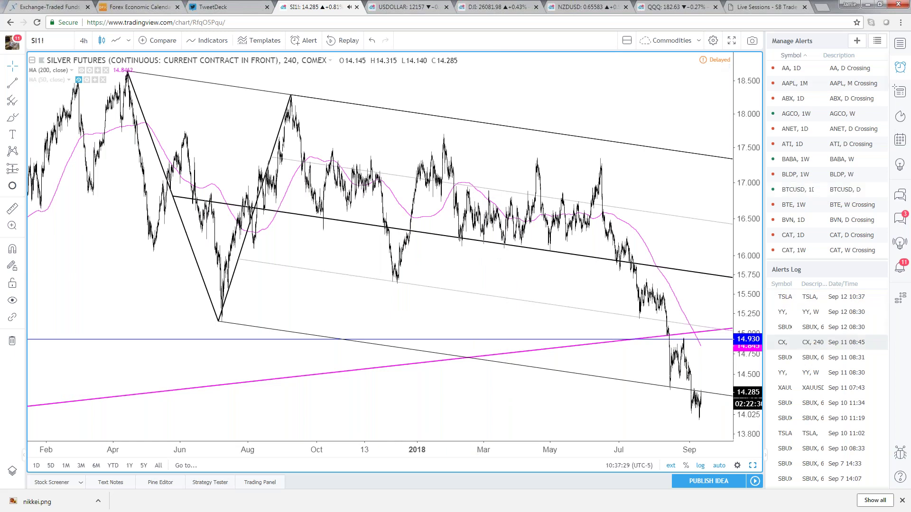
click(793, 297)
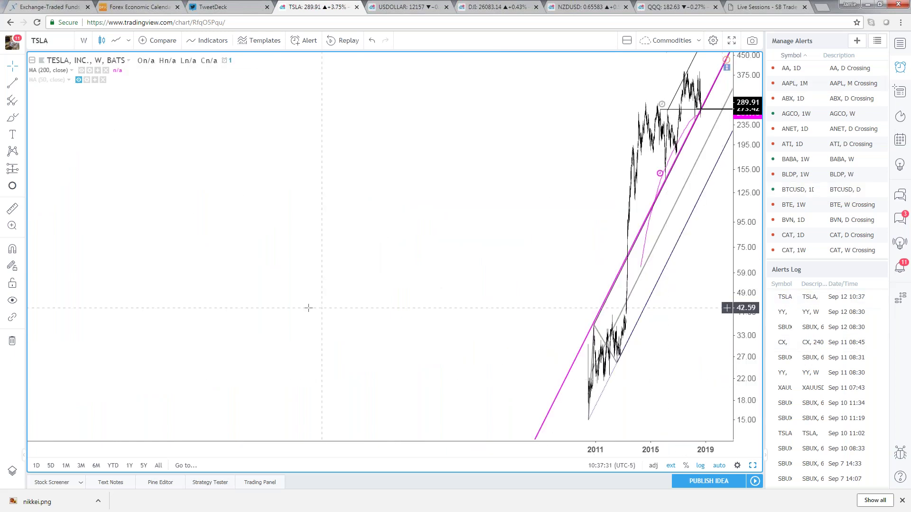
scroll(290, 306, up, 5)
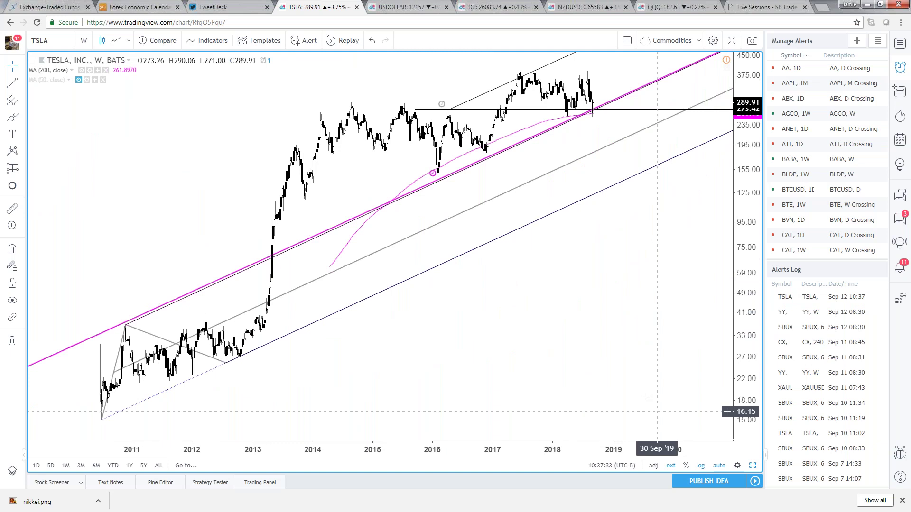
scroll(643, 404, up, 2)
scroll(643, 403, up, 2)
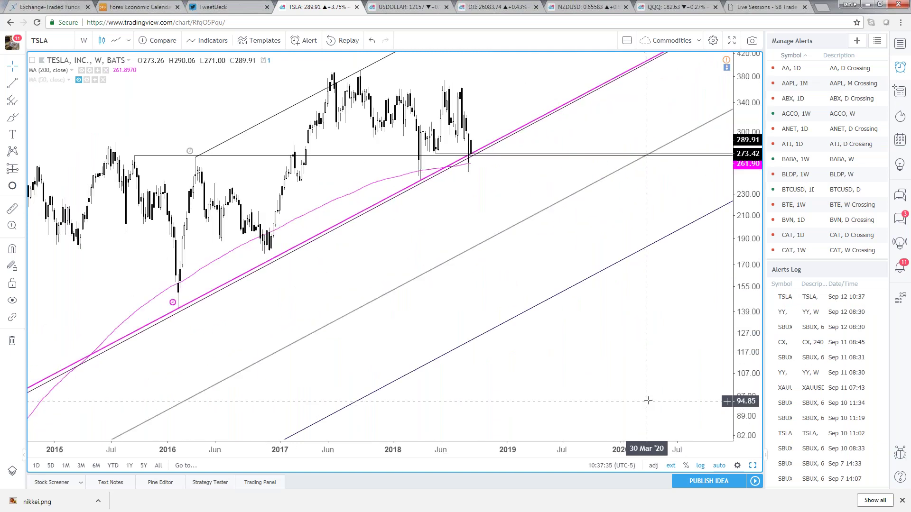
scroll(631, 401, down, 2)
scroll(602, 383, down, 2)
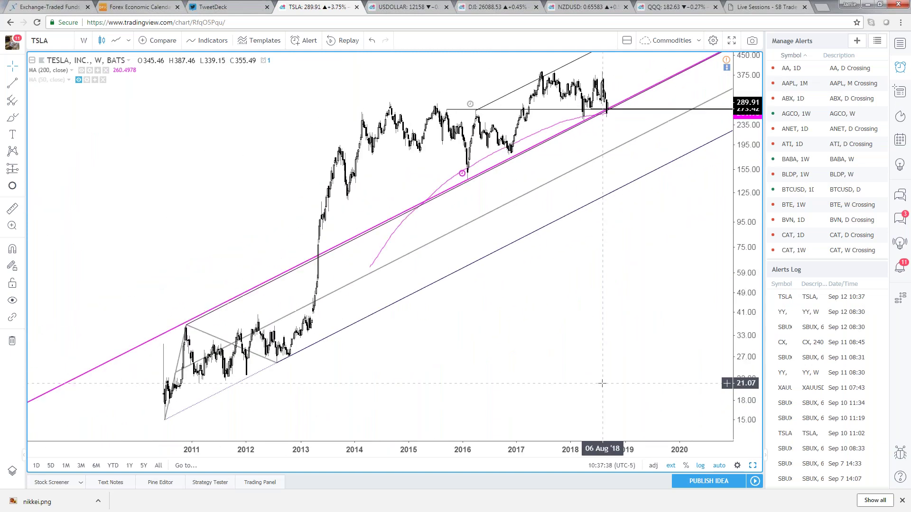
Return to silver futures SI1! at the weekly interval and examine price against the descending channel and rising support line
text(si1!)
key(Return)
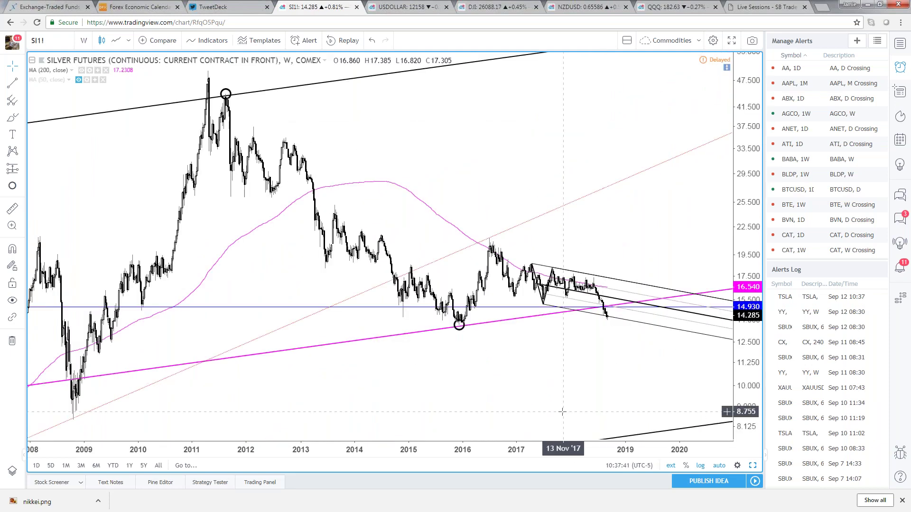
scroll(579, 408, up, 3)
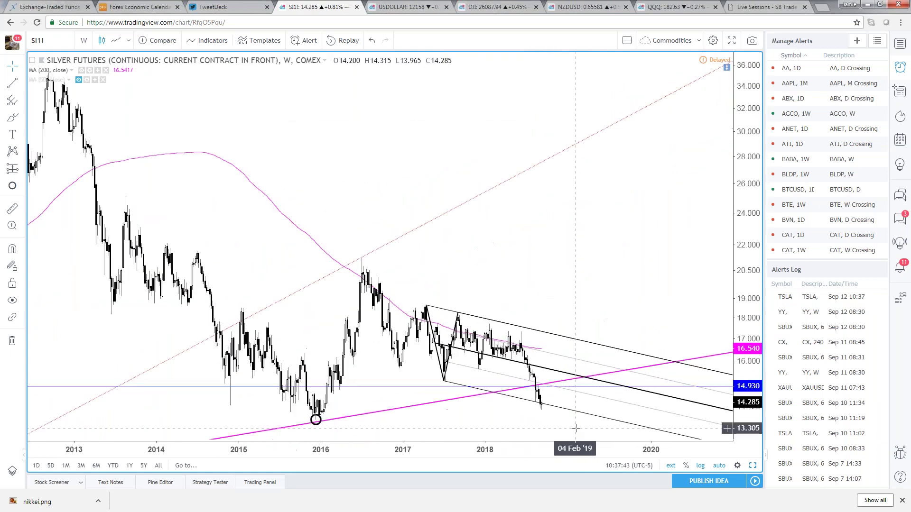
Examine the weekly silver chart from its 1971 history to recent price action, checking the long-term rising channel, rising support line and descending channel
scroll(577, 423, down, 2)
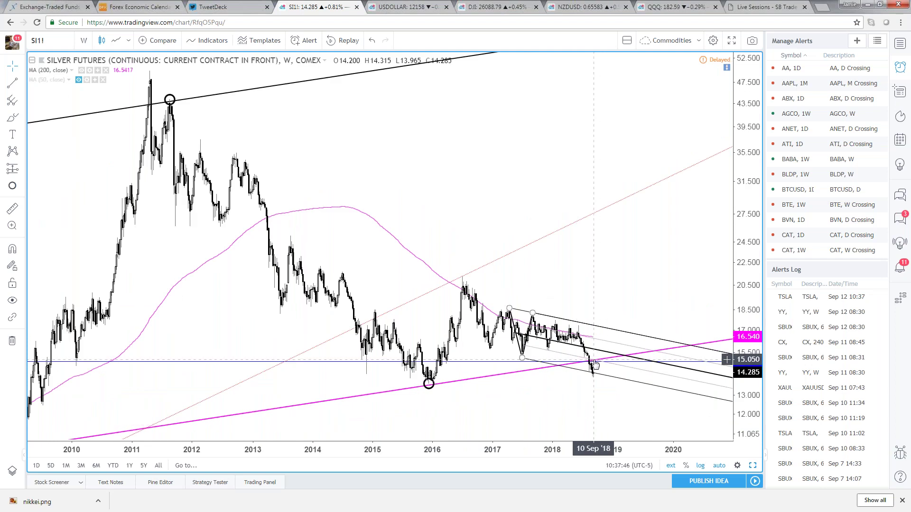
scroll(578, 384, down, 3)
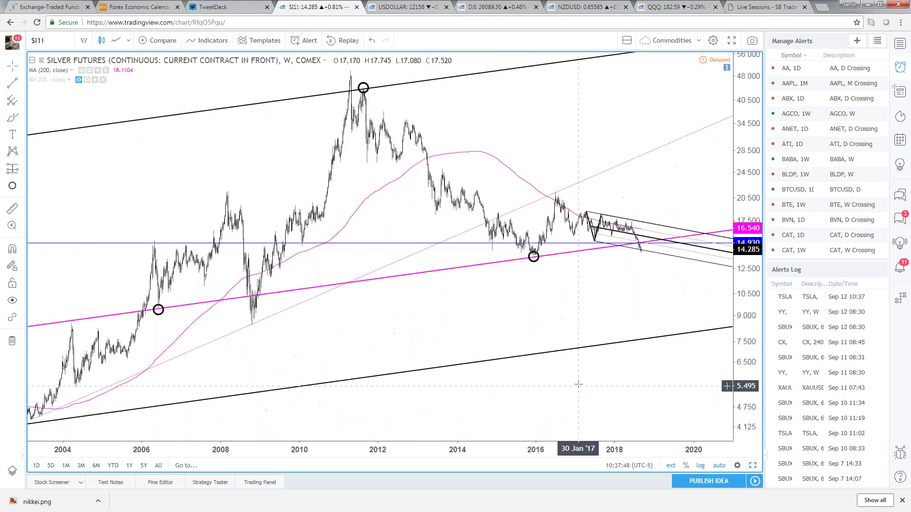
scroll(382, 375, down, 5)
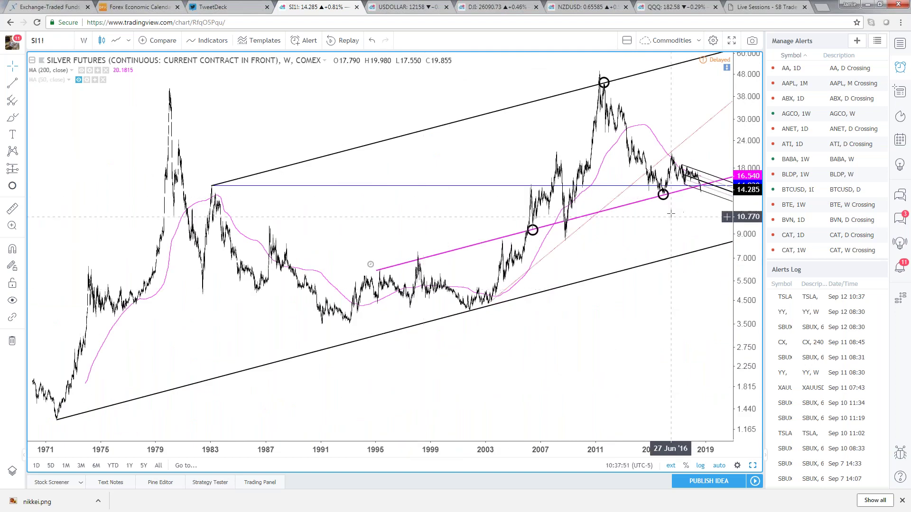
scroll(538, 230, up, 6)
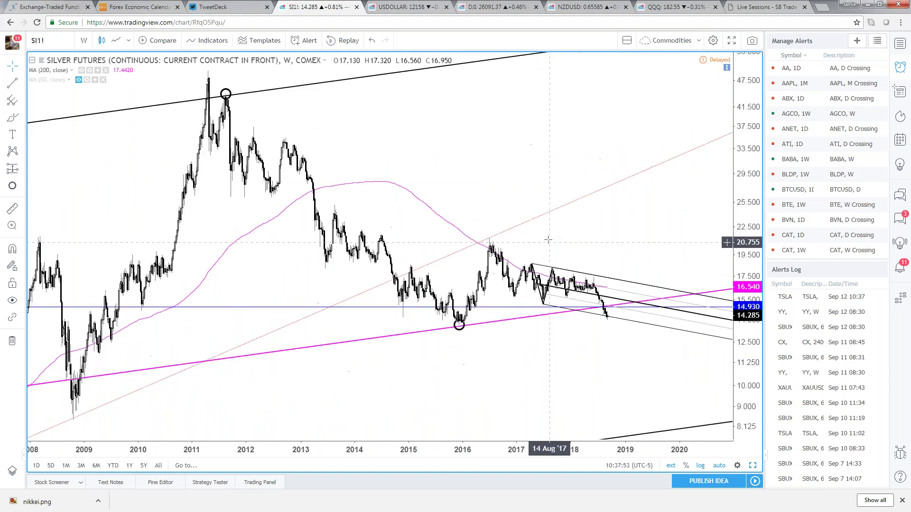
scroll(537, 234, up, 2)
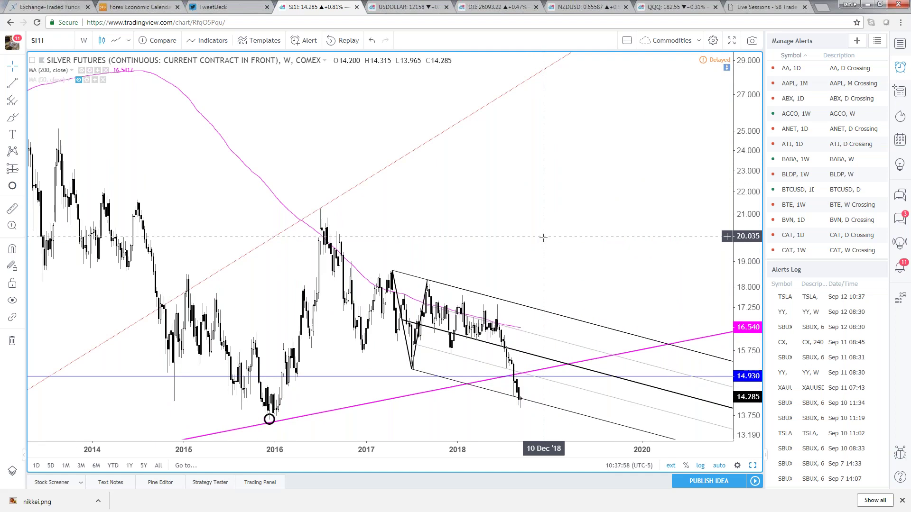
scroll(543, 235, down, 2)
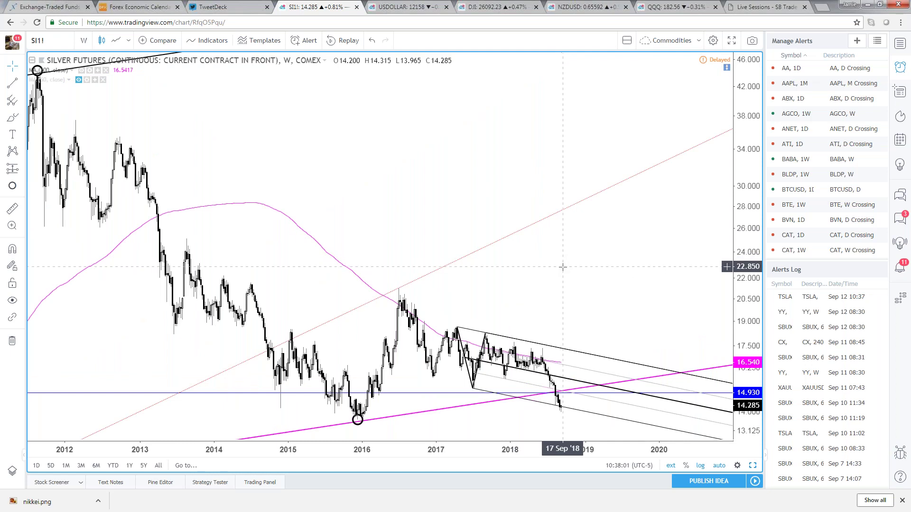
scroll(562, 265, down, 2)
scroll(564, 287, down, 2)
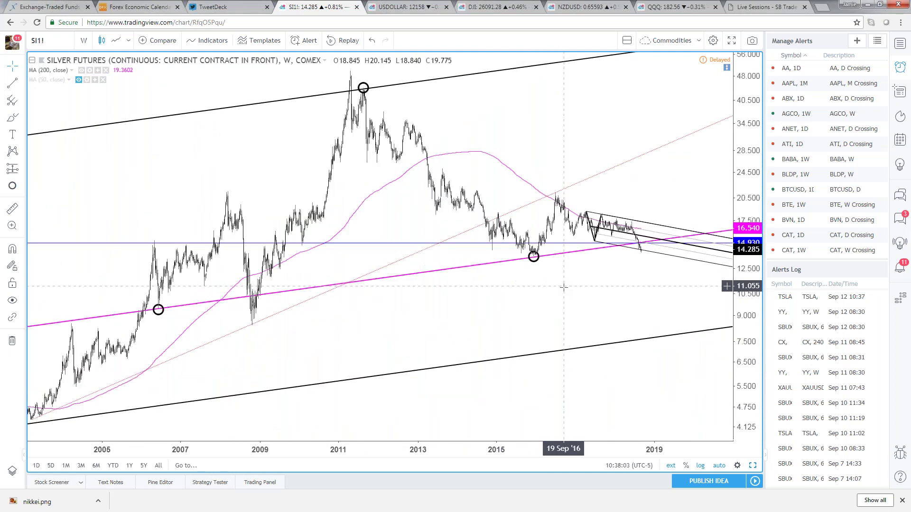
click(642, 242)
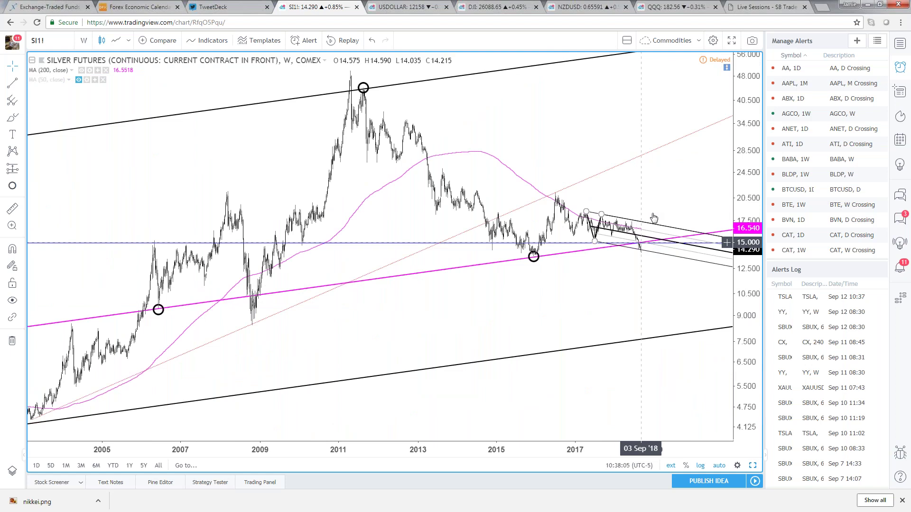
scroll(655, 216, up, 4)
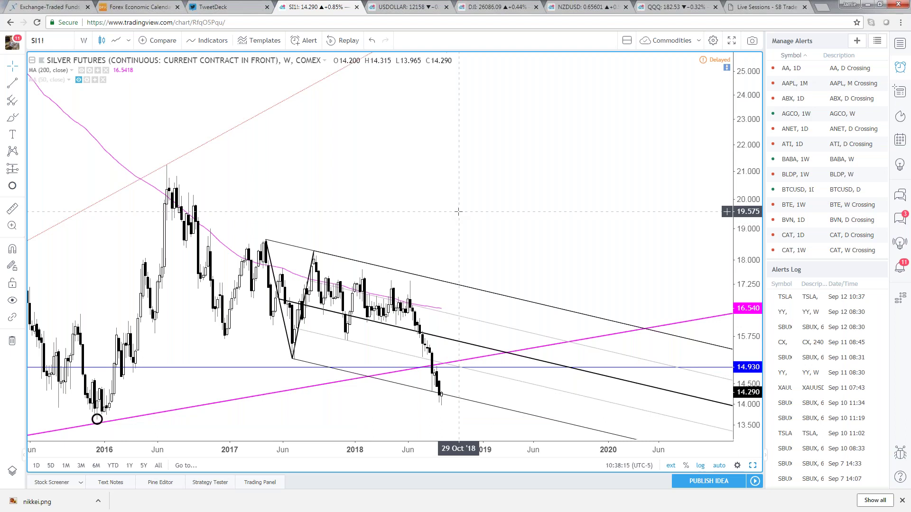
Open the multi-chart Trading layout, maximise the 240-minute WTI crude oil chart and examine price action since January 2018 around the (A)-(B)-(C) decline
click(526, 5)
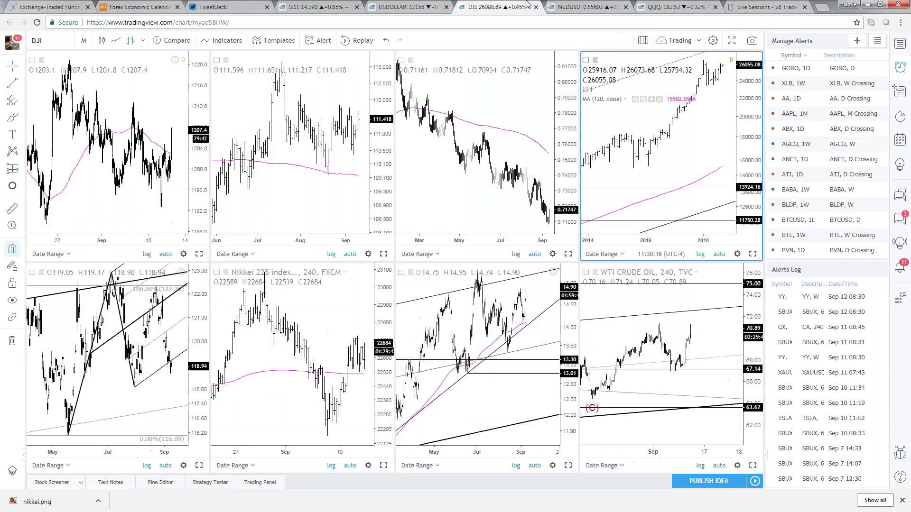
click(707, 337)
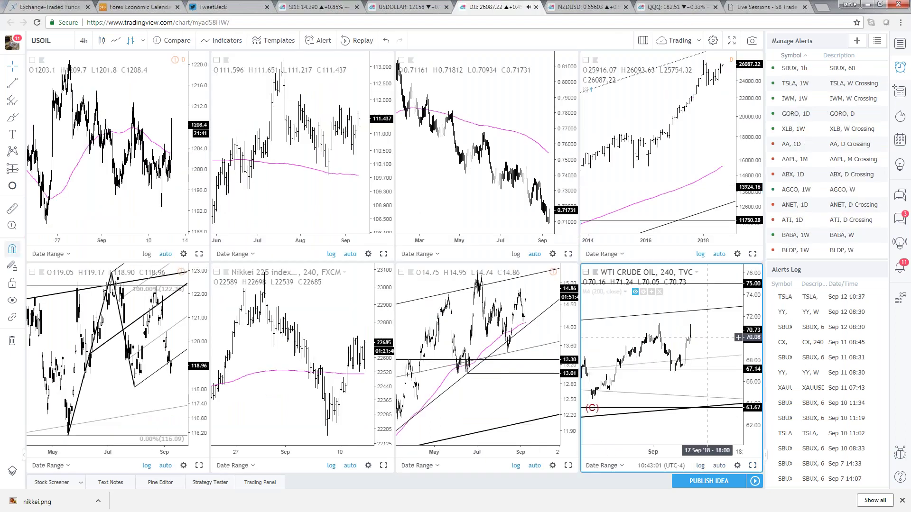
key(alt+Return)
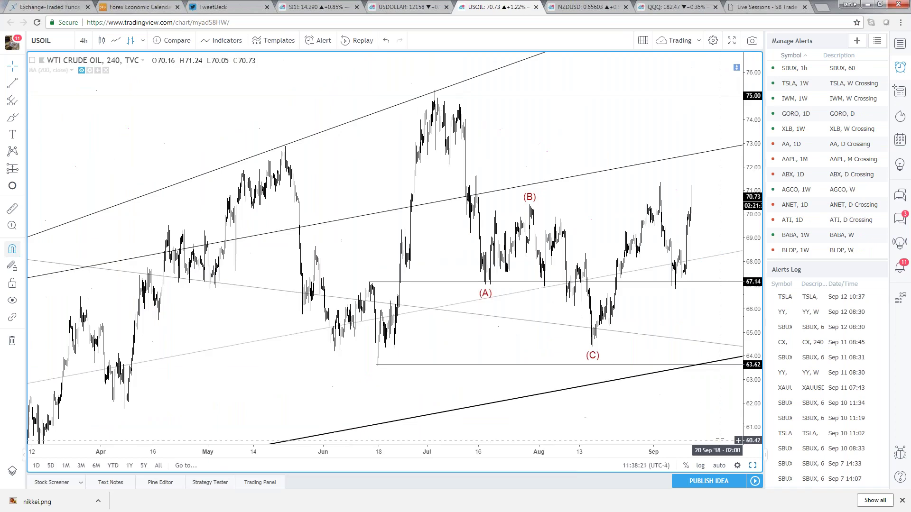
scroll(709, 427, up, 2)
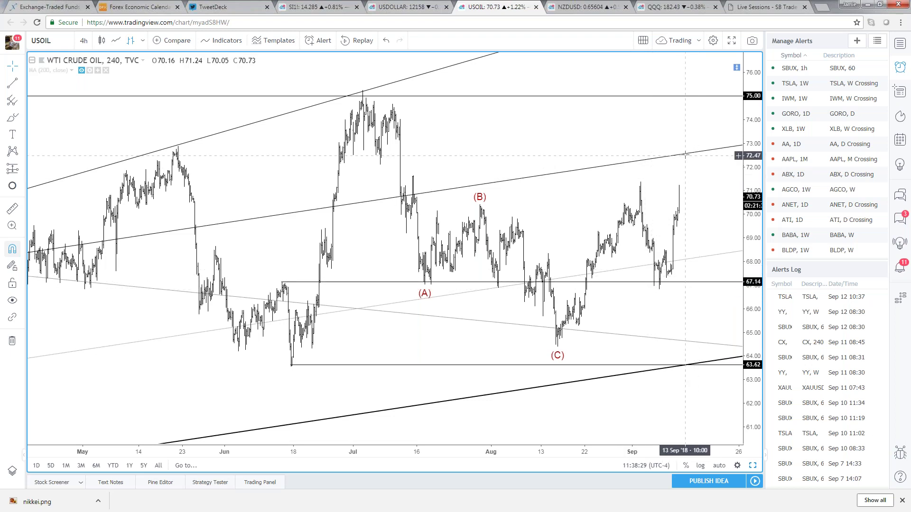
drag(682, 139, 641, 134)
scroll(641, 135, down, 4)
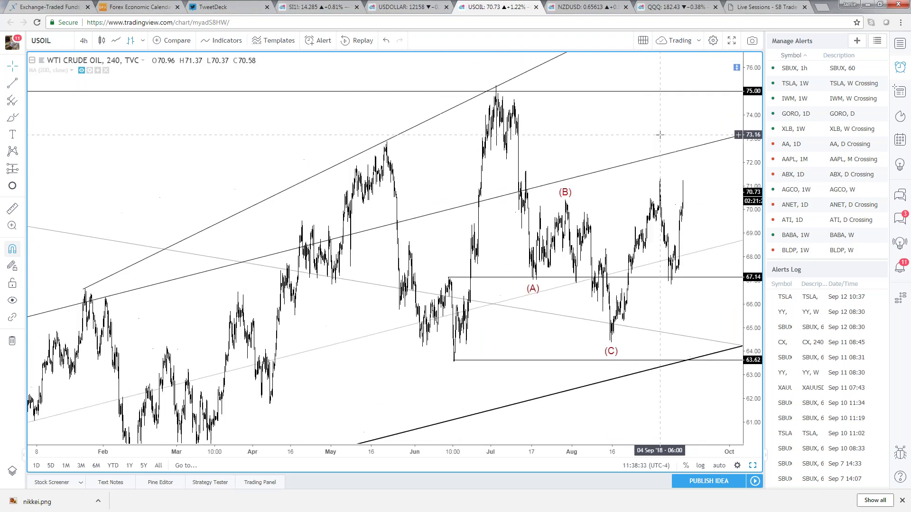
scroll(660, 134, down, 1)
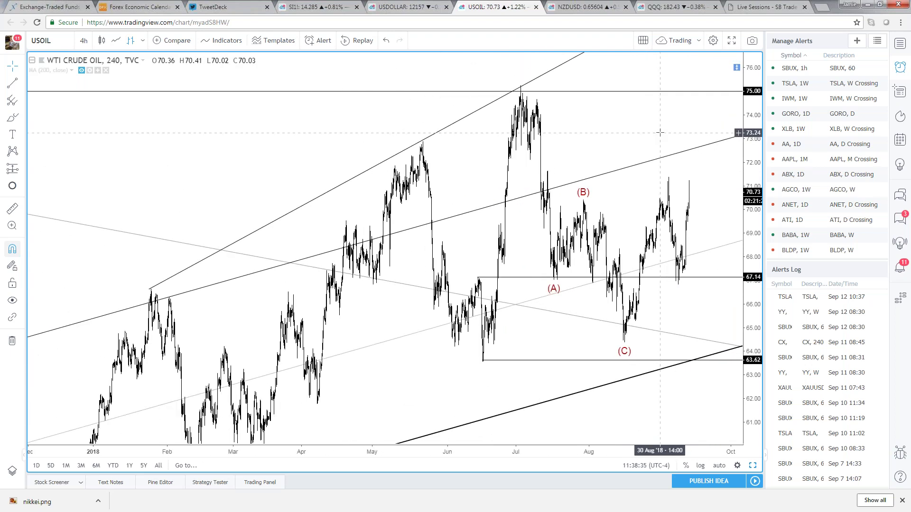
Enable automatic price scaling on the crude oil chart and examine price against the rising channel and the 67.14 and 75.00 levels
click(719, 464)
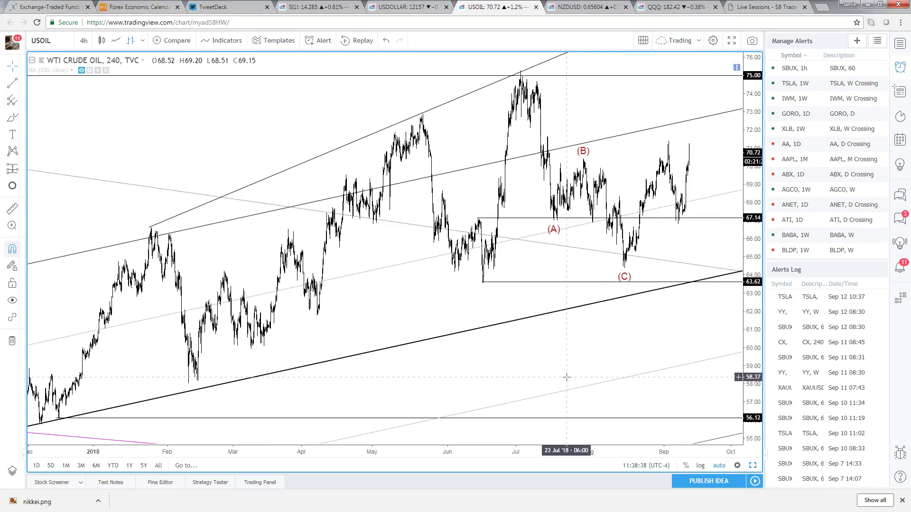
scroll(554, 401, down, 1)
scroll(564, 401, down, 1)
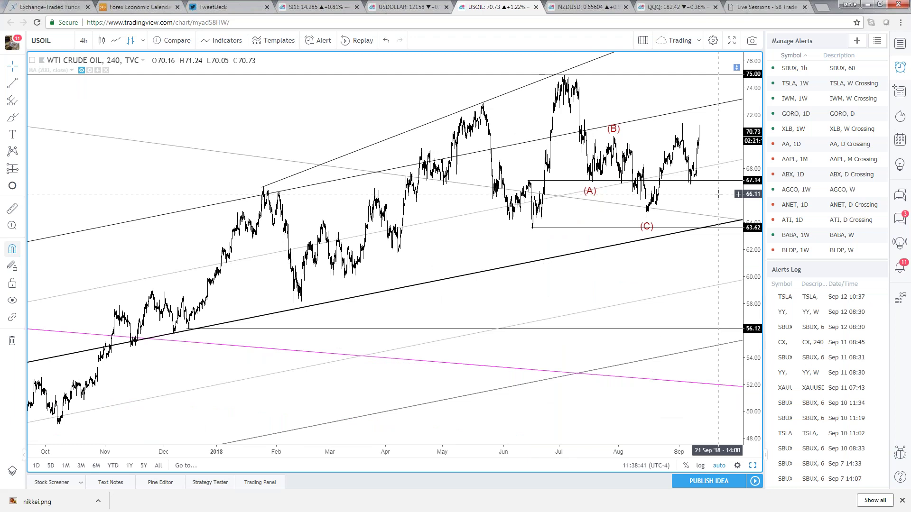
scroll(681, 298, up, 3)
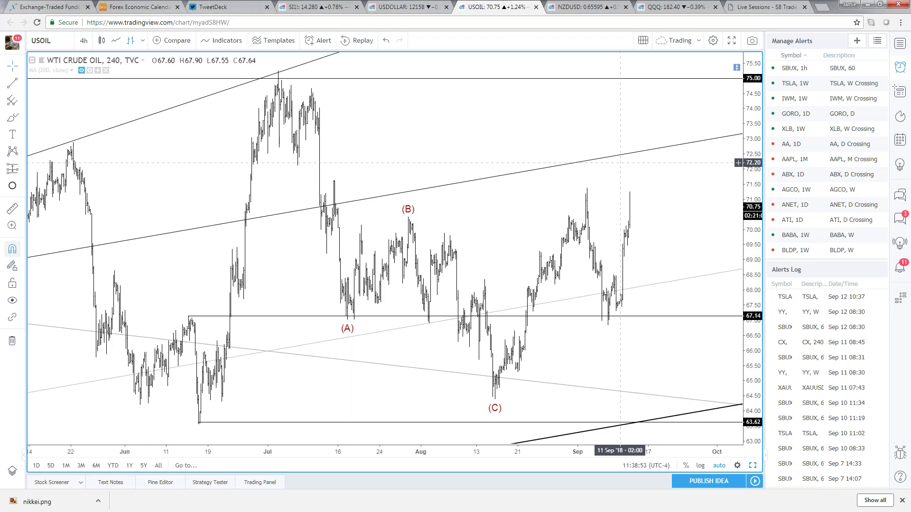
scroll(536, 163, down, 2)
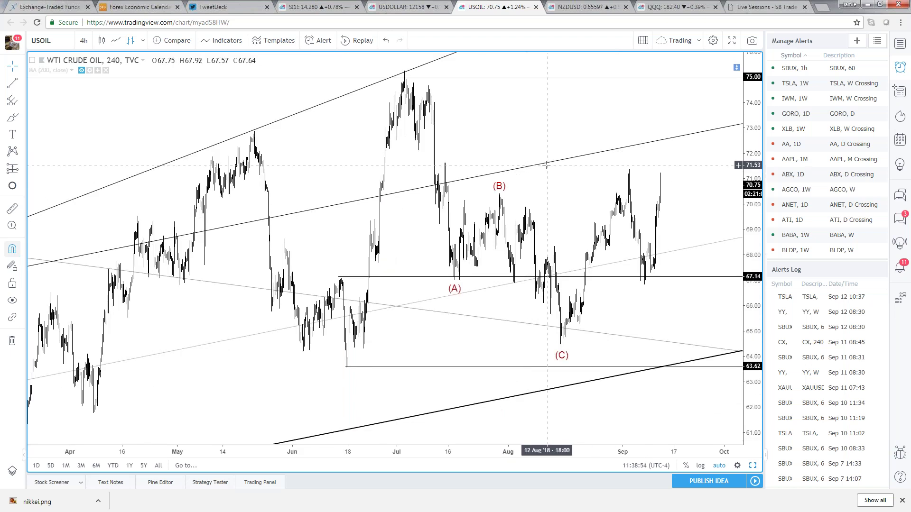
scroll(547, 164, down, 2)
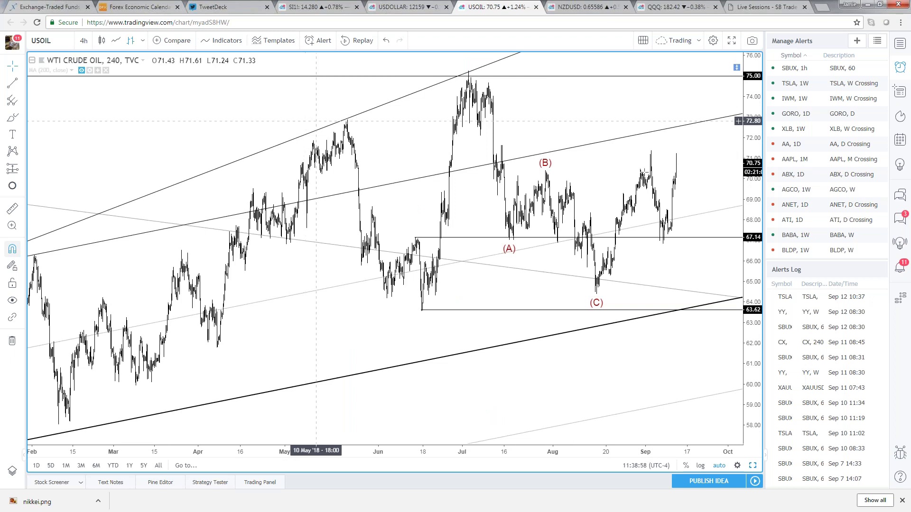
scroll(662, 240, up, 3)
scroll(569, 322, up, 2)
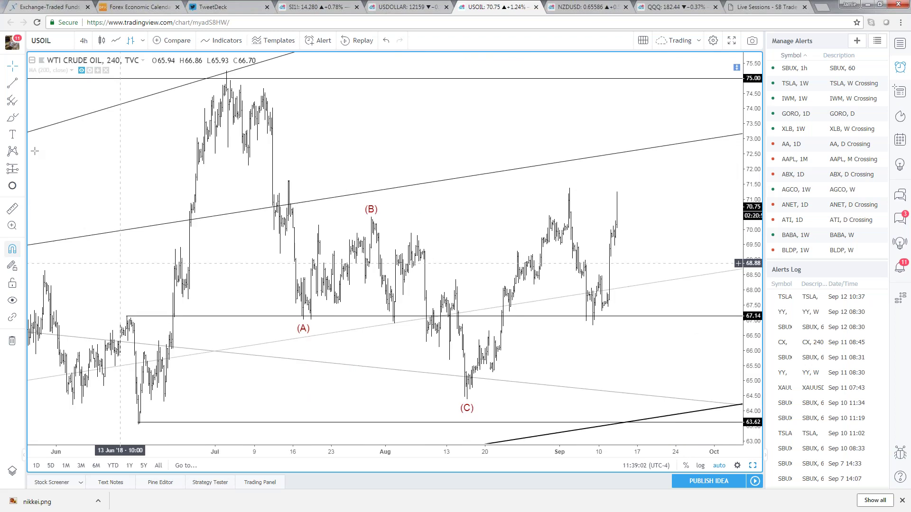
Draw a trend-based Fibonacci extension on crude oil from the August low at 64.40 to the September high at 71.37 and the 66.84 low
click(19, 100)
click(82, 290)
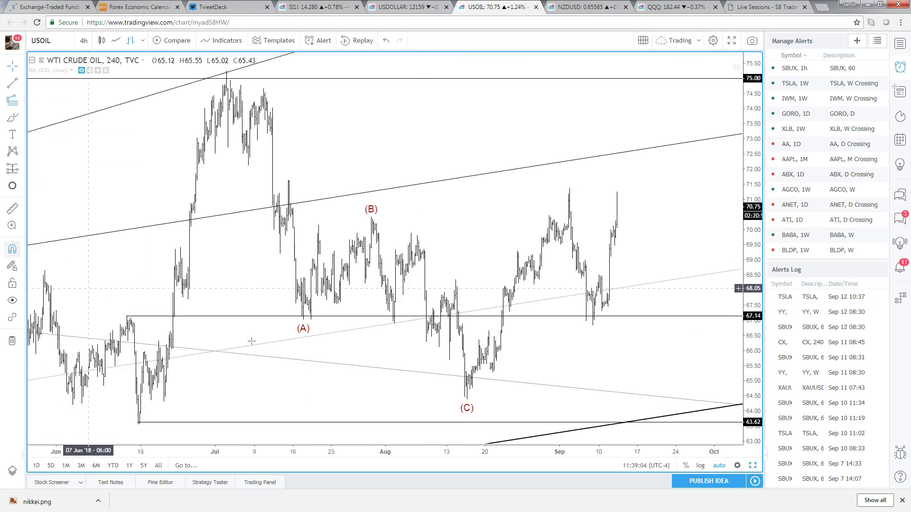
scroll(365, 427, up, 2)
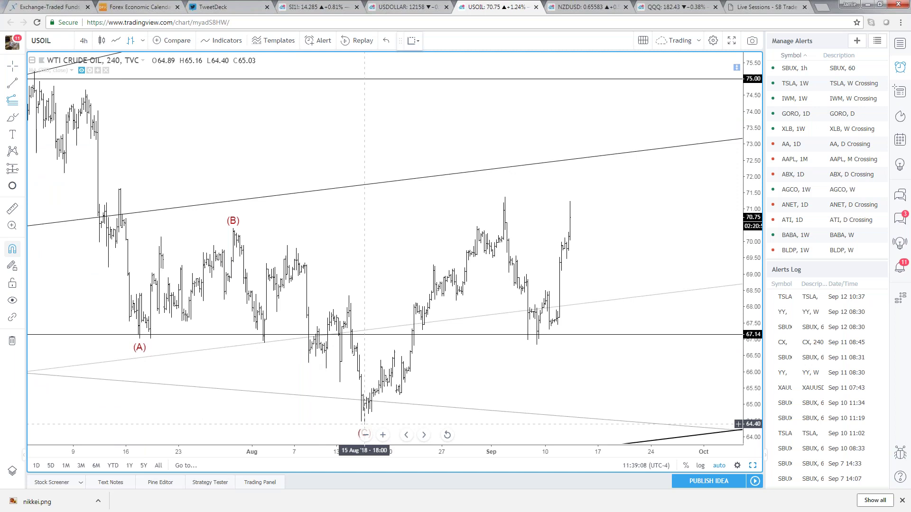
click(364, 425)
click(505, 197)
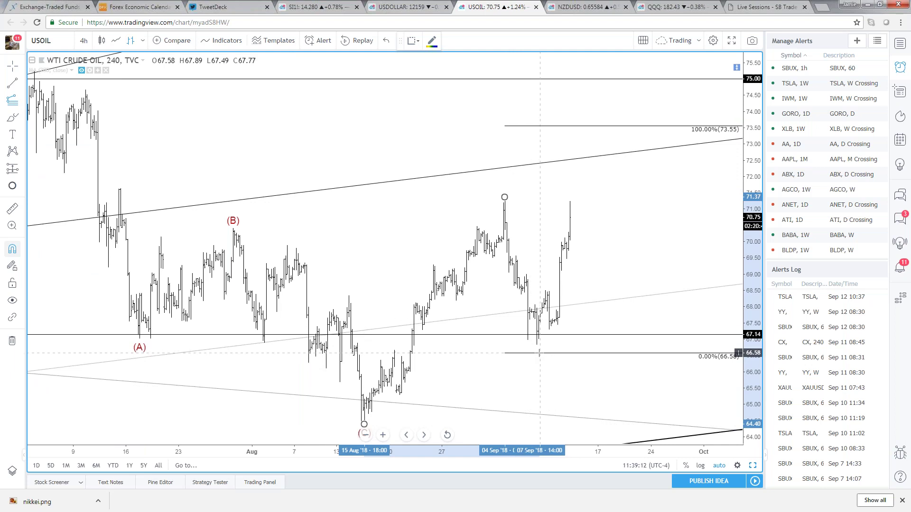
click(536, 345)
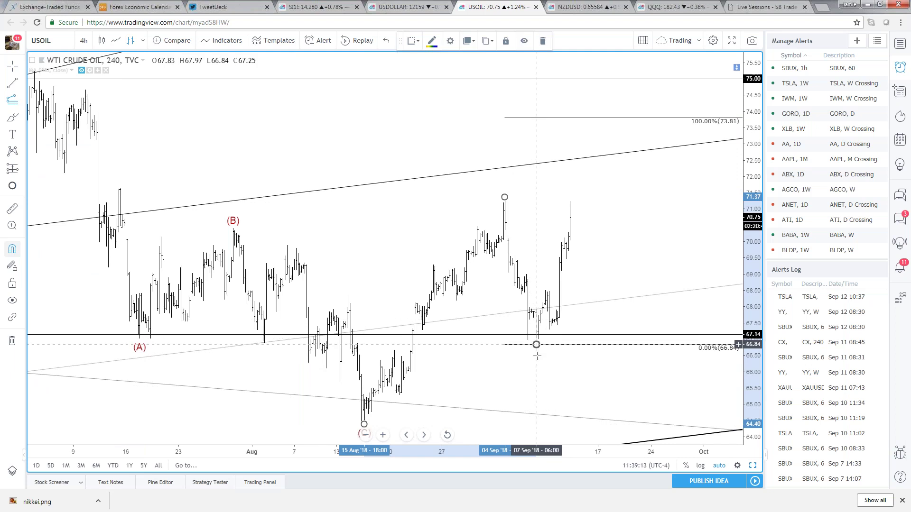
click(516, 370)
Examine the 100% extension level against the rising channel lines and the 75.00 level on crude oil, and restore the multi-chart layout
scroll(470, 165, down, 6)
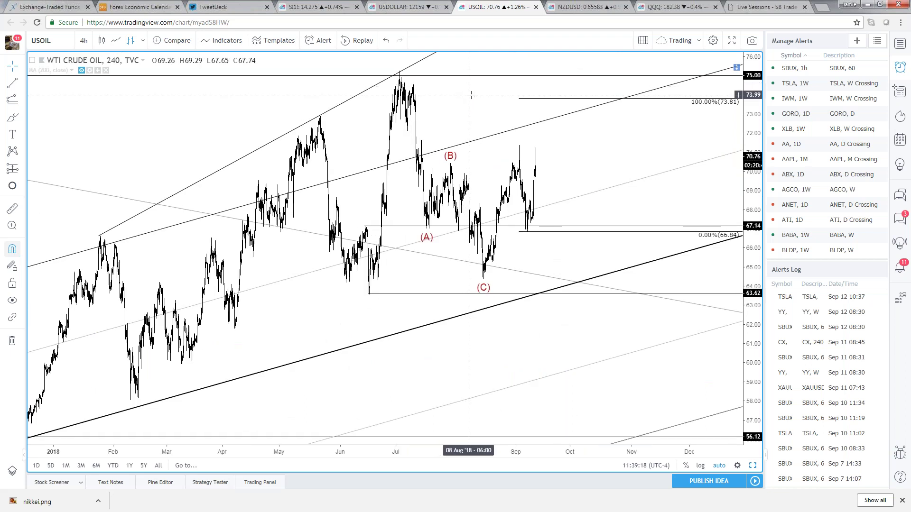
scroll(474, 95, down, 2)
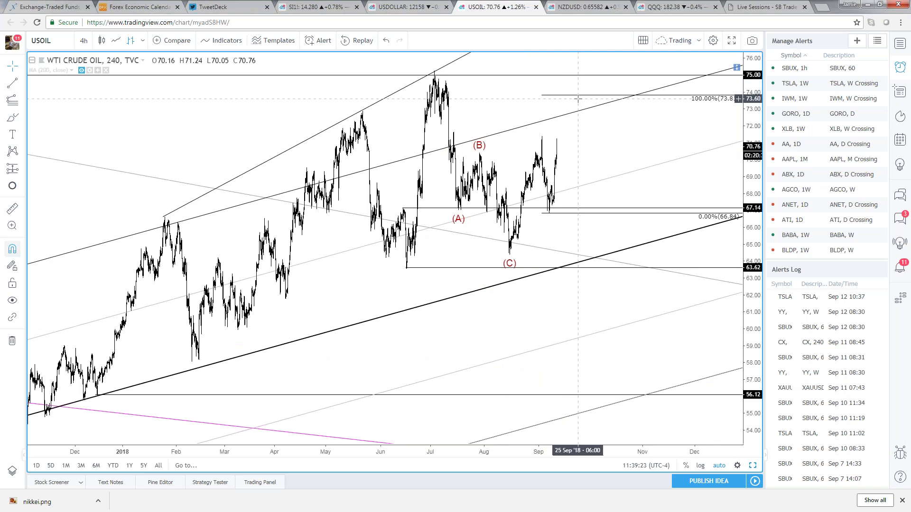
scroll(578, 98, down, 3)
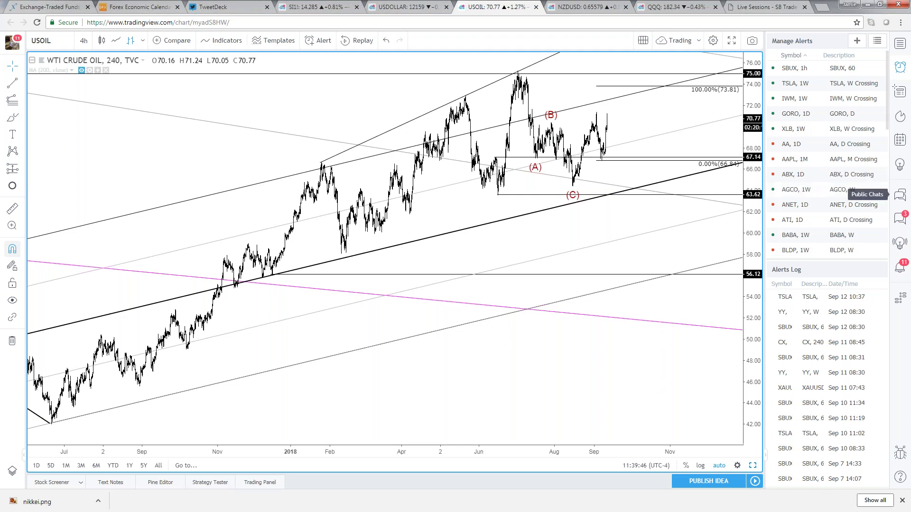
scroll(698, 332, down, 2)
click(753, 466)
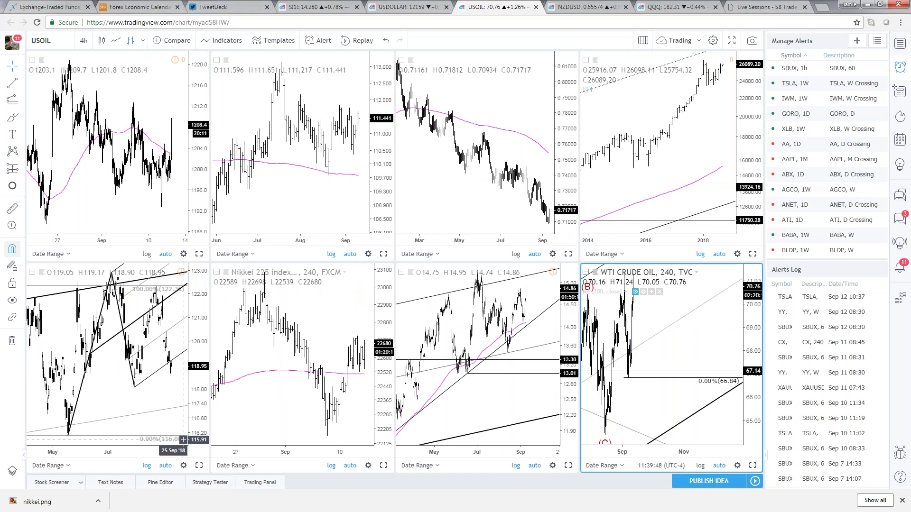
Look over the TLT and gold charts in the grid, revisit silver futures, and bring up the 240-minute US dollar index chart
click(183, 410)
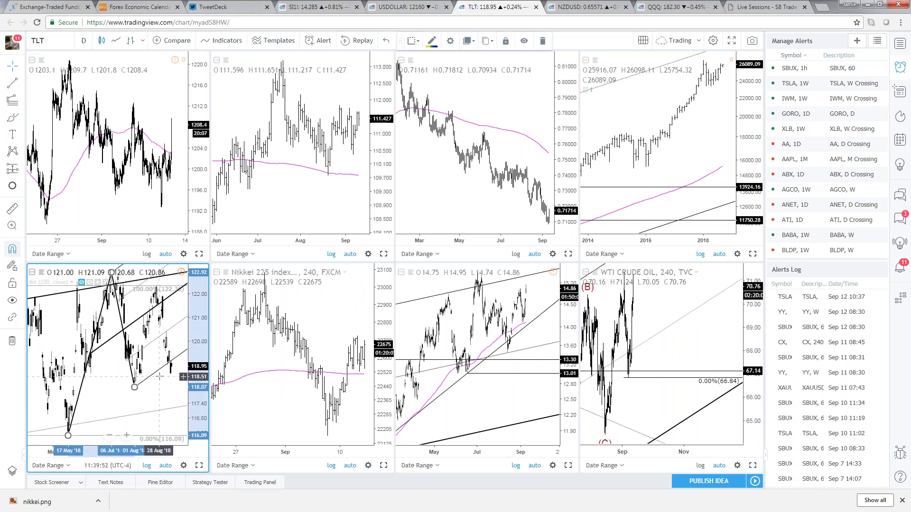
click(183, 178)
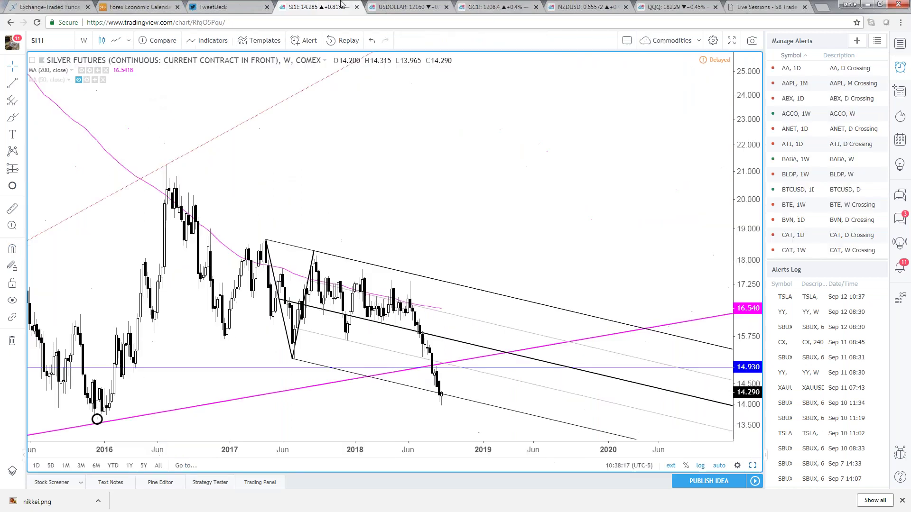
click(313, 6)
click(399, 5)
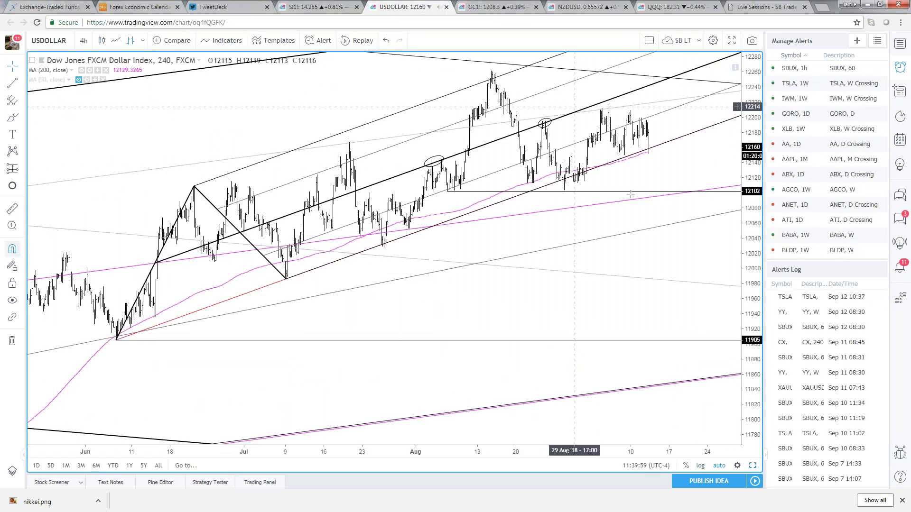
Check the EURUSD and USDJPY charts in the currency layout and switch to the forex chart workspace in TradeStation
click(598, 3)
click(142, 156)
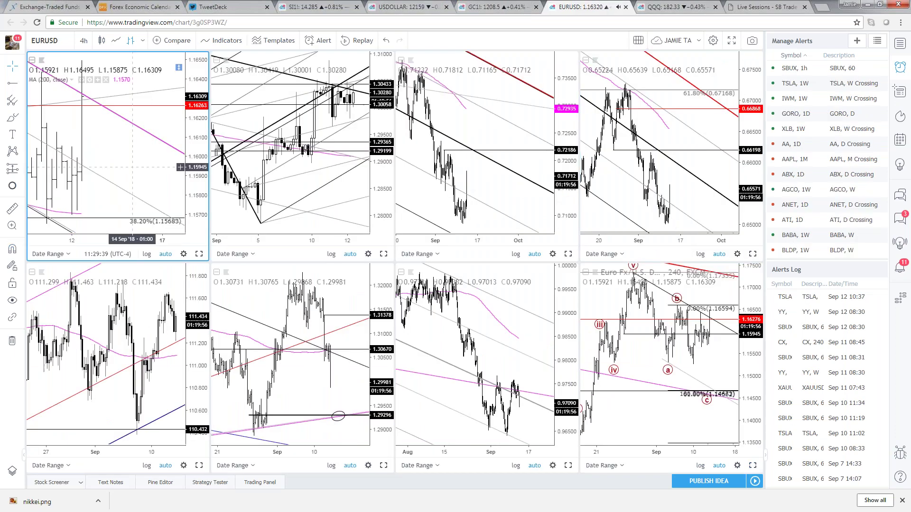
click(180, 380)
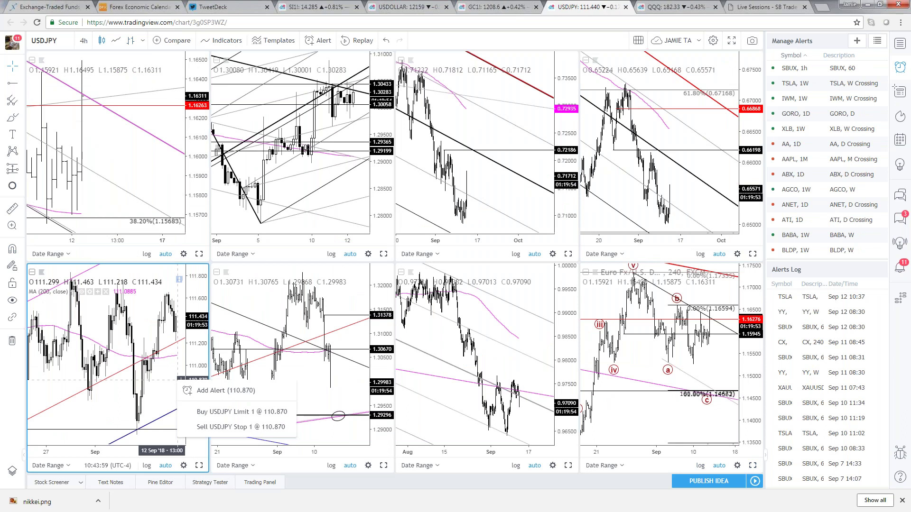
key(alt+Tab)
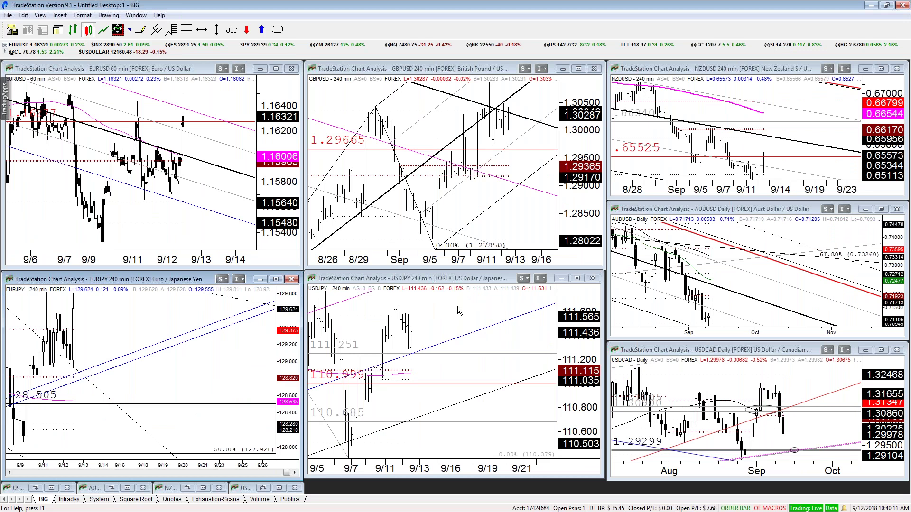
Maximize the daily USDCAD chart and examine recent price against the 1.29299 level, the rising trendlines and the moving averages
click(834, 425)
key(ctrl+F10)
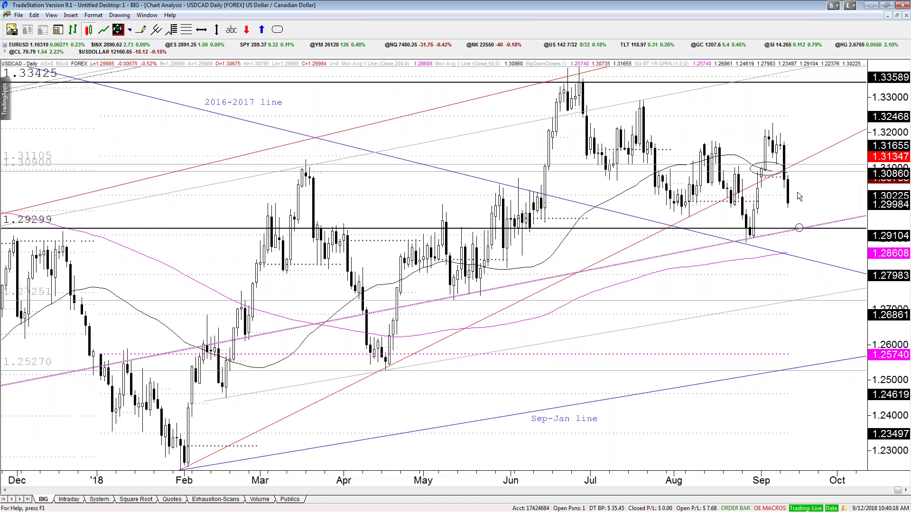
drag(796, 205, 792, 202)
drag(791, 201, 798, 231)
click(809, 192)
click(462, 392)
drag(462, 392, 459, 372)
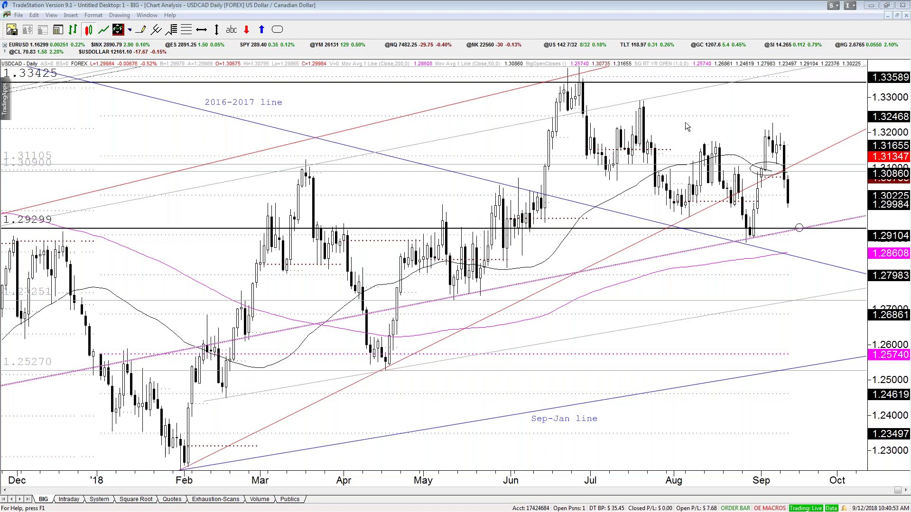
drag(724, 110, 785, 110)
key(Up)
drag(789, 206, 841, 181)
click(792, 202)
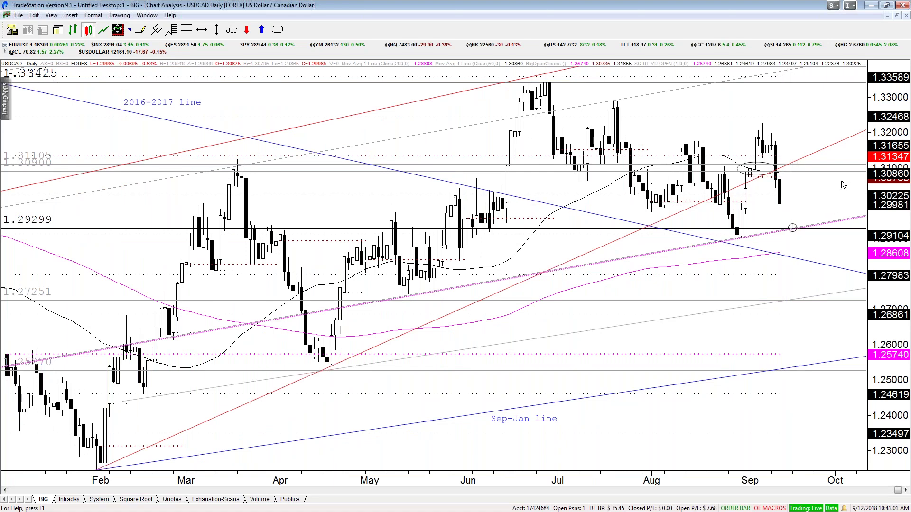
Delete the ellipse near the 1.30900 level and change the USDCAD chart to a 240-minute interval
key(Delete)
text(240 min)
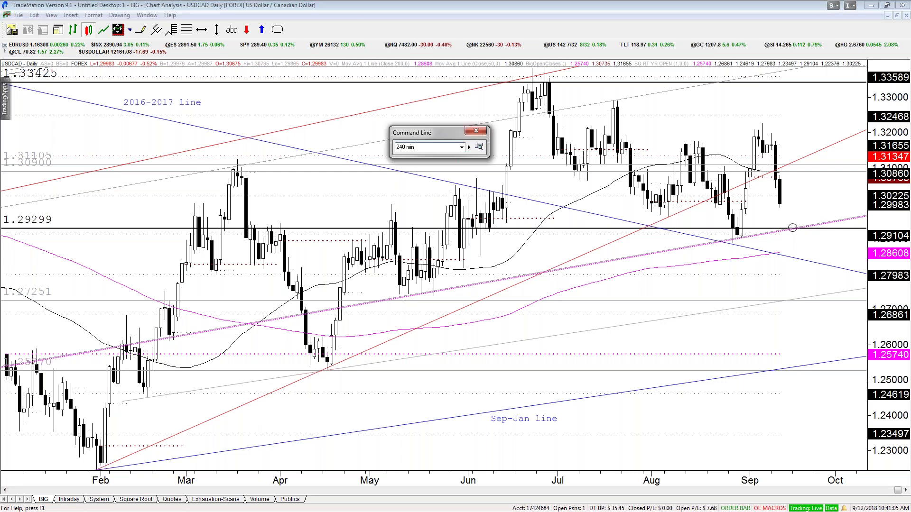
key(Return)
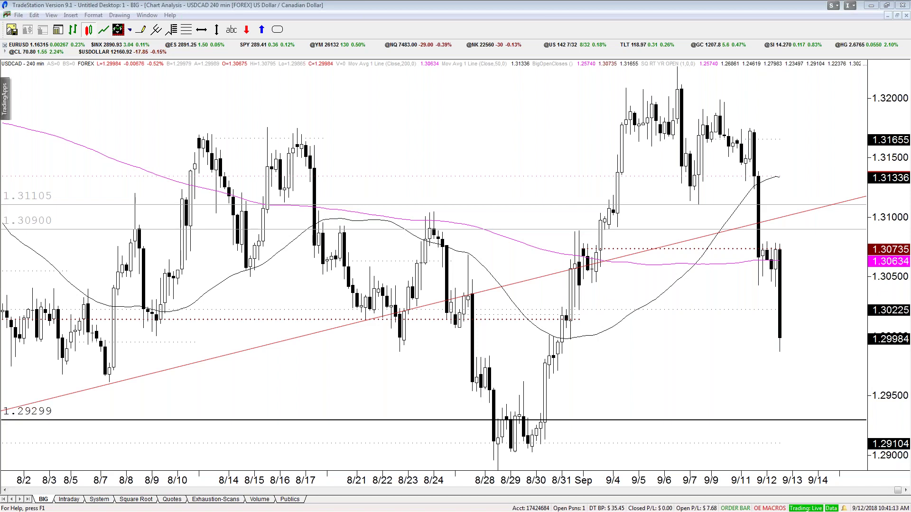
Remove the 50-period moving average from the 240-minute USDCAD chart
right_click(677, 279)
click(664, 301)
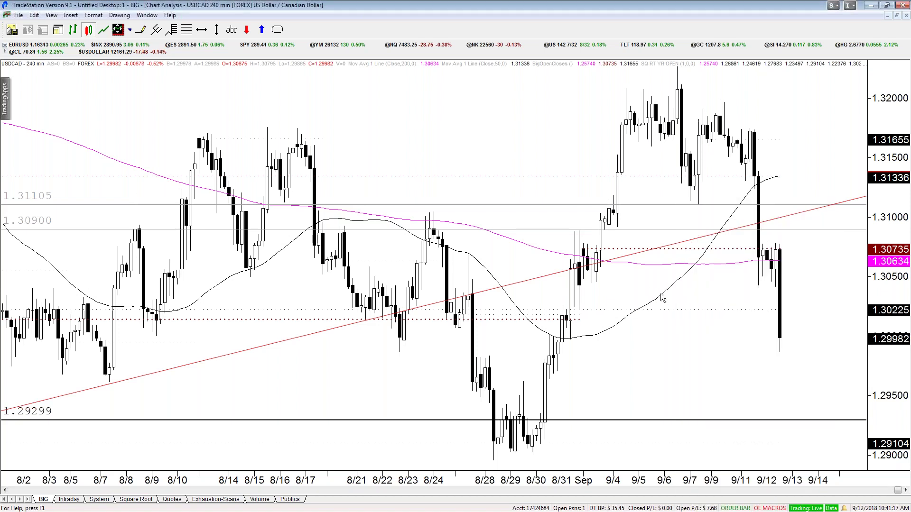
right_click(663, 303)
click(678, 338)
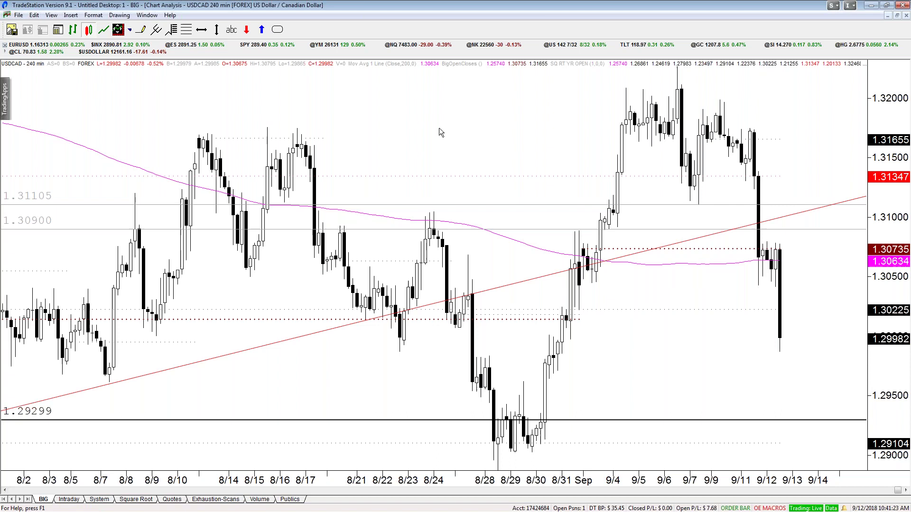
Compress the USDCAD bars to show history back to May and examine the June, July, August and September highs
key(Down)
key(Down)
key(Down)
key(Down)
key(Down)
scroll(439, 129, down, 3)
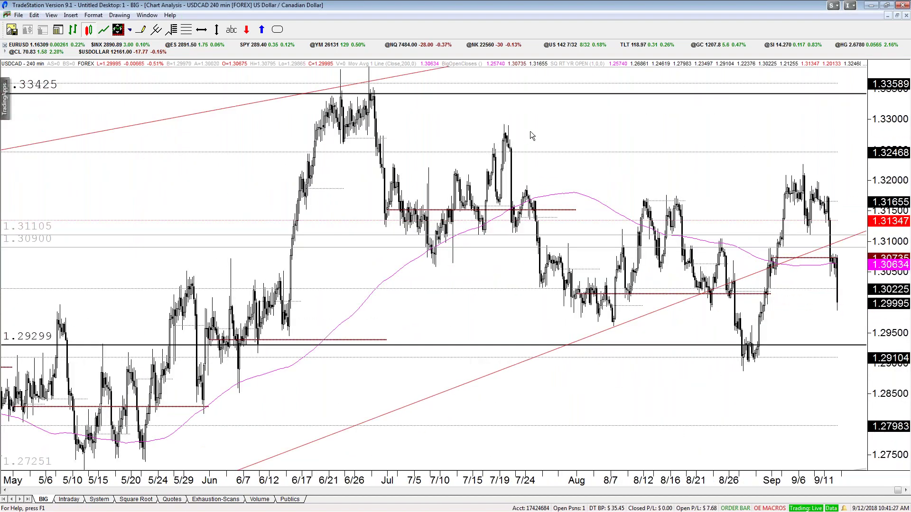
scroll(504, 141, down, 2)
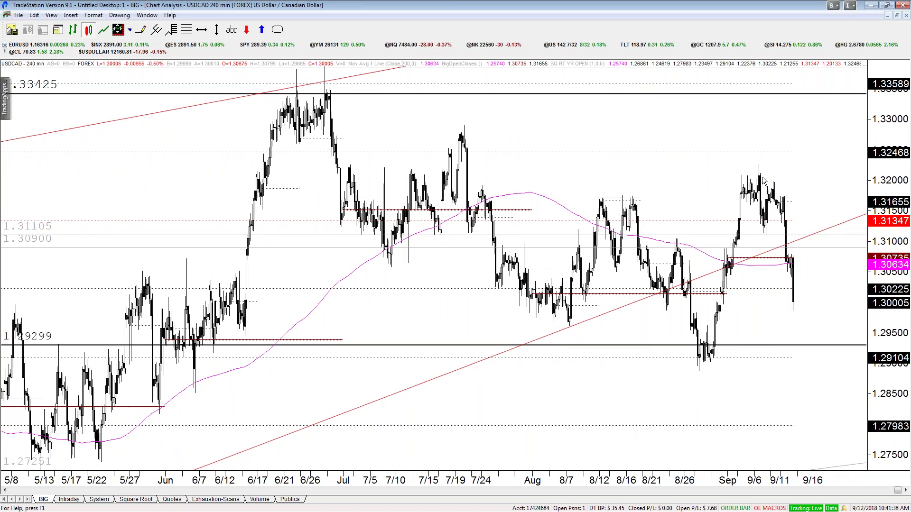
click(622, 181)
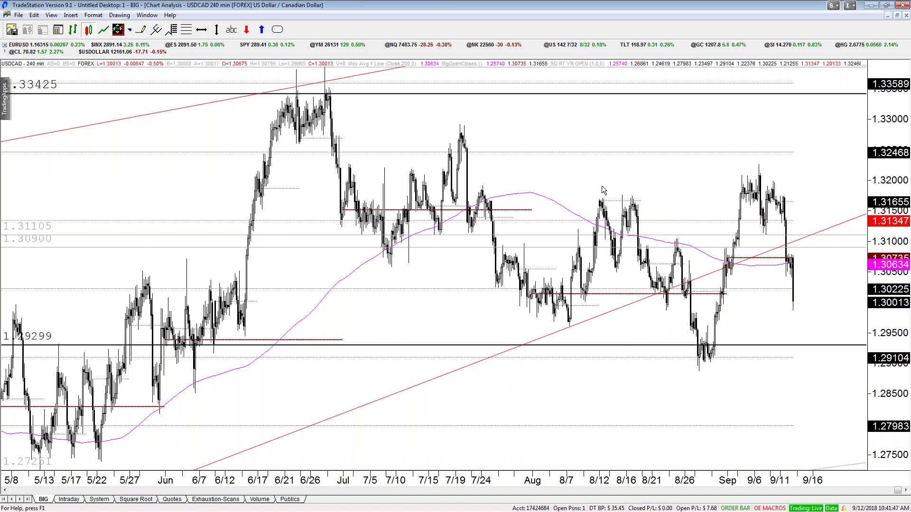
drag(661, 196, 660, 199)
drag(771, 164, 799, 167)
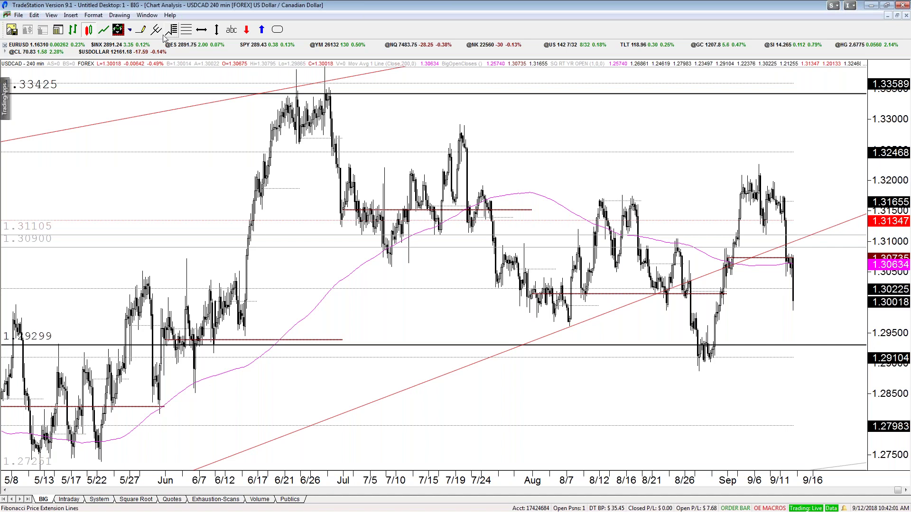
Try a trendline from the late-June high through the July high, compare it with the latest price, and delete it
click(140, 29)
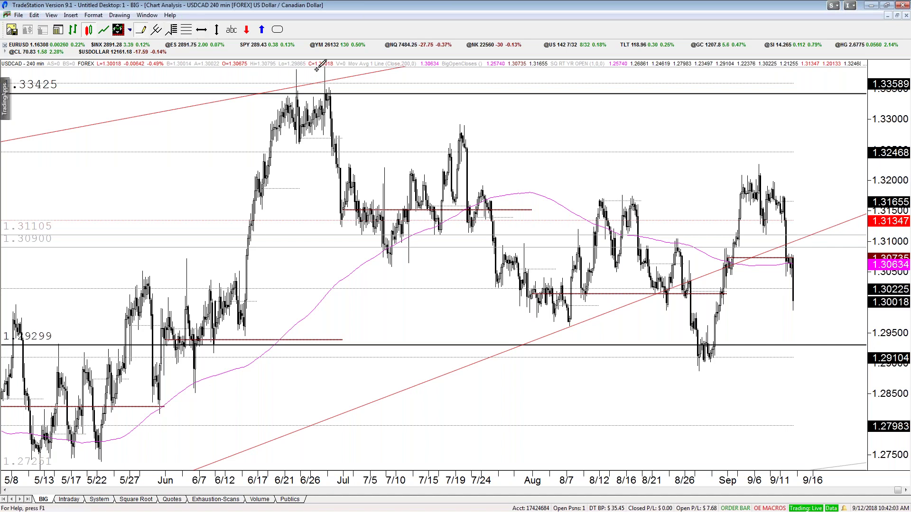
mouse_move(325, 68)
mouse_down()
mouse_move(470, 93)
mouse_move(459, 124)
mouse_up()
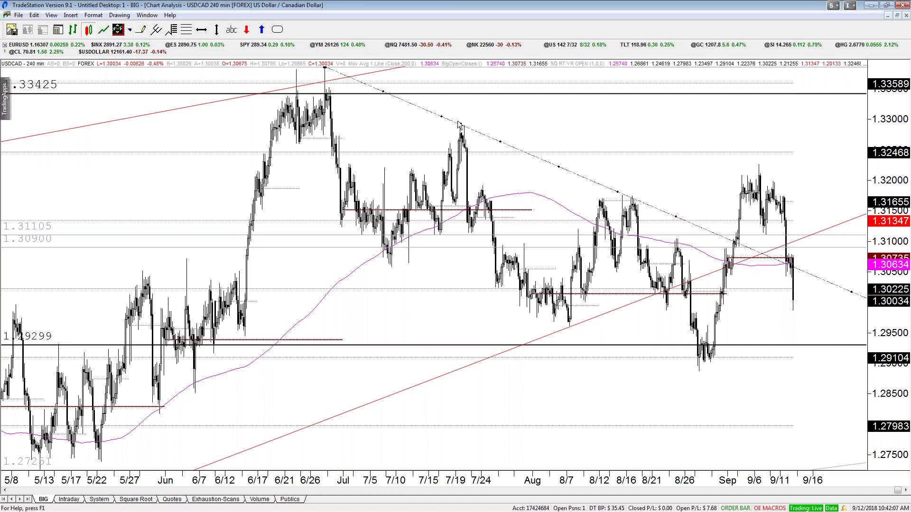
click(797, 302)
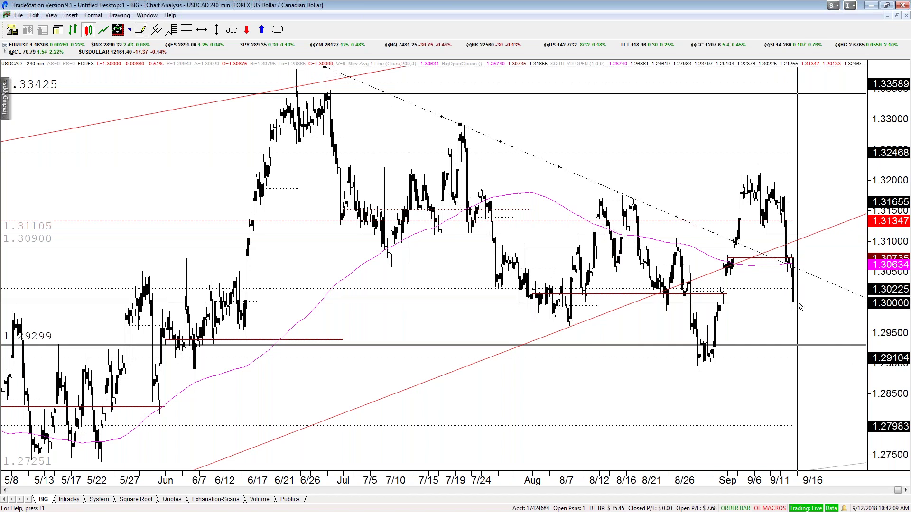
click(806, 301)
click(616, 191)
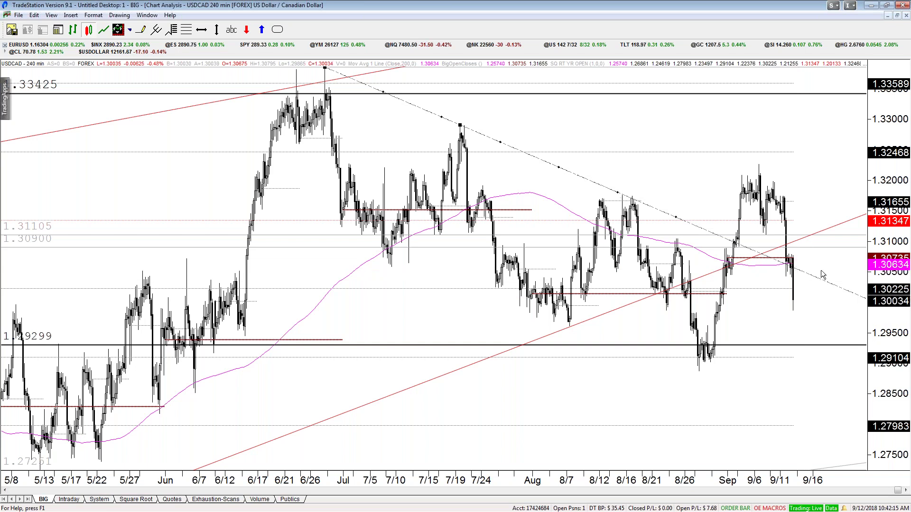
key(Delete)
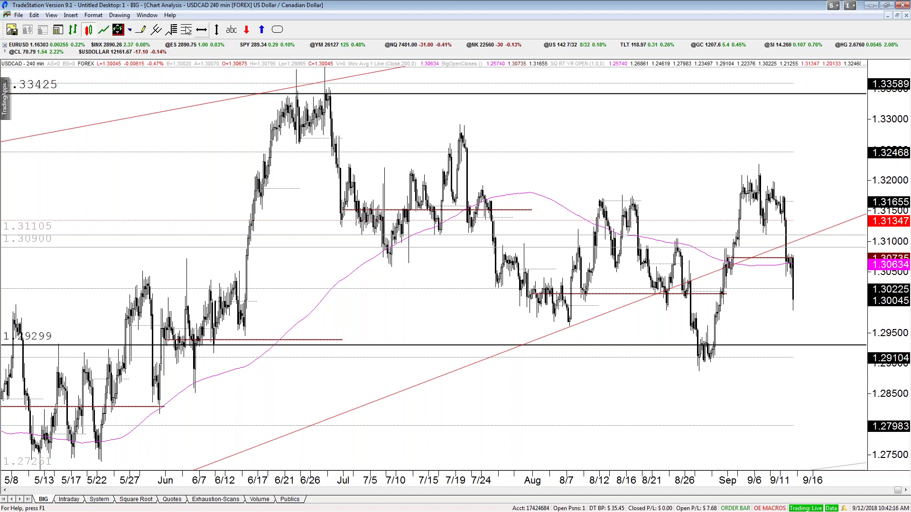
Draw an Andrew's pitchfork from the late-June high, late-August low and September high, using the Standard Pitchfork calculation method
click(158, 30)
click(325, 70)
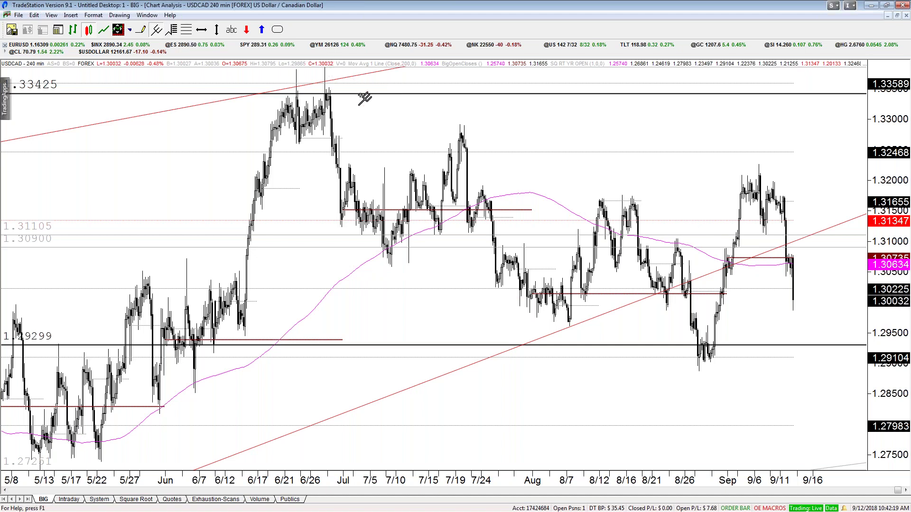
click(699, 374)
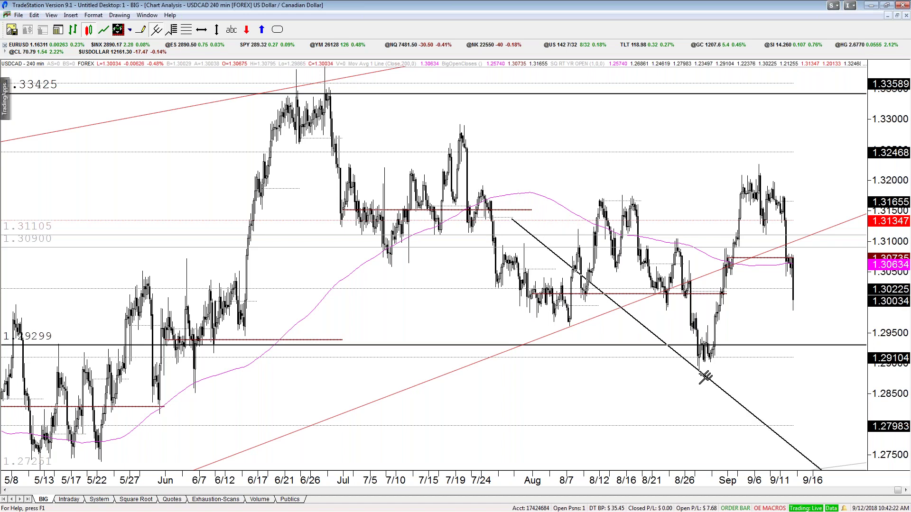
double_click(759, 164)
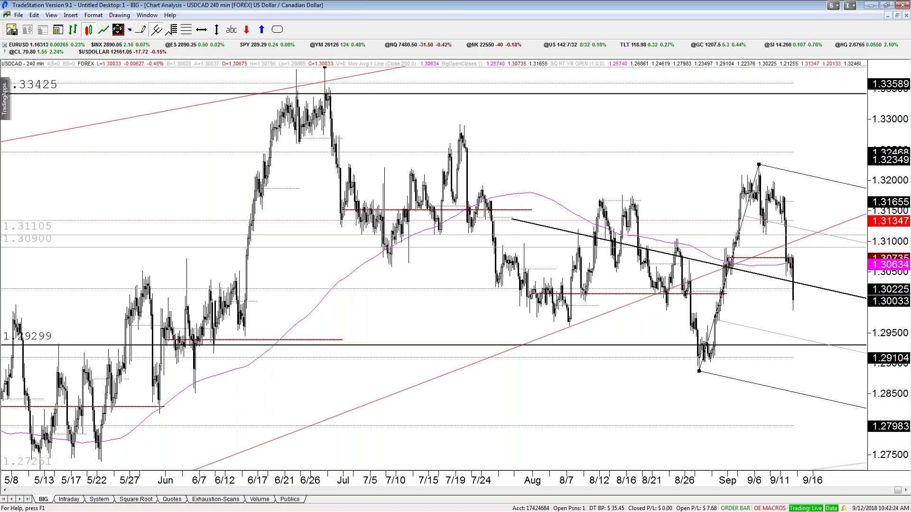
click(77, 88)
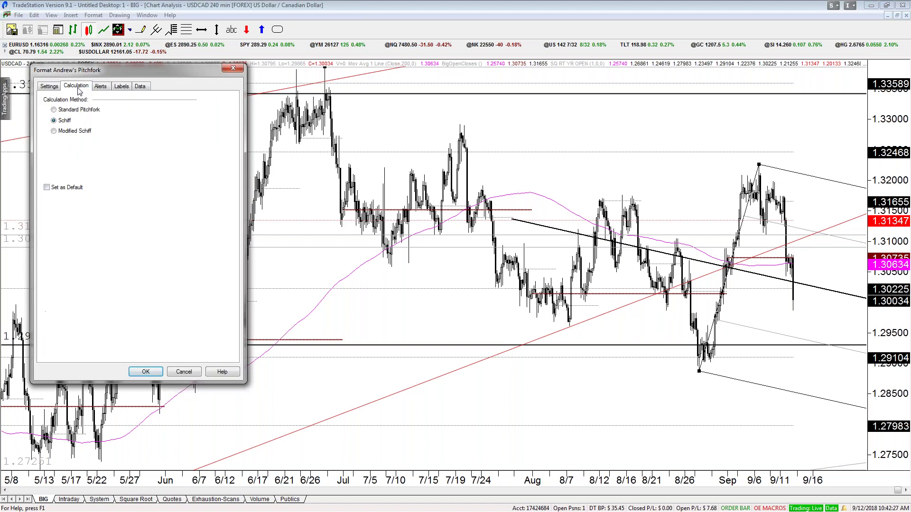
key(Return)
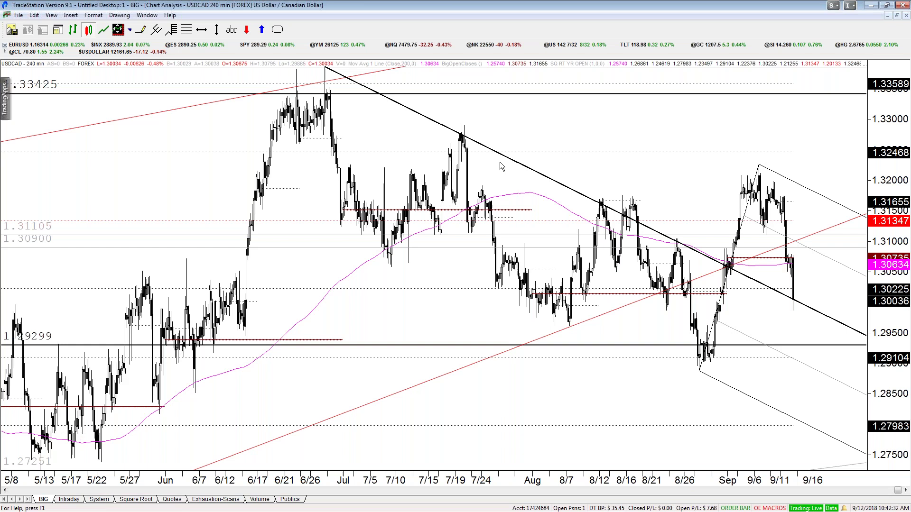
Examine the latest price at the pitchfork's median line near 1.3000, with the bars widened from late June onward
drag(809, 278, 800, 302)
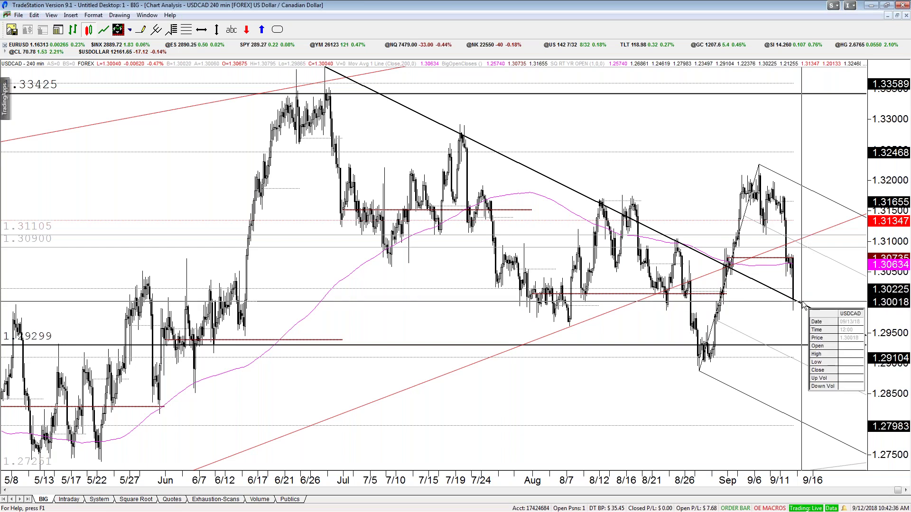
key(ctrl+r)
key(Up)
scroll(812, 285, up, 3)
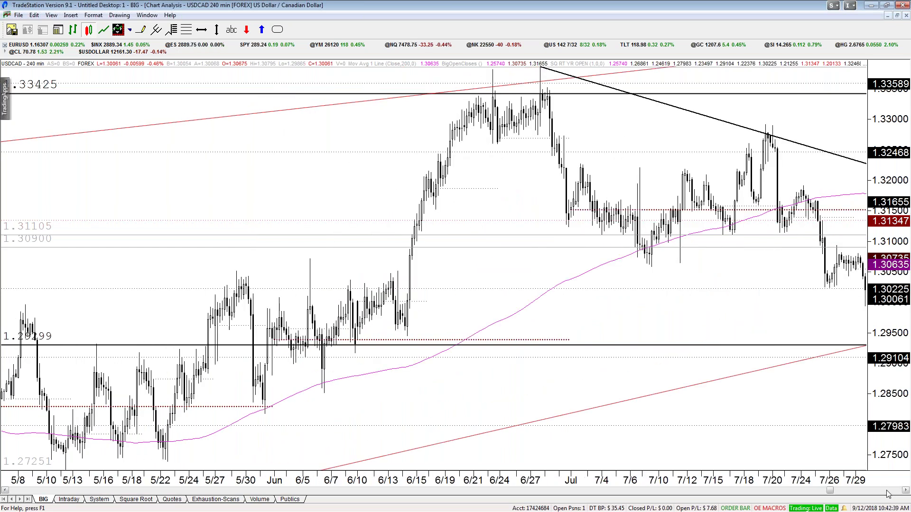
click(886, 492)
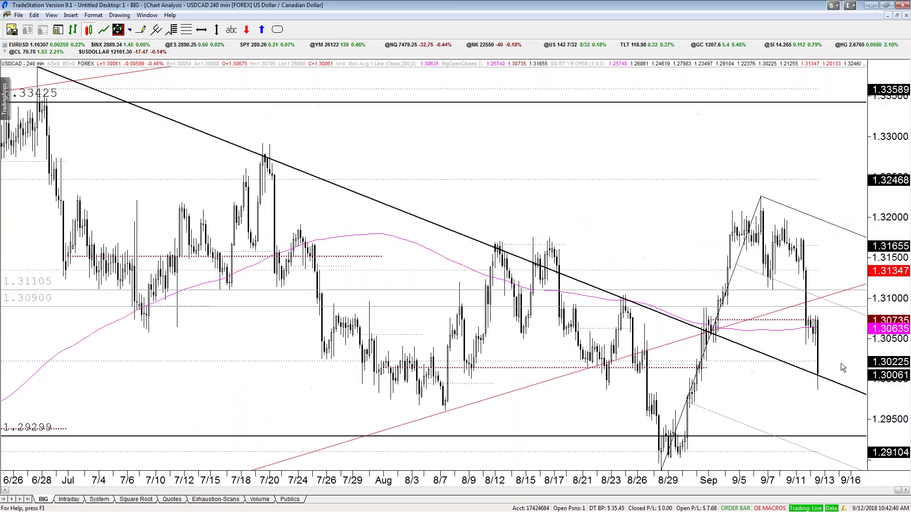
Try a parallel copy of the pitchfork with its median line near the September 7 low, and delete it
right_click(849, 313)
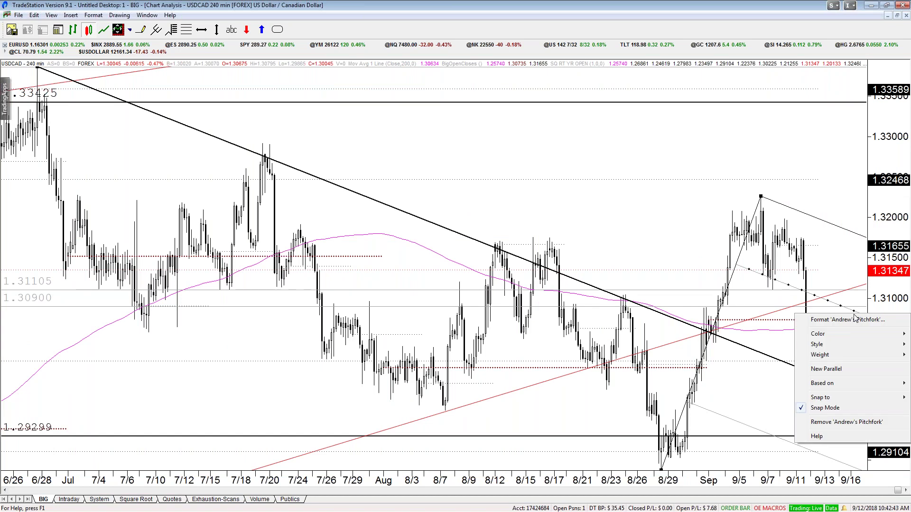
click(825, 369)
drag(663, 279, 668, 253)
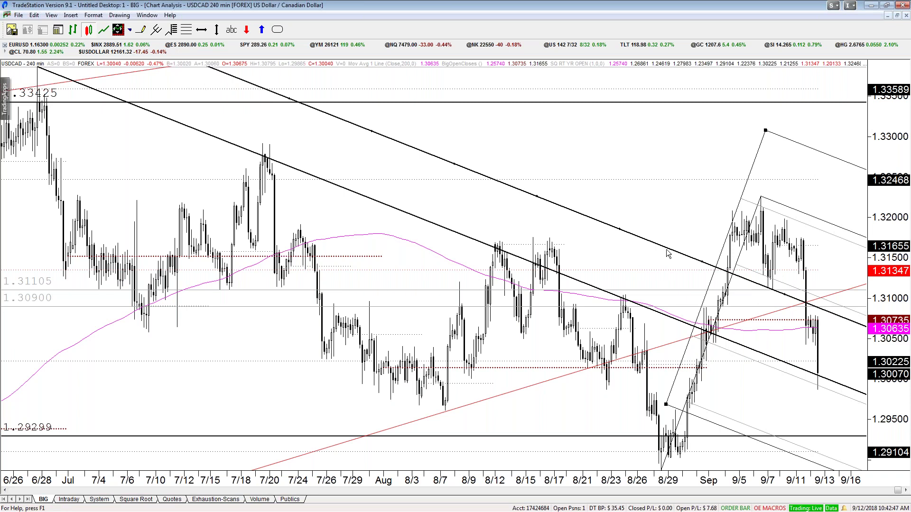
click(827, 313)
drag(827, 311, 829, 302)
click(836, 319)
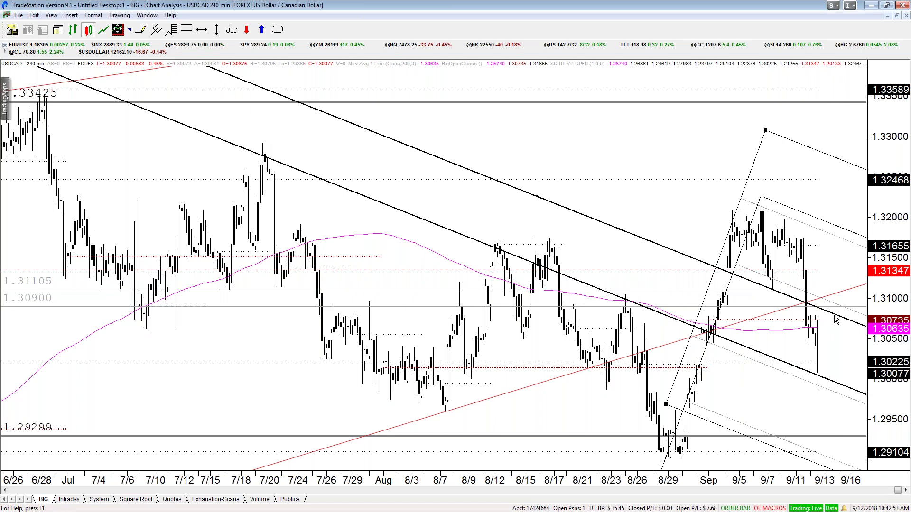
key(Delete)
Read the price levels at the pitchfork's upper inner line and below the median line, and change the chart to a 60-minute interval
click(829, 314)
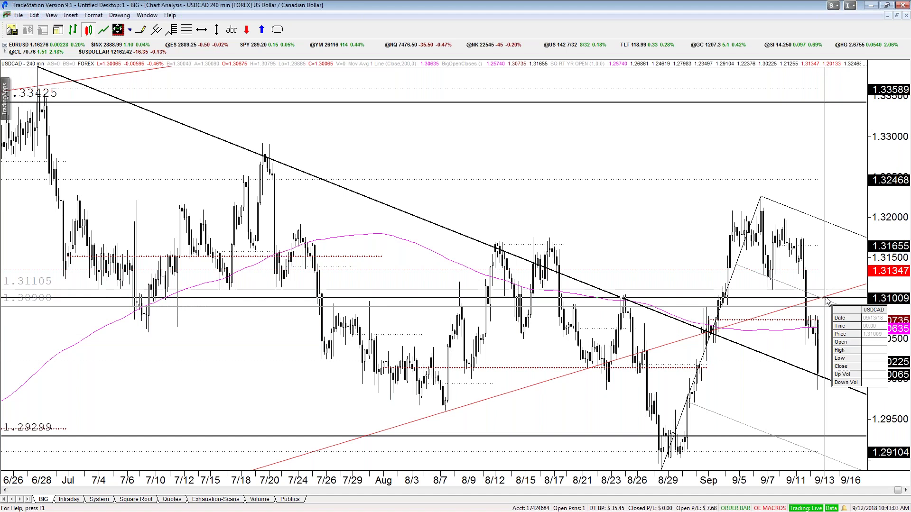
mouse_move(829, 377)
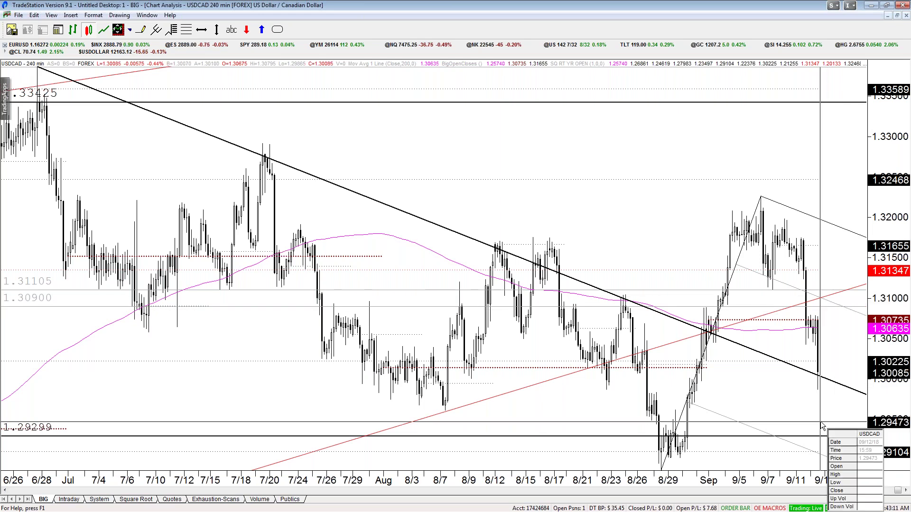
text(60)
key(Return)
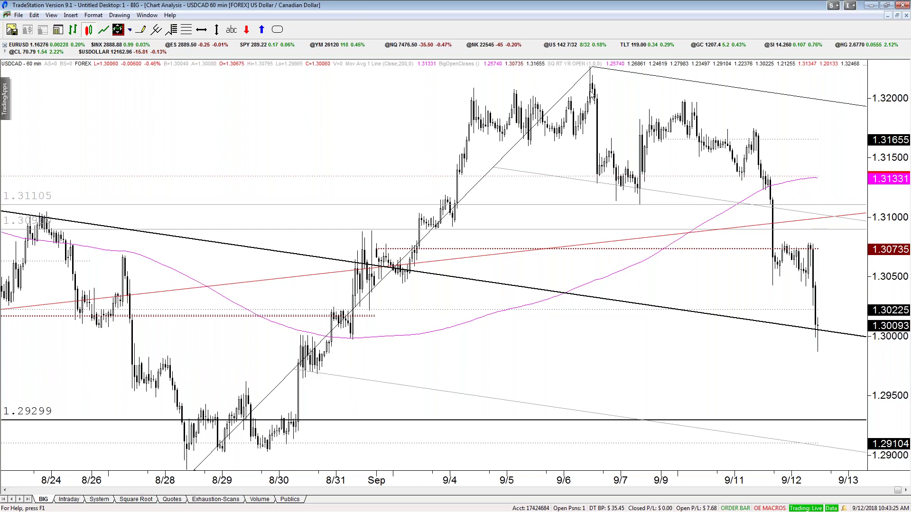
Measure a Fibonacci retracement from the September 10 high to the September 12 low, check the 38.2% level, and delete it
mouse_move(590, 68)
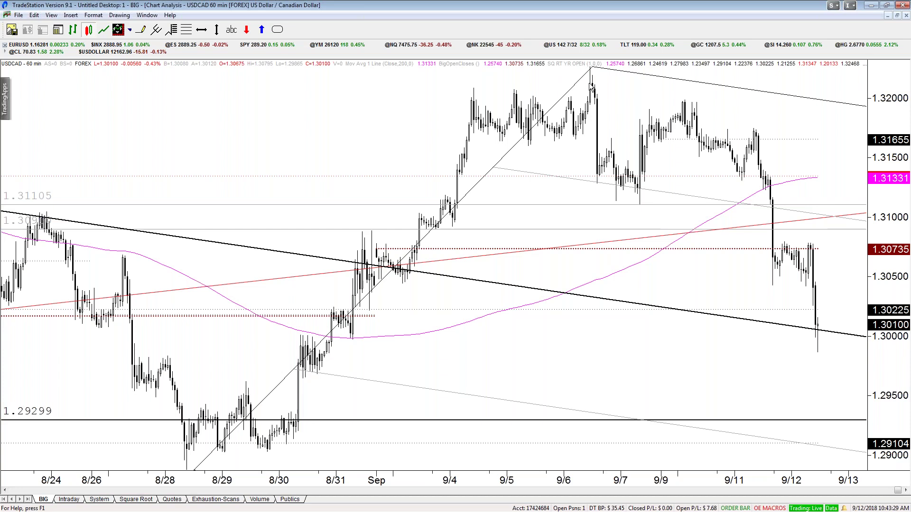
key(ctrl+r)
right_click(822, 354)
click(687, 273)
click(842, 242)
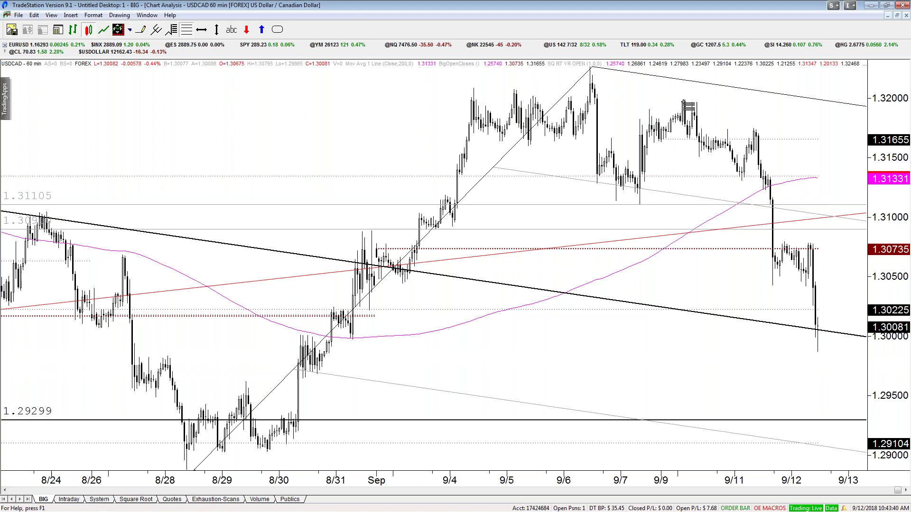
click(186, 29)
drag(684, 100, 819, 352)
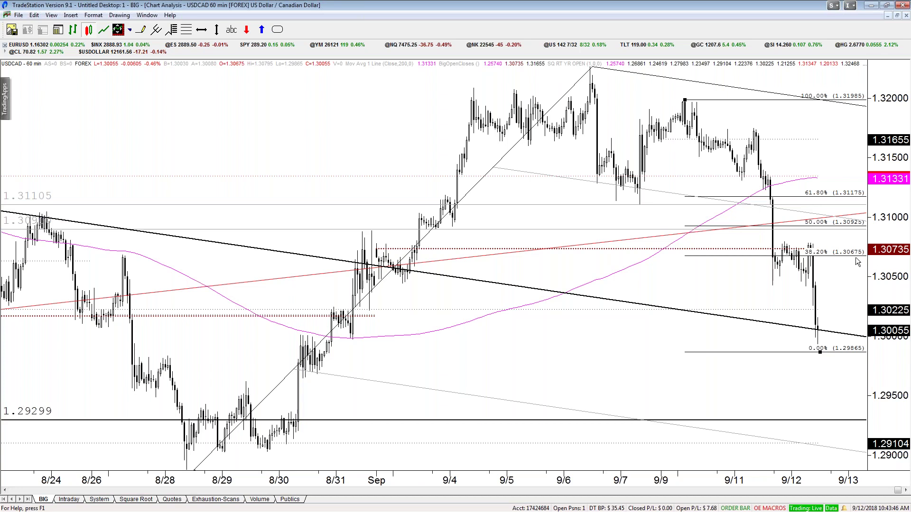
key(Delete)
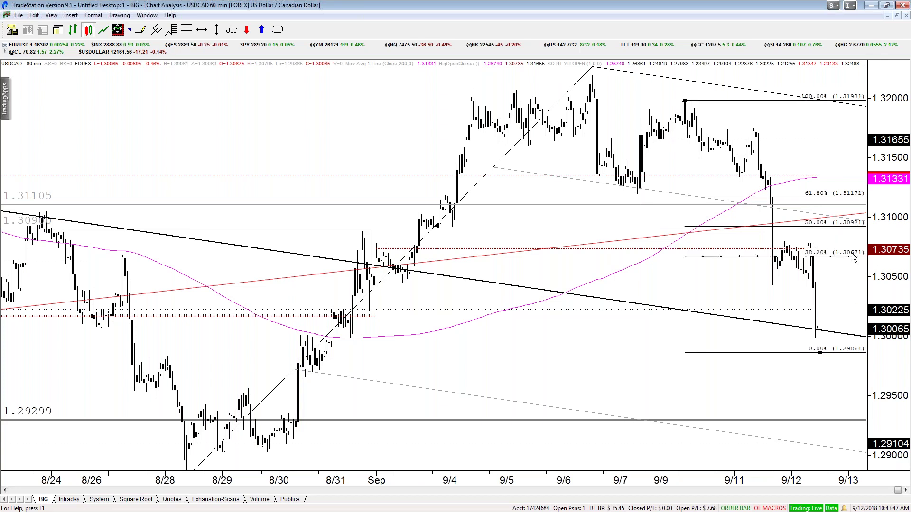
key(Delete)
drag(829, 239, 830, 239)
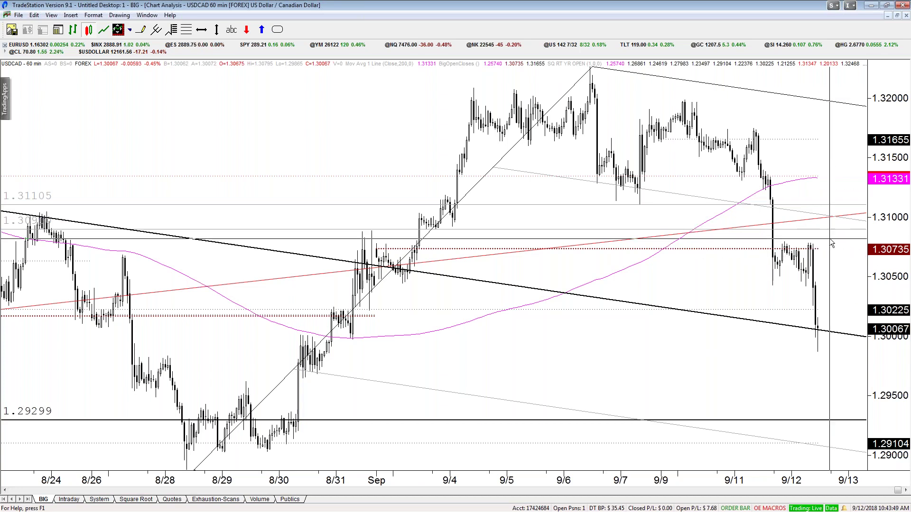
Read the bar values near the dotted 1.30735 level and the pitchfork's upper inner line, and change the chart to a 240-minute interval
click(783, 247)
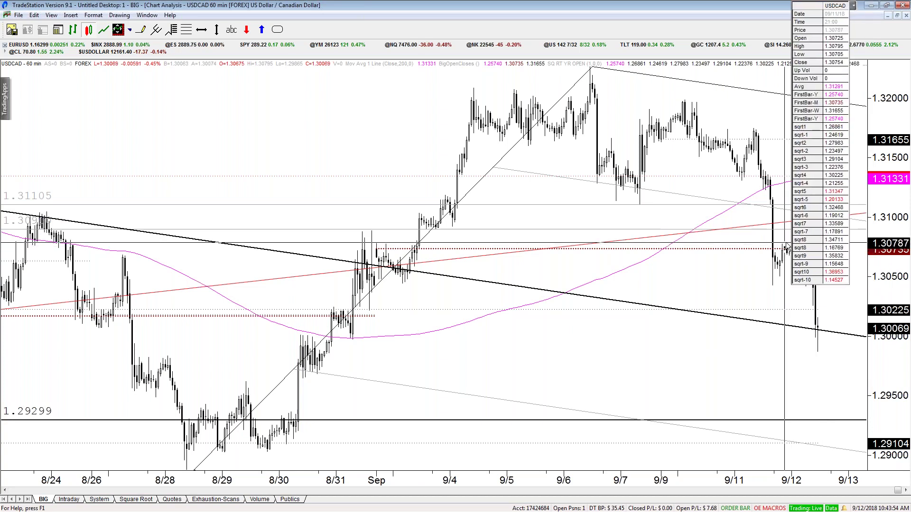
click(363, 118)
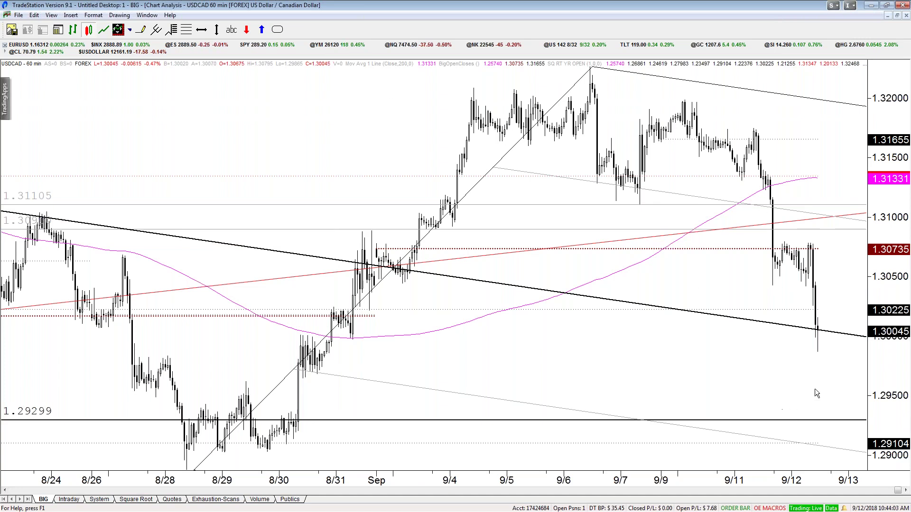
key(Down)
drag(842, 234, 840, 229)
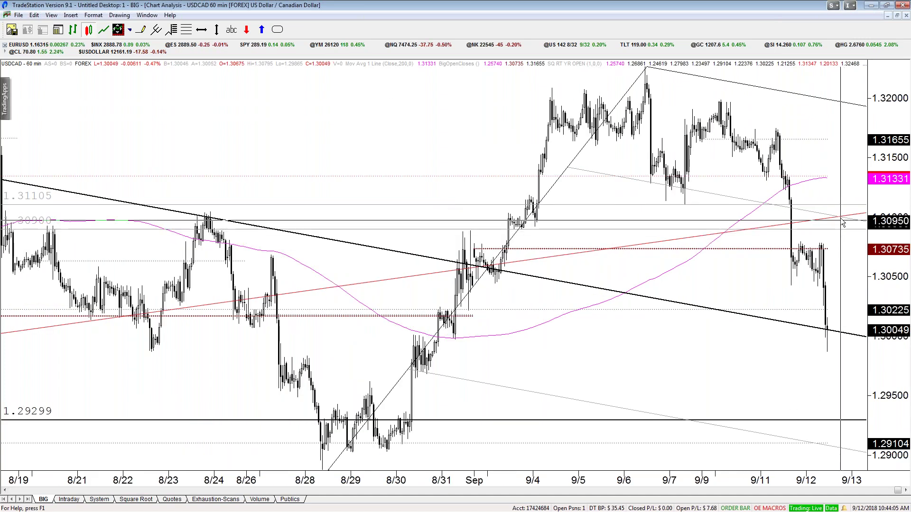
mouse_move(841, 221)
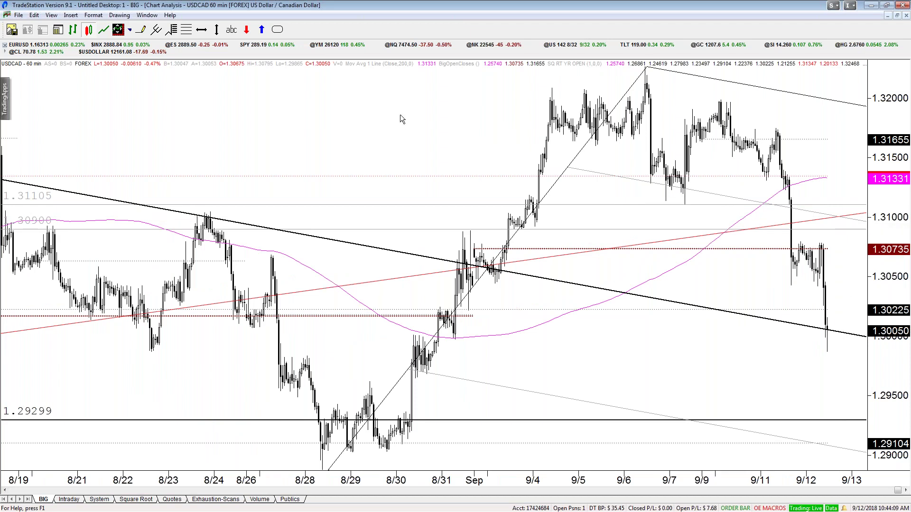
text(240)
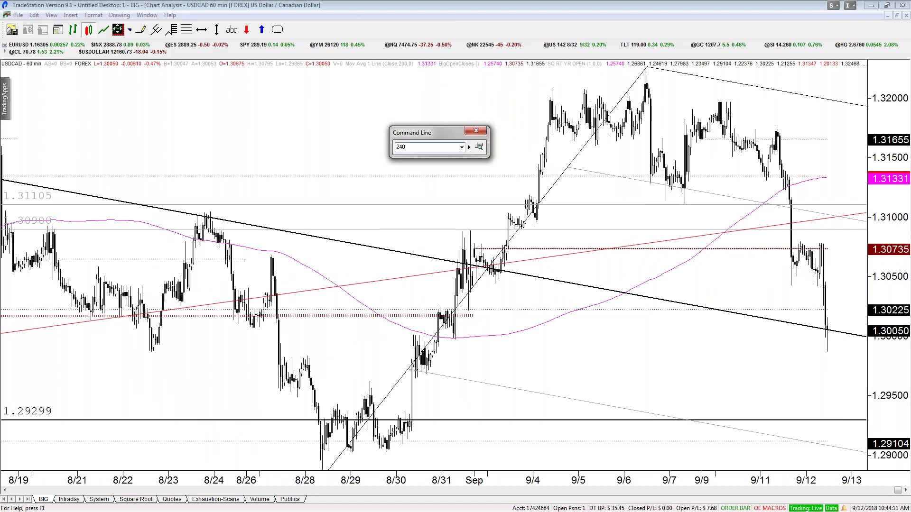
key(Return)
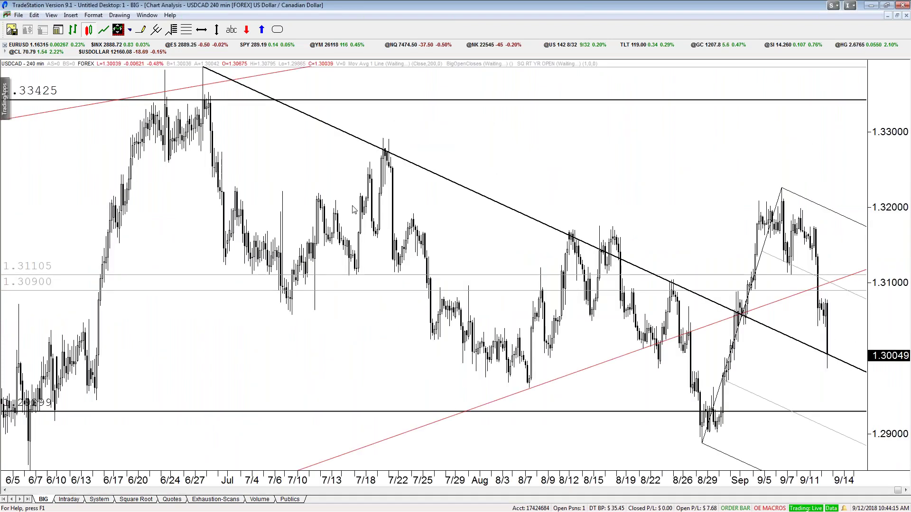
Examine the latest price against the long descending trendline and the support area above the 1.29299 level
drag(383, 186, 290, 187)
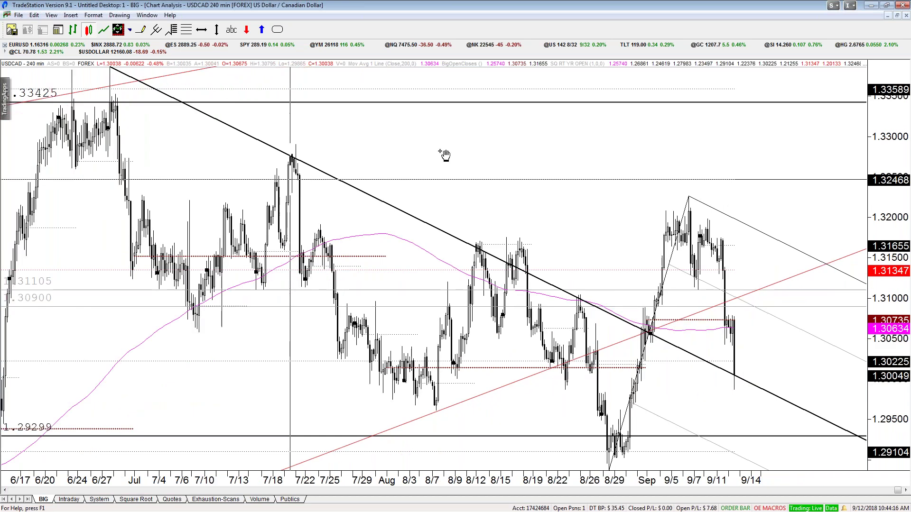
right_click(739, 438)
click(478, 412)
click(736, 408)
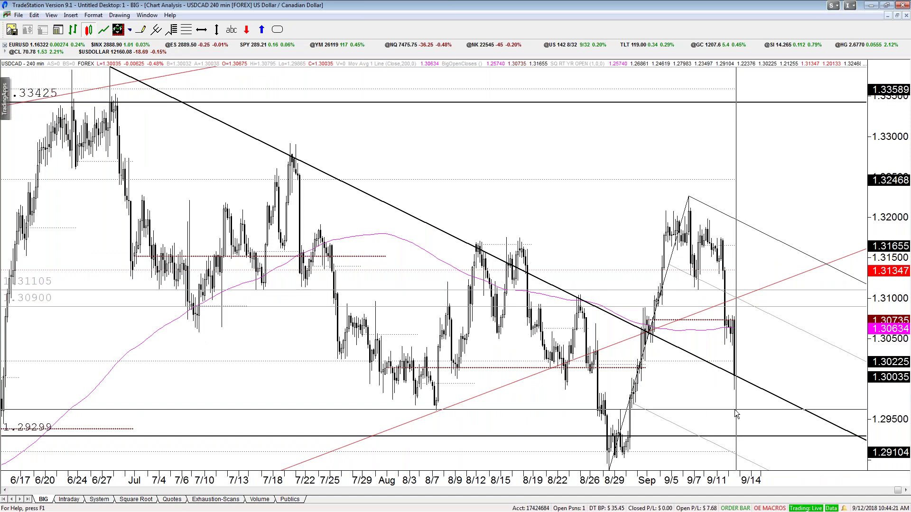
click(744, 379)
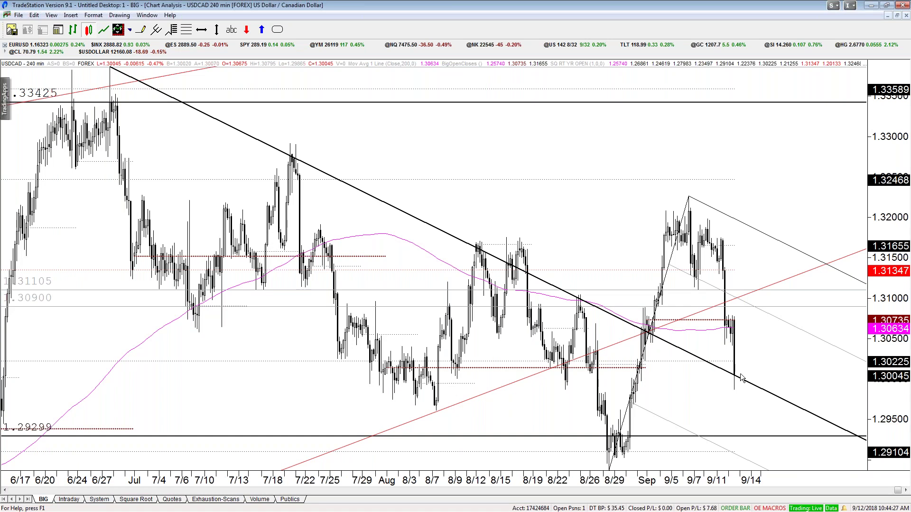
scroll(753, 351, up, 3)
click(599, 153)
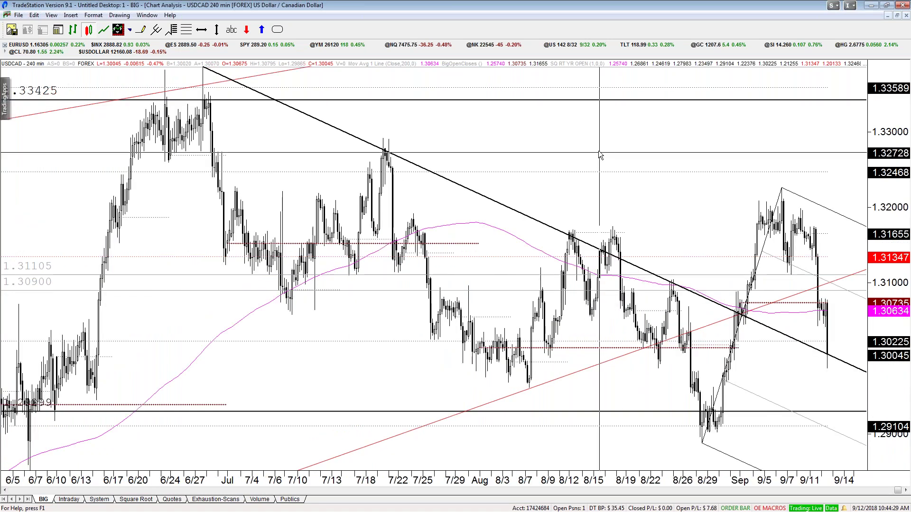
right_click(599, 151)
click(579, 153)
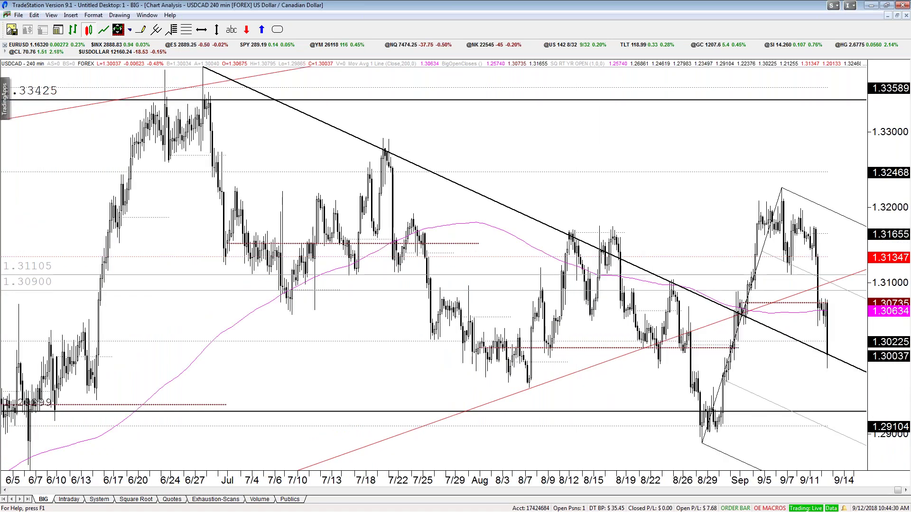
Restore the USDCAD chart to the multi-chart layout, and close the Publics workspace
key(ctrl+F5)
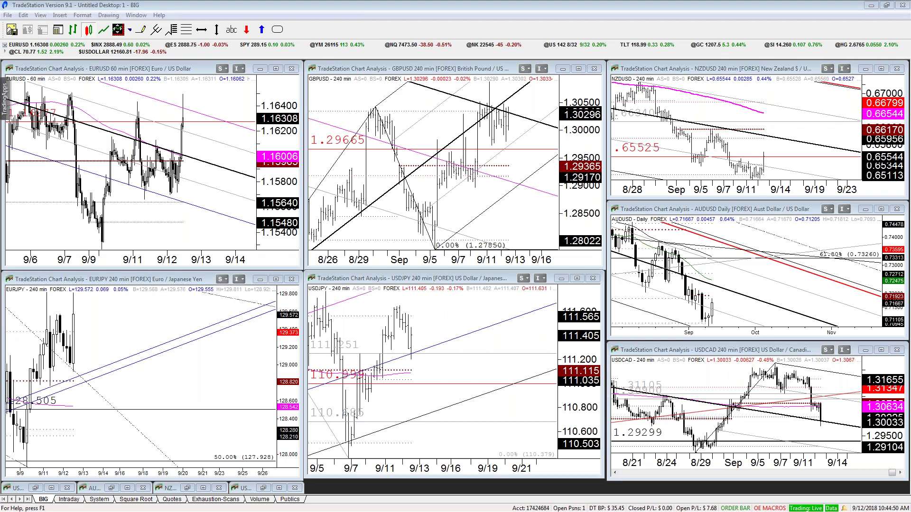
click(200, 360)
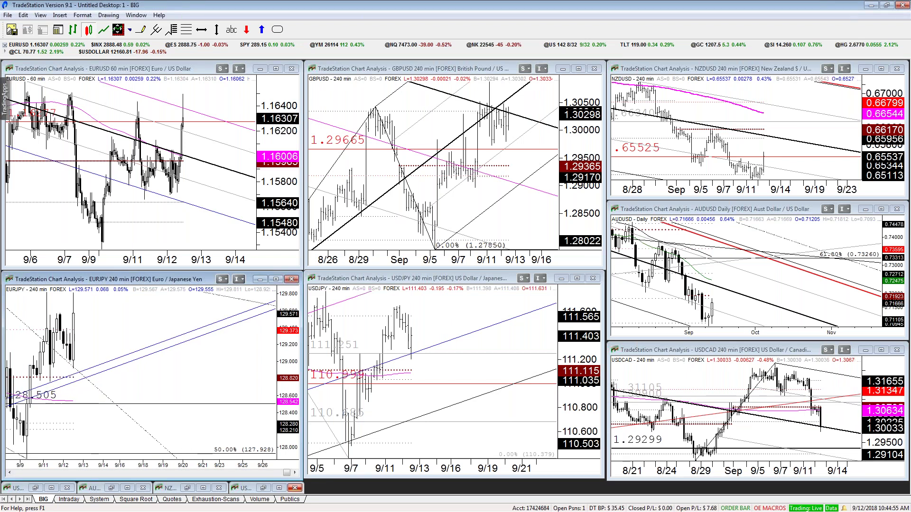
click(297, 501)
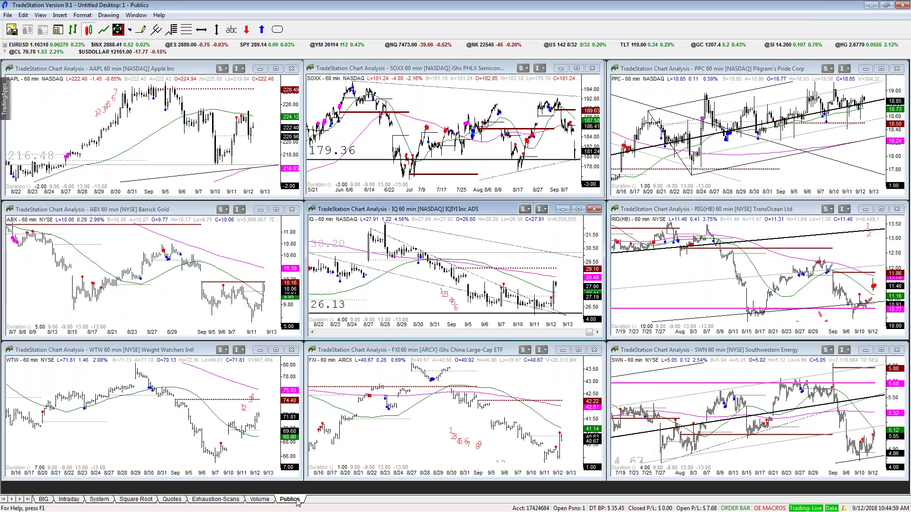
click(7, 15)
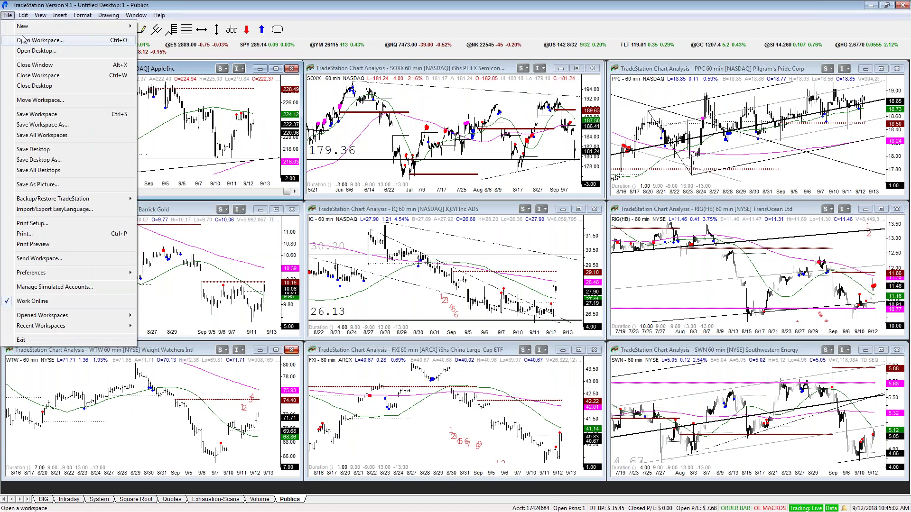
click(22, 40)
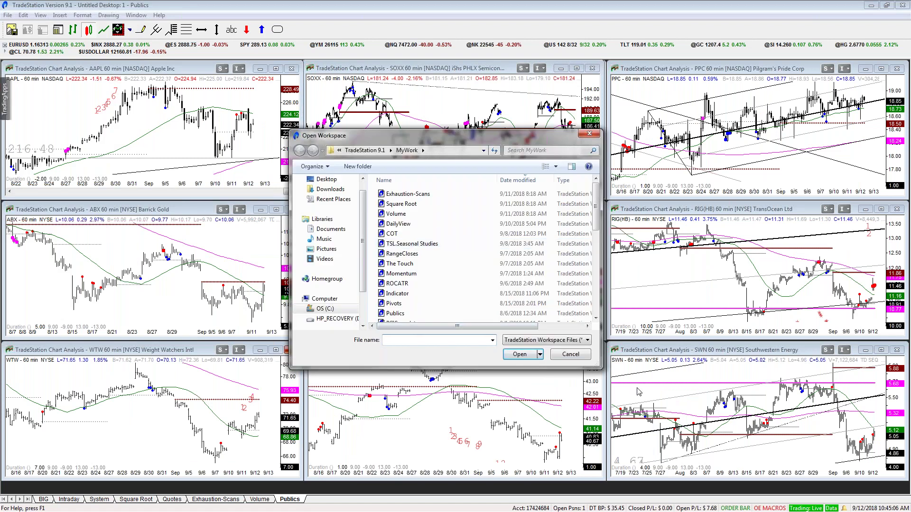
key(Escape)
right_click(292, 499)
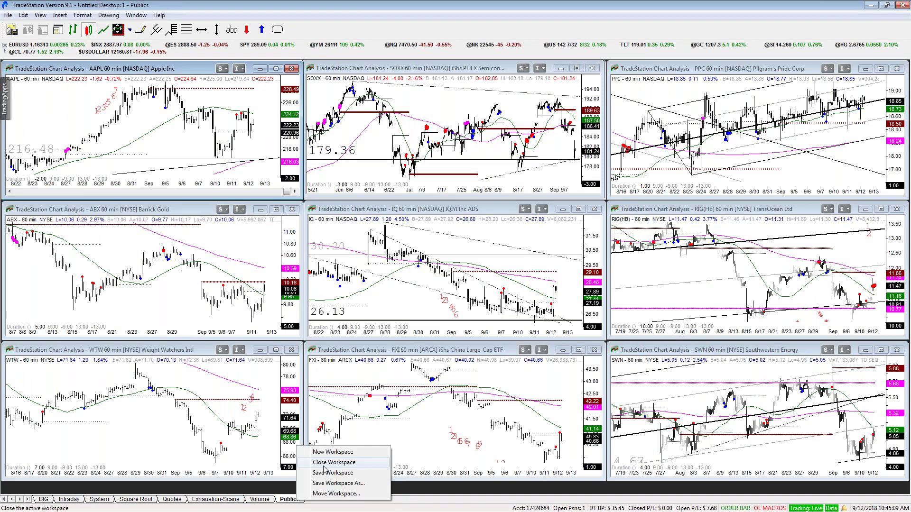
click(325, 463)
Open the Slope workspace from the Workspaces folder inside SB Trade Desk in the Documents library
click(229, 195)
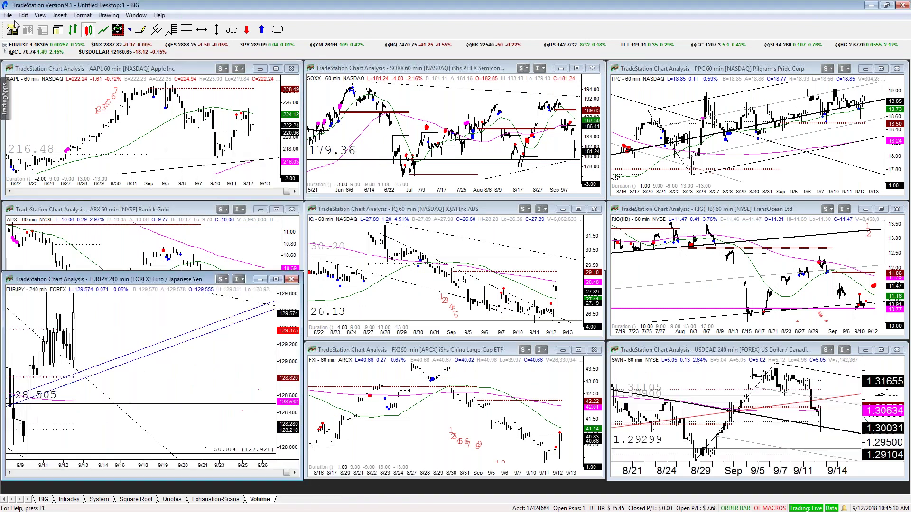
click(8, 14)
click(15, 39)
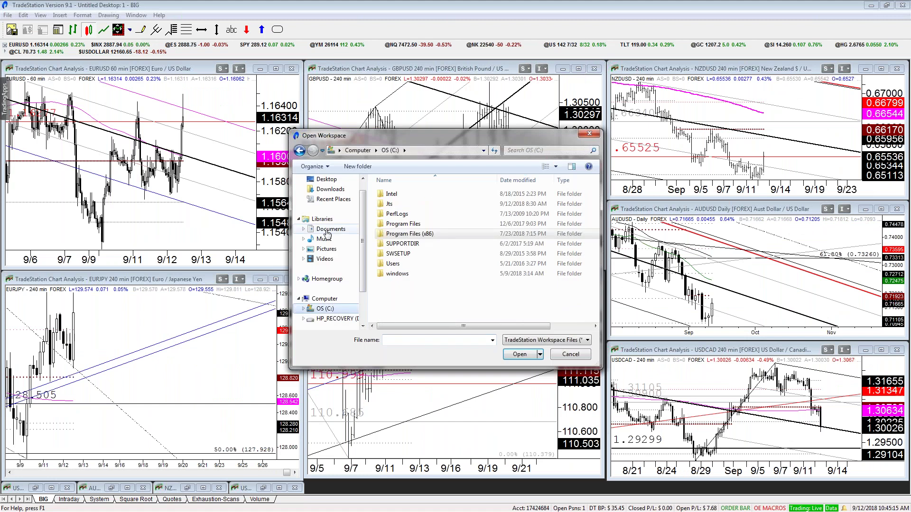
click(329, 229)
double_click(403, 220)
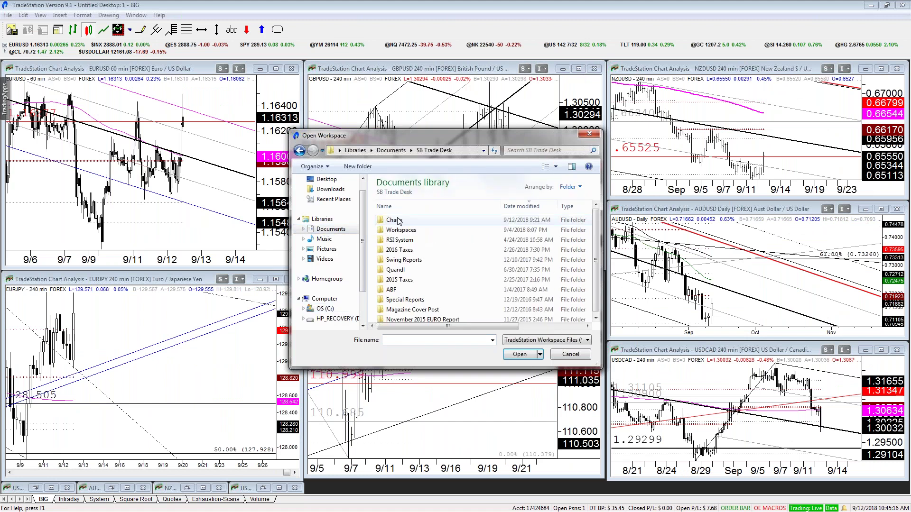
double_click(404, 231)
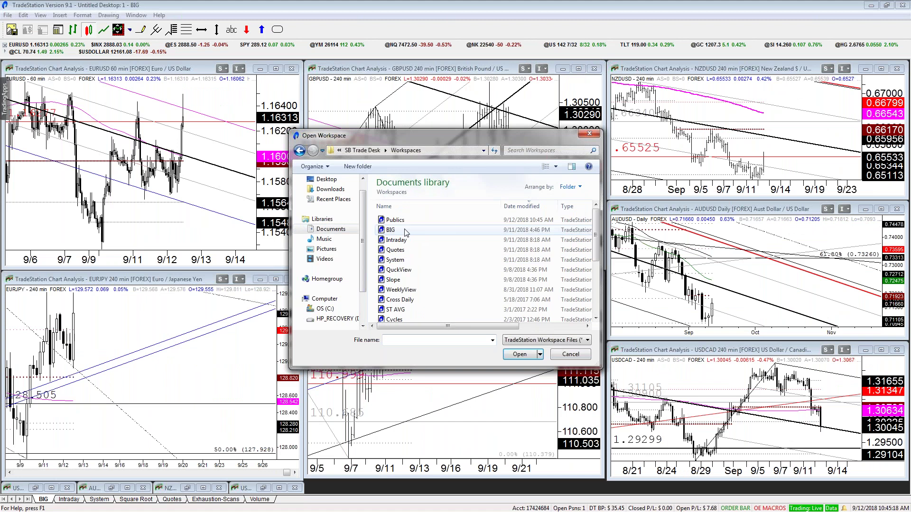
click(398, 270)
double_click(414, 279)
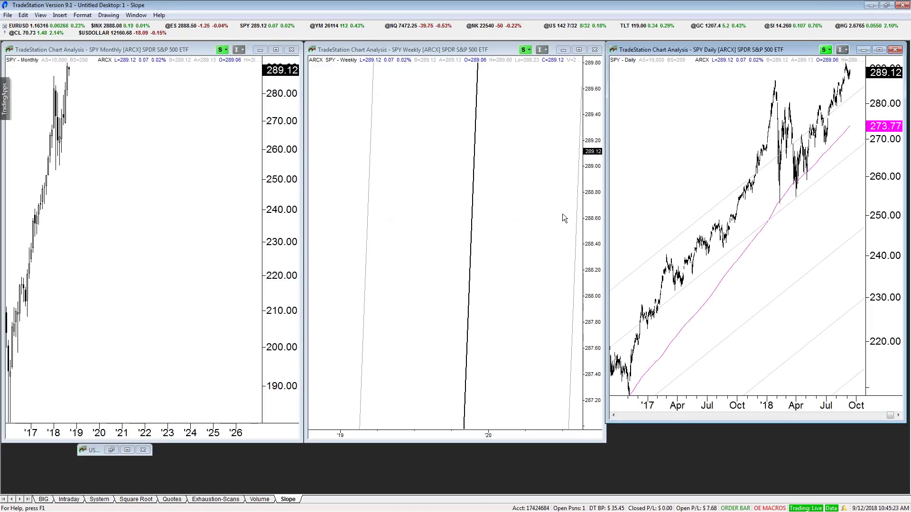
Load the symbol EURAUD into the linked monthly, weekly and daily SPY charts
click(675, 181)
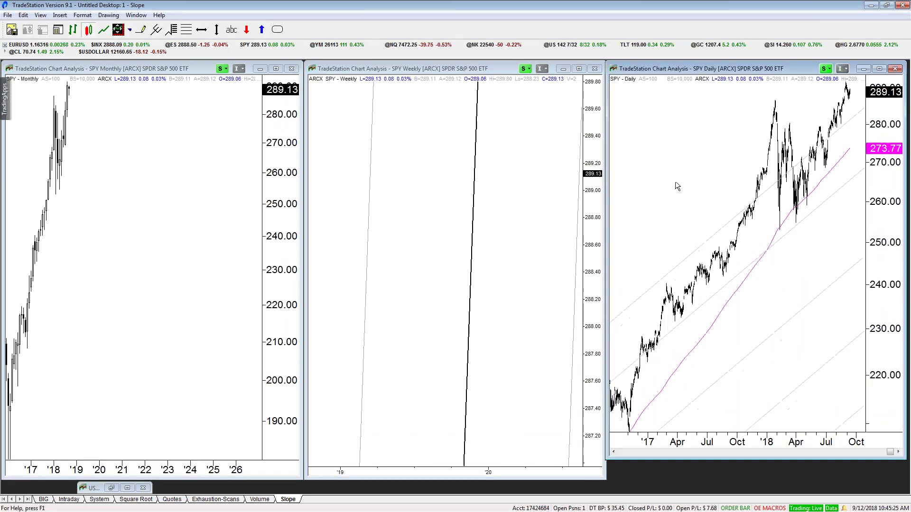
text(euraud)
key(Return)
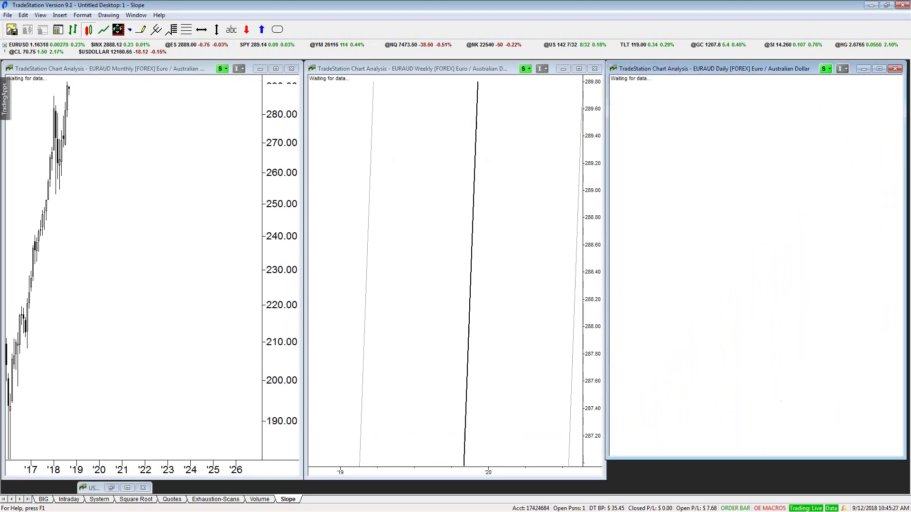
Maximize the daily EURAUD chart and widen its bars to show the period from about June 2017 onward
key(ctrl+F10)
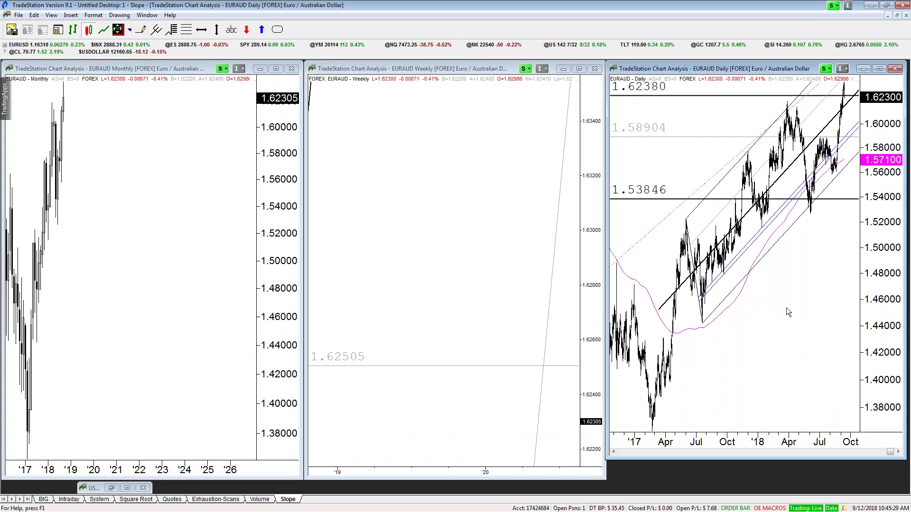
key(Up)
key(Up)
key(Up)
key(Up)
key(Up)
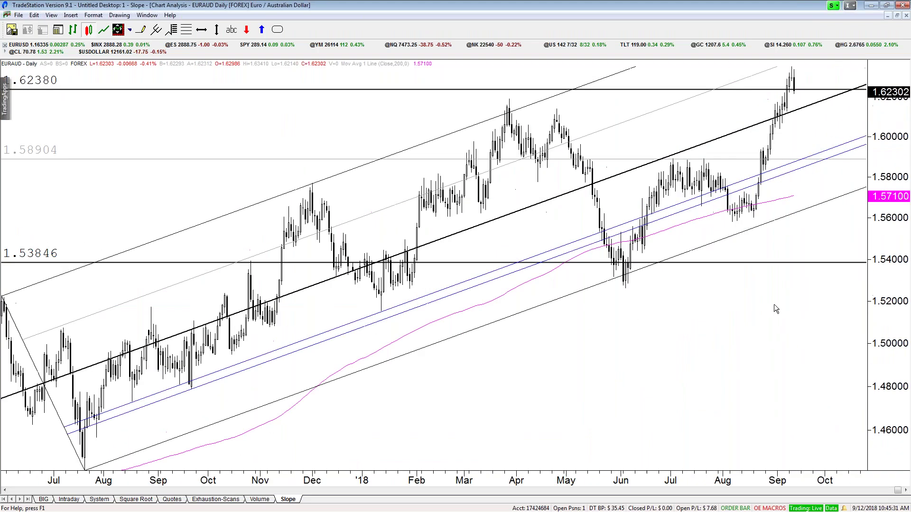
scroll(698, 417, down, 1)
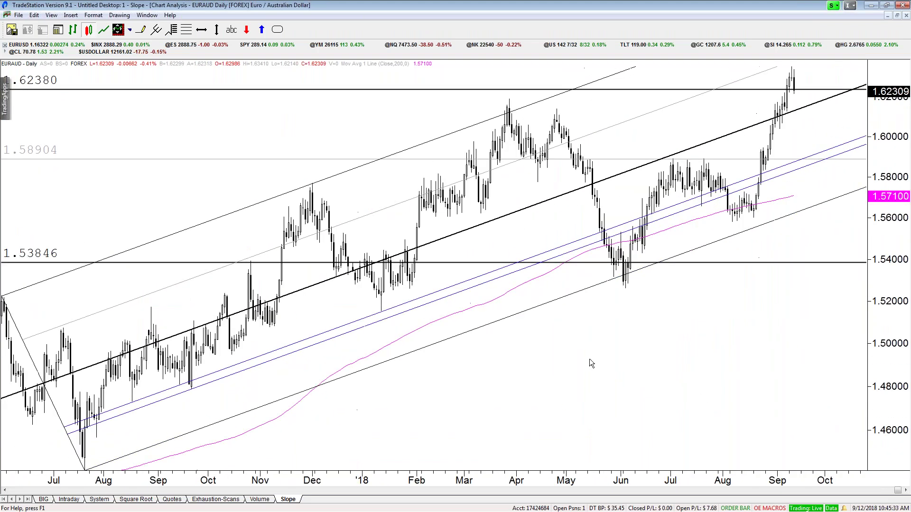
Format the ascending pitchfork to hide its 21% line and colour its 25% line gray
click(360, 324)
double_click(602, 284)
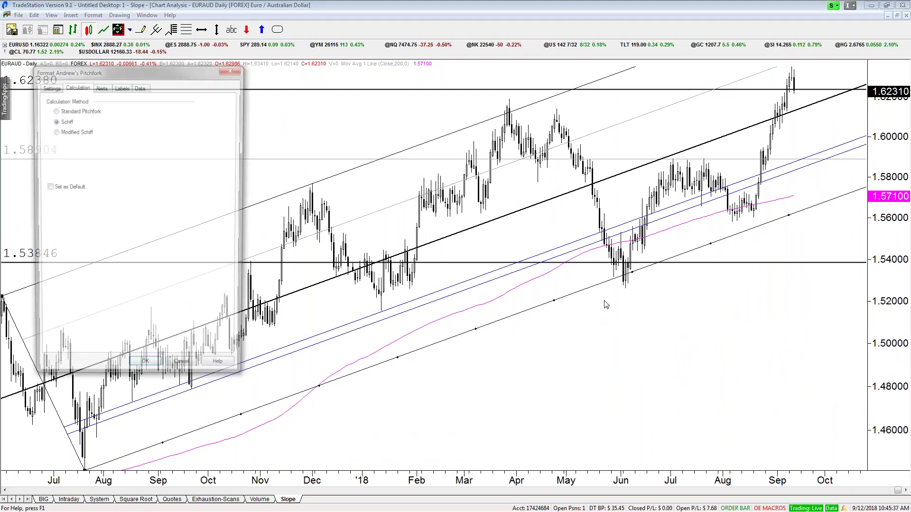
click(49, 86)
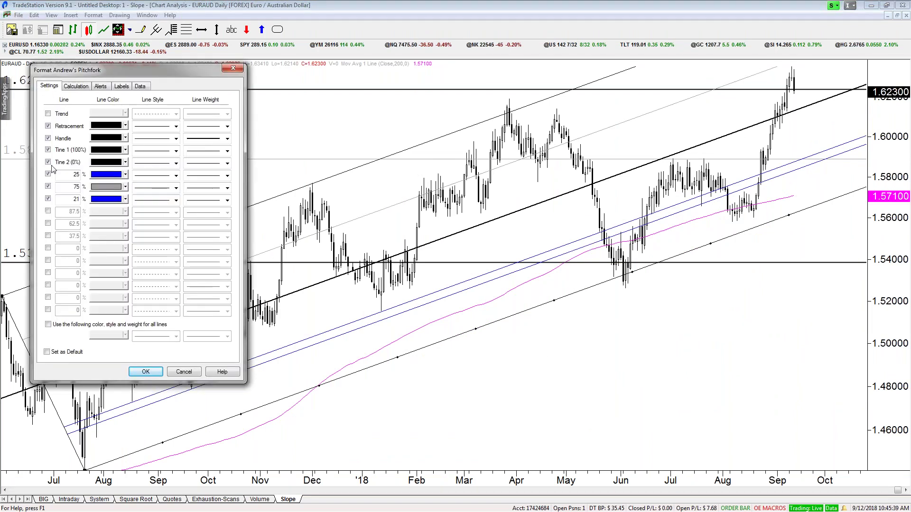
click(48, 199)
click(124, 174)
click(130, 203)
click(145, 371)
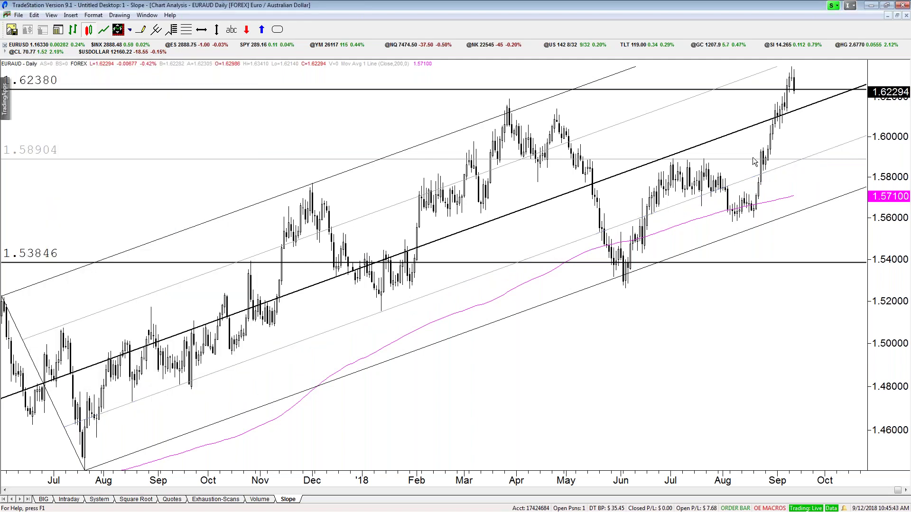
Draw an Andrew's Pitchfork from the February 2017 low through the June 2017 high to the July 2017 low
key(Down)
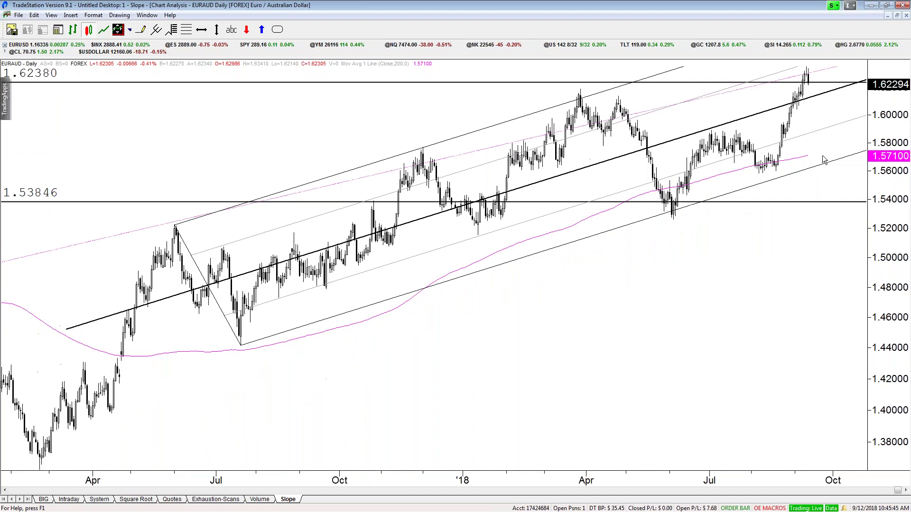
scroll(410, 306, down, 2)
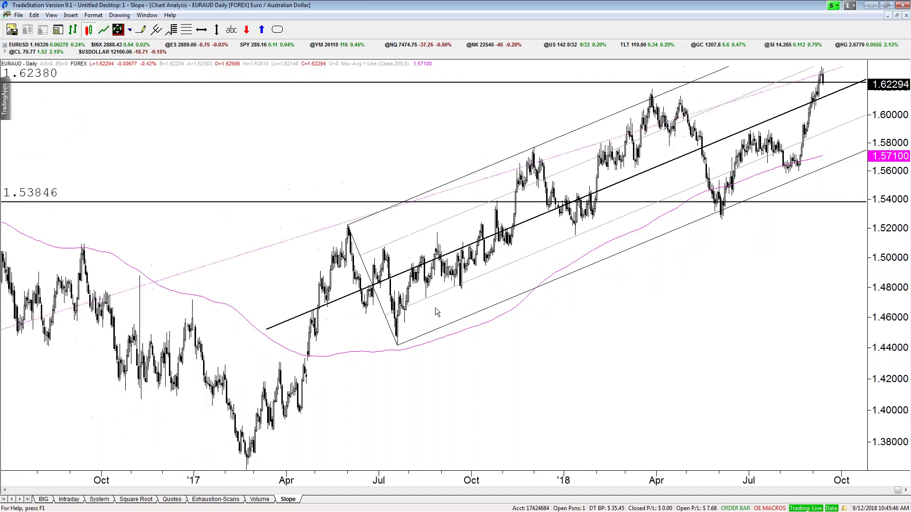
click(474, 321)
click(156, 30)
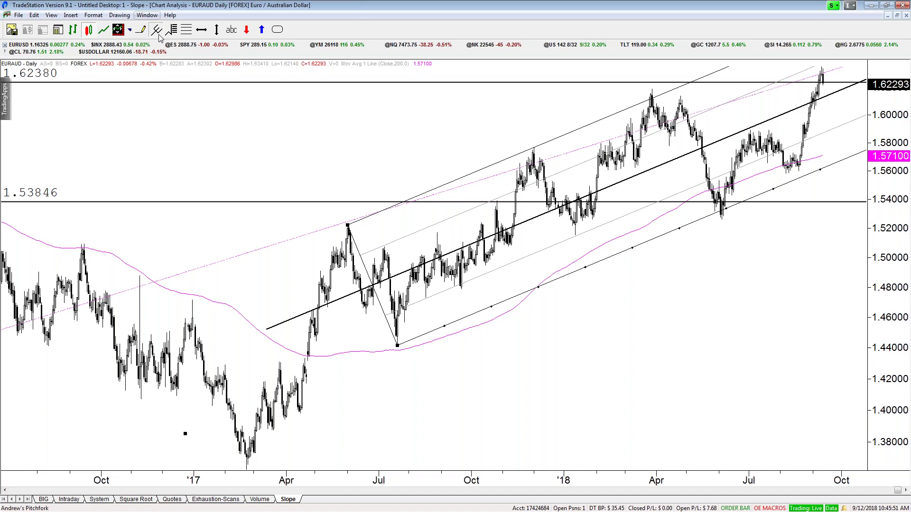
click(246, 470)
click(348, 194)
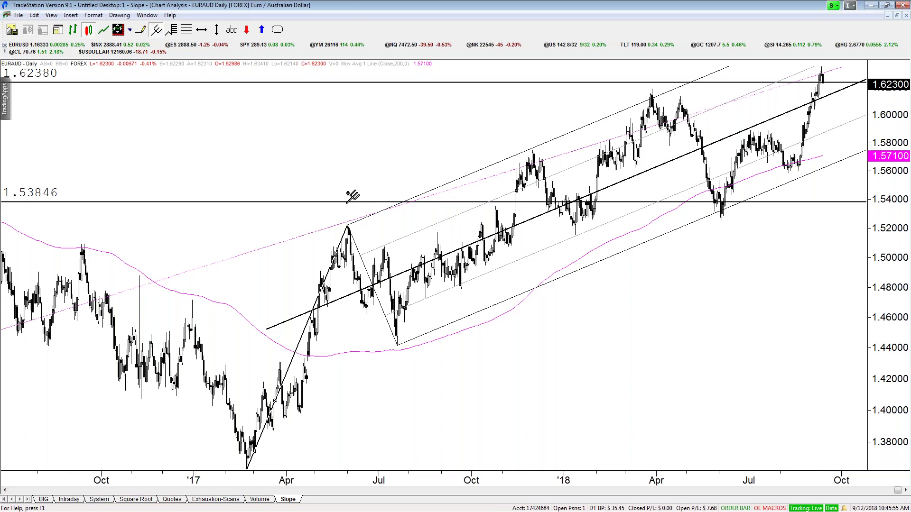
click(399, 347)
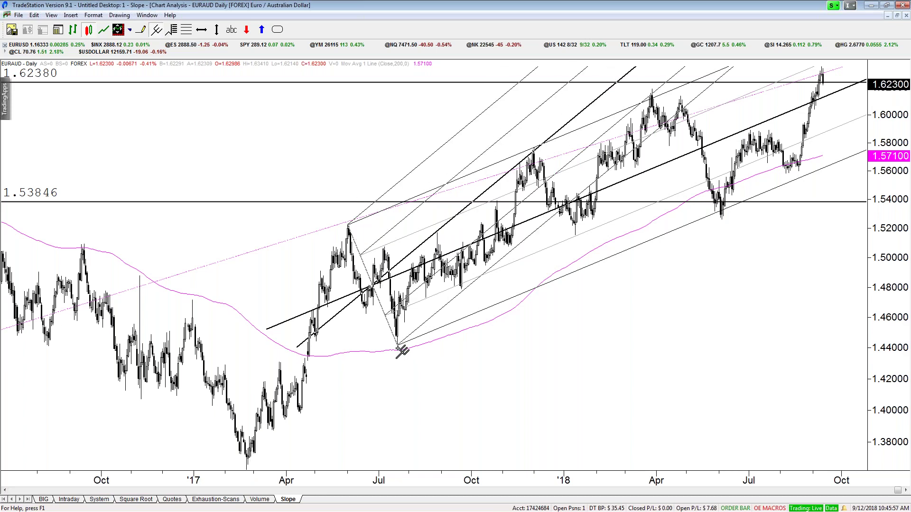
End the pitchfork drawing and restore the maximized daily EURAUD chart to the side-by-side layout
right_click(398, 349)
mouse_move(510, 371)
click(540, 339)
key(ctrl+F5)
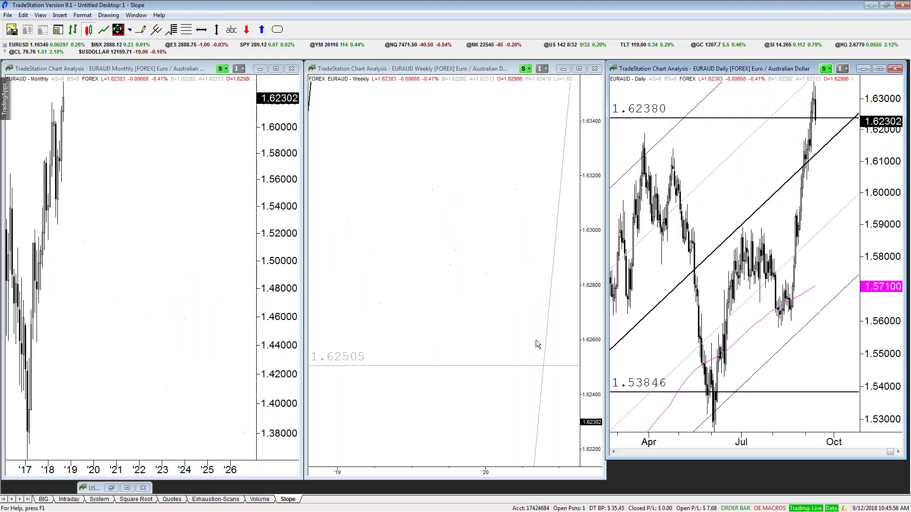
click(536, 339)
Switch to TradingView and load the FXCM EURAUD symbol in the US dollar index chart layout
key(alt+Tab)
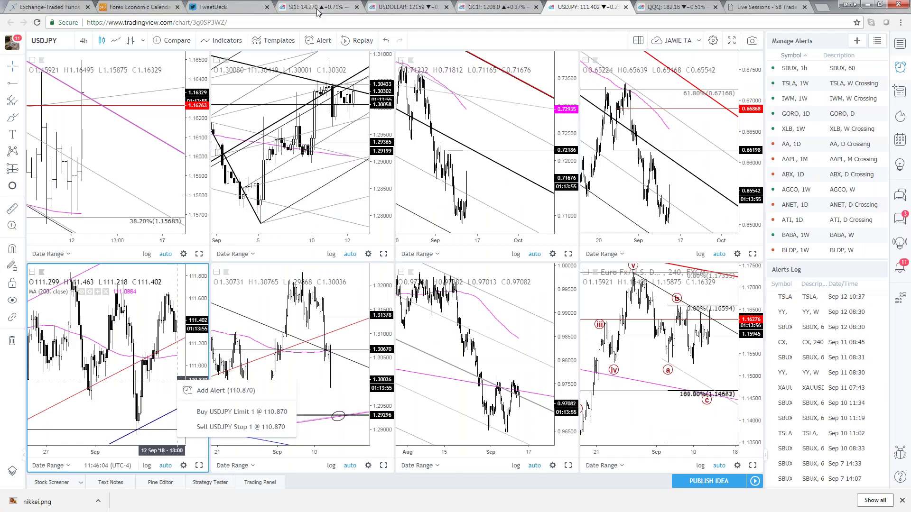
click(404, 6)
text(U)
key(BackSpace)
text(EURAUD)
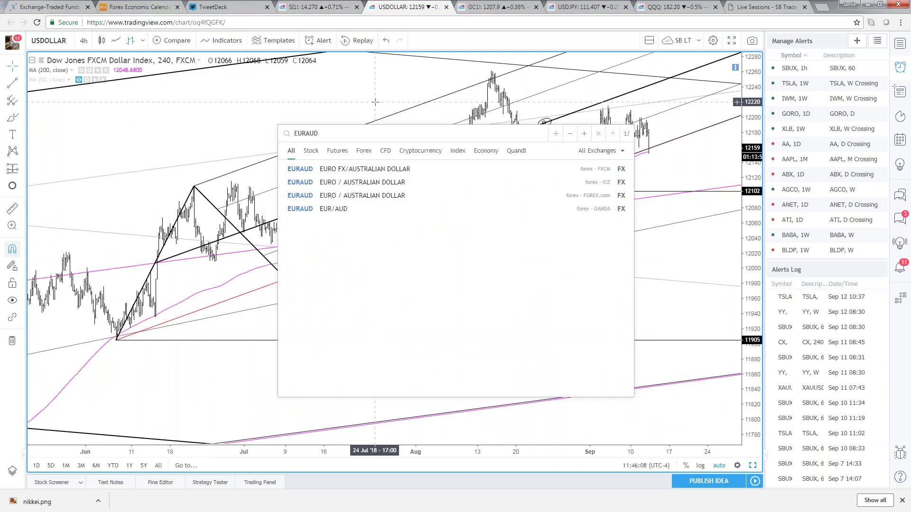
click(327, 169)
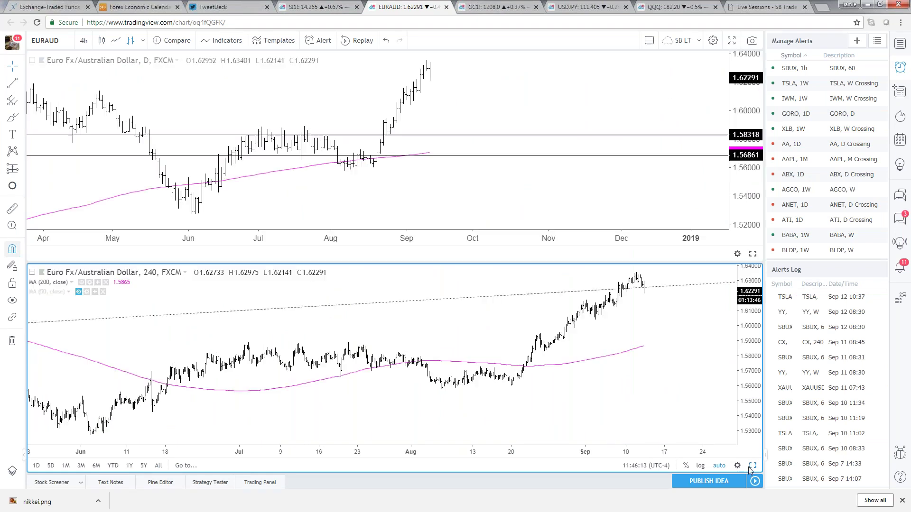
Set the 240-minute EURAUD chart to the 1D interval and maximize it, showing the history from mid-2016 onward
text(1D)
key(Return)
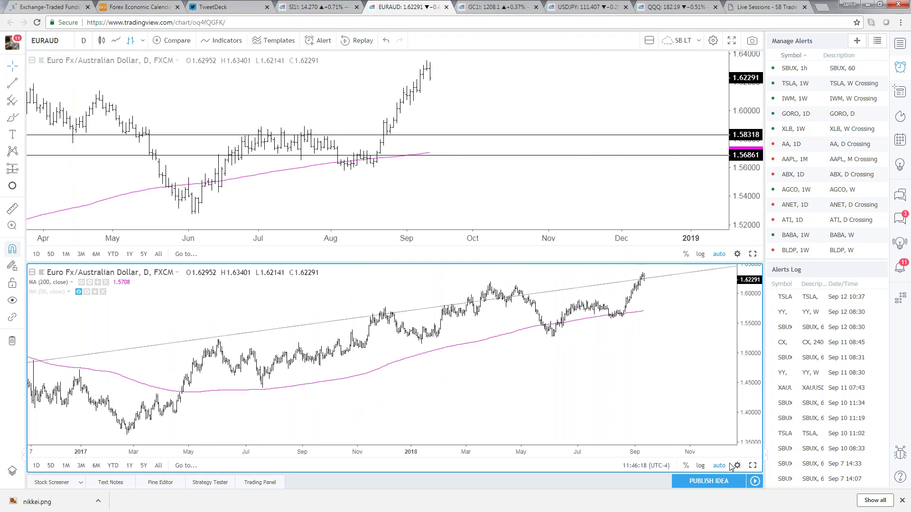
click(752, 466)
scroll(536, 405, down, 5)
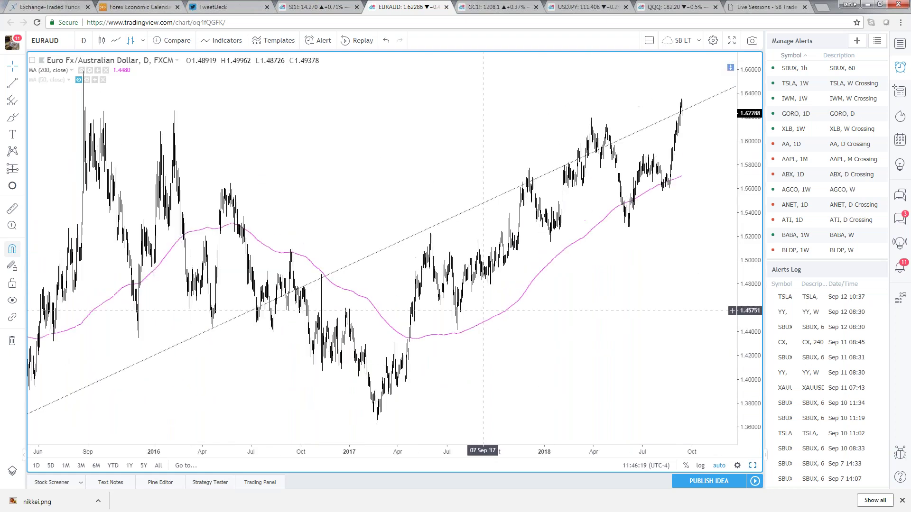
scroll(233, 237, up, 3)
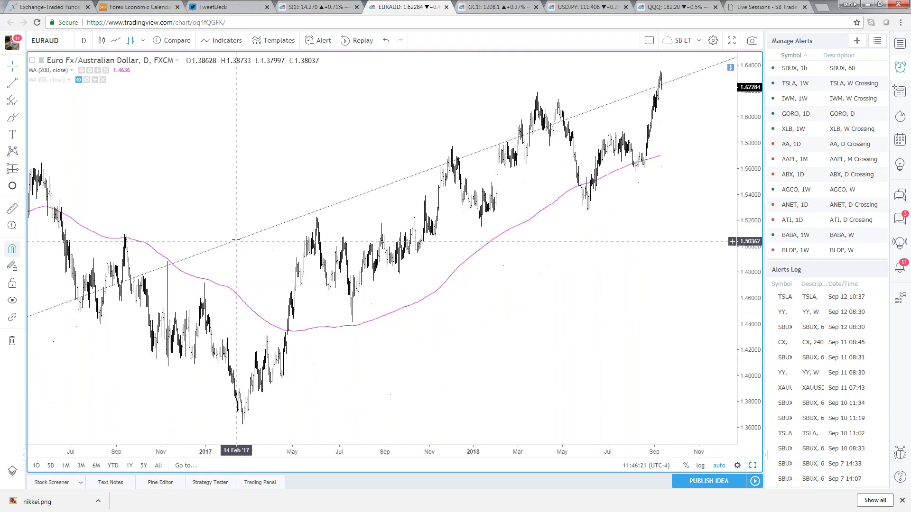
Draw a pitchfork from the 22 February 2017 low through the 1 June 2017 high to the 20 July 2017 low
click(11, 102)
scroll(127, 433, up, 2)
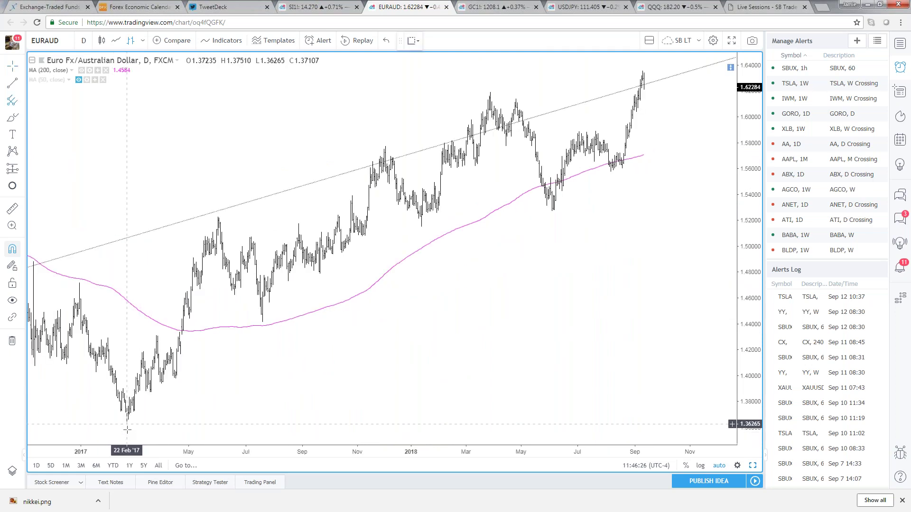
click(126, 423)
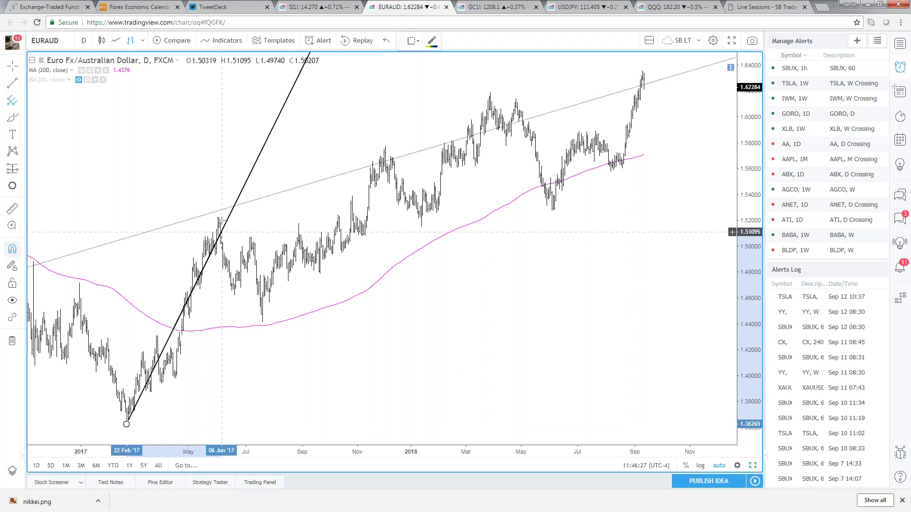
click(218, 212)
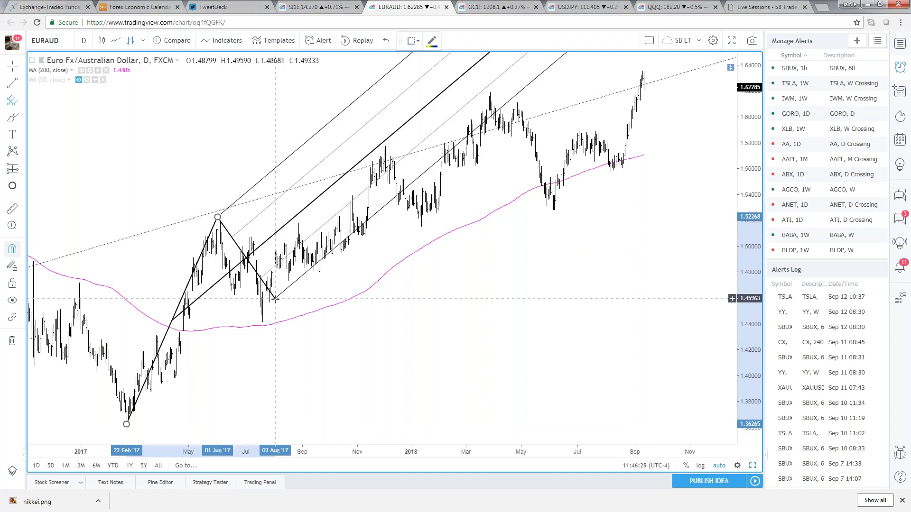
click(262, 328)
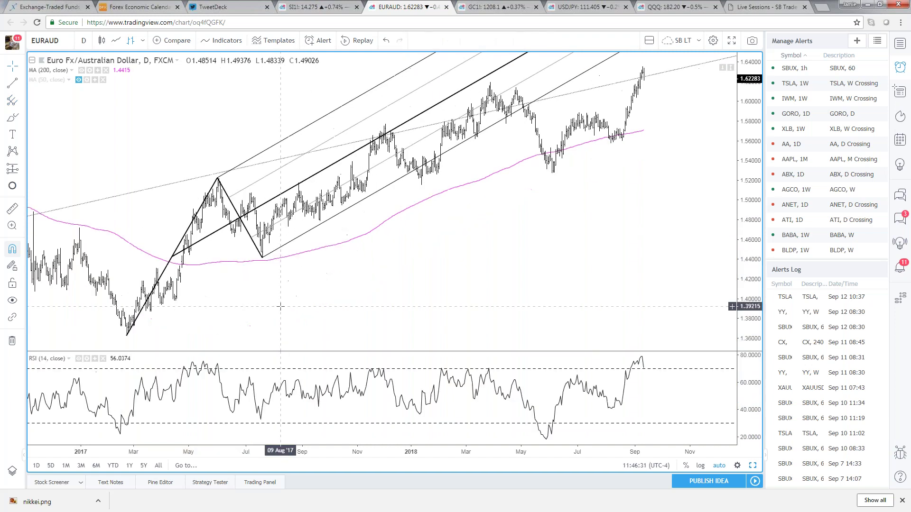
Change the new pitchfork's style to Schiff
double_click(280, 308)
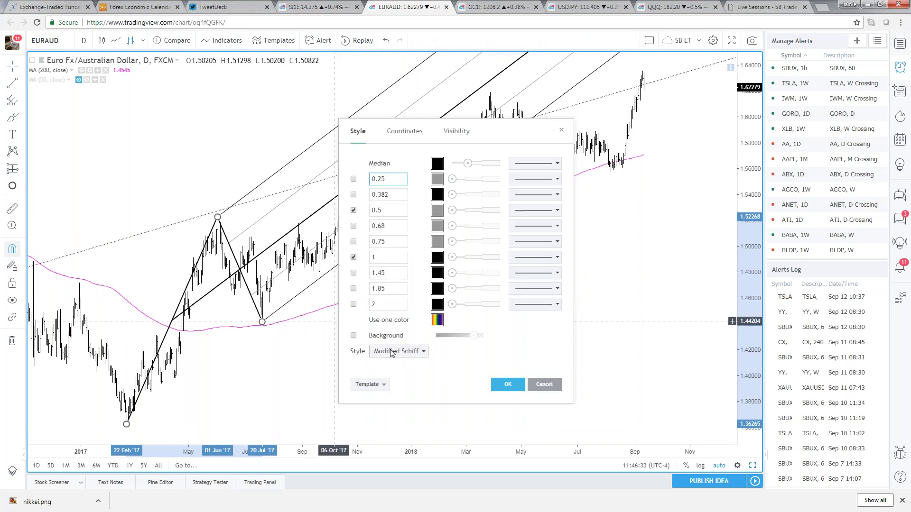
click(380, 351)
click(393, 380)
click(502, 387)
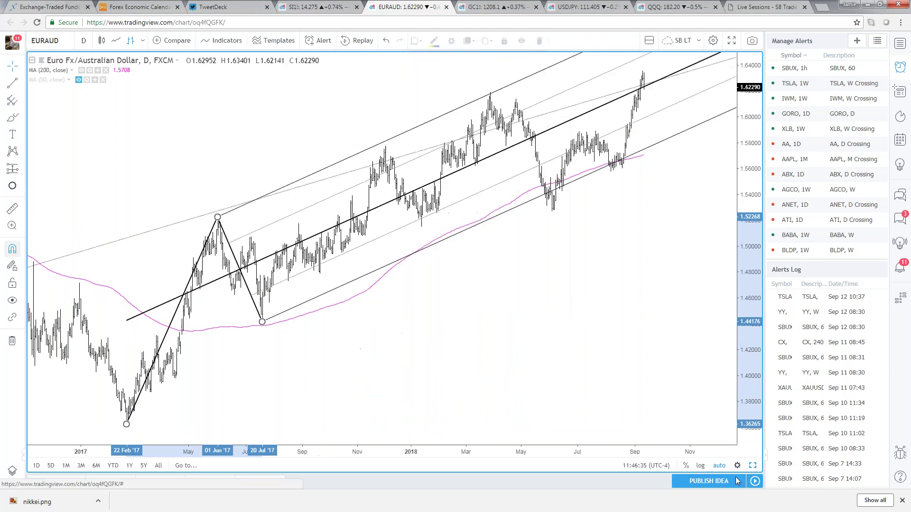
Examine the daily EURAUD price swings against the pitchfork's median and outer parallel lines
click(700, 466)
click(699, 468)
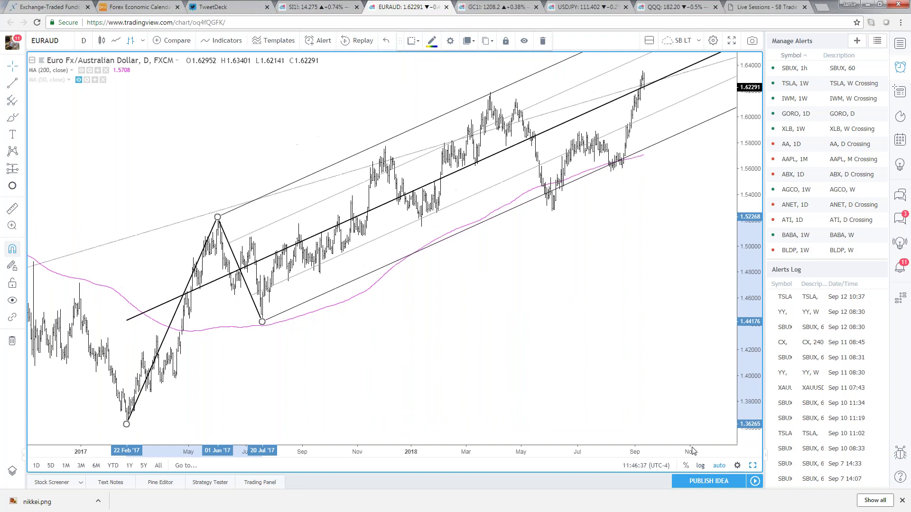
drag(522, 361, 605, 364)
scroll(605, 364, up, 3)
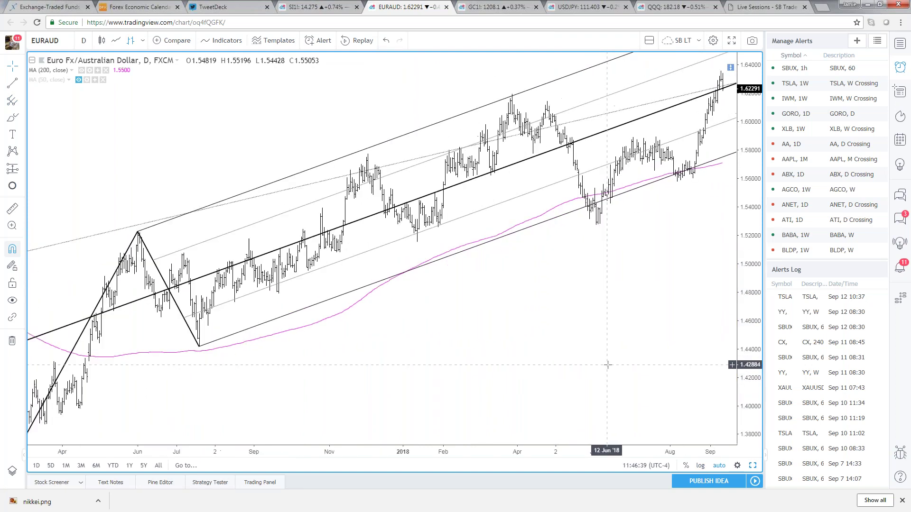
drag(745, 306, 745, 324)
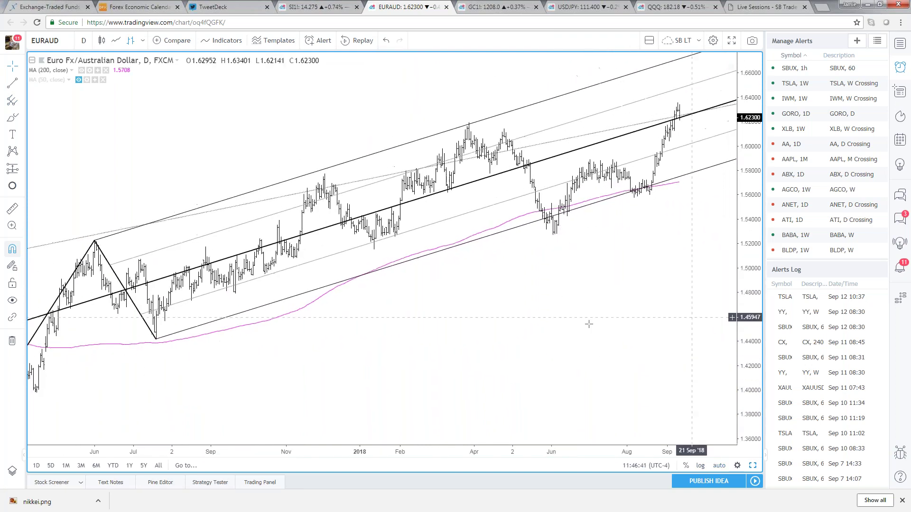
drag(557, 364, 541, 373)
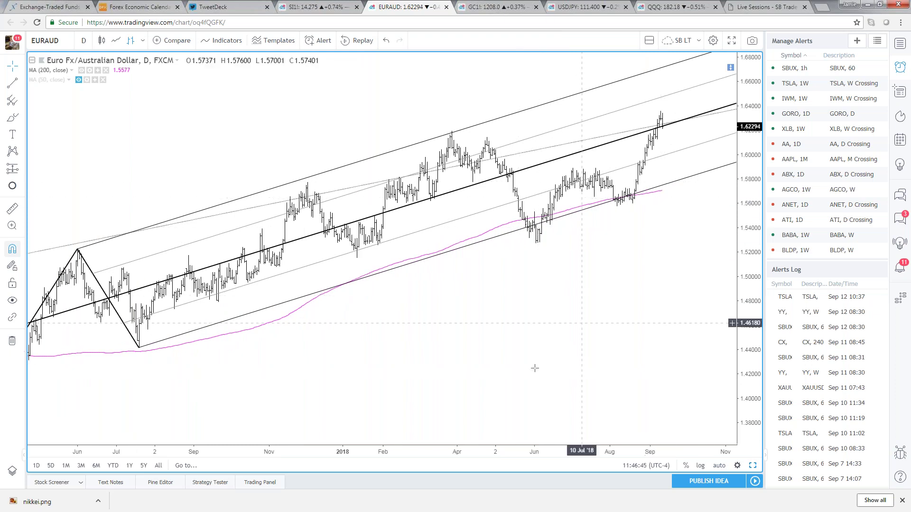
scroll(625, 386, down, 2)
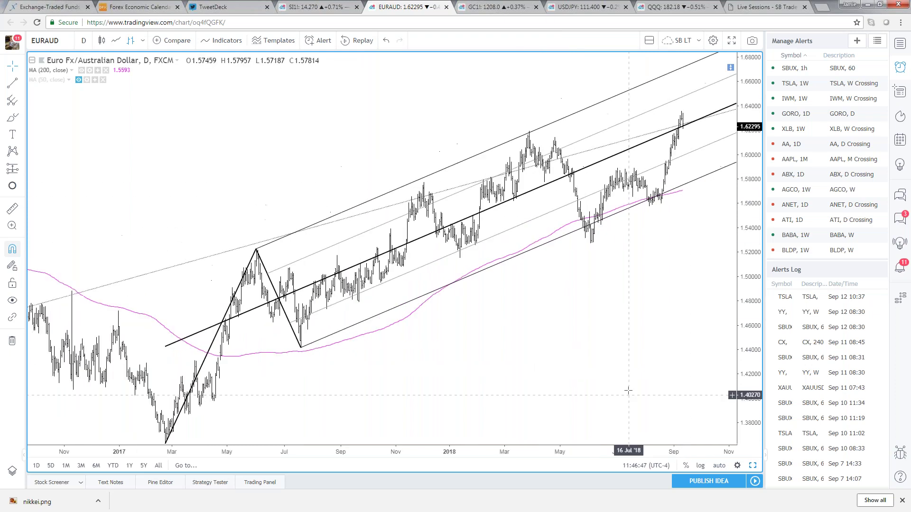
drag(749, 313, 753, 349)
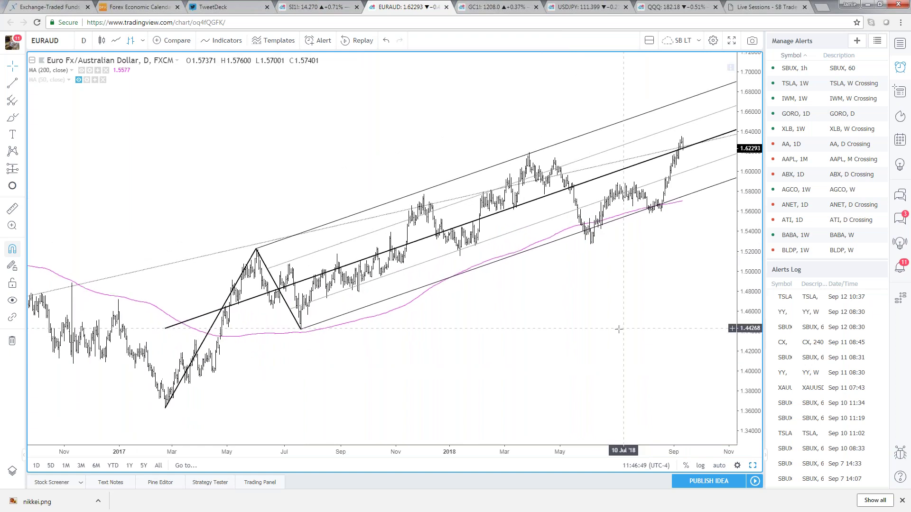
drag(612, 330, 596, 332)
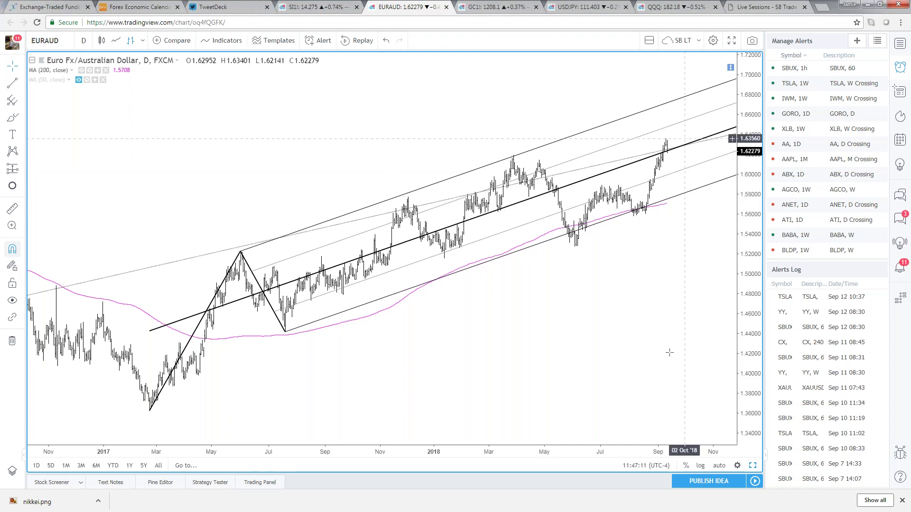
Return to the split layout, maximize the other EURAUD chart and set its interval to 1W
click(752, 465)
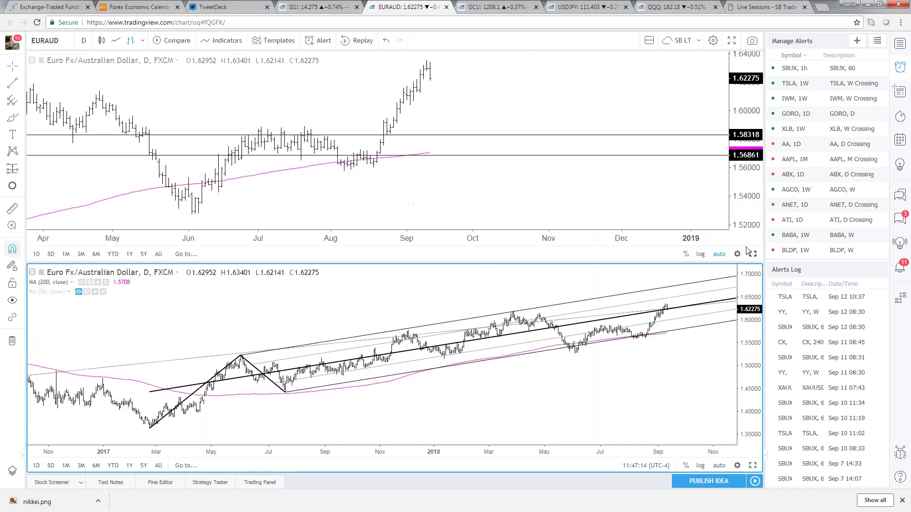
click(753, 255)
scroll(623, 226, down, 5)
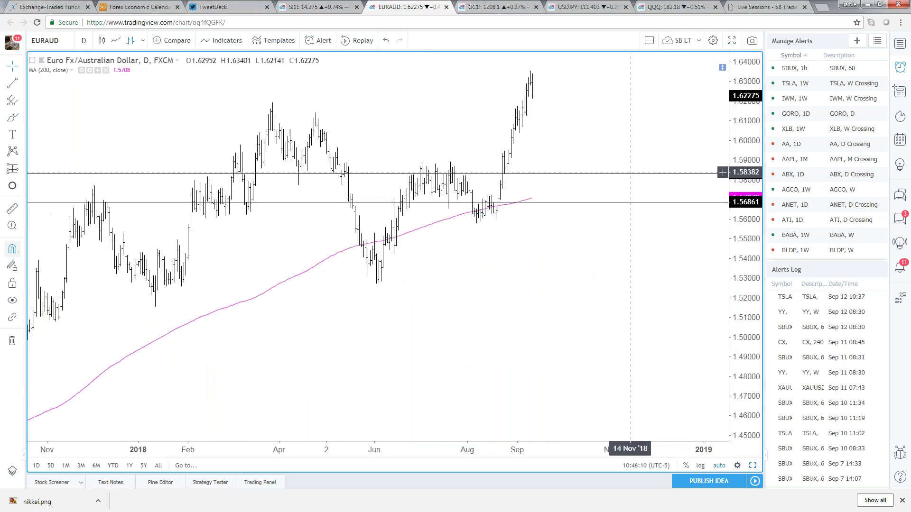
text(1W)
key(Return)
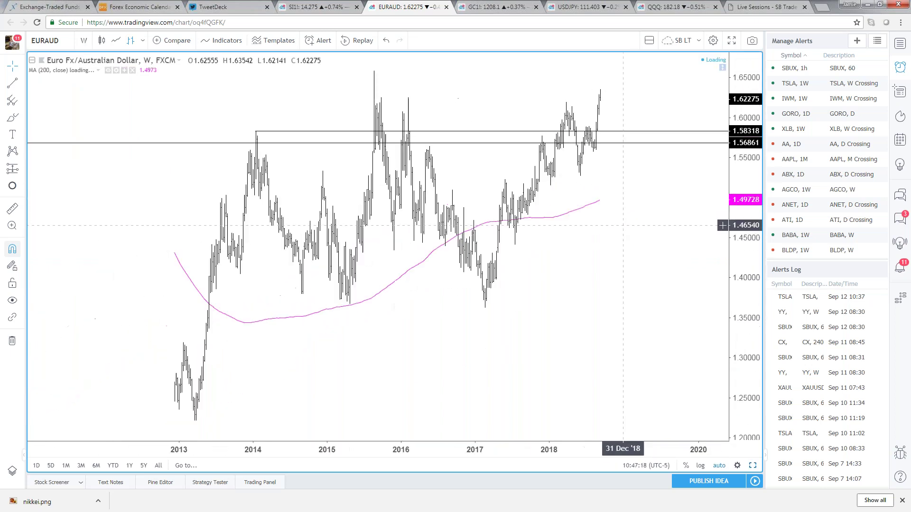
scroll(595, 225, up, 3)
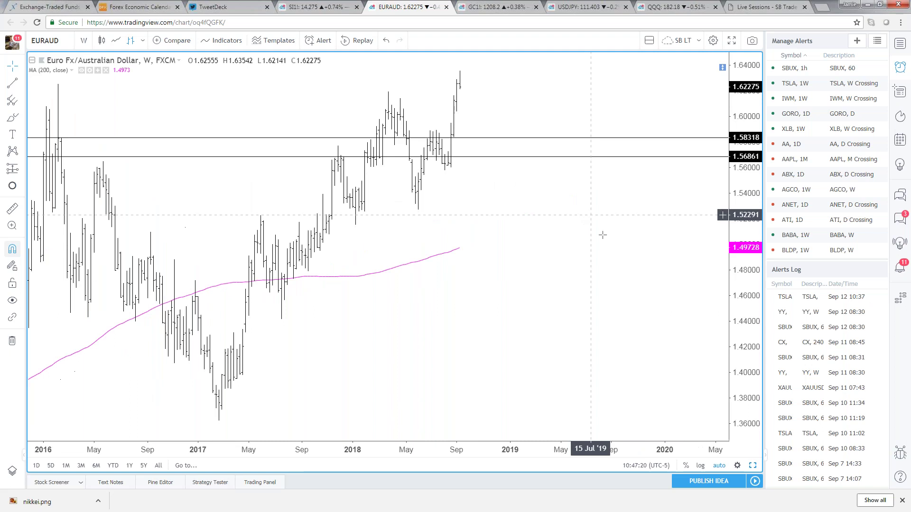
scroll(564, 142, down, 1)
scroll(566, 137, down, 1)
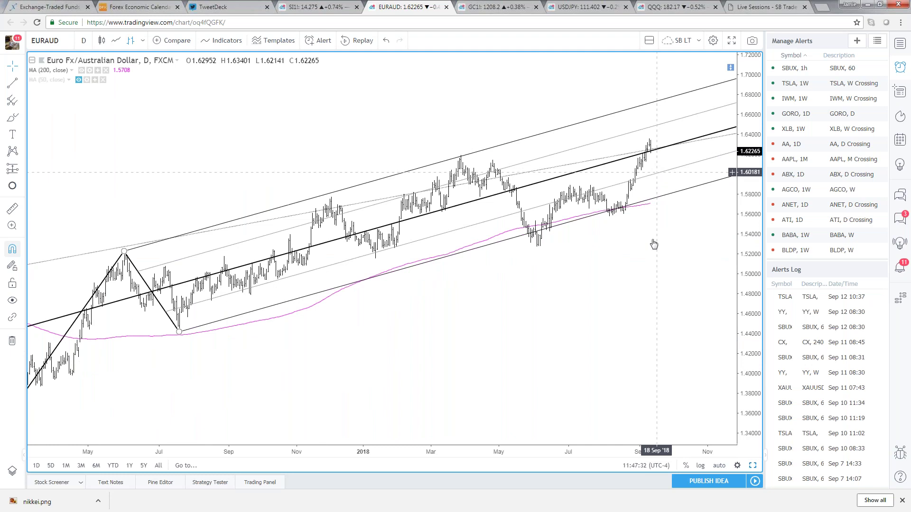
Examine how daily EURAUD price reacts to the pitchfork lines since July 2017, fitting the price scale automatically
scroll(662, 285, up, 4)
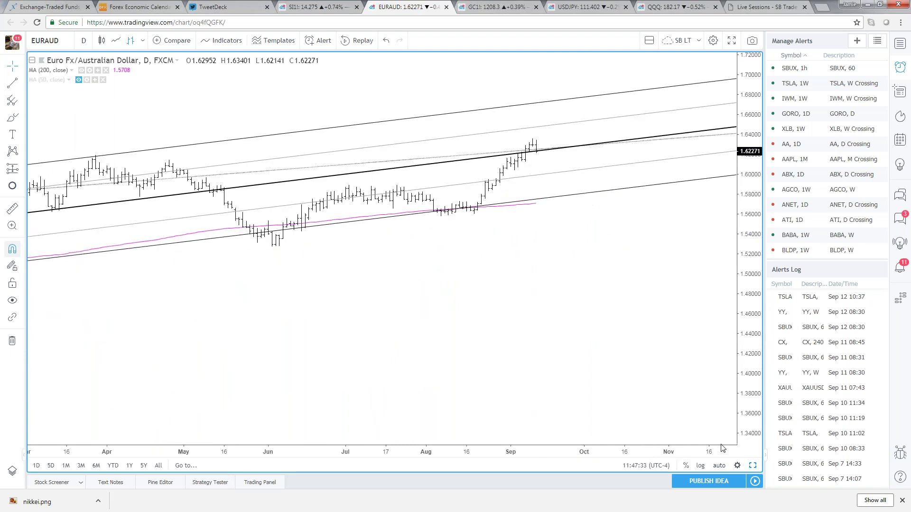
click(719, 465)
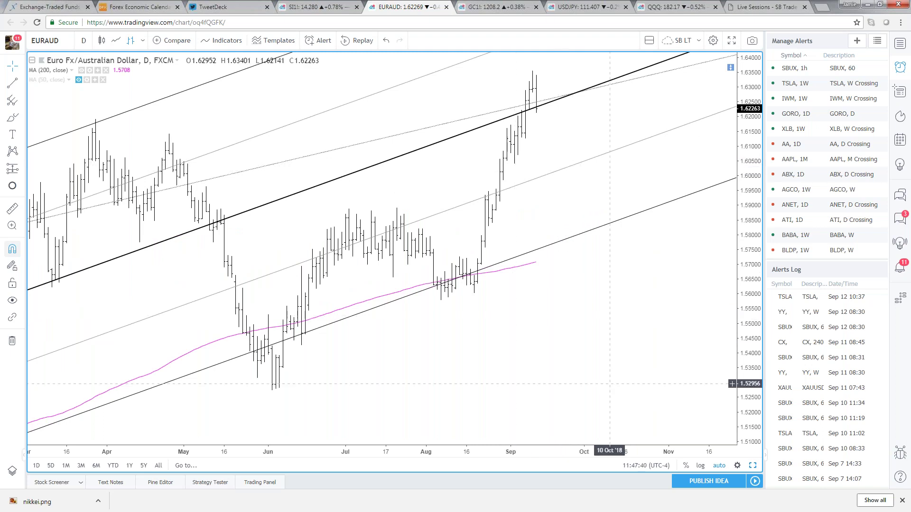
scroll(612, 382, down, 3)
scroll(611, 382, down, 4)
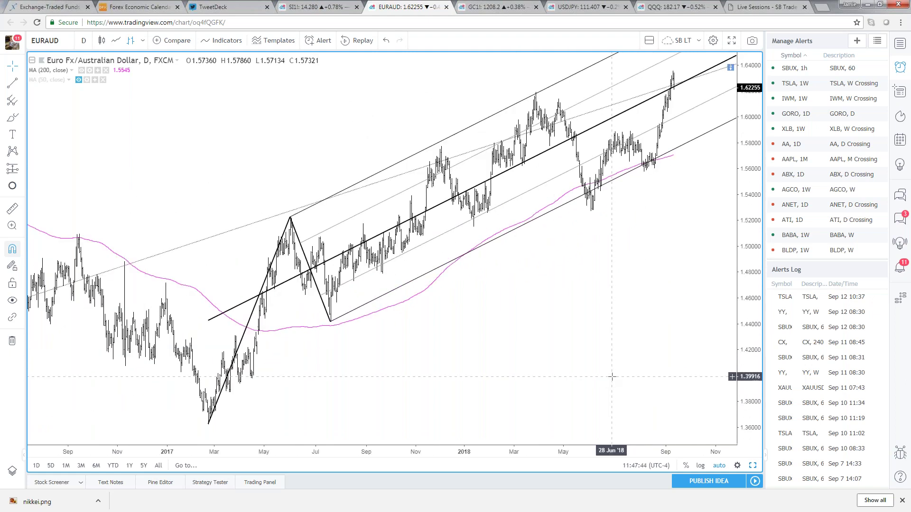
click(330, 322)
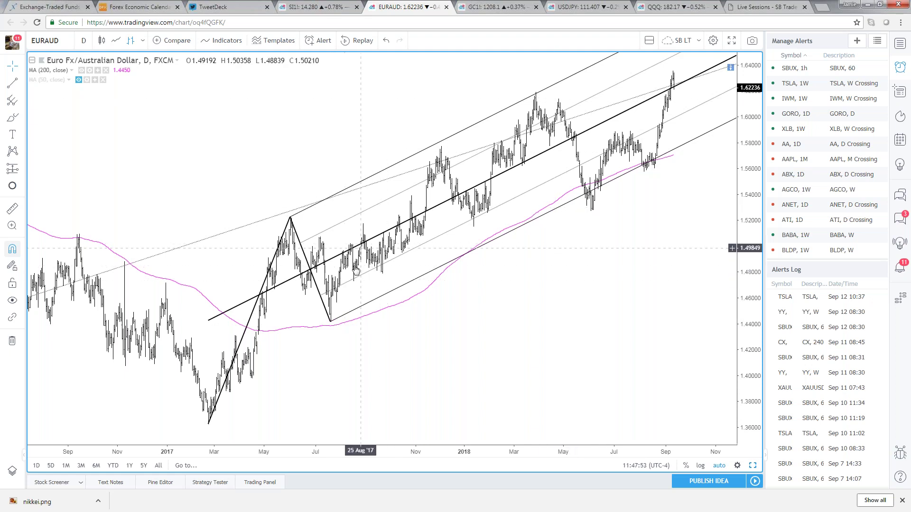
scroll(349, 276, up, 2)
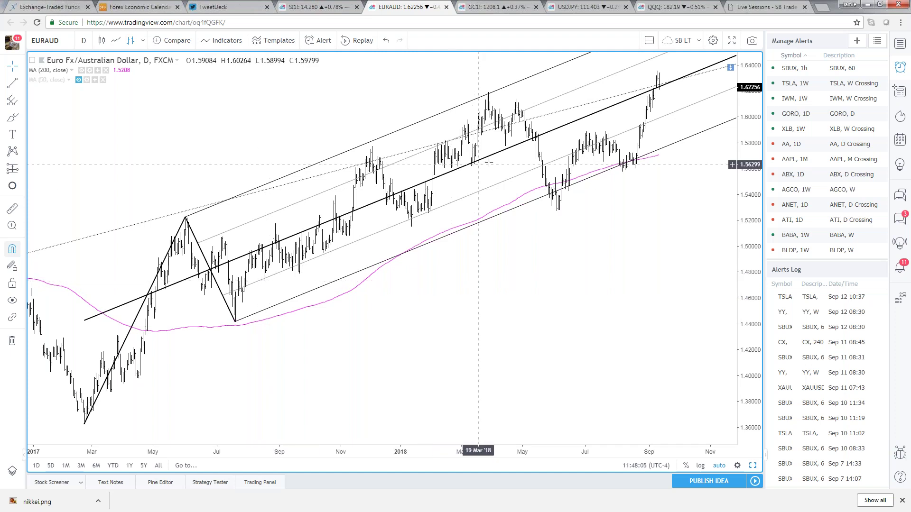
scroll(568, 150, up, 3)
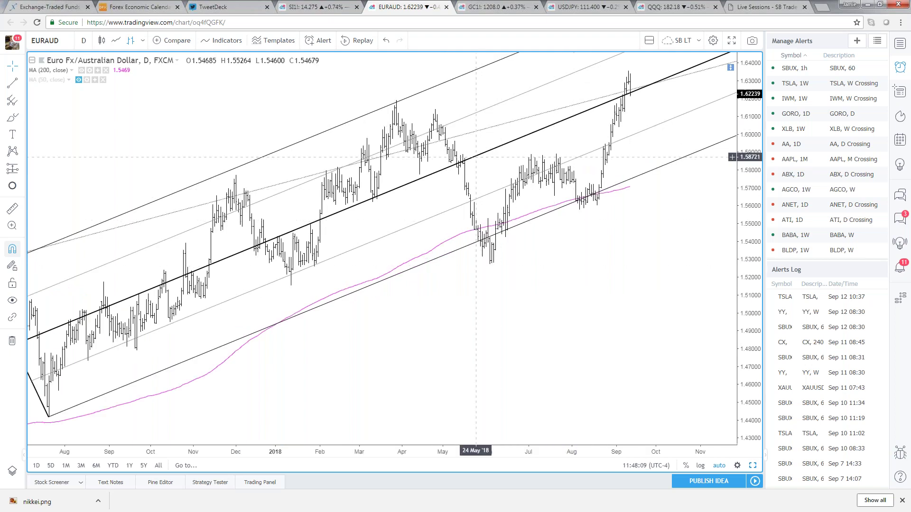
scroll(447, 325, down, 3)
Delete the Schiff pitchfork anchored at the February 2017 low from the daily EURAUD chart
click(346, 280)
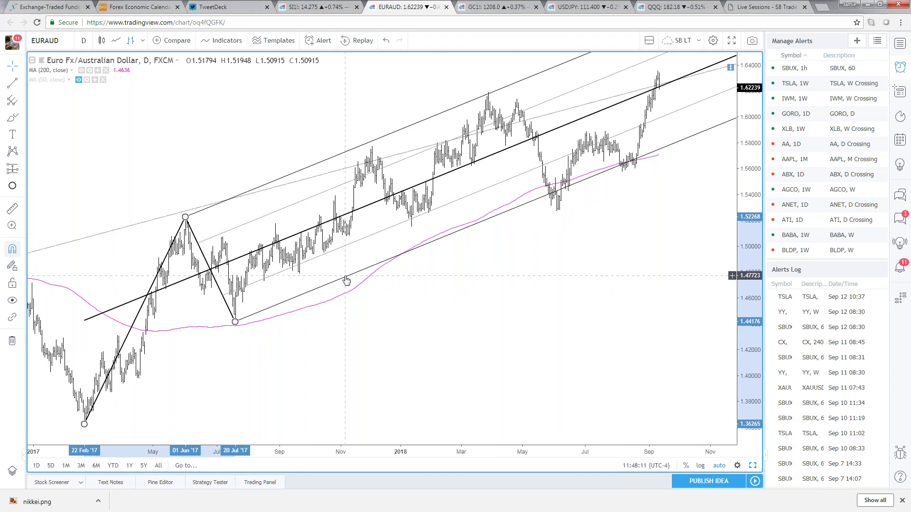
key(Delete)
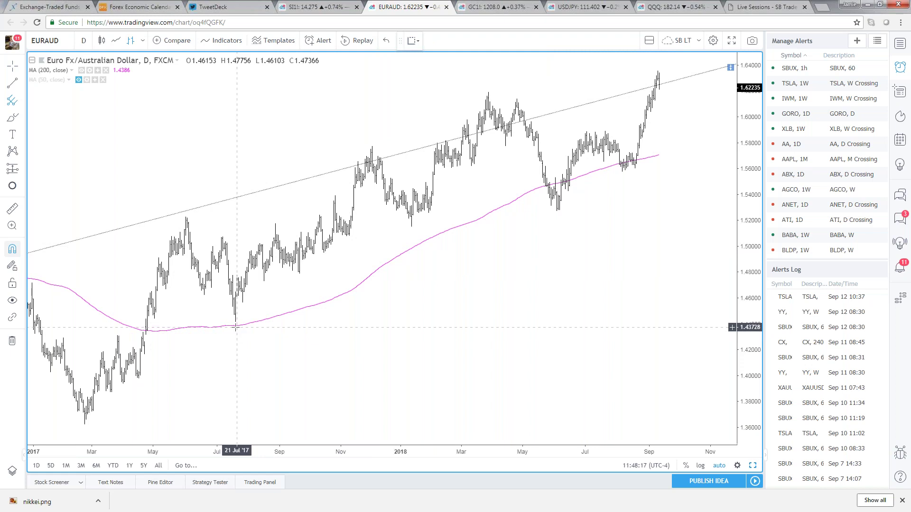
Draw a pitchfork through the 20 July 2017 low, 28 March 2018 high and 5 June 2018 low, using the Modified Schiff style
click(235, 324)
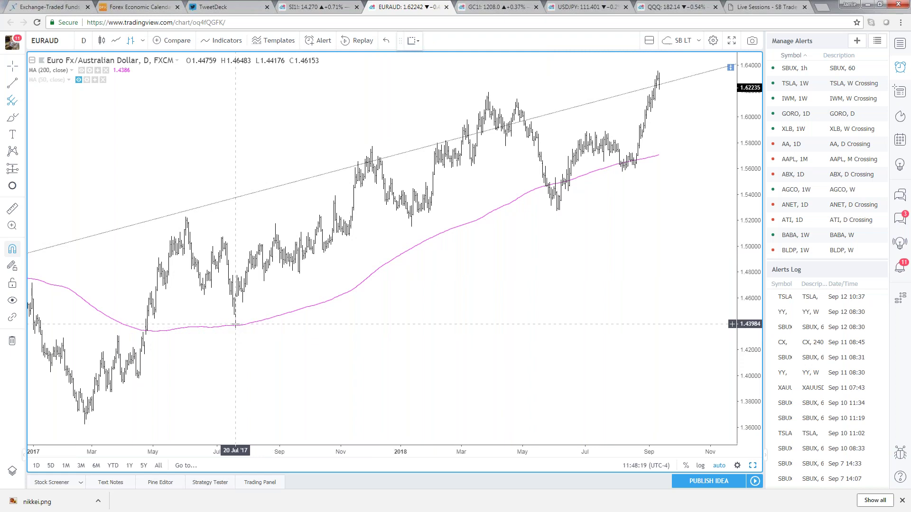
click(488, 92)
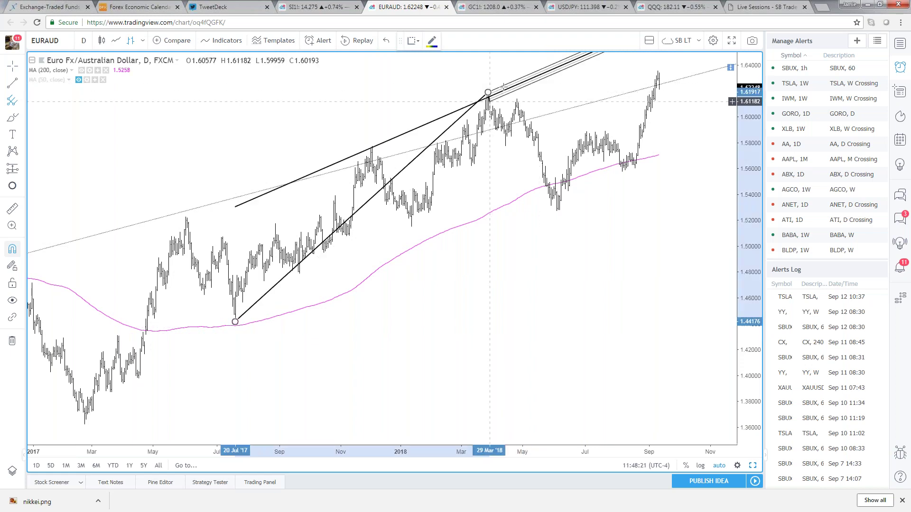
click(556, 211)
double_click(556, 210)
click(399, 351)
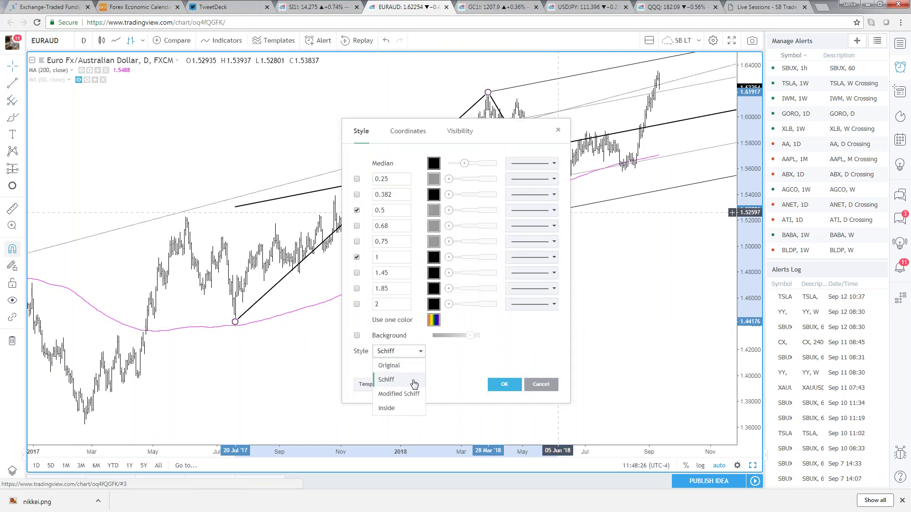
click(416, 395)
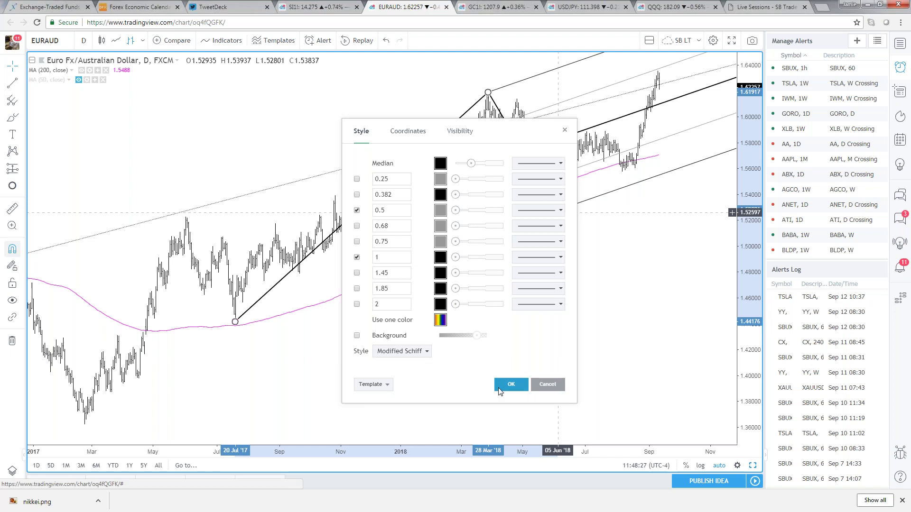
click(498, 387)
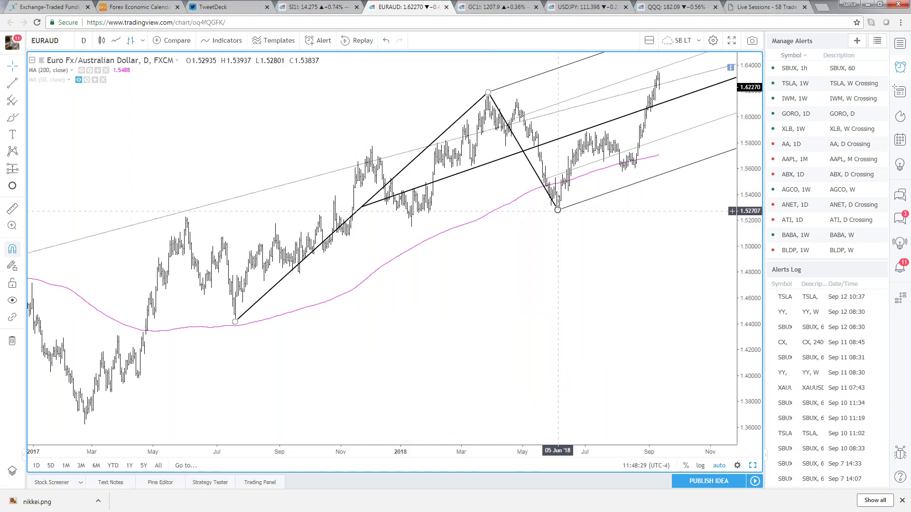
Delete the Modified Schiff pitchfork from the chart
click(523, 227)
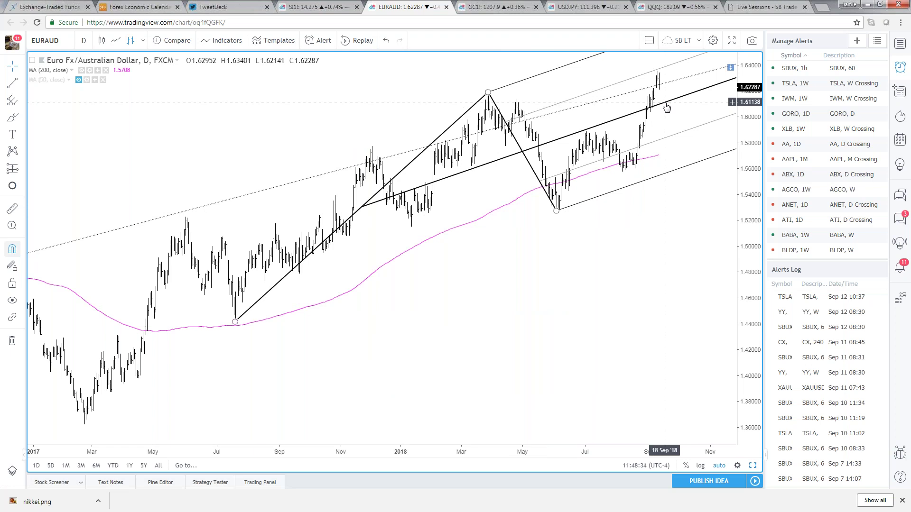
click(616, 194)
key(Delete)
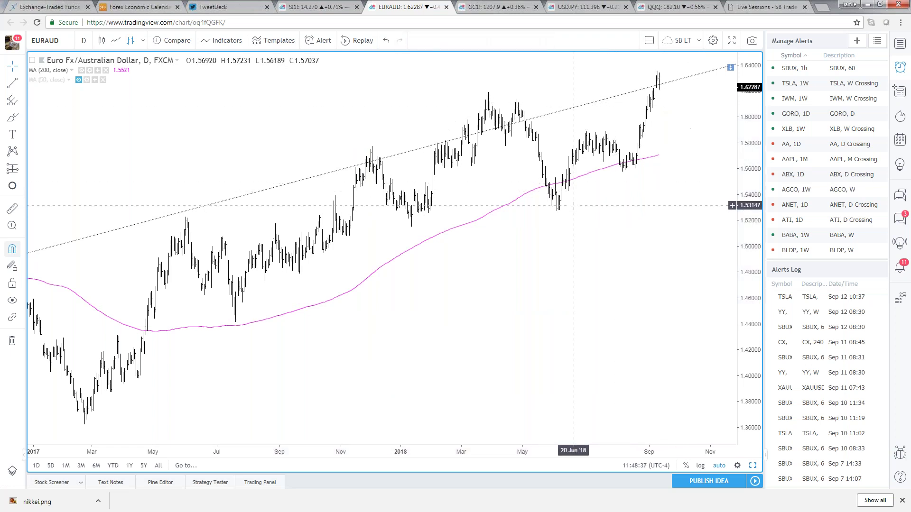
Draw a trend line from the 20 July 2017 low towards the early June 2018 low
scroll(573, 204, down, 1)
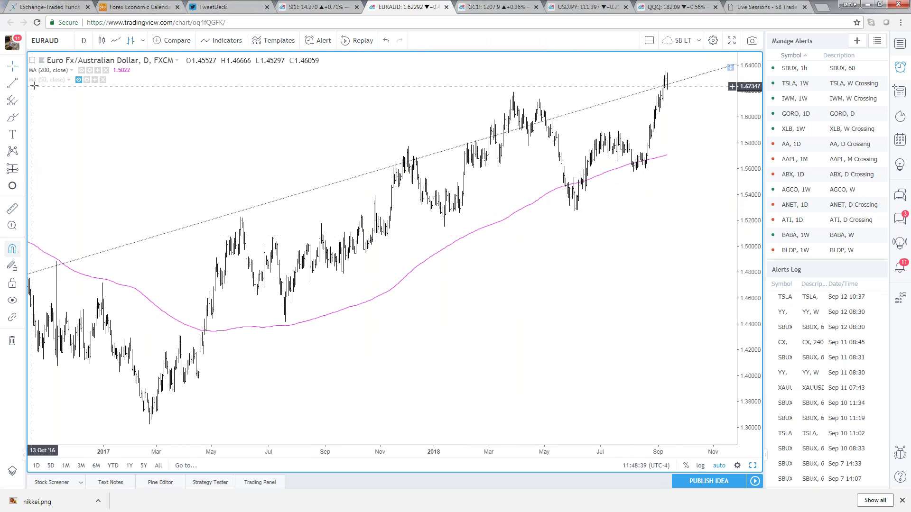
click(12, 83)
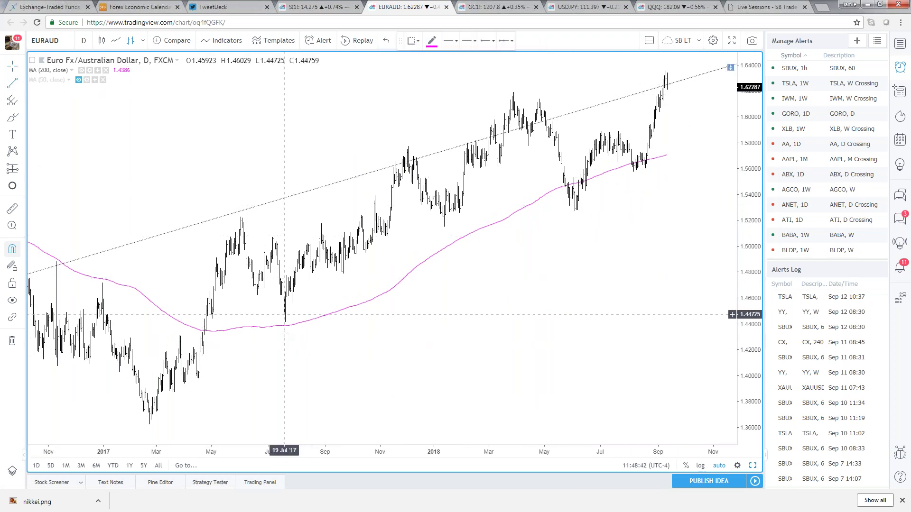
click(285, 322)
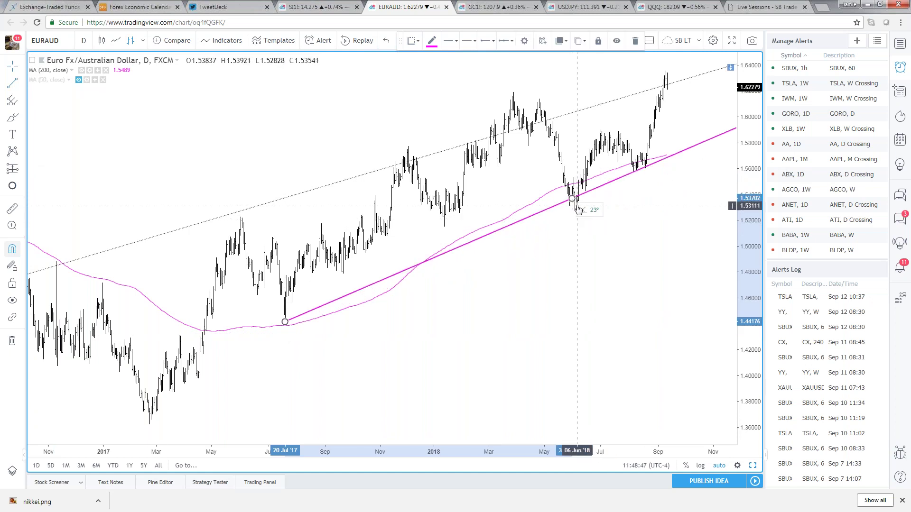
click(576, 212)
Try the trend line in parallel along the price highs and through the middle of the price swings, and delete it
drag(552, 219, 514, 105)
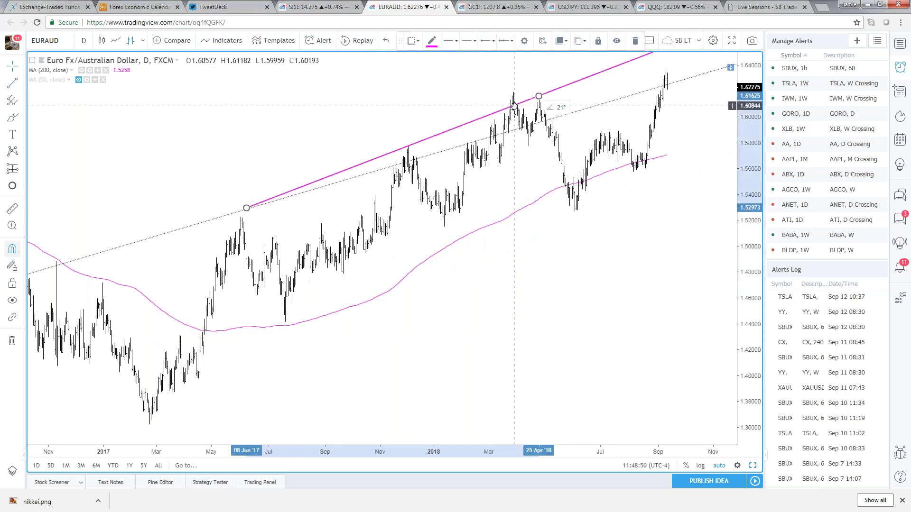
click(454, 126)
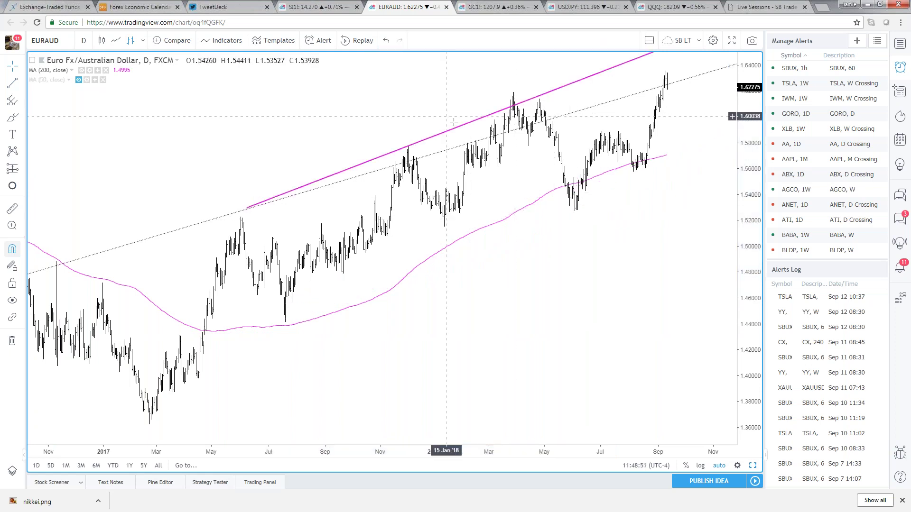
mouse_move(457, 127)
mouse_down()
mouse_move(411, 161)
mouse_move(417, 235)
mouse_move(416, 203)
mouse_up()
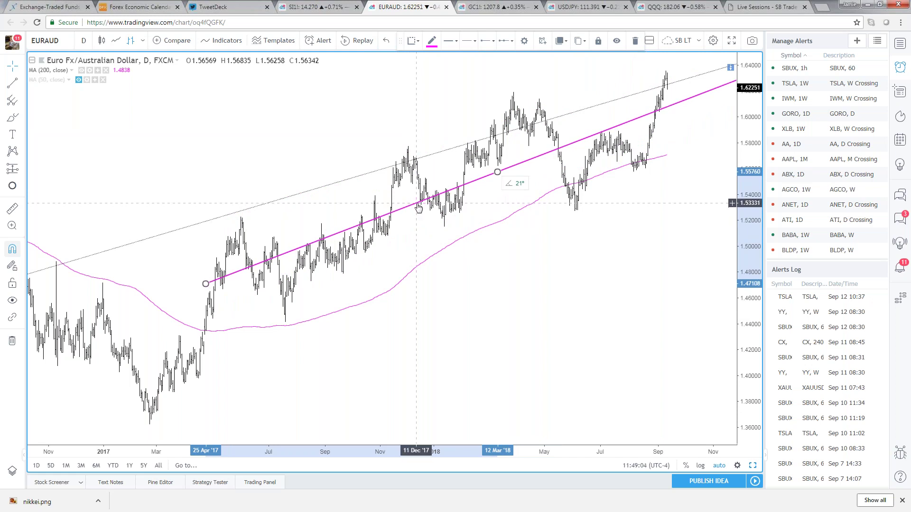
key(Delete)
Examine EURAUD's long-term daily swings since 2012 against the rising trend line, briefly showing the RSI pane
scroll(295, 187, down, 7)
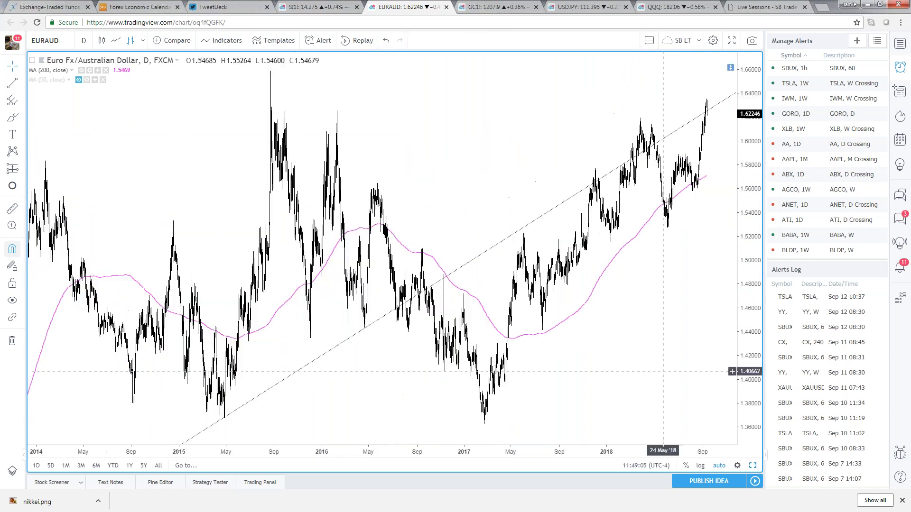
scroll(663, 371, down, 3)
drag(740, 290, 740, 302)
scroll(668, 325, down, 1)
drag(658, 325, 606, 326)
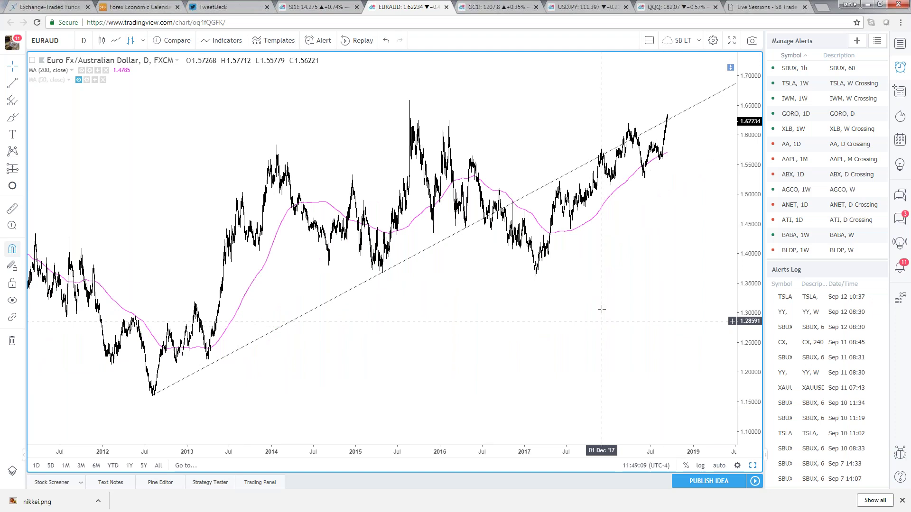
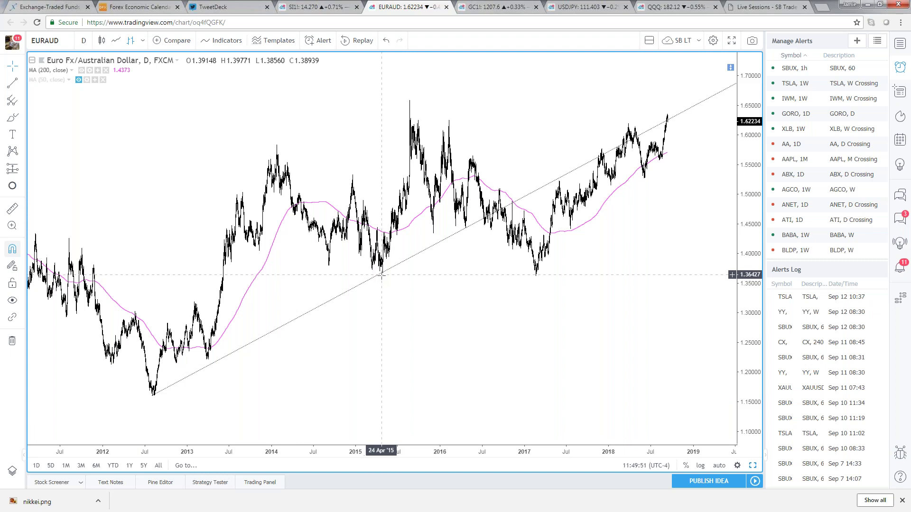
scroll(381, 274, up, 1)
drag(372, 309, 422, 304)
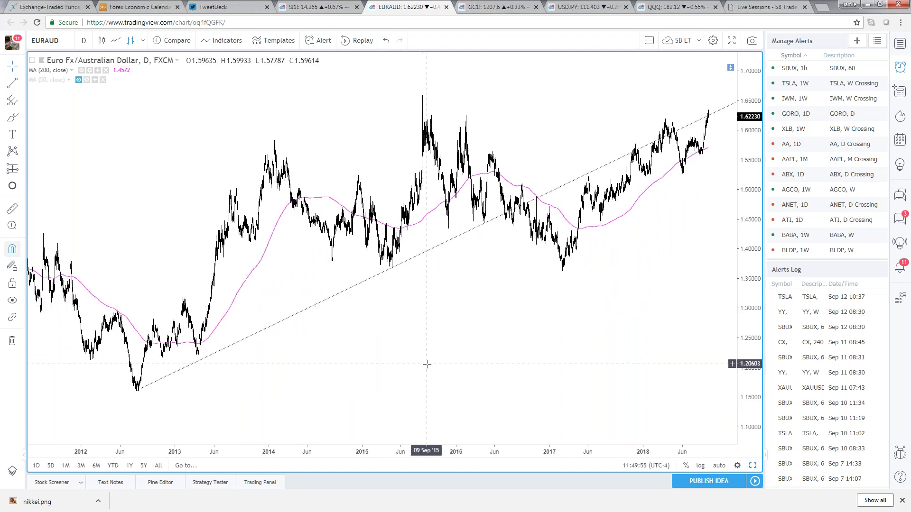
double_click(639, 283)
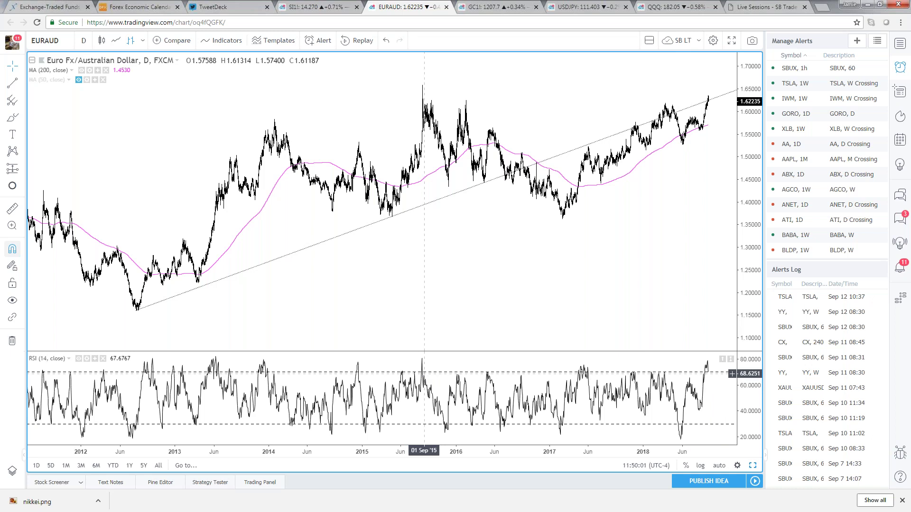
double_click(613, 259)
drag(641, 262, 647, 264)
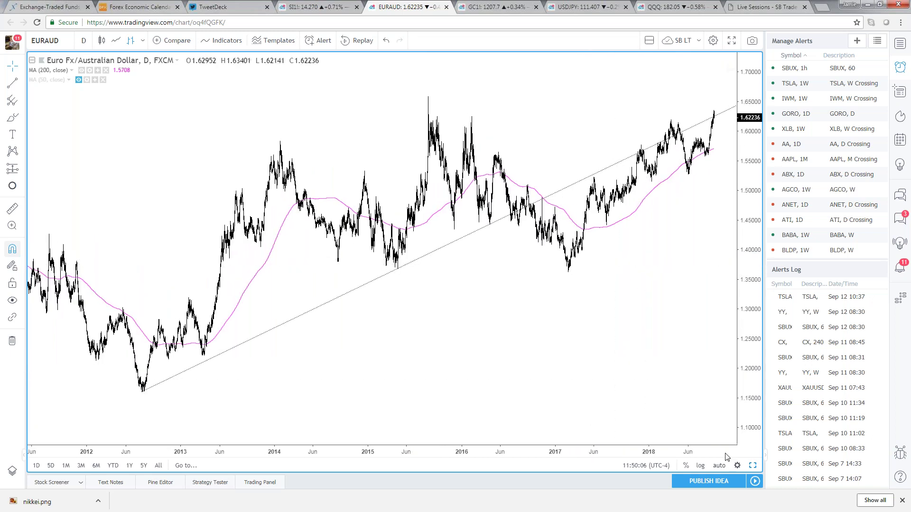
Draw a pitchfork through the 22 February 2017 low, 28 March 2018 high and 5 June 2018 low
scroll(629, 433, up, 5)
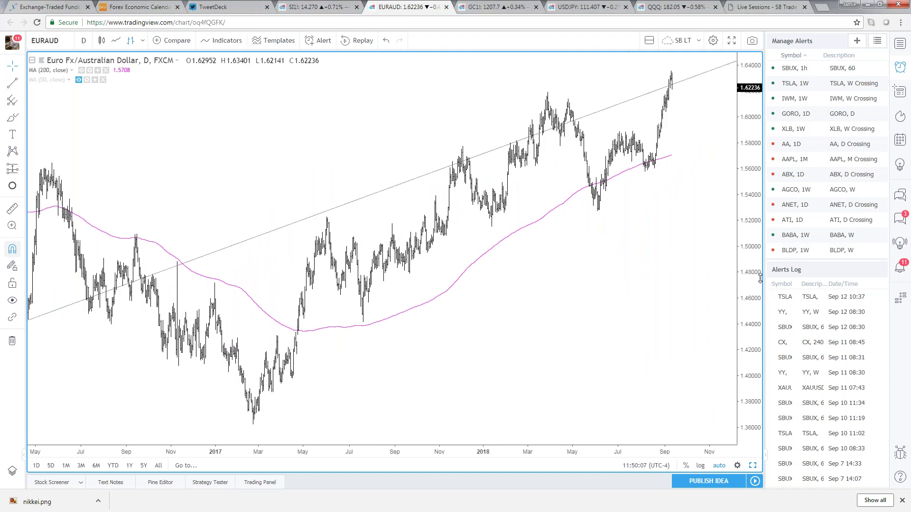
scroll(557, 323, up, 3)
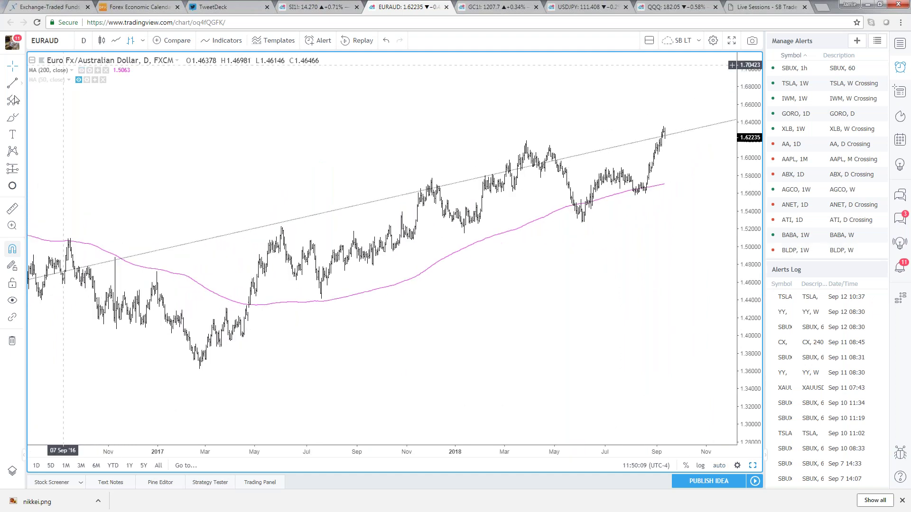
scroll(127, 370, up, 1)
click(139, 375)
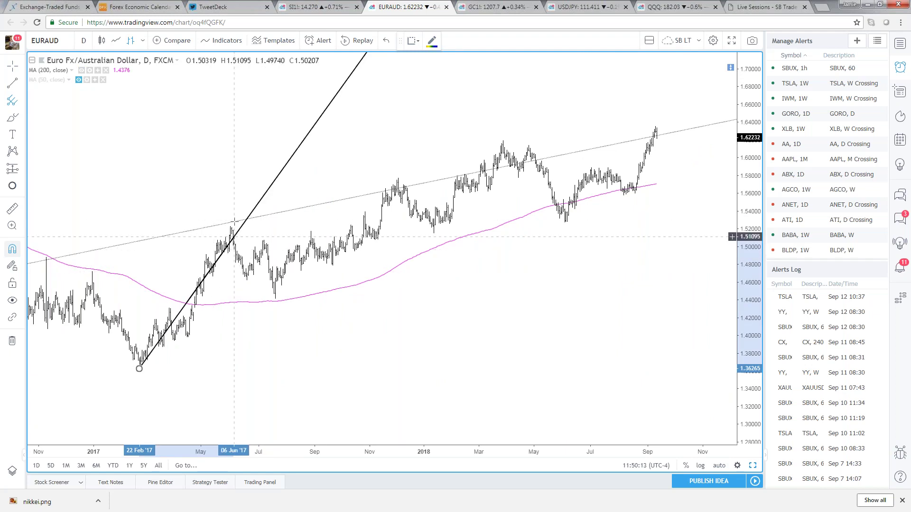
click(596, 220)
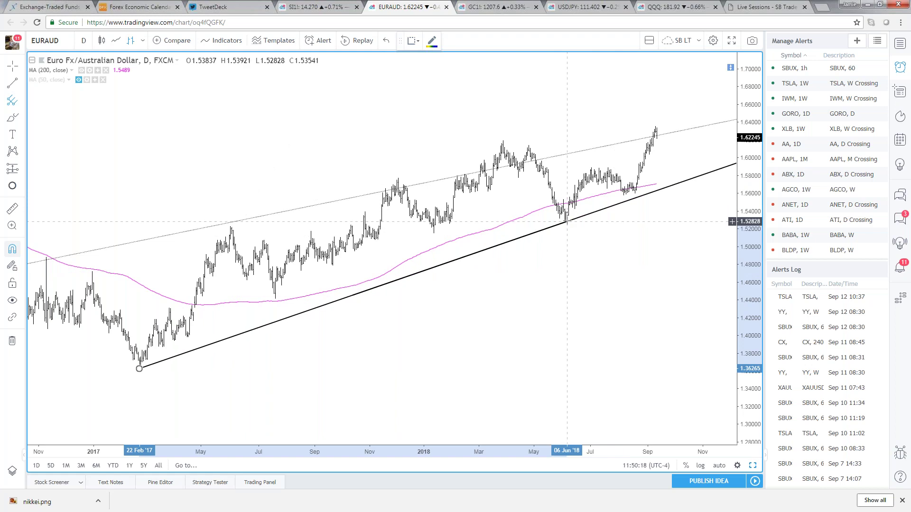
click(504, 140)
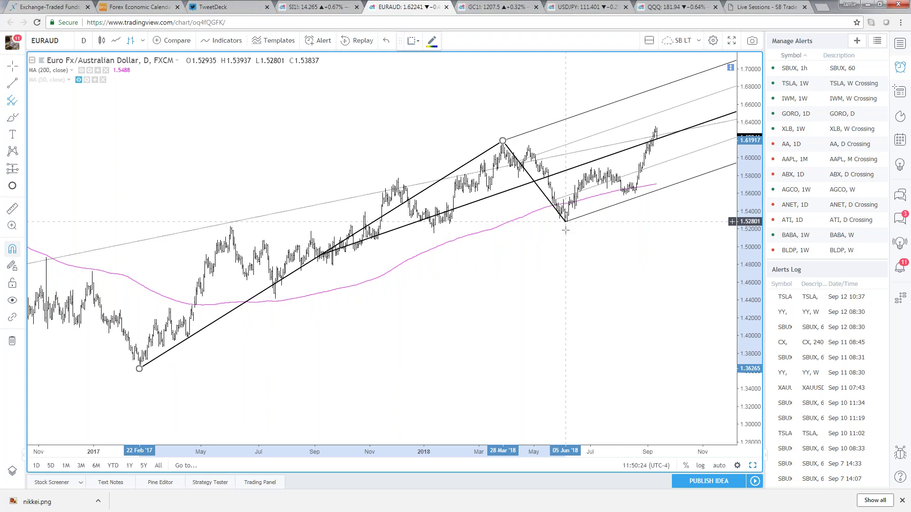
click(565, 230)
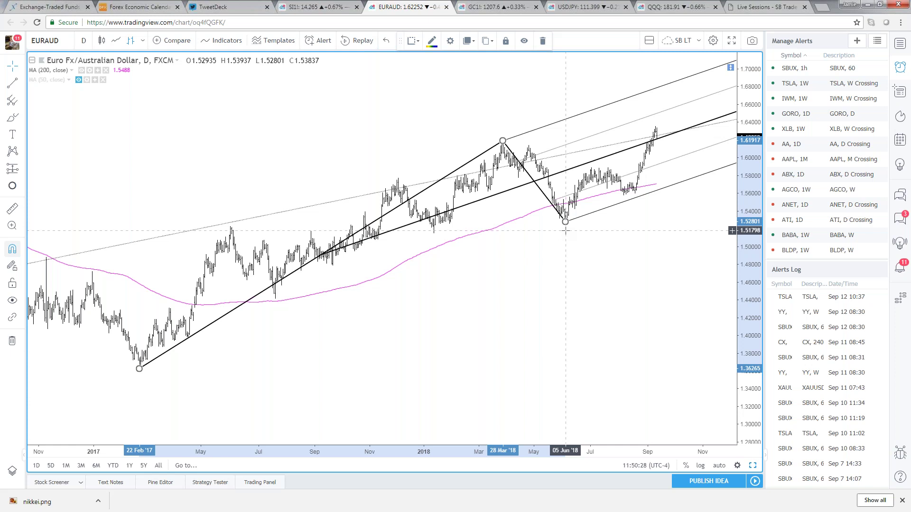
Move the pitchfork's third point to the 20 July 2017 low and its second to the 1 June 2017 high, and set its style to Schiff
drag(566, 231, 262, 277)
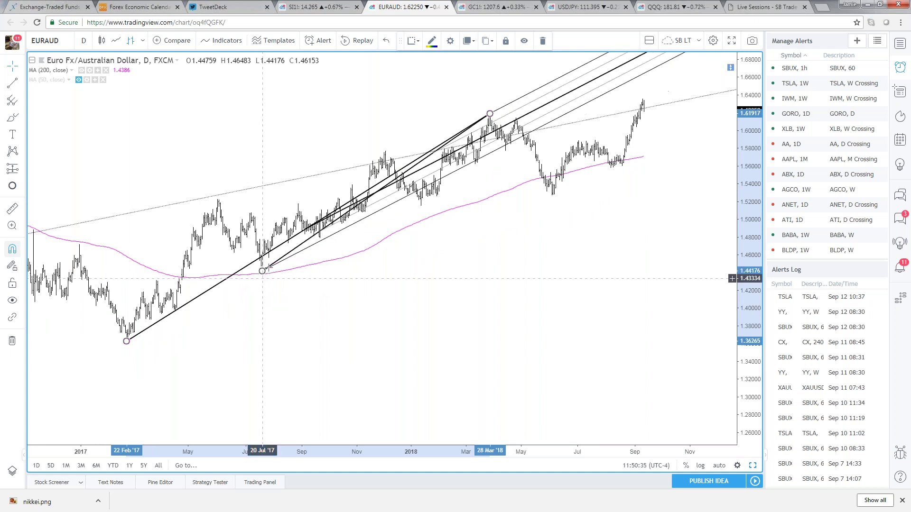
drag(490, 114, 218, 196)
double_click(245, 185)
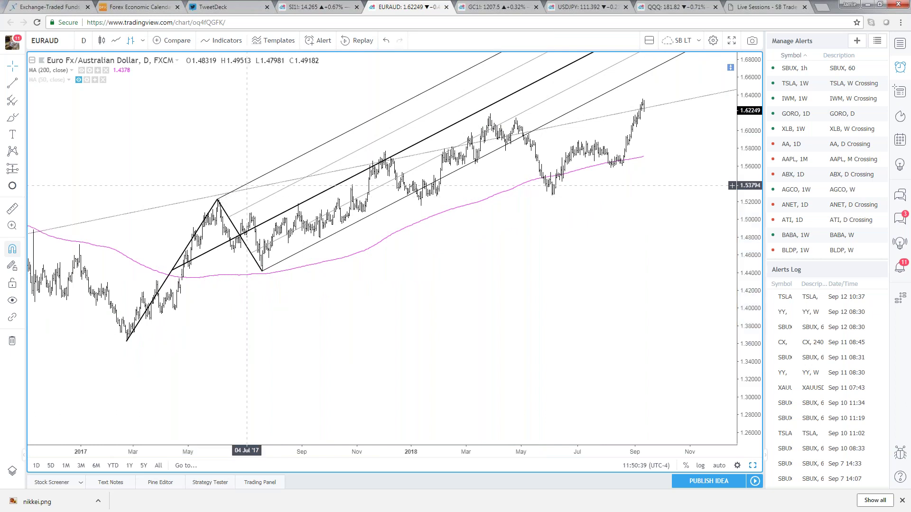
double_click(278, 162)
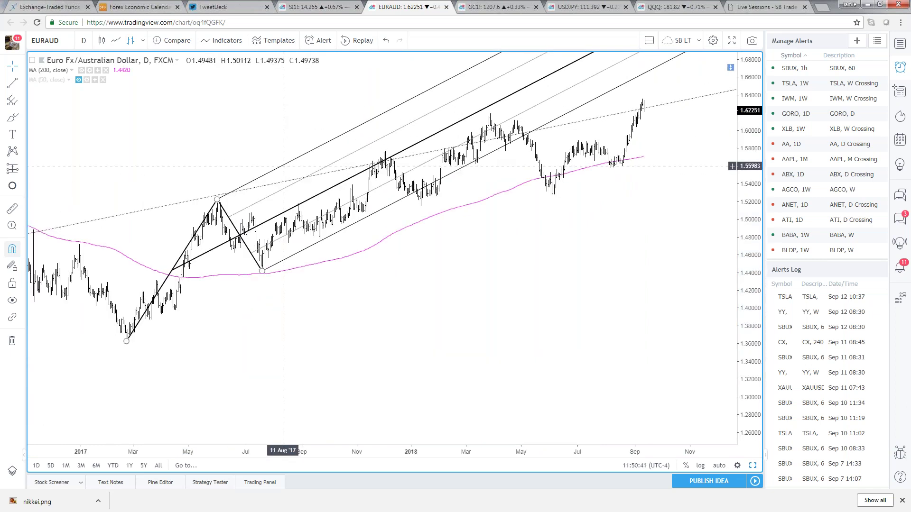
double_click(282, 166)
click(396, 351)
click(386, 374)
click(508, 385)
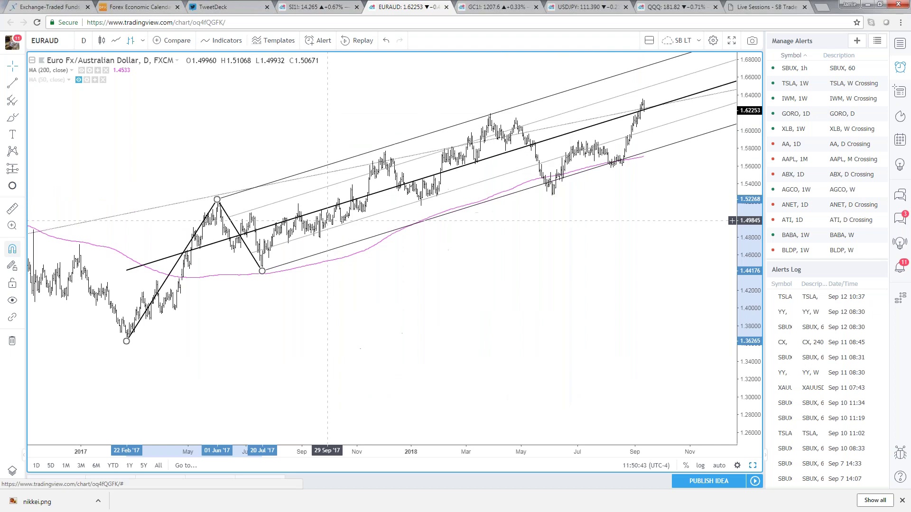
Set the EURAUD chart interval to 240 minutes and examine the price swings since 2017 against the pitchfork's lines
text(240)
key(Return)
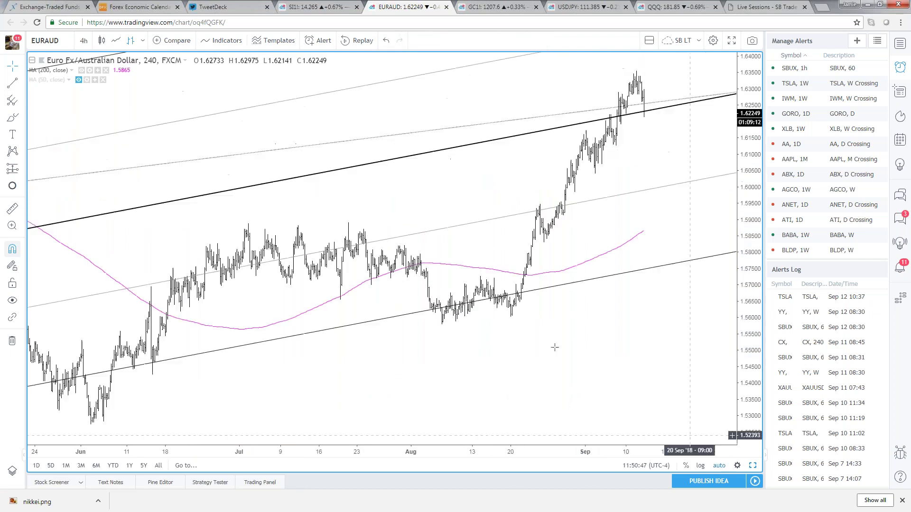
scroll(564, 346, down, 6)
scroll(557, 318, down, 4)
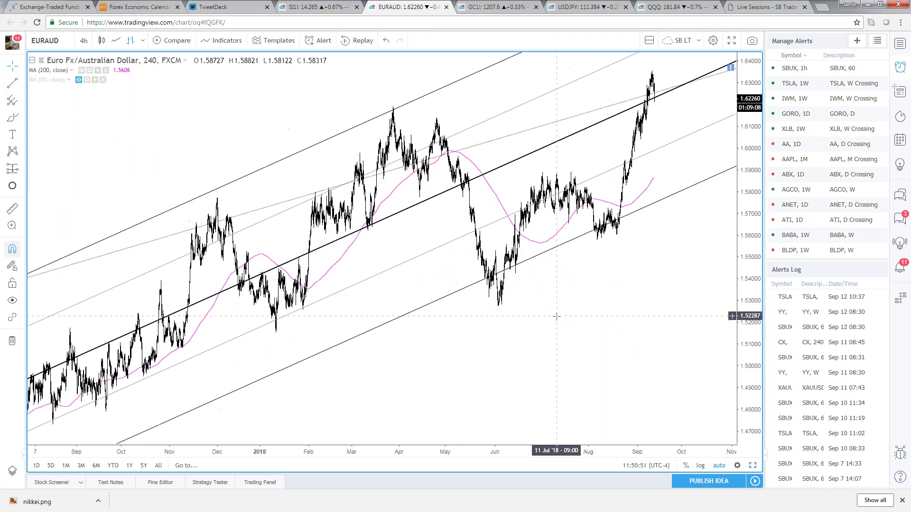
scroll(557, 316, down, 4)
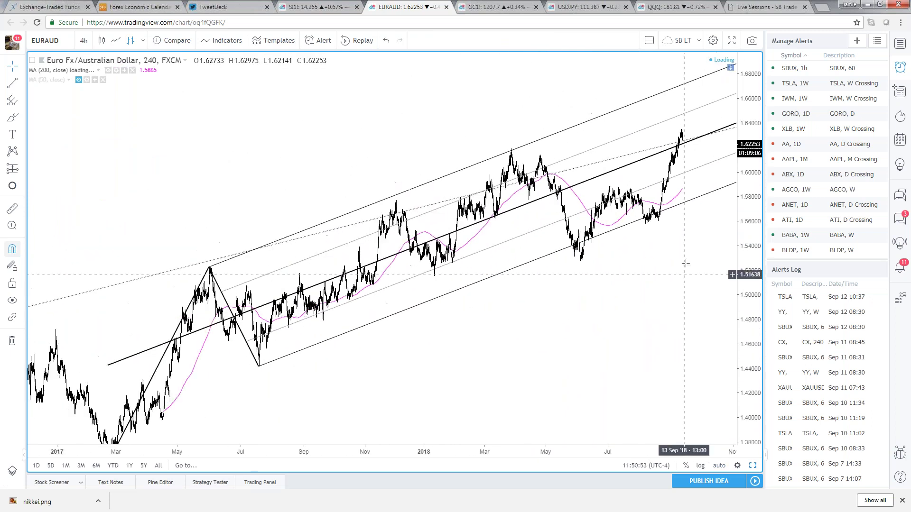
drag(128, 192, 123, 138)
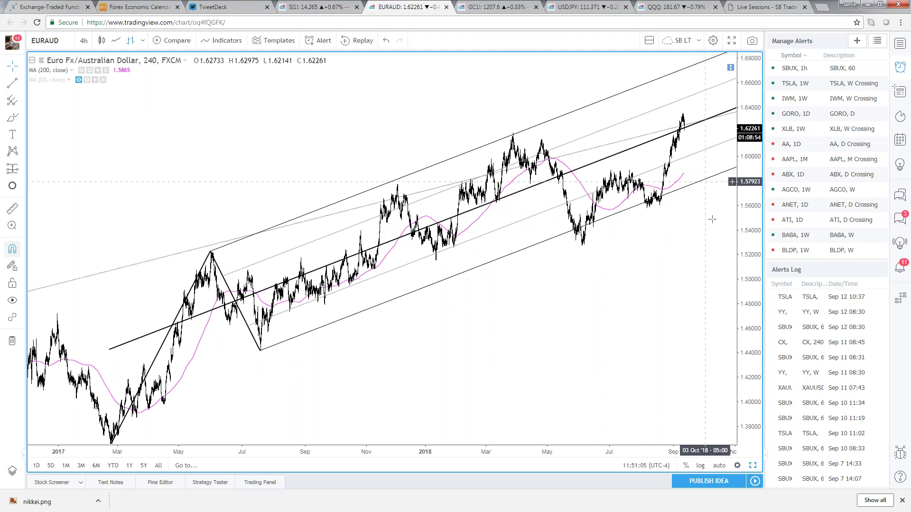
Place a horizontal ray at about 1.6041 from the early September 2018 low on the EURAUD 240-minute chart
click(724, 463)
scroll(610, 349, up, 5)
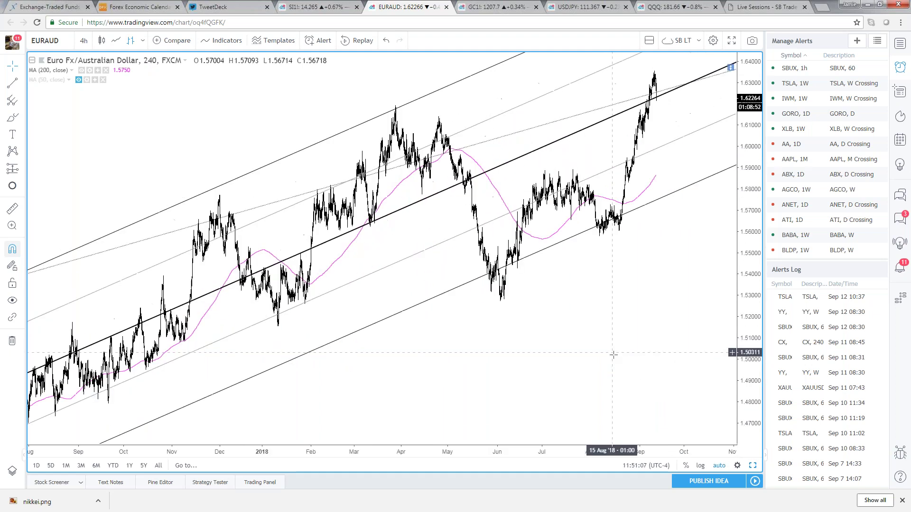
click(21, 83)
click(62, 136)
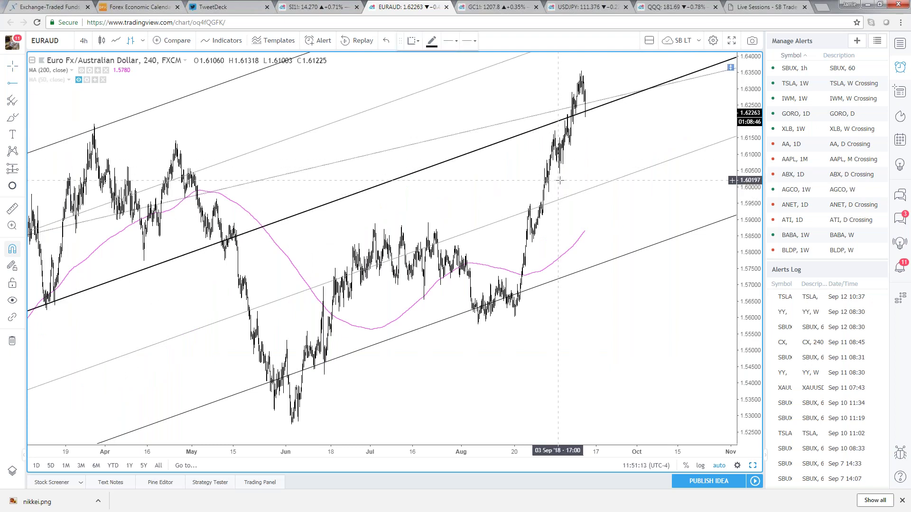
click(559, 180)
Examine EURAUD's swings since 2017 against the pitchfork and horizontal ray on a compressed price scale, restoring automatic scaling and the two-chart layout
scroll(647, 291, down, 4)
scroll(660, 195, down, 2)
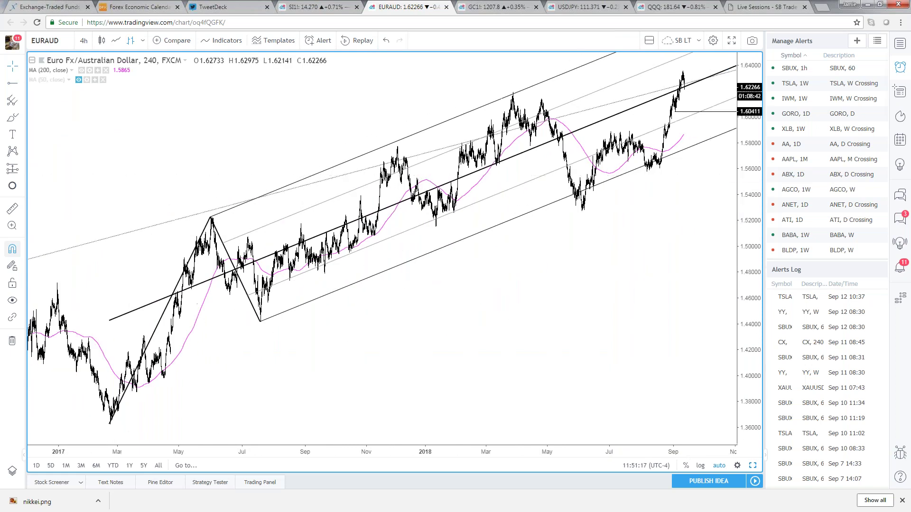
drag(750, 232, 750, 303)
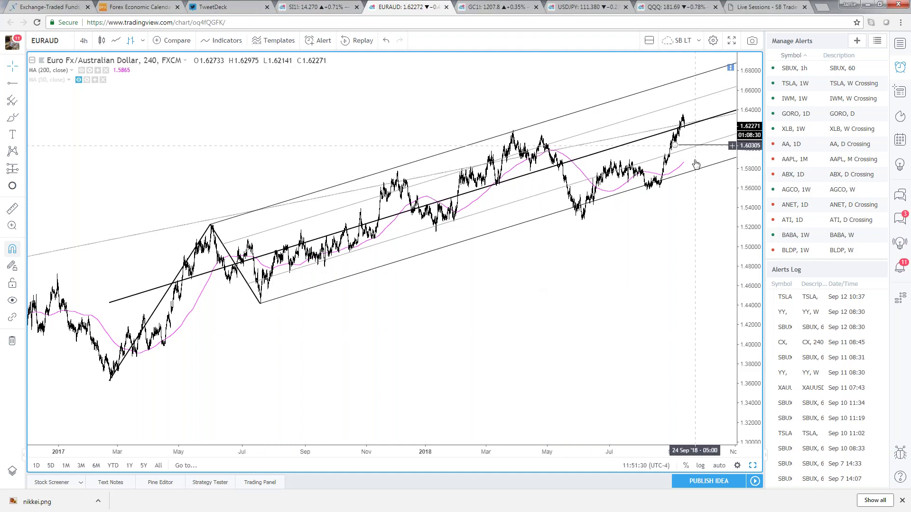
drag(703, 268, 674, 283)
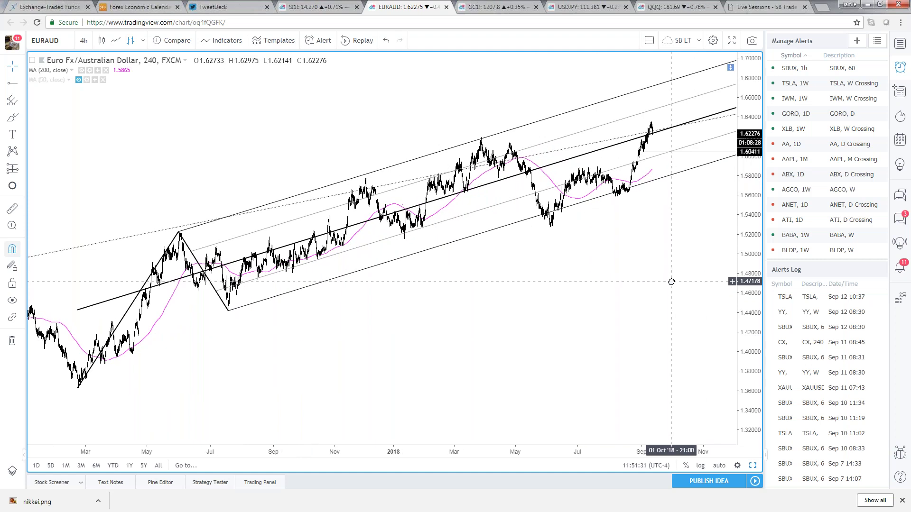
click(666, 153)
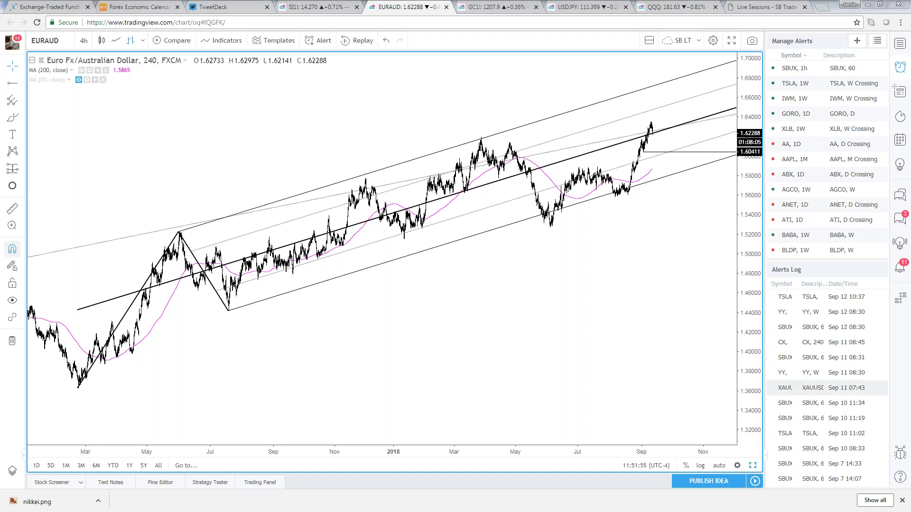
click(720, 466)
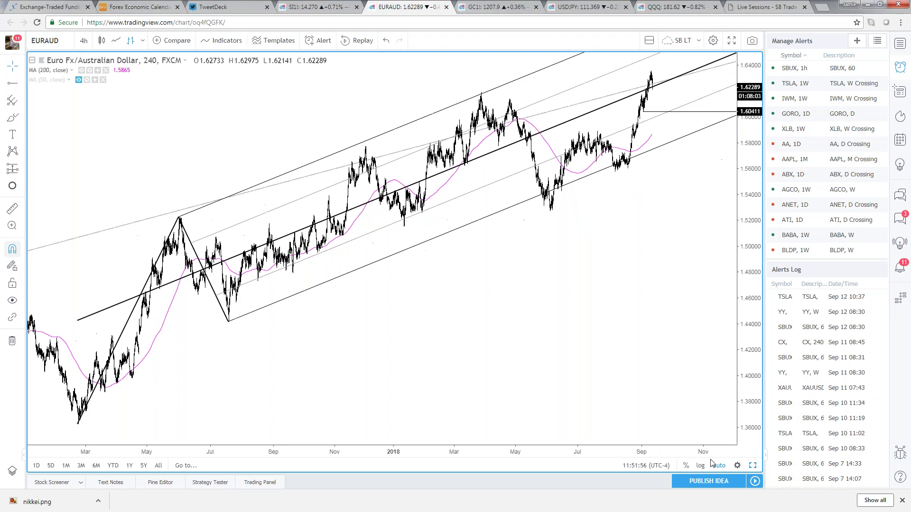
click(753, 466)
Switch to TradeStation and close the Slope workspace, saving all its changes
key(alt+Tab)
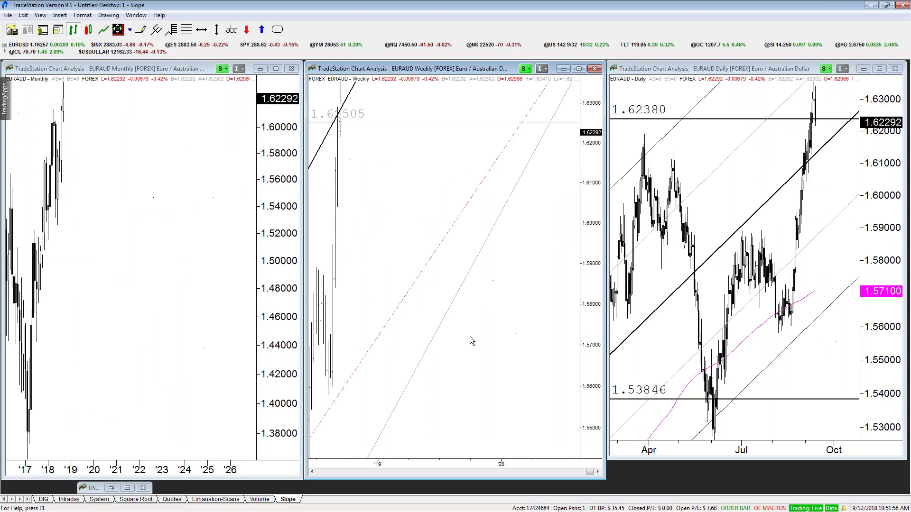
right_click(294, 500)
click(316, 462)
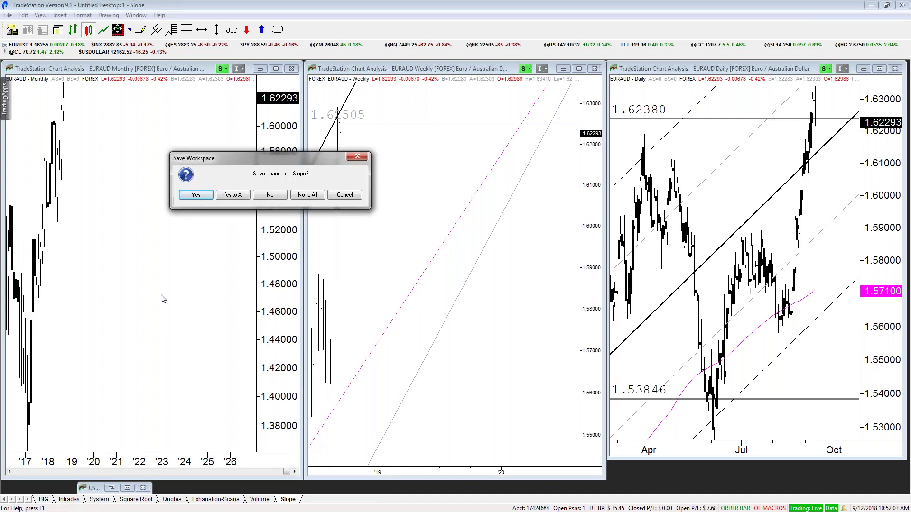
click(236, 196)
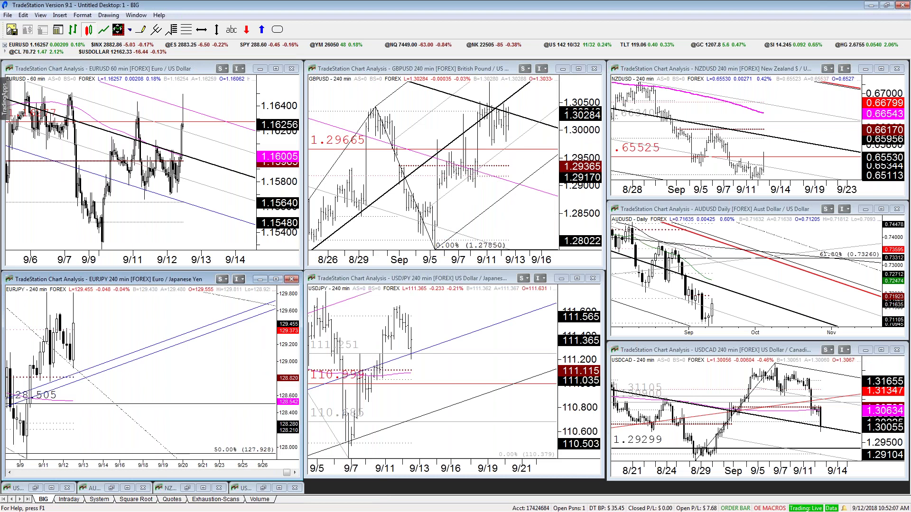
Open the Publics workspace and set the IQ chart's interval to 10 minutes
click(434, 308)
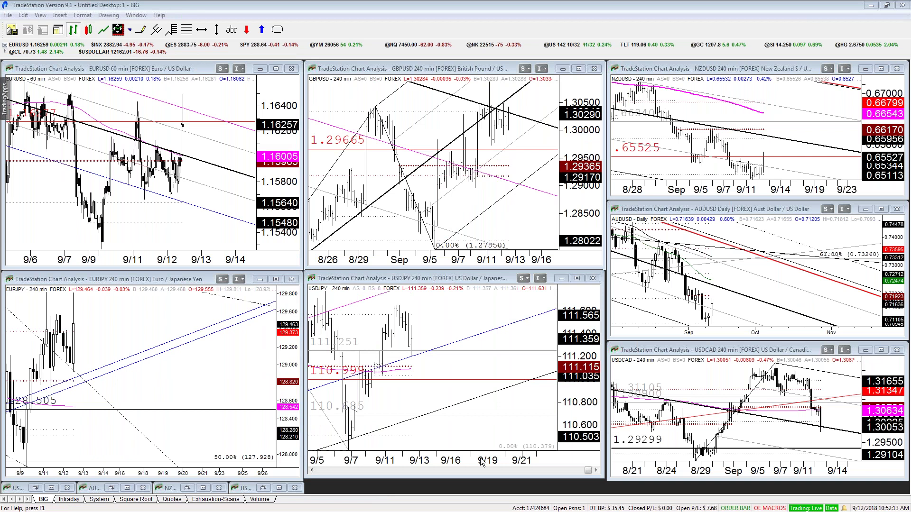
click(8, 16)
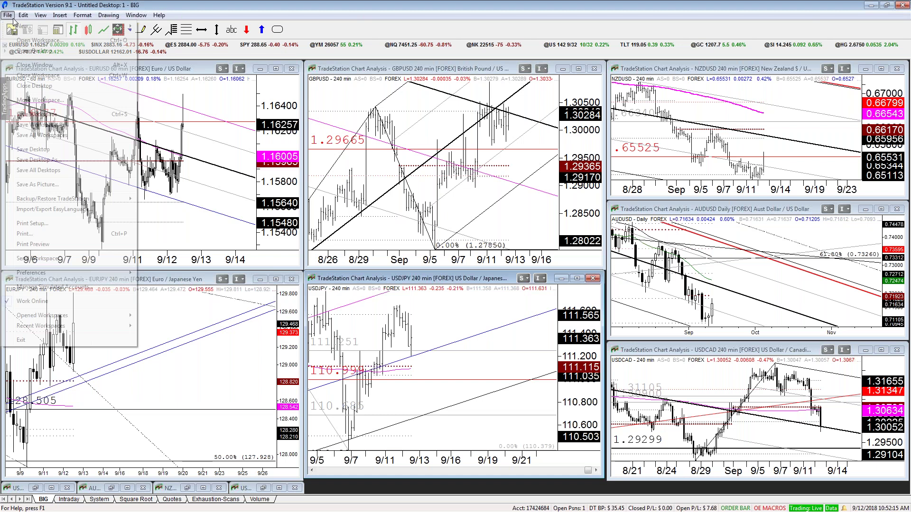
click(21, 41)
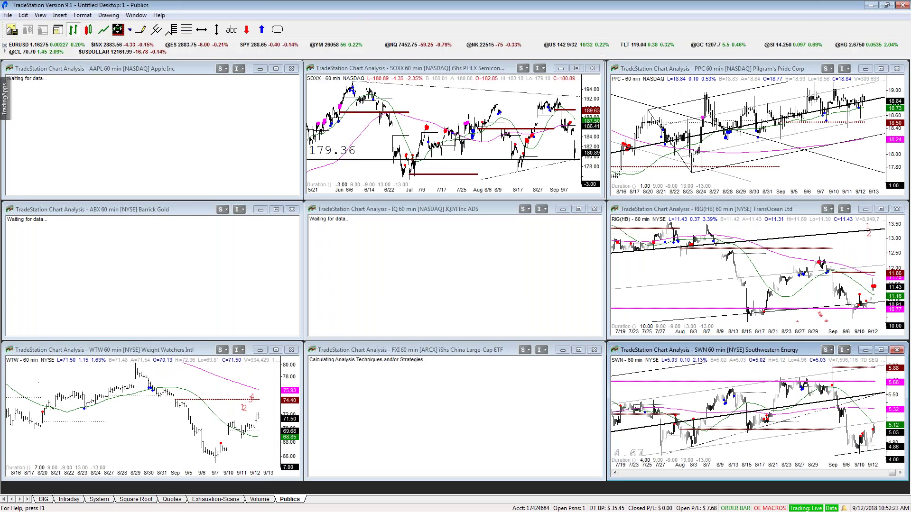
click(556, 237)
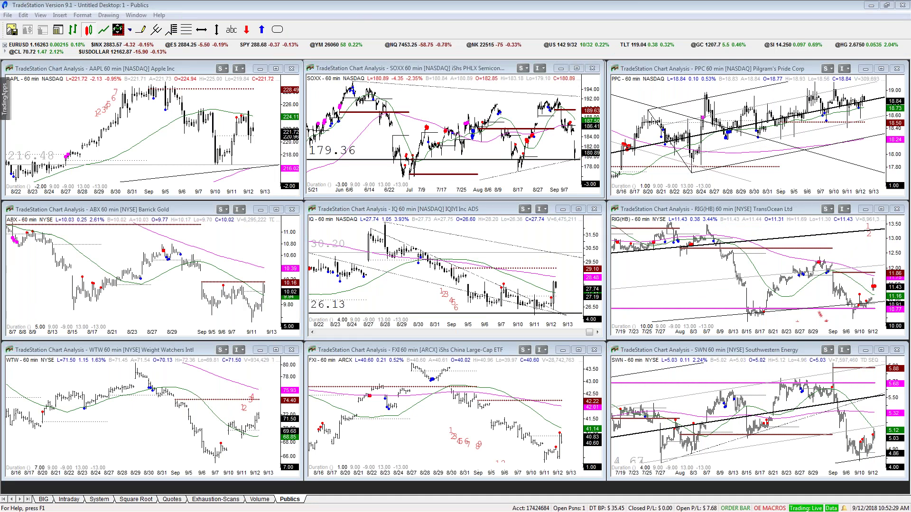
key(Return)
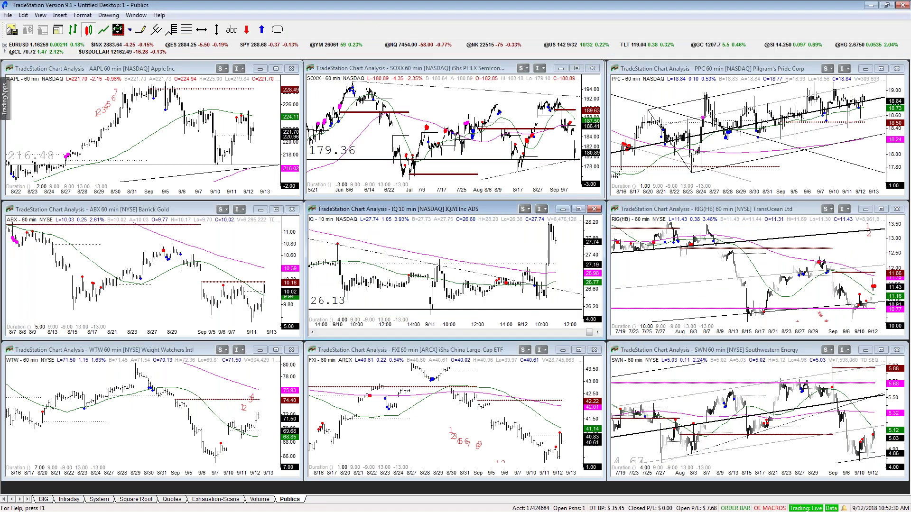
Switch back to TradingView and load the FXCM dollar index USDOLLAR in place of EURAUD
key(alt+Tab)
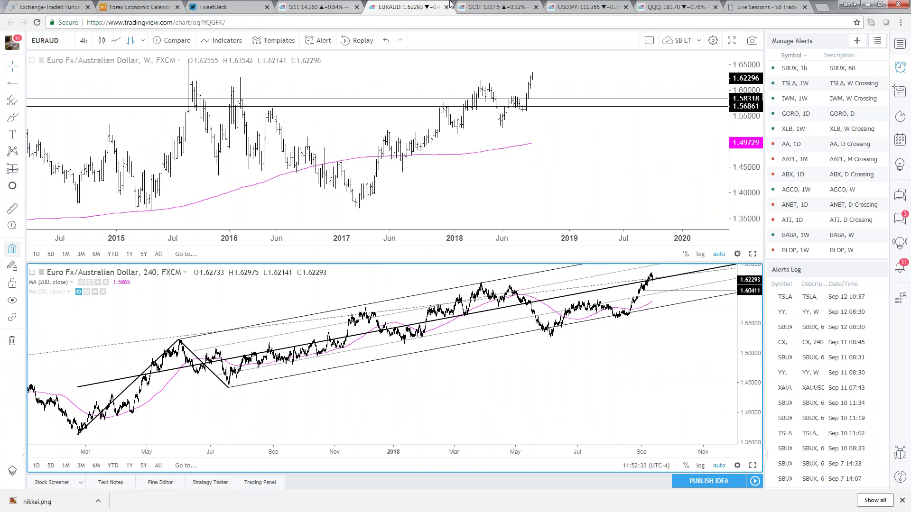
click(586, 168)
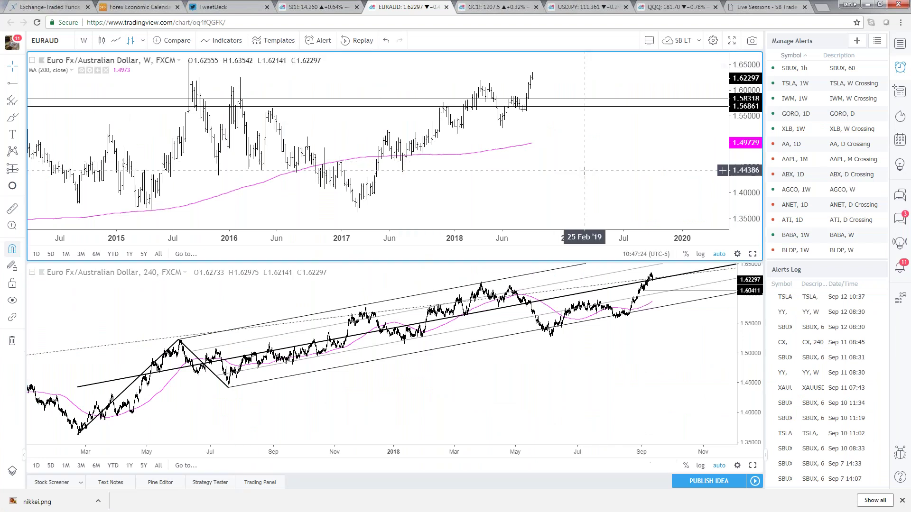
text(USDOLLAR)
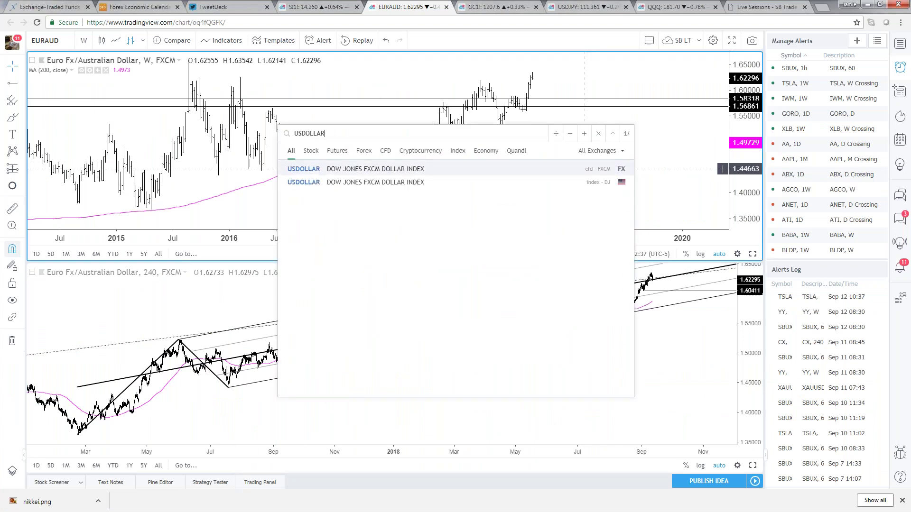
click(465, 169)
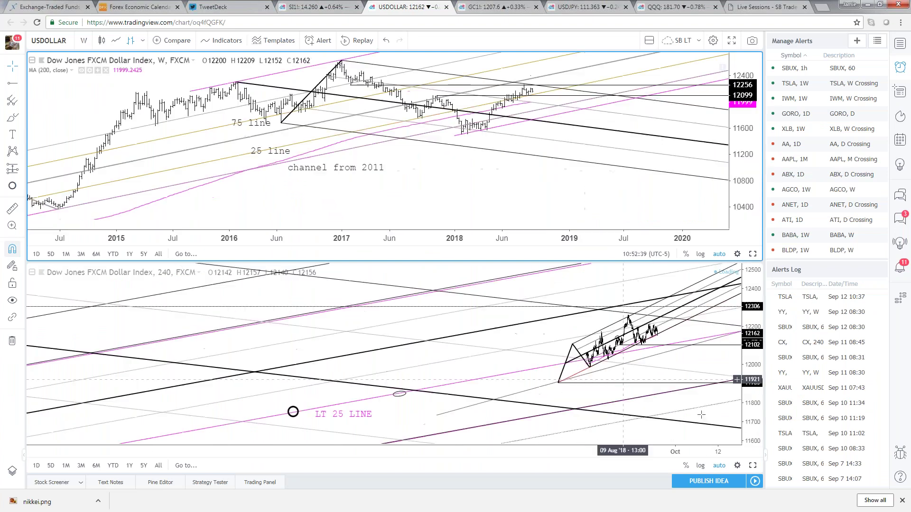
Maximize the USDOLLAR 240-minute chart and examine the recent swings against the pitchfork, moving average and 12102 level
click(752, 466)
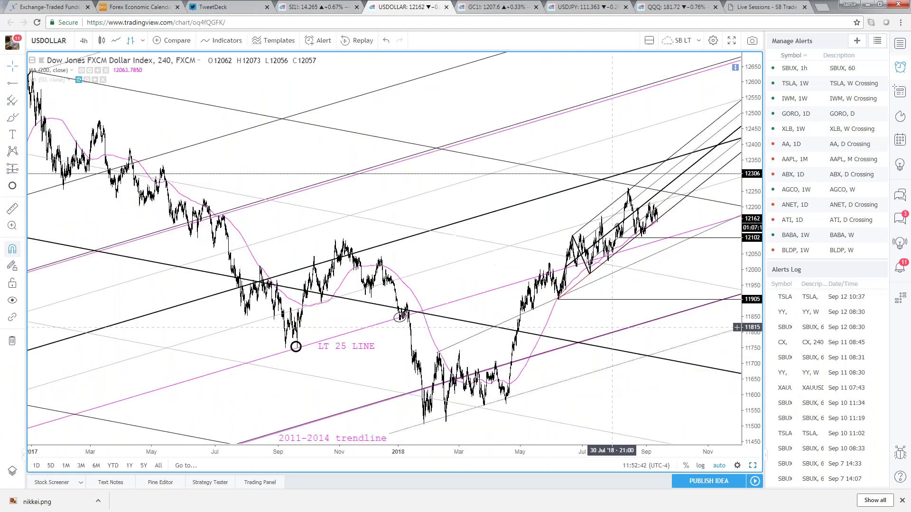
scroll(612, 327, up, 8)
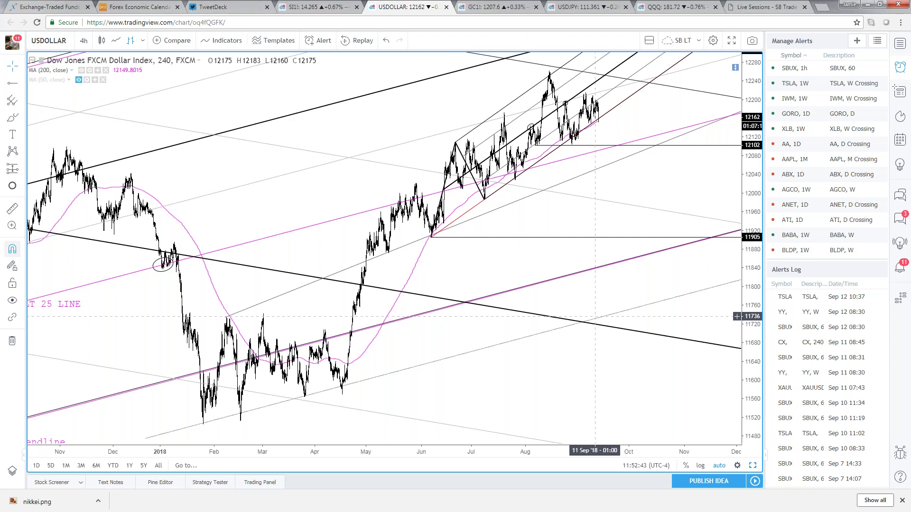
scroll(598, 326, down, 10)
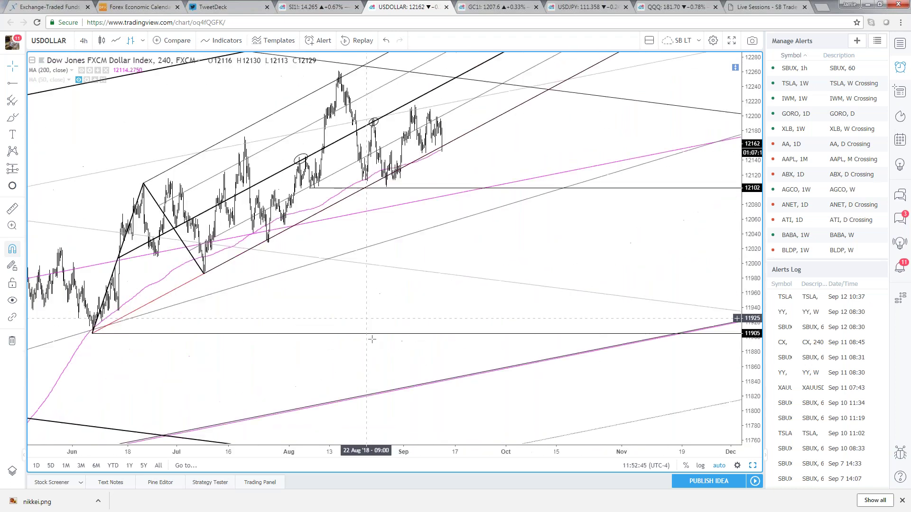
scroll(619, 325, up, 5)
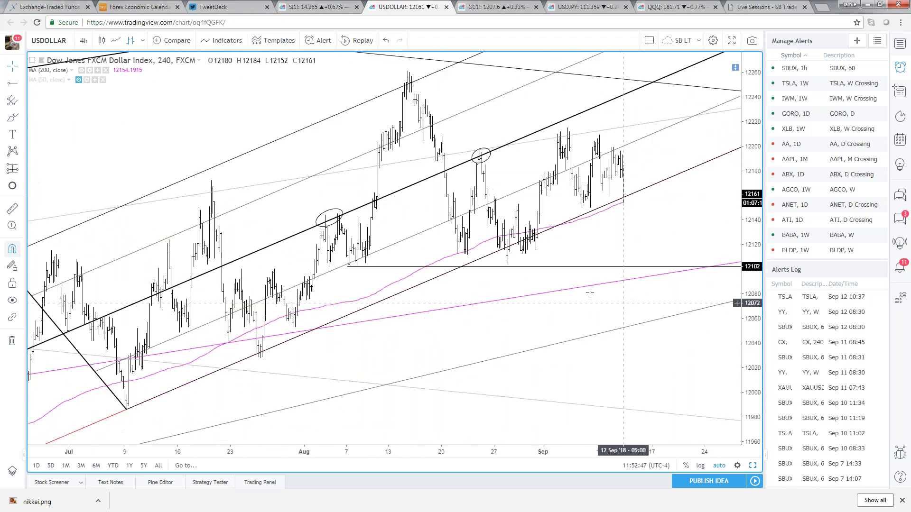
Load gold (XAUUSD) in the Commodities layout from its logged alert and set the chart interval to 240 minutes
click(487, 8)
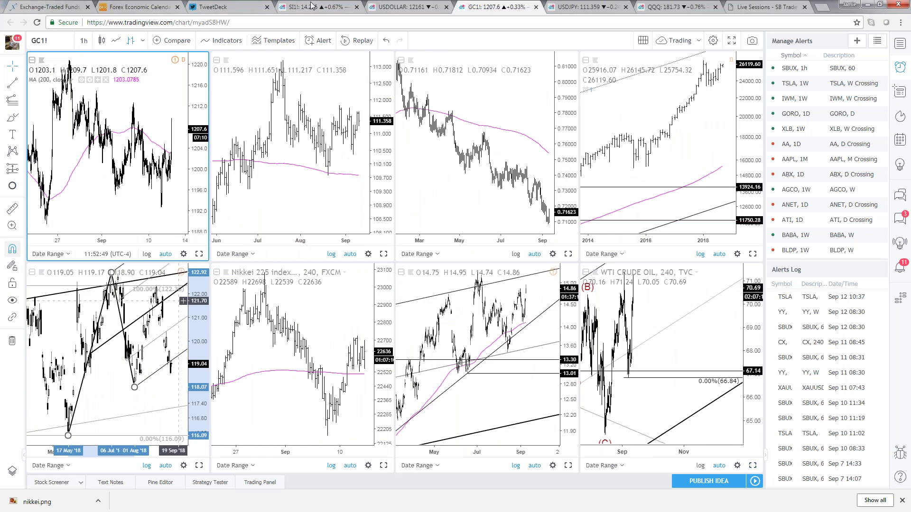
click(313, 6)
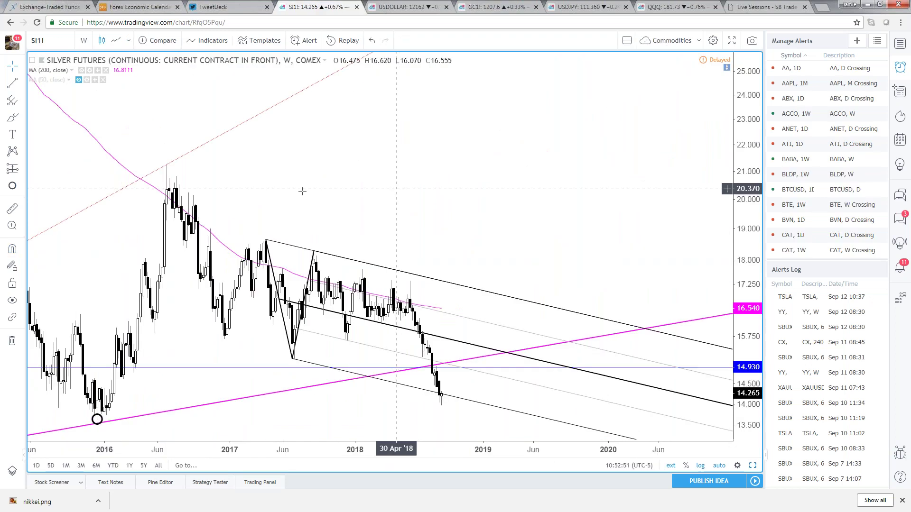
click(806, 387)
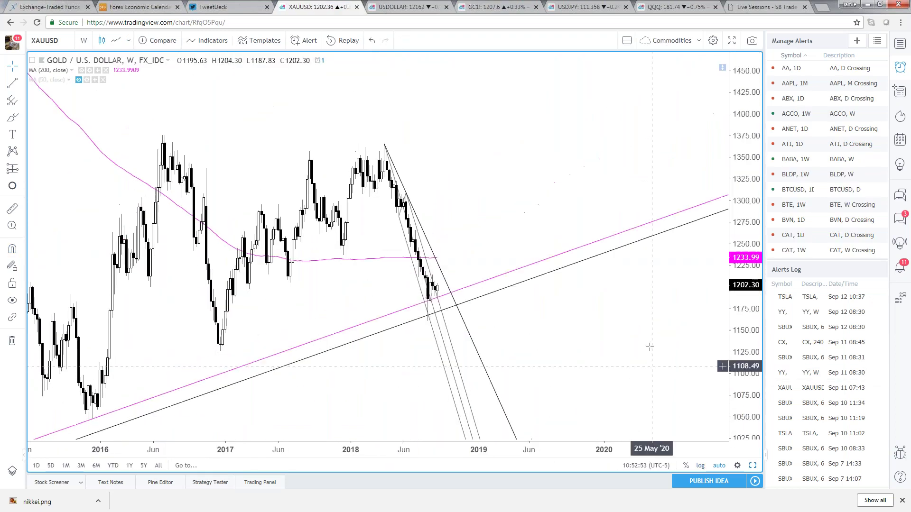
scroll(648, 332, down, 5)
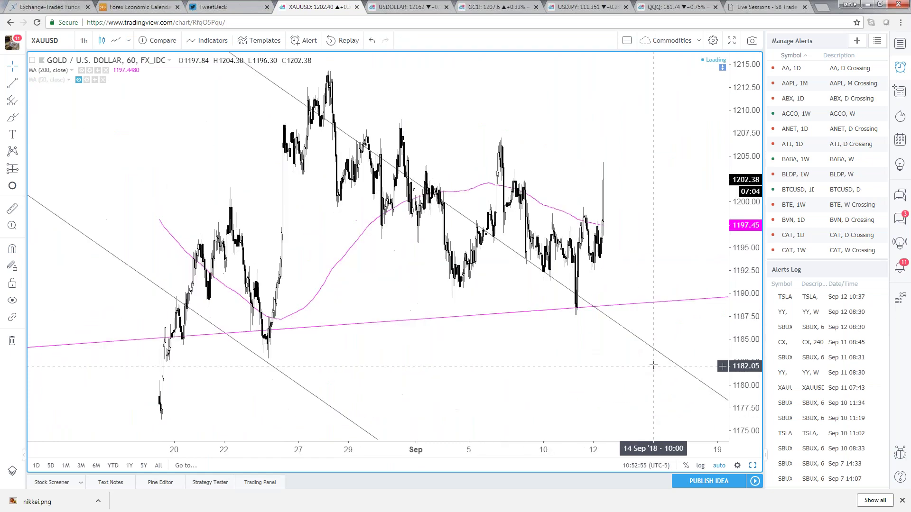
text(240)
key(Return)
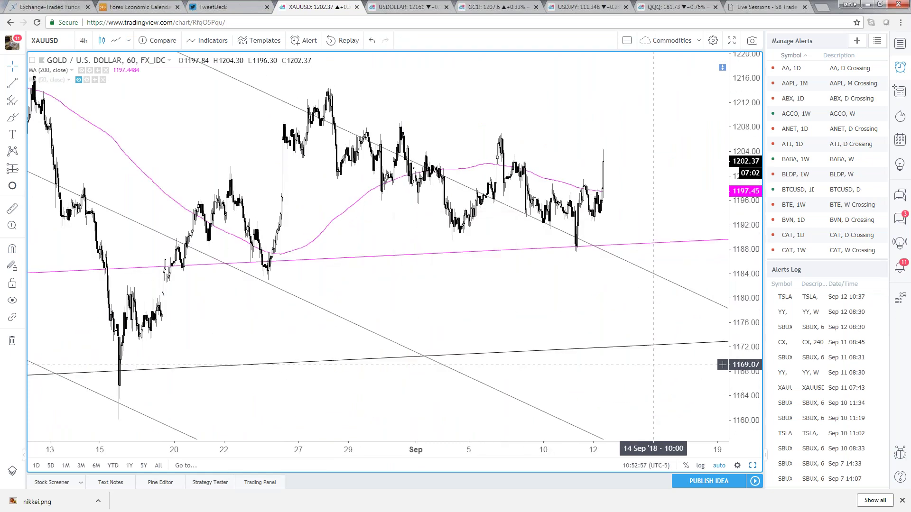
Examine gold's 2018 decline against the falling pitchfork, the 200-period moving average and the rising trend lines
scroll(617, 370, down, 5)
scroll(721, 409, down, 2)
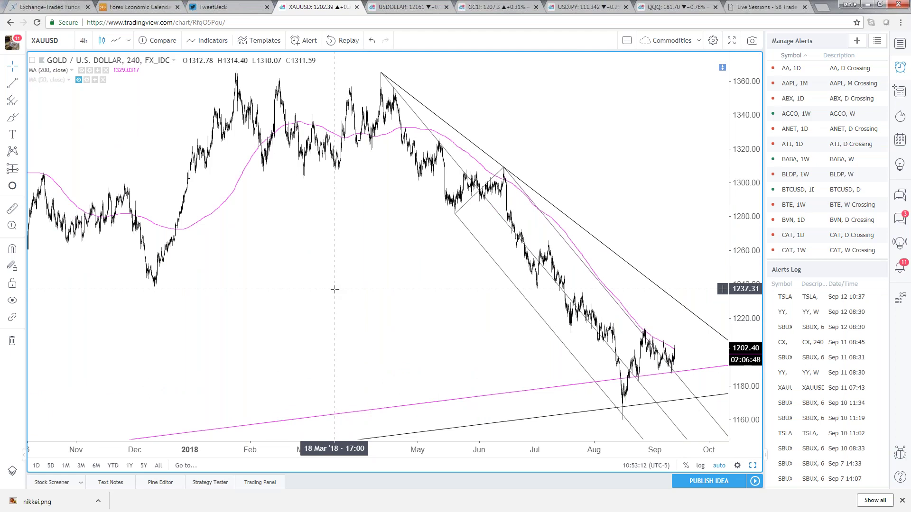
scroll(334, 289, up, 4)
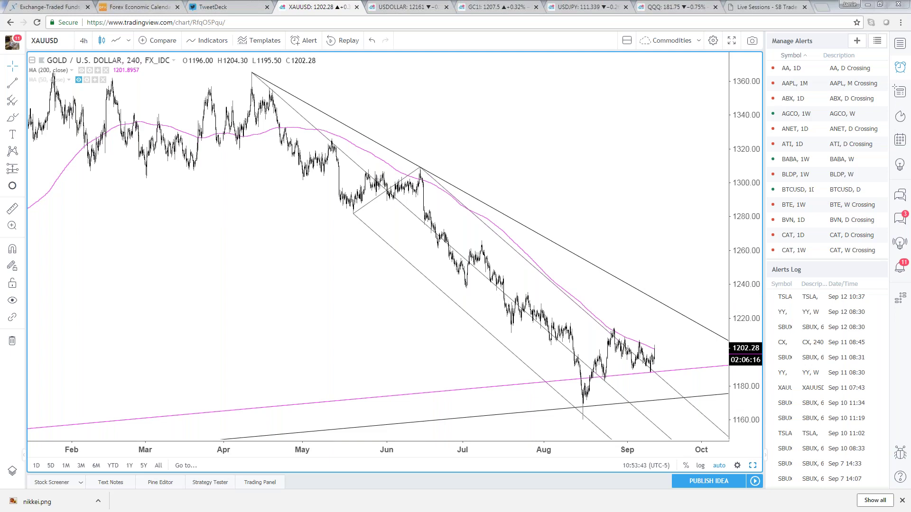
Switch to the Excel workbook "dow 29 and qqq now", compare the 1929 and current series in the Matching Lows chart, and return to TradingView
key(alt+Tab)
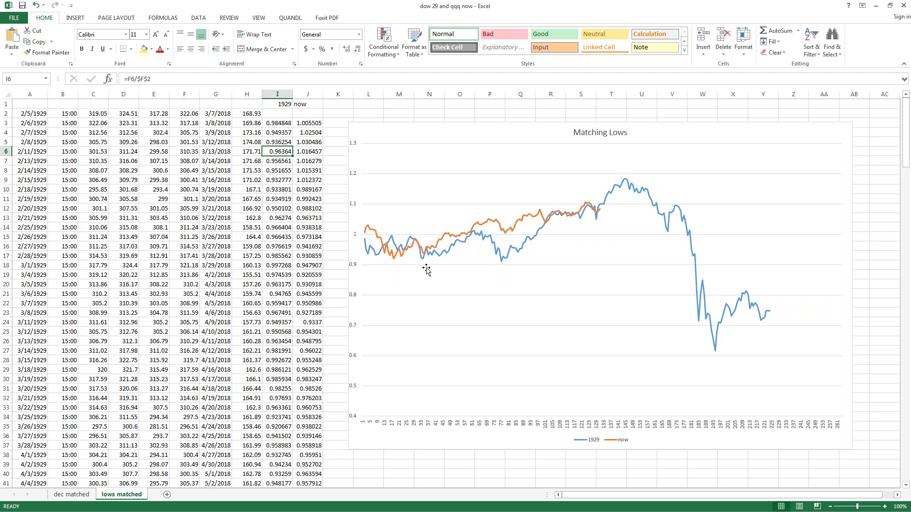
click(872, 160)
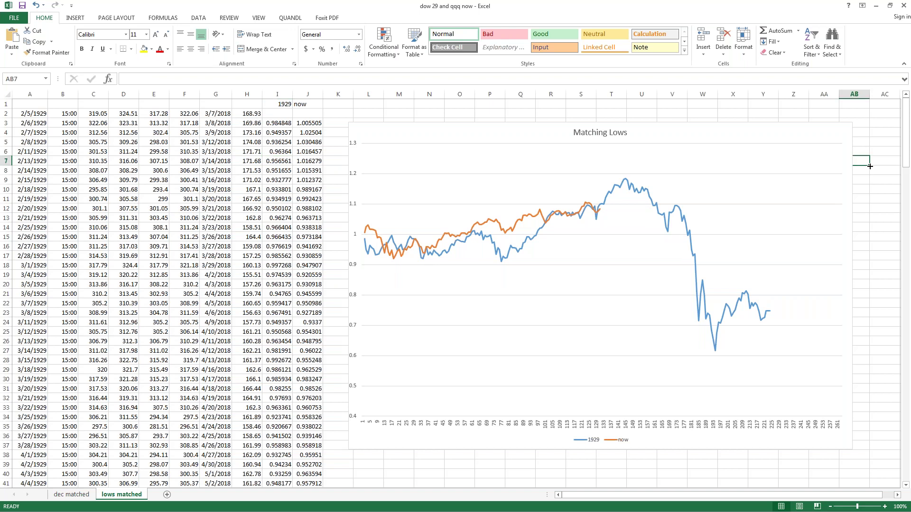
click(876, 199)
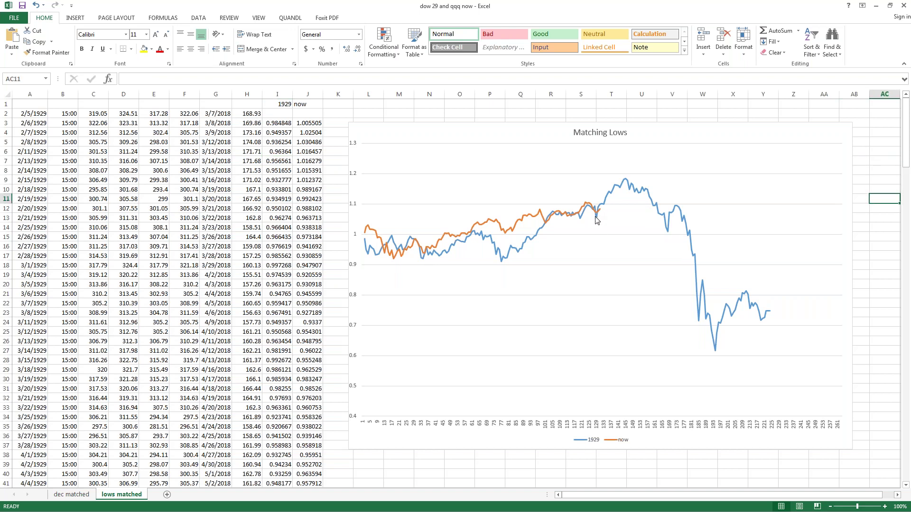
mouse_move(596, 220)
mouse_move(626, 183)
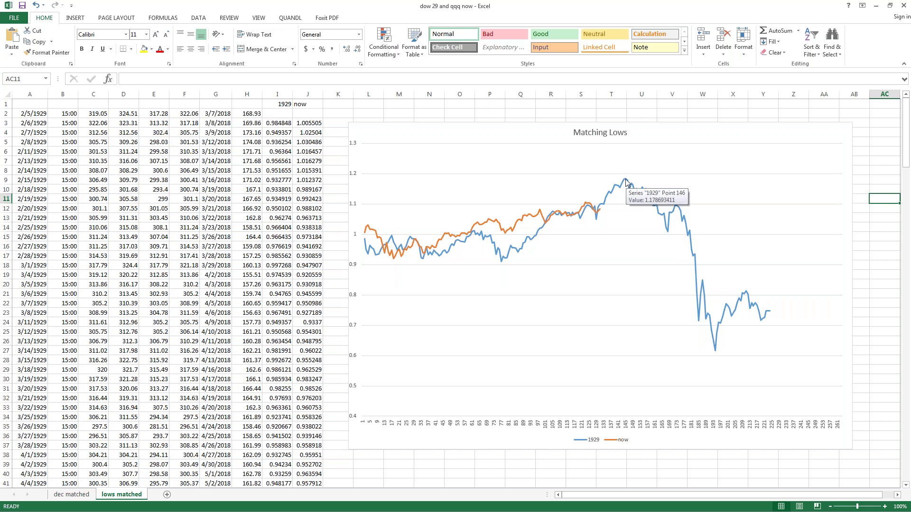
click(874, 216)
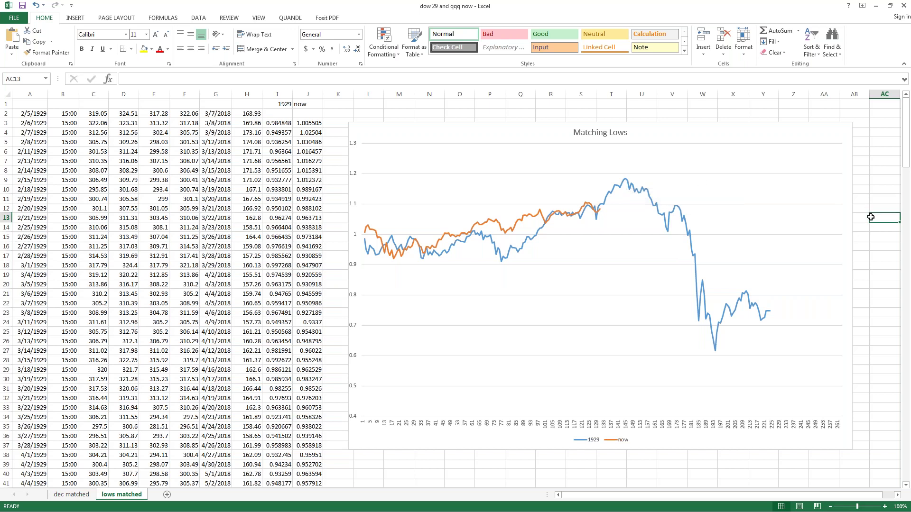
click(872, 226)
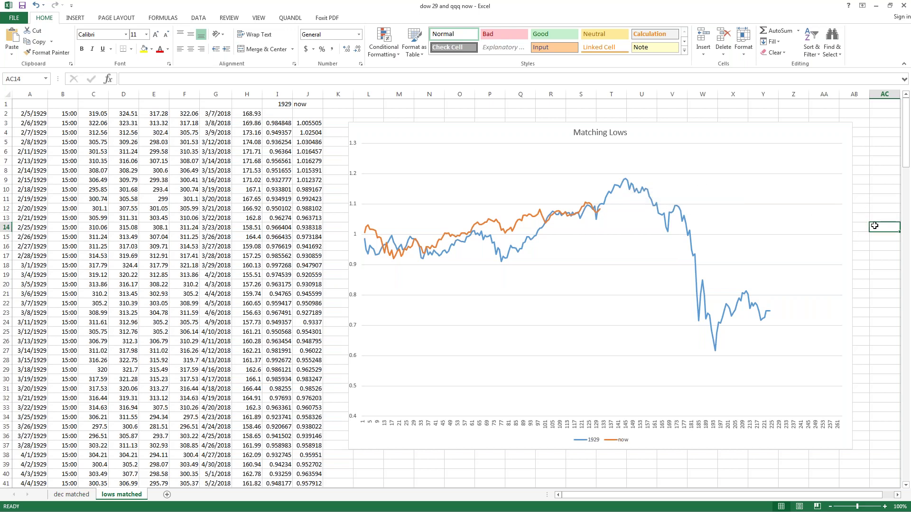
click(877, 5)
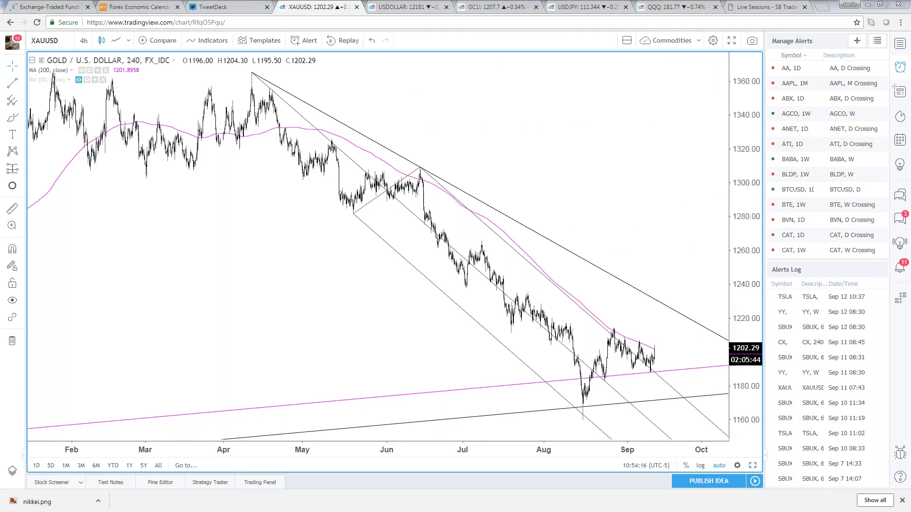